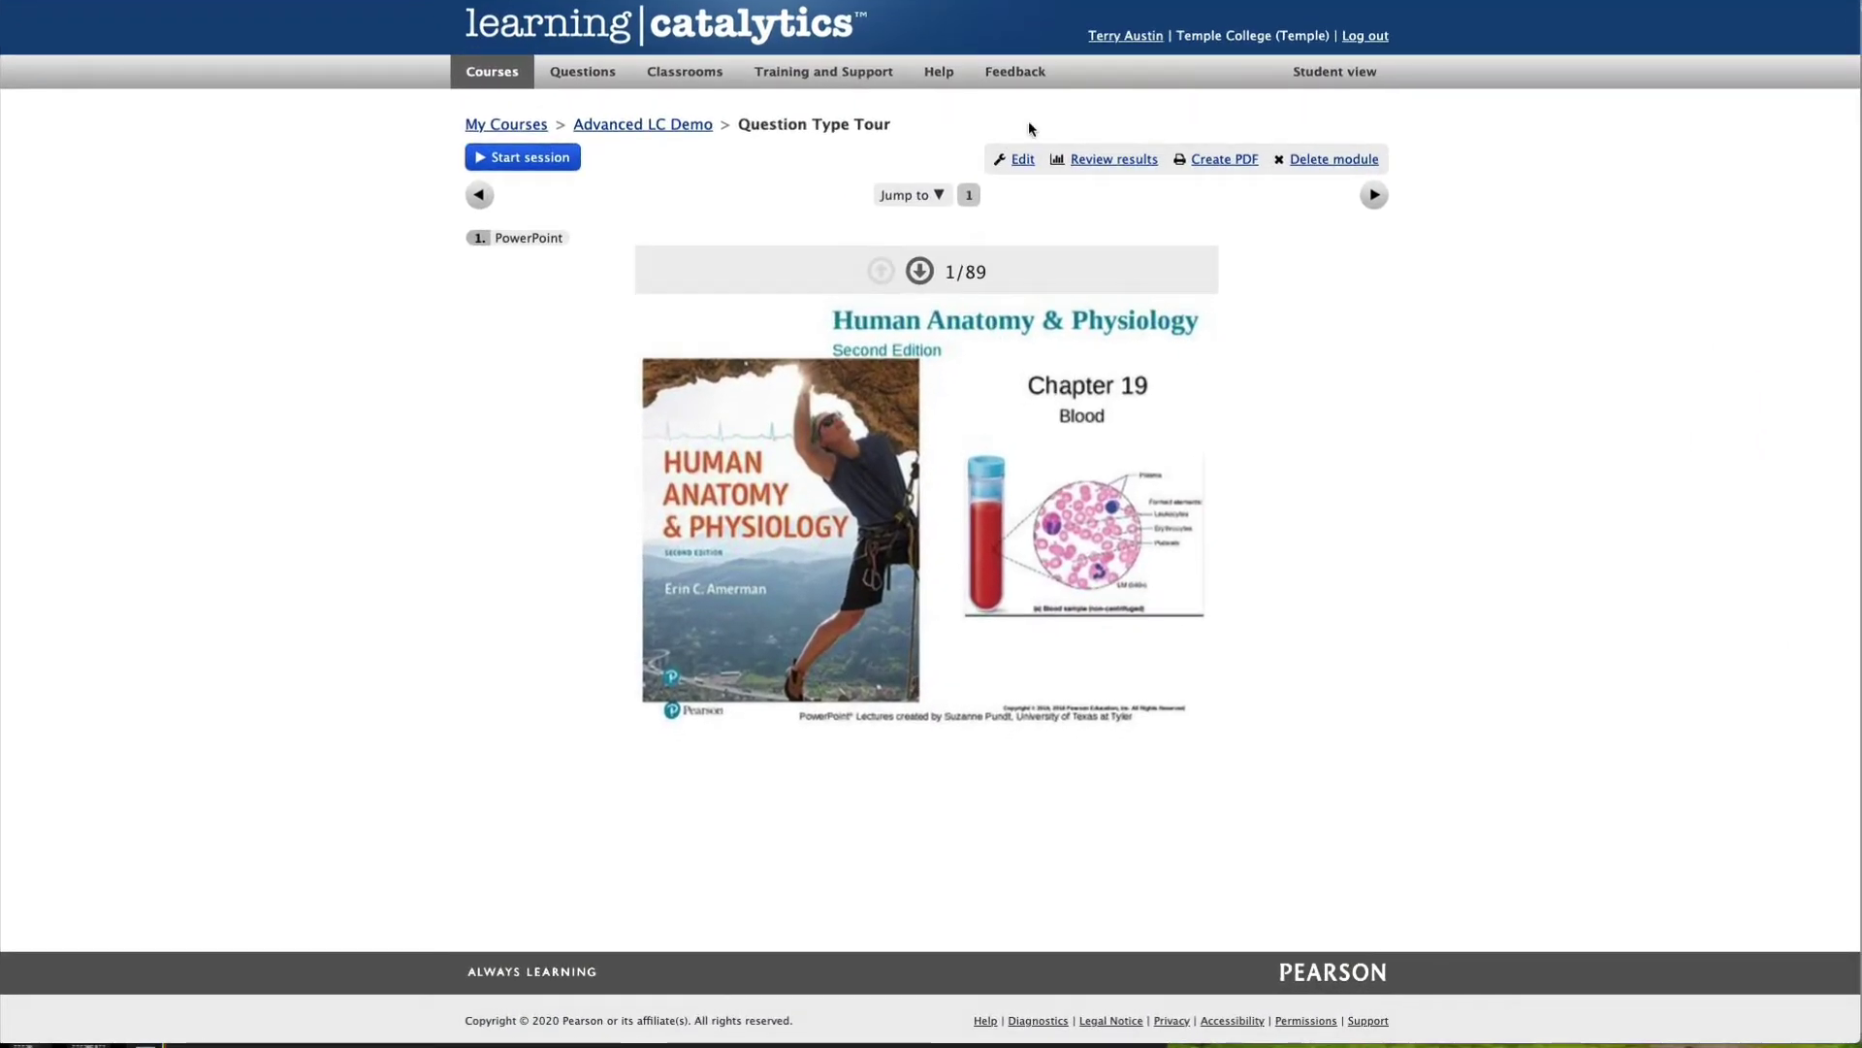
# - Edit the Question Type Tour module and pick Composite sketch as the new question type
pyautogui.click(1015, 190)
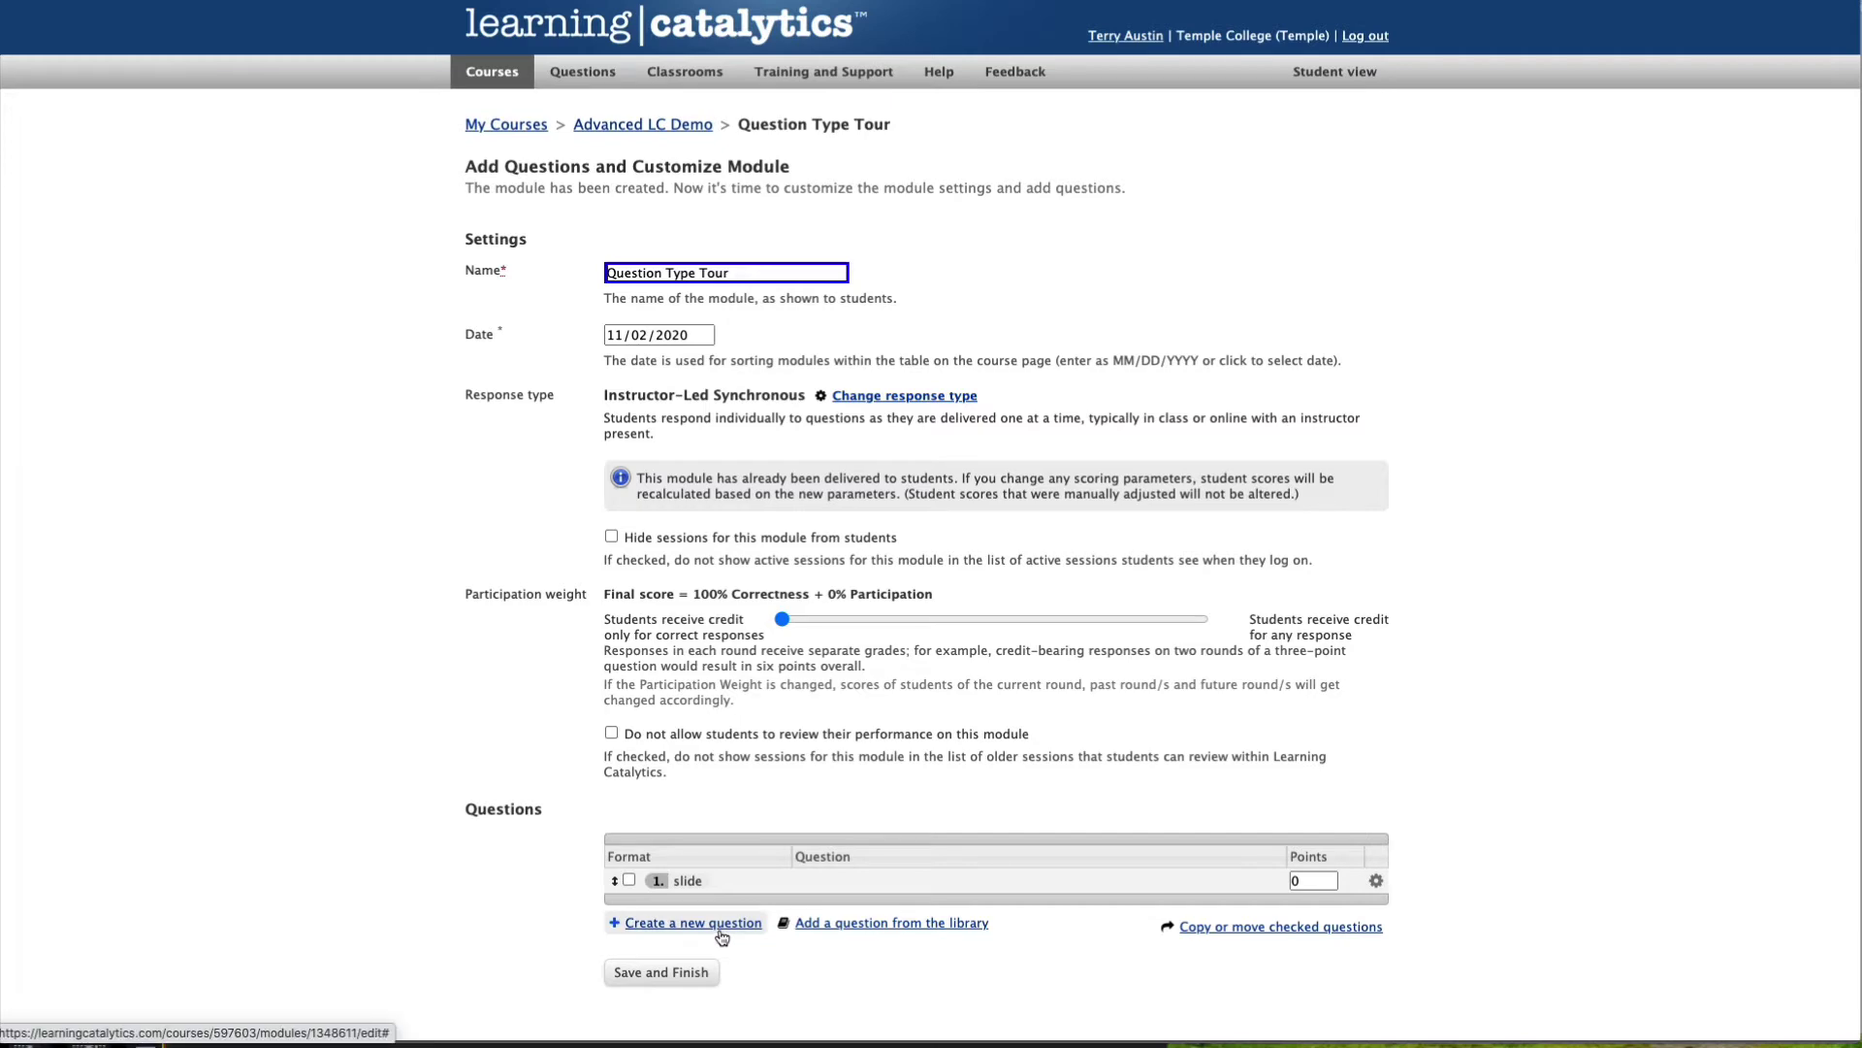
pyautogui.click(720, 931)
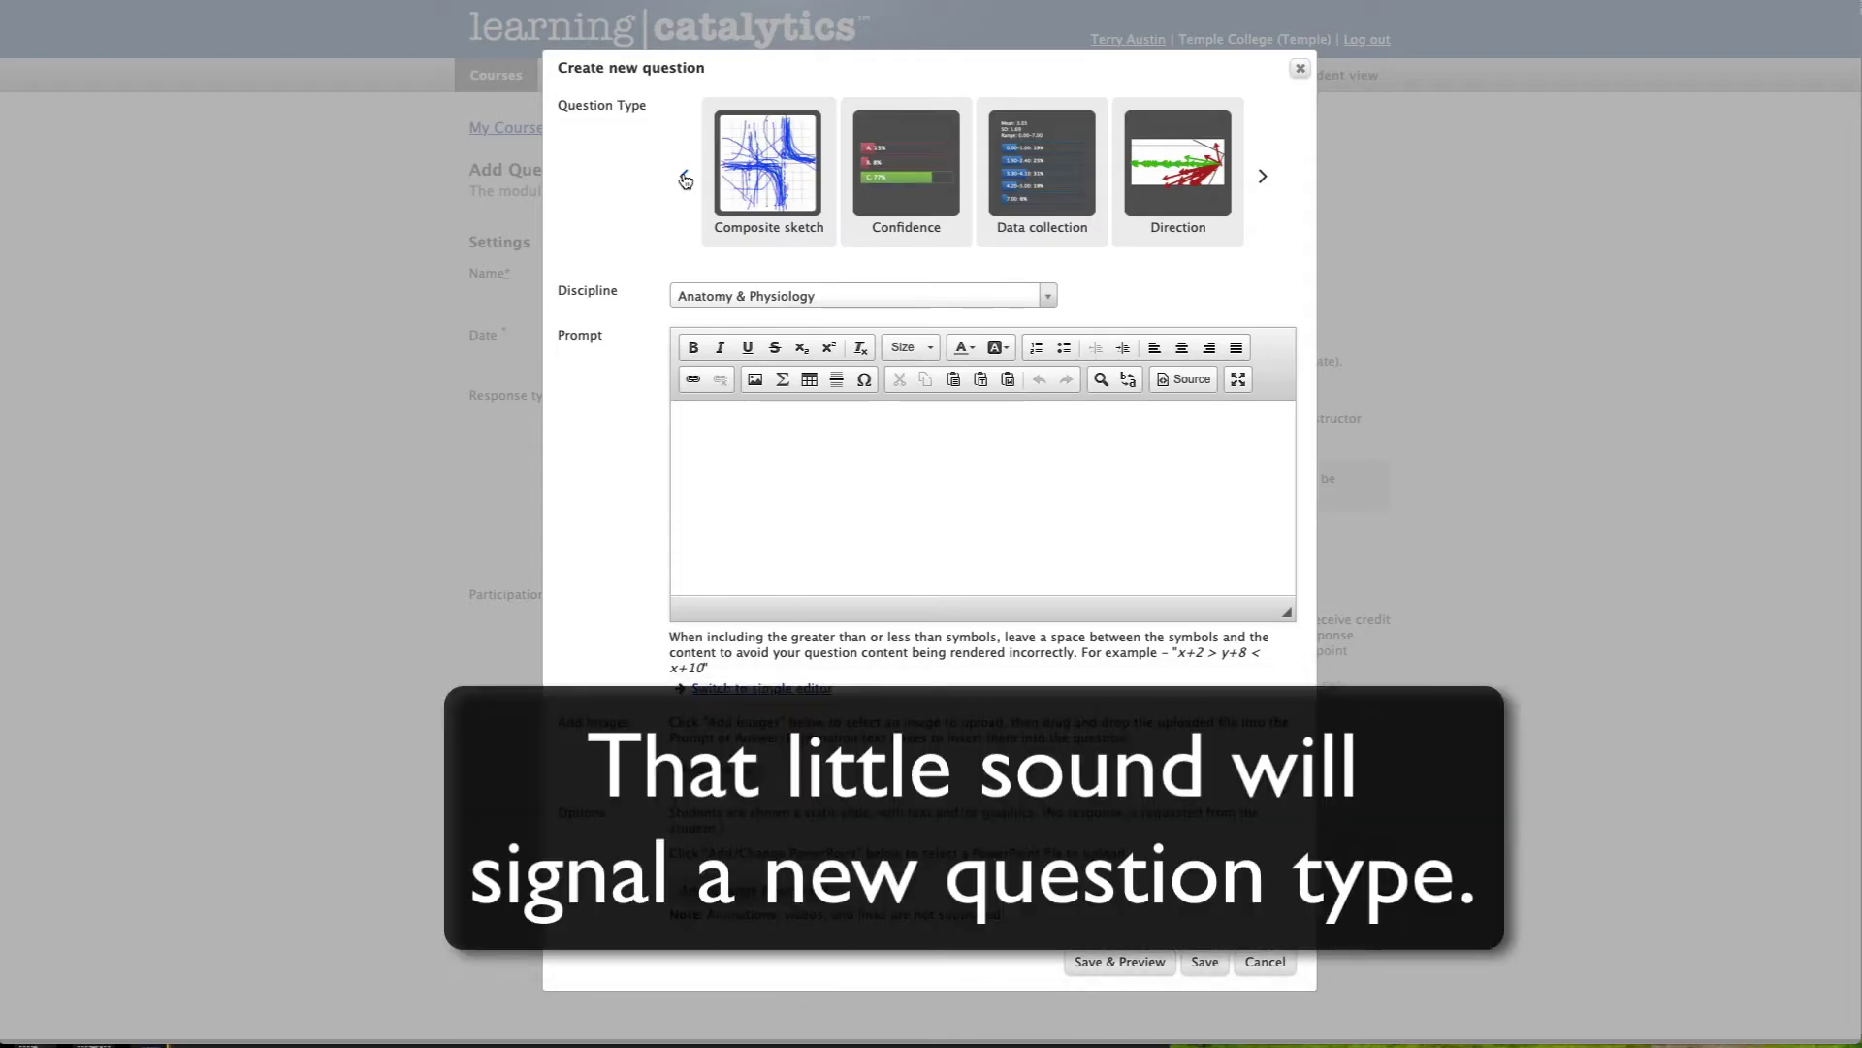
pyautogui.click(766, 165)
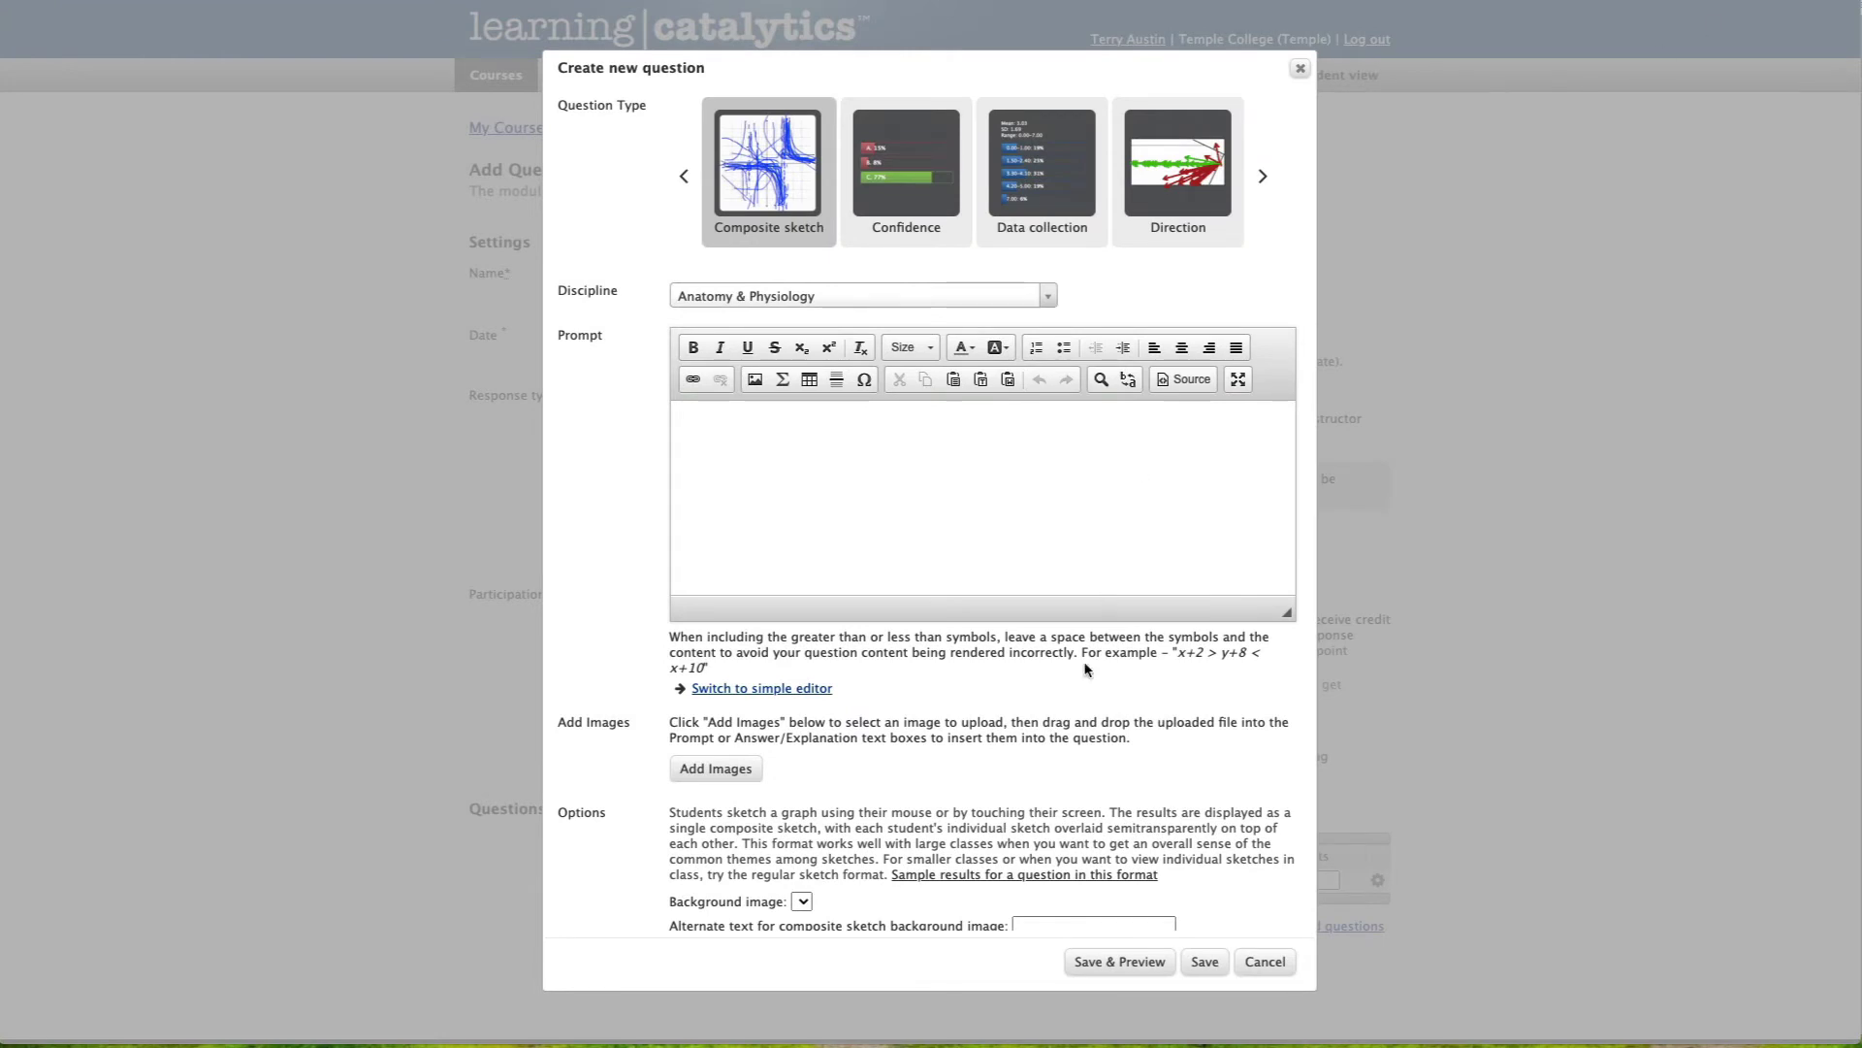
# - Upload TD_Graph.png, paste the walk-and-bike trip prompt, and embed the graph beneath it
pyautogui.scroll(-2, 989, 840)
pyautogui.scroll(-1, 990, 840)
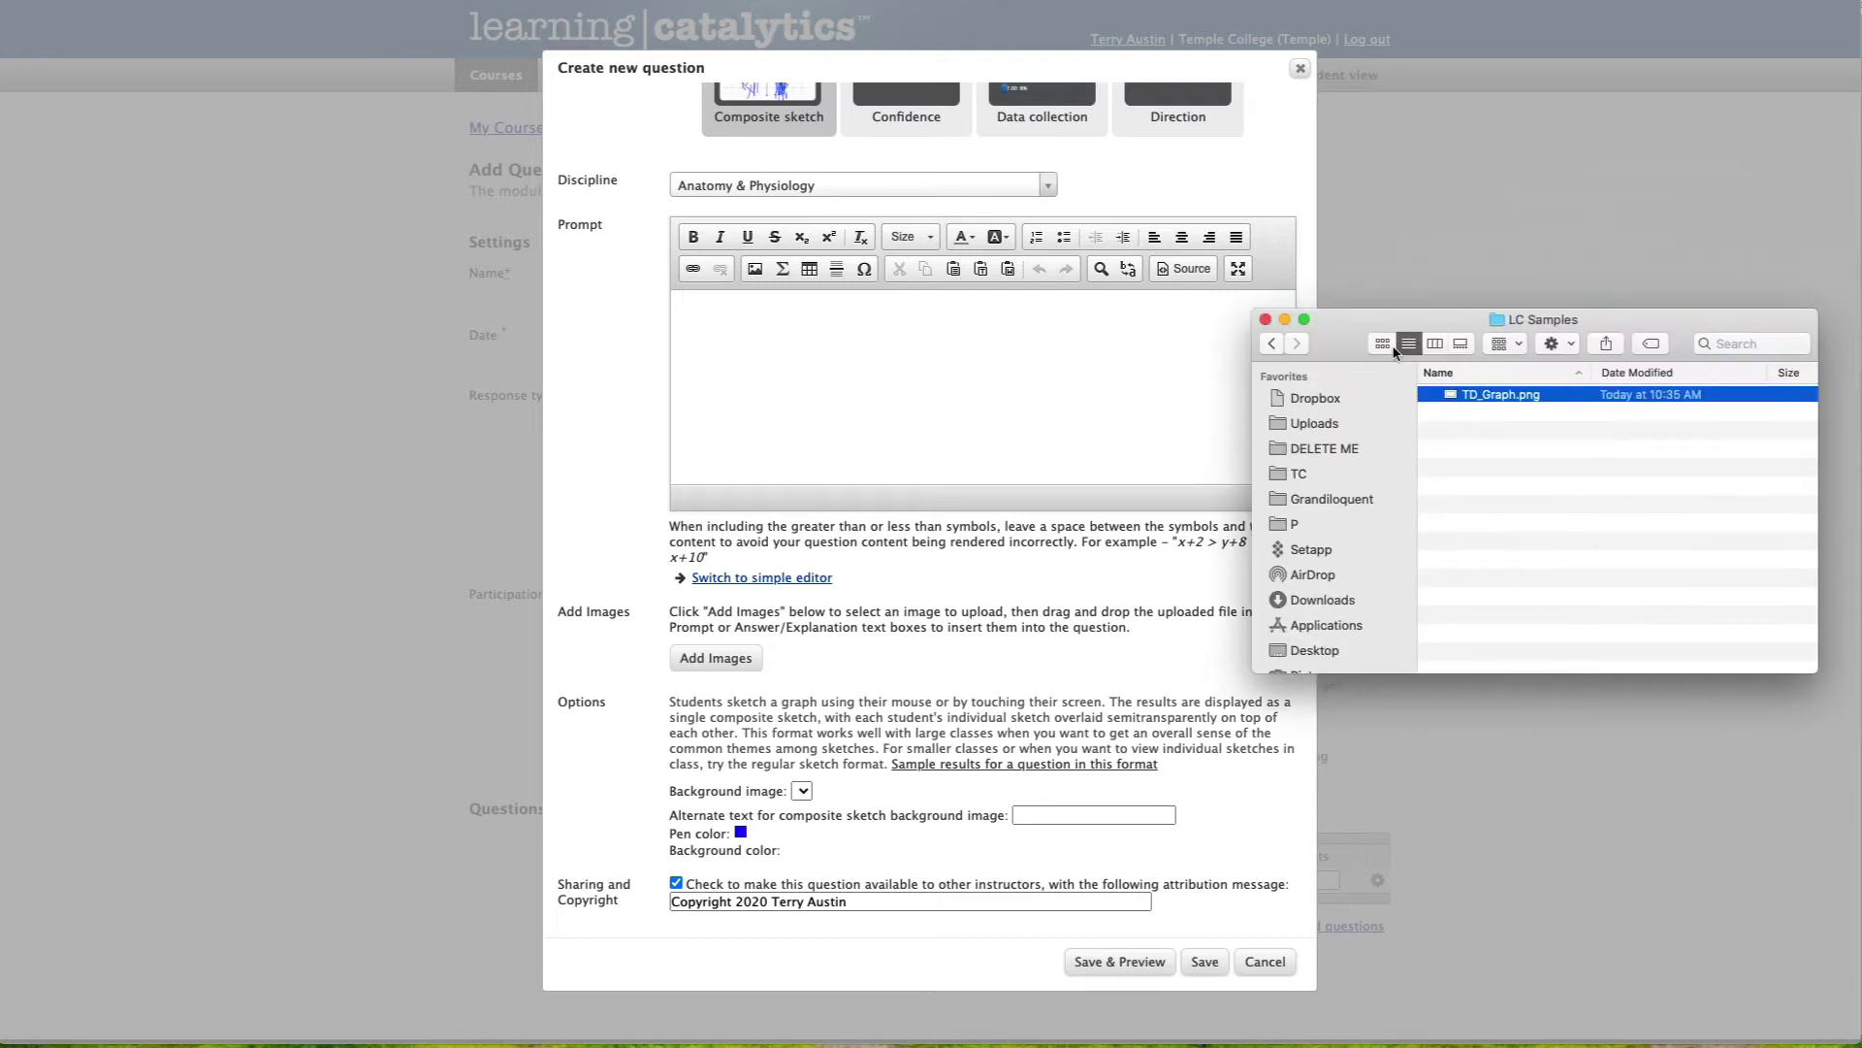
pyautogui.moveTo(1493, 395); pyautogui.dragTo(763, 667)
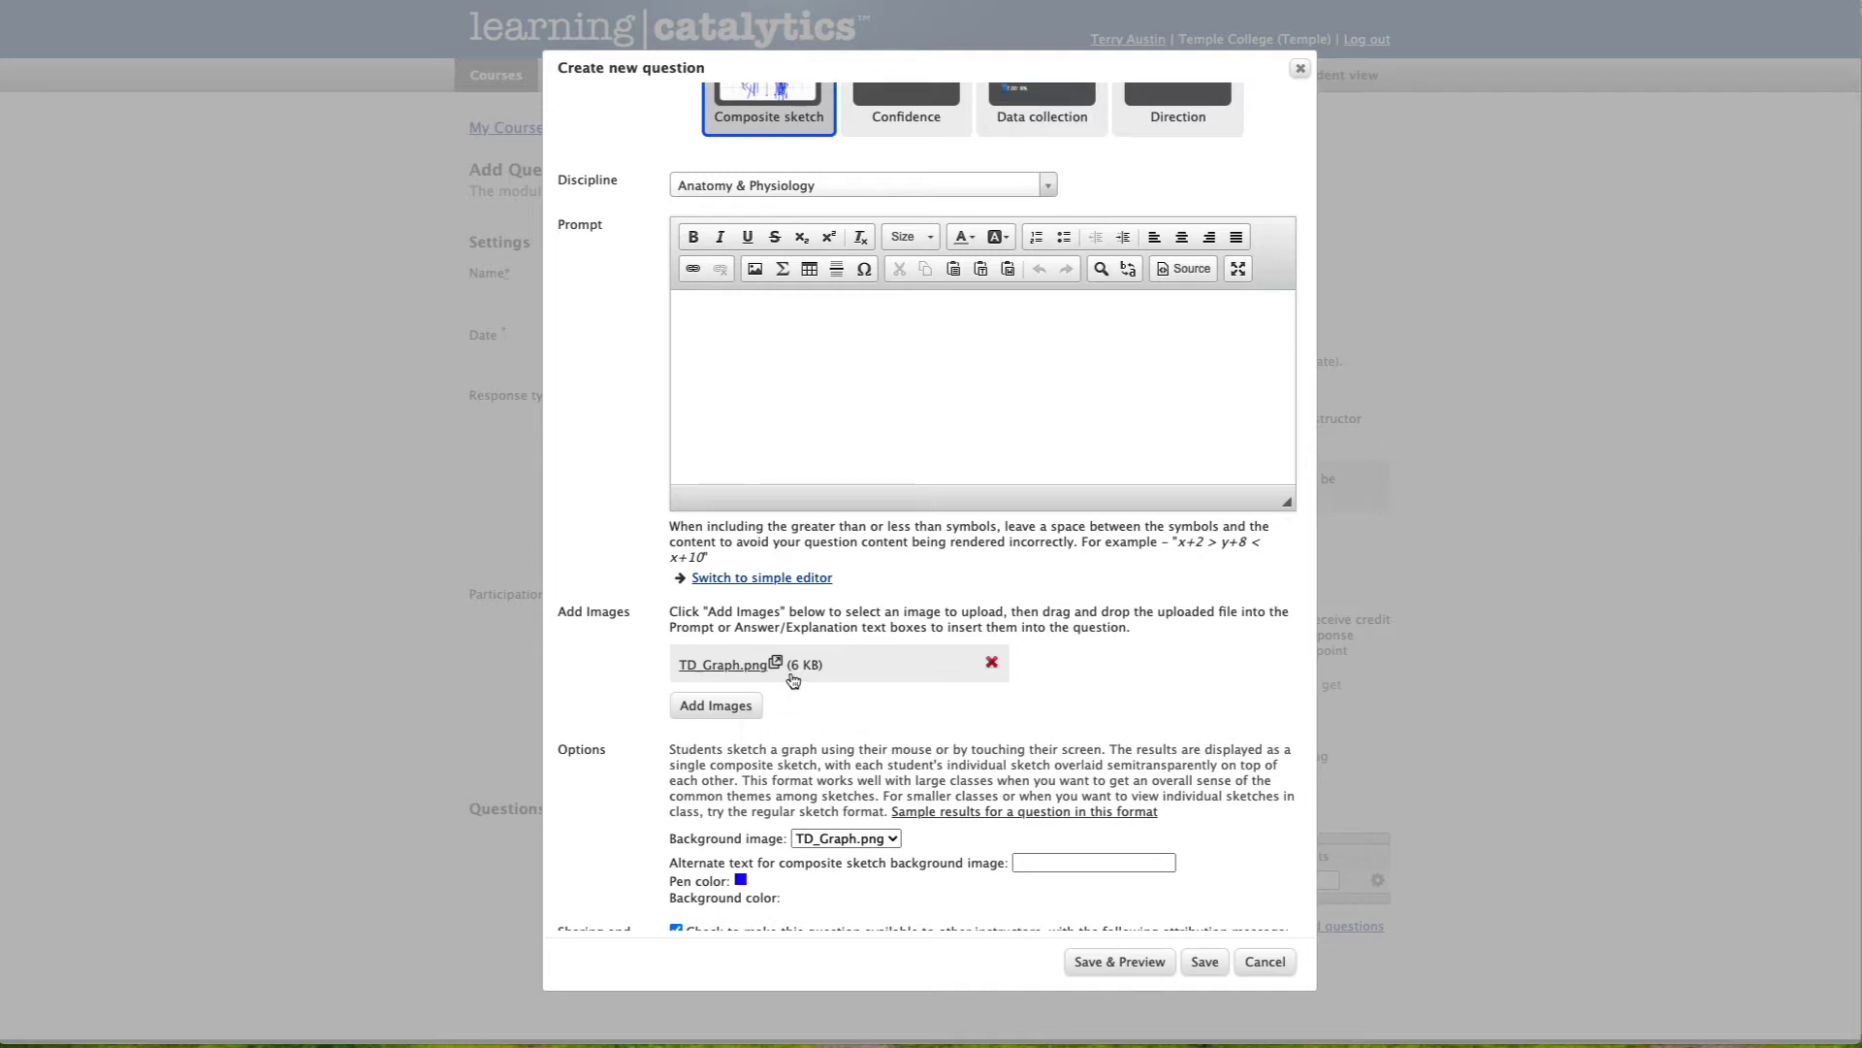
pyautogui.click(1071, 364)
pyautogui.write("Sarah walks to her friend Jay's house which is seven blocks from home.  The walk takes her eight minutes. She stays to visit for ten minutes.  After her visit, she borrows a bike to ride home. The ride takes her four minutes.  Please plot Sara's trip on this graph.")
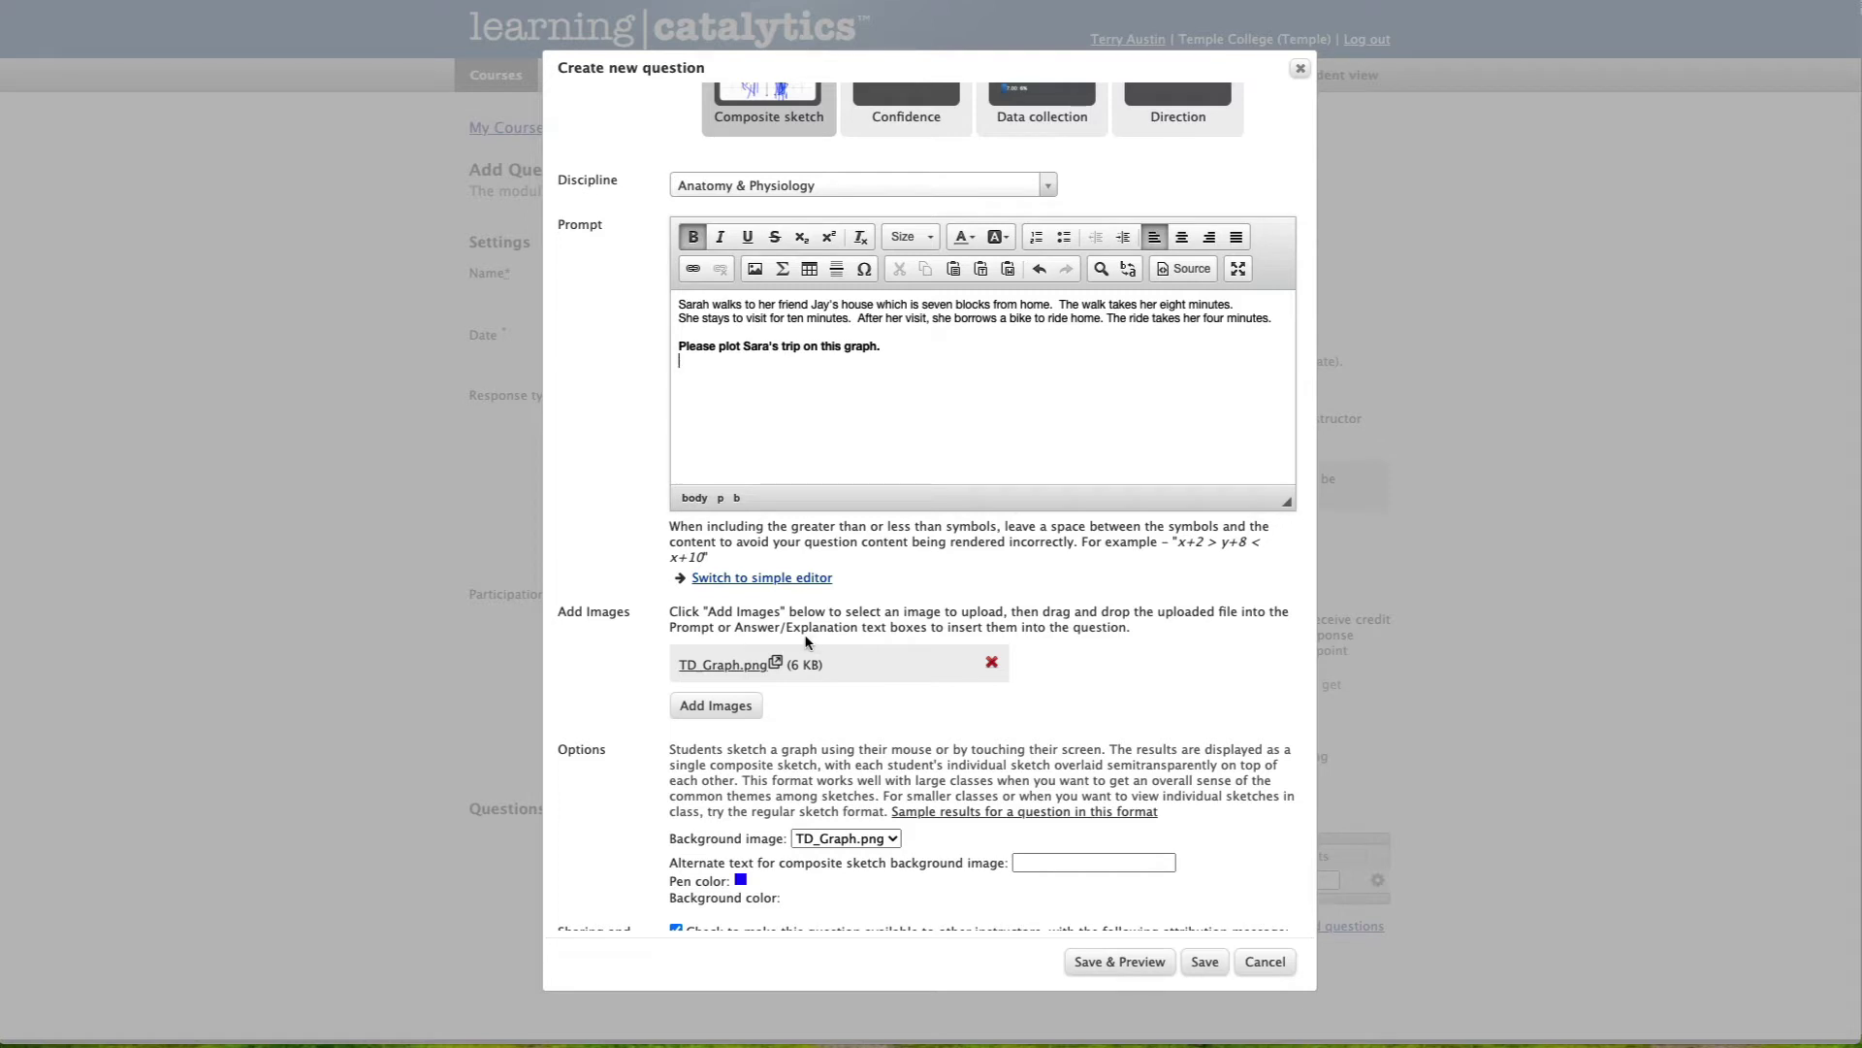
pyautogui.moveTo(745, 666); pyautogui.dragTo(811, 430)
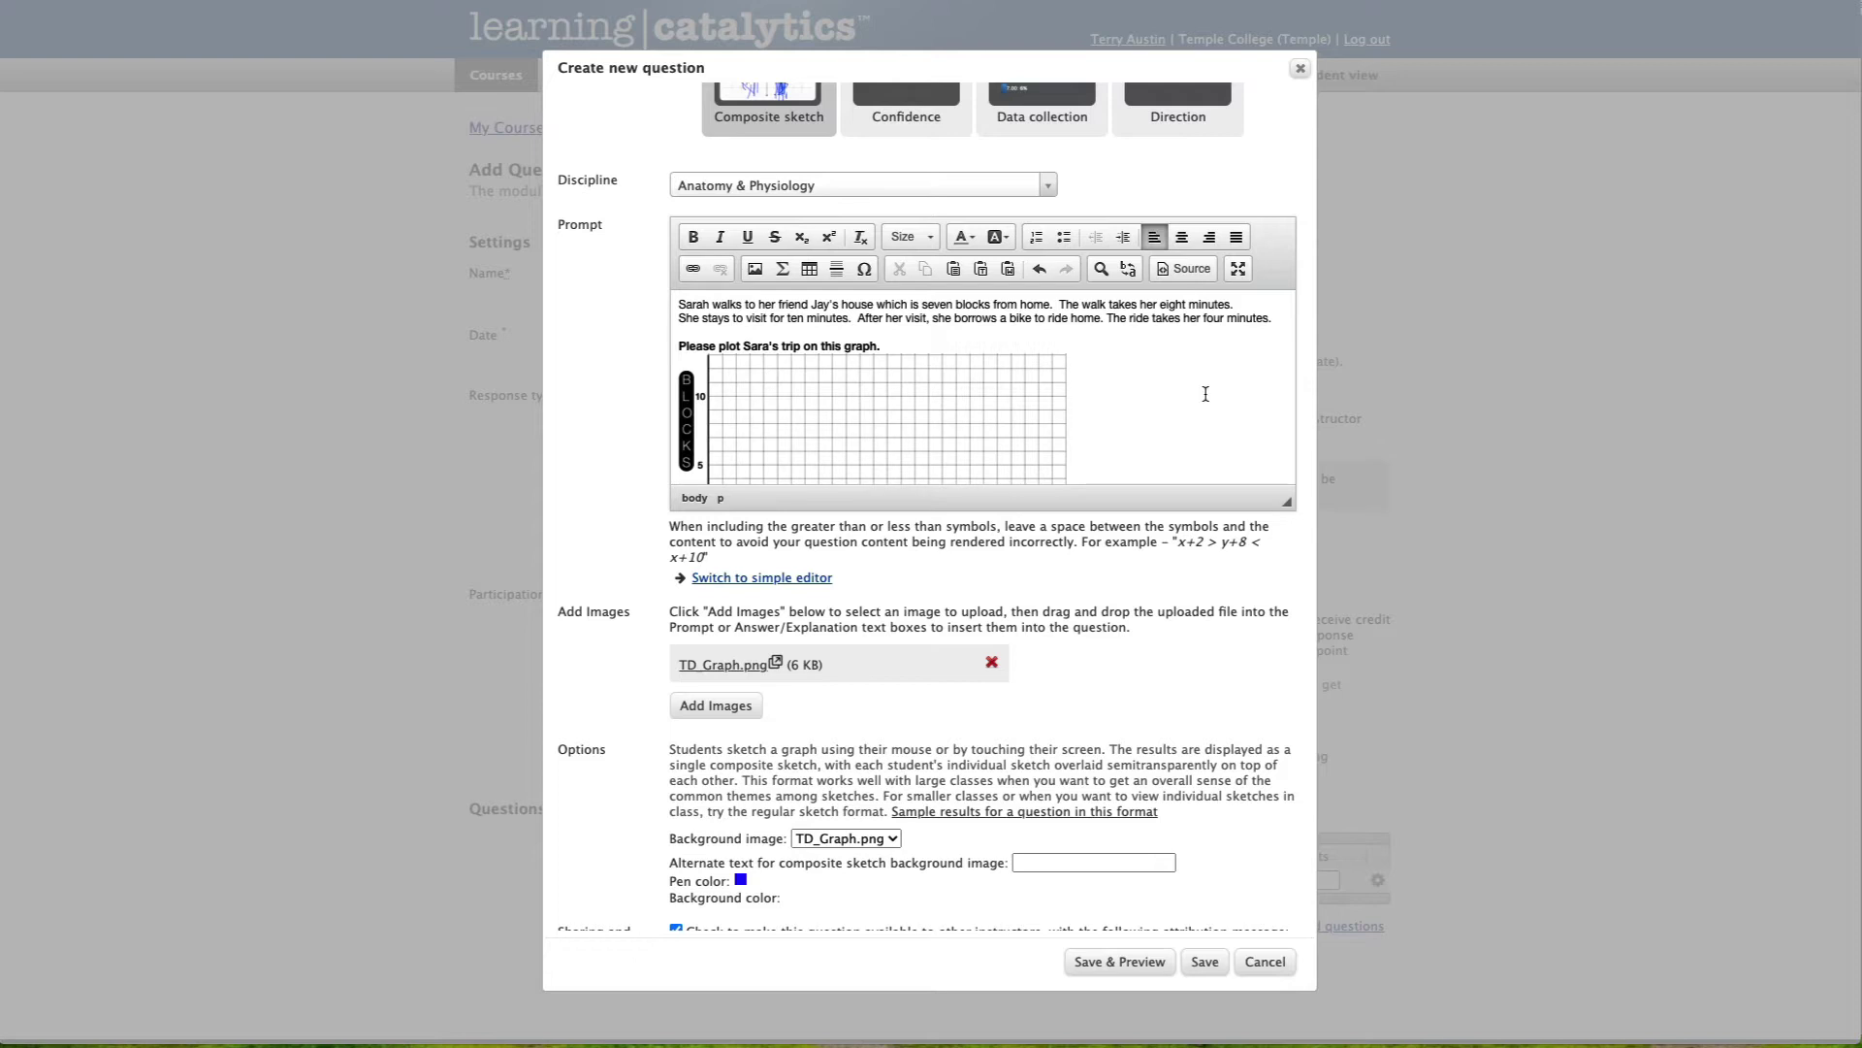
# - Save and preview the composite sketch question, then return to editing
pyautogui.click(1133, 965)
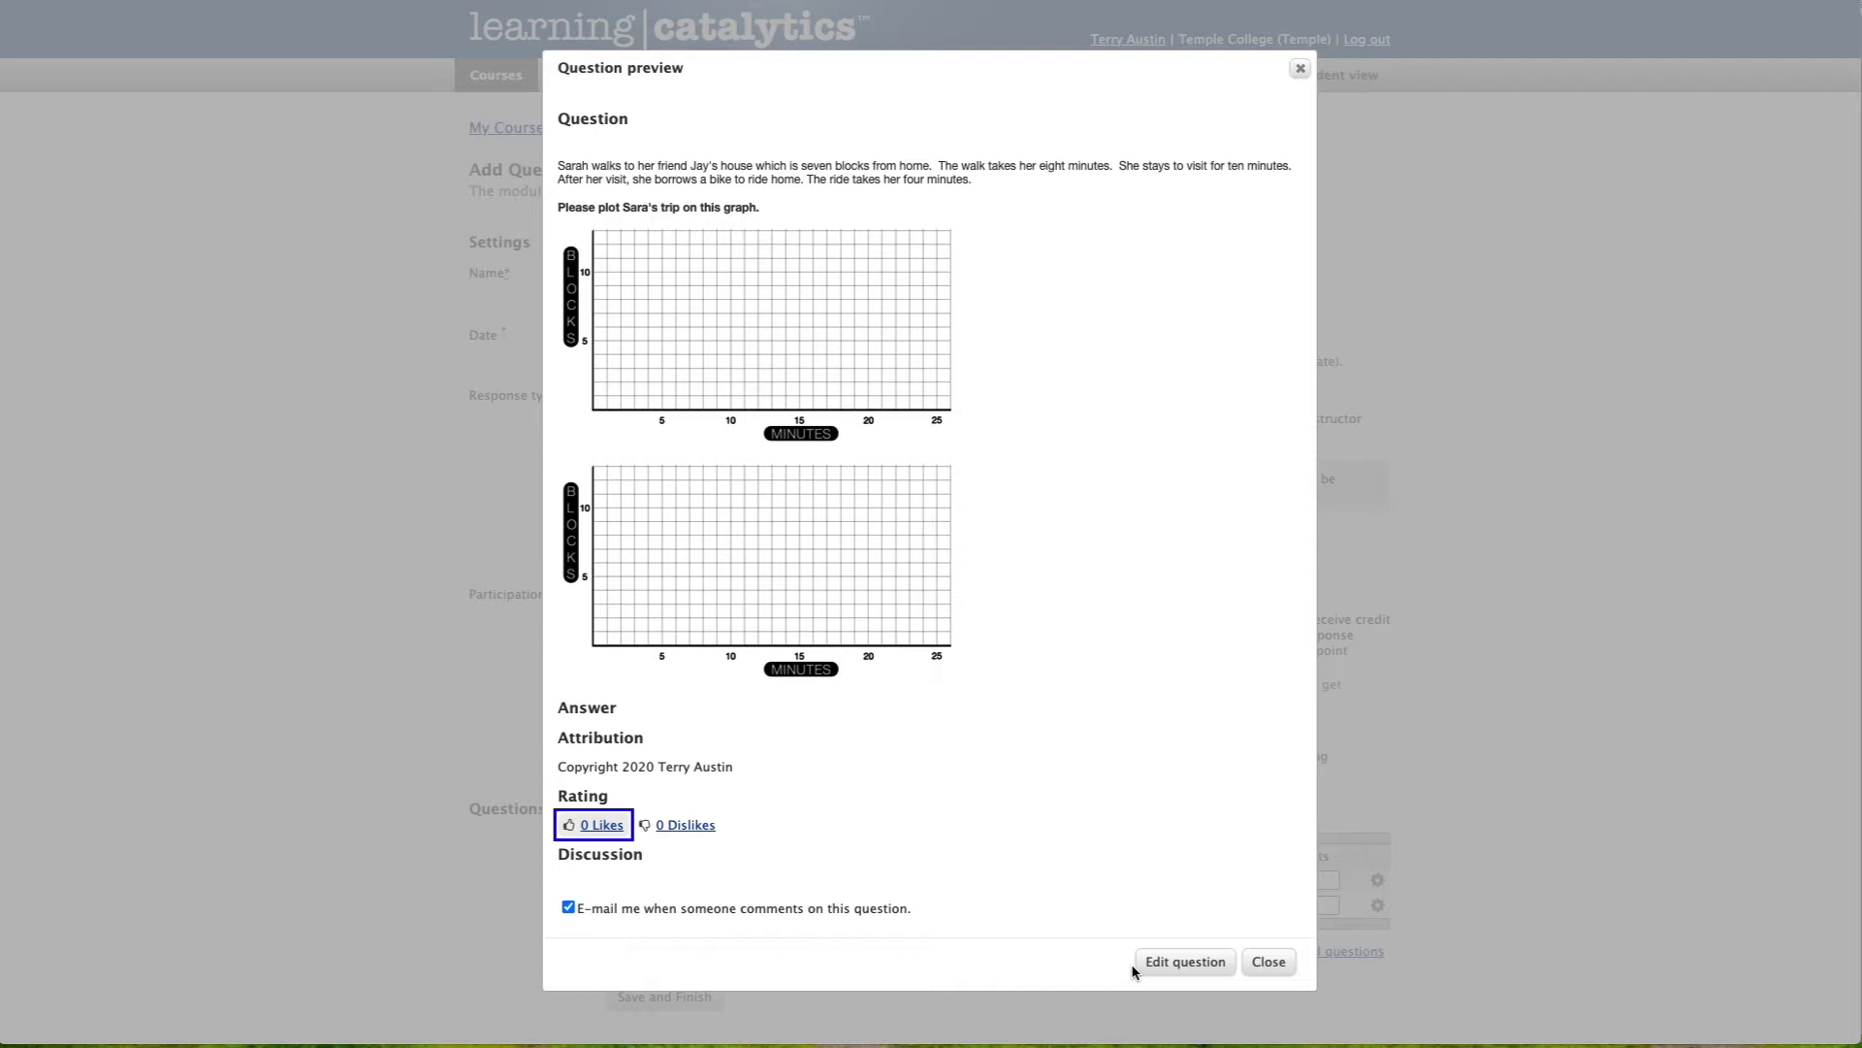
pyautogui.click(1142, 963)
pyautogui.moveTo(990, 929)
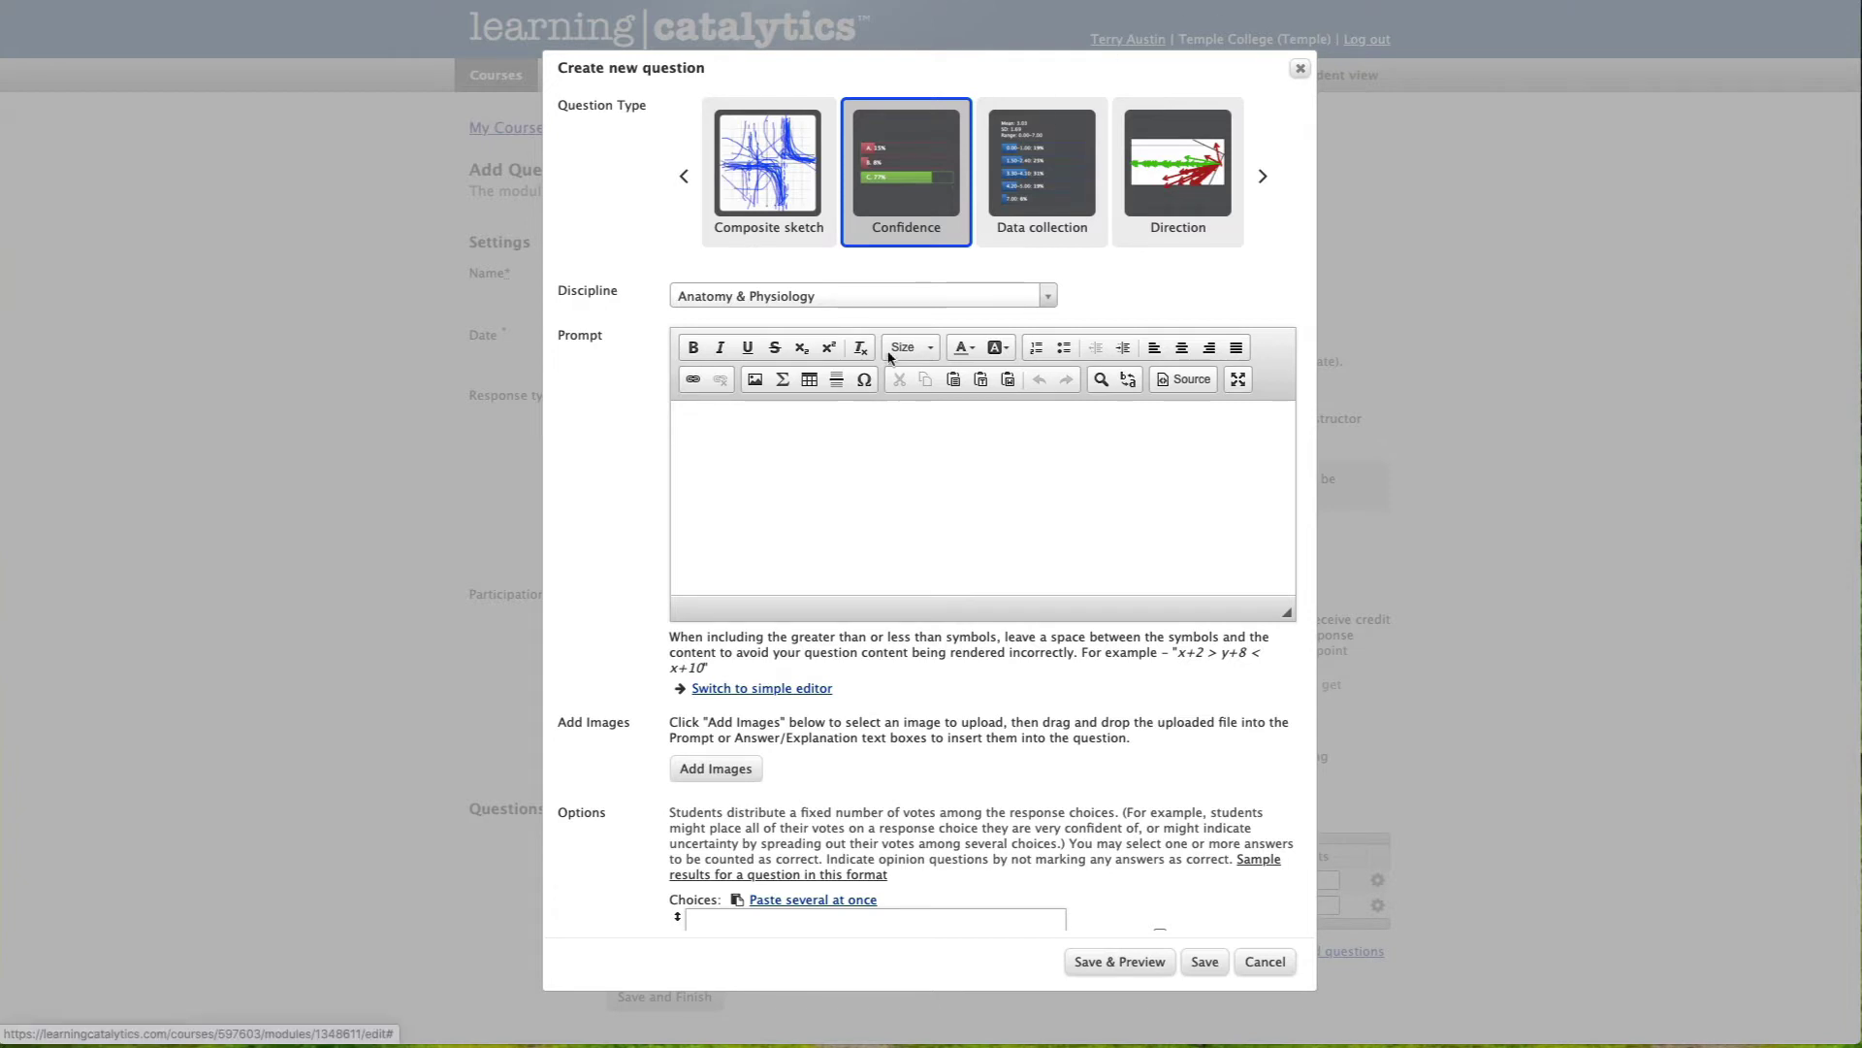
# - Enter the prompt 'Please select your favorite breakfast foods.'
pyautogui.click(792, 495)
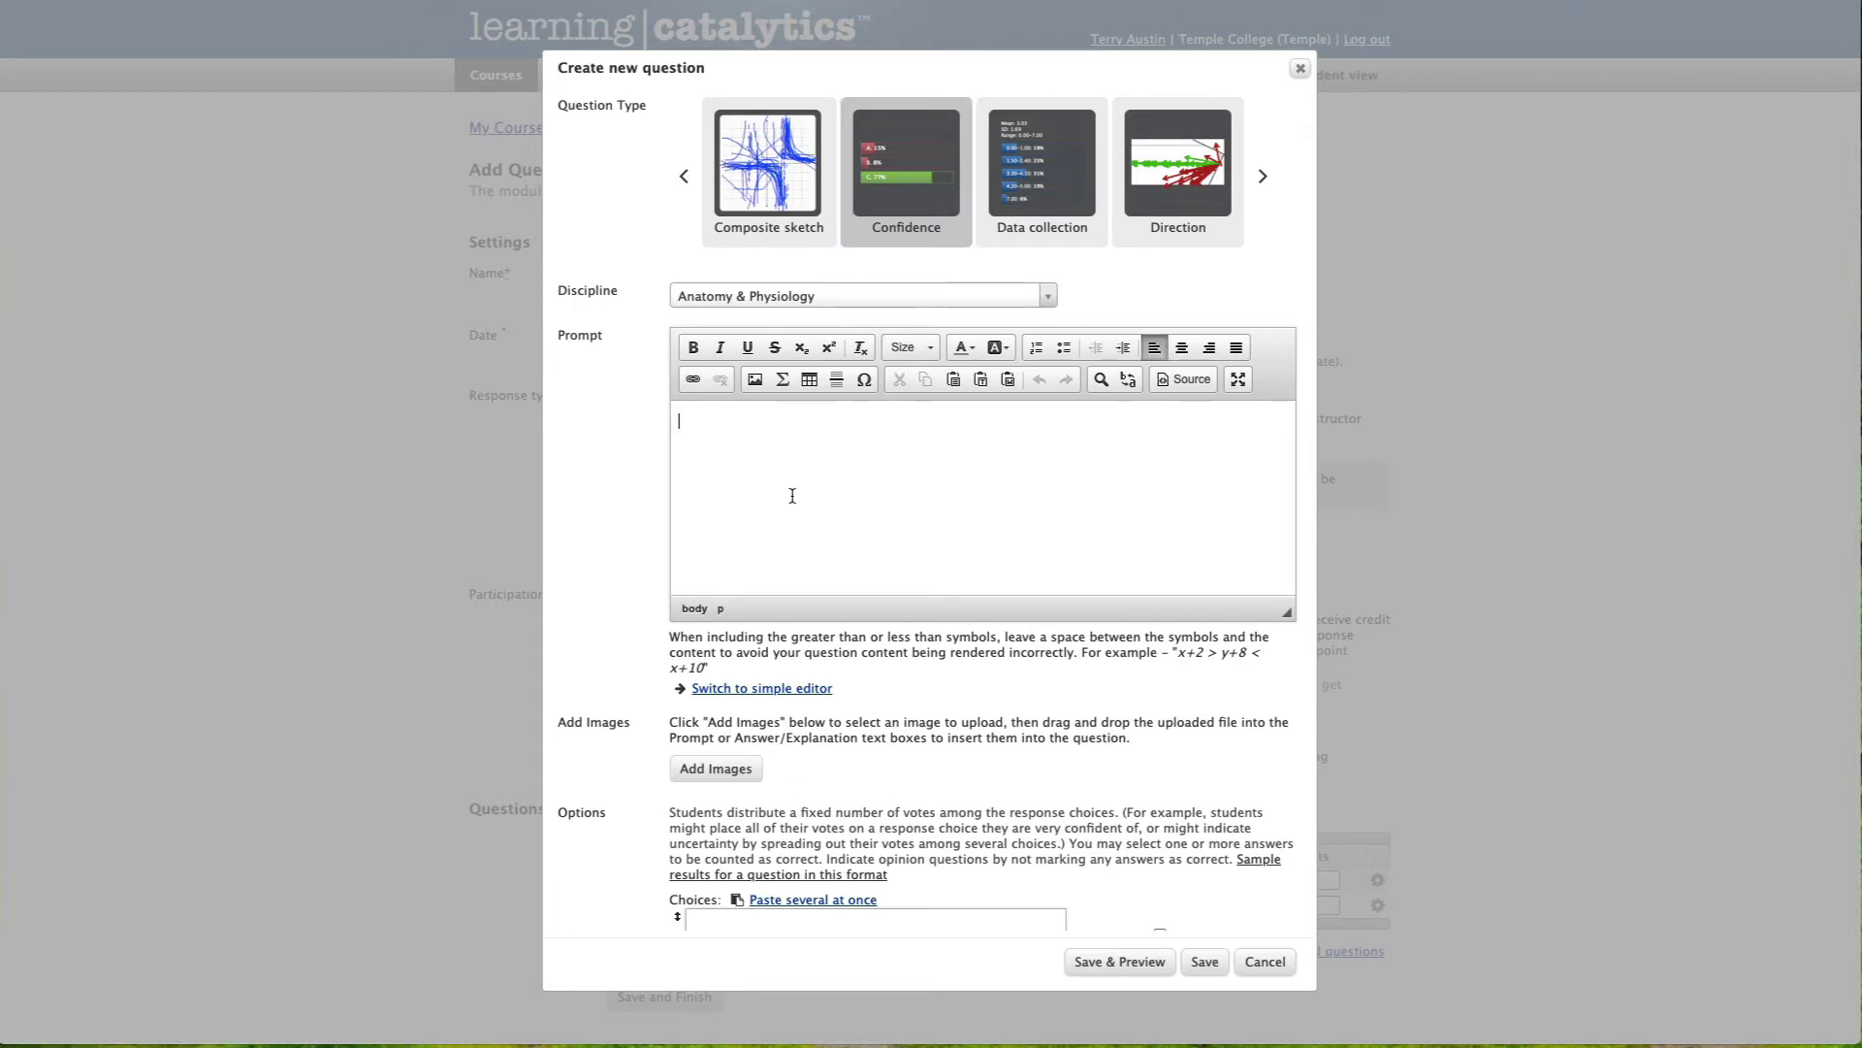
pyautogui.write('Please select your favorite breakfast foods.')
pyautogui.scroll(-2, 902, 626)
pyautogui.scroll(-10, 902, 626)
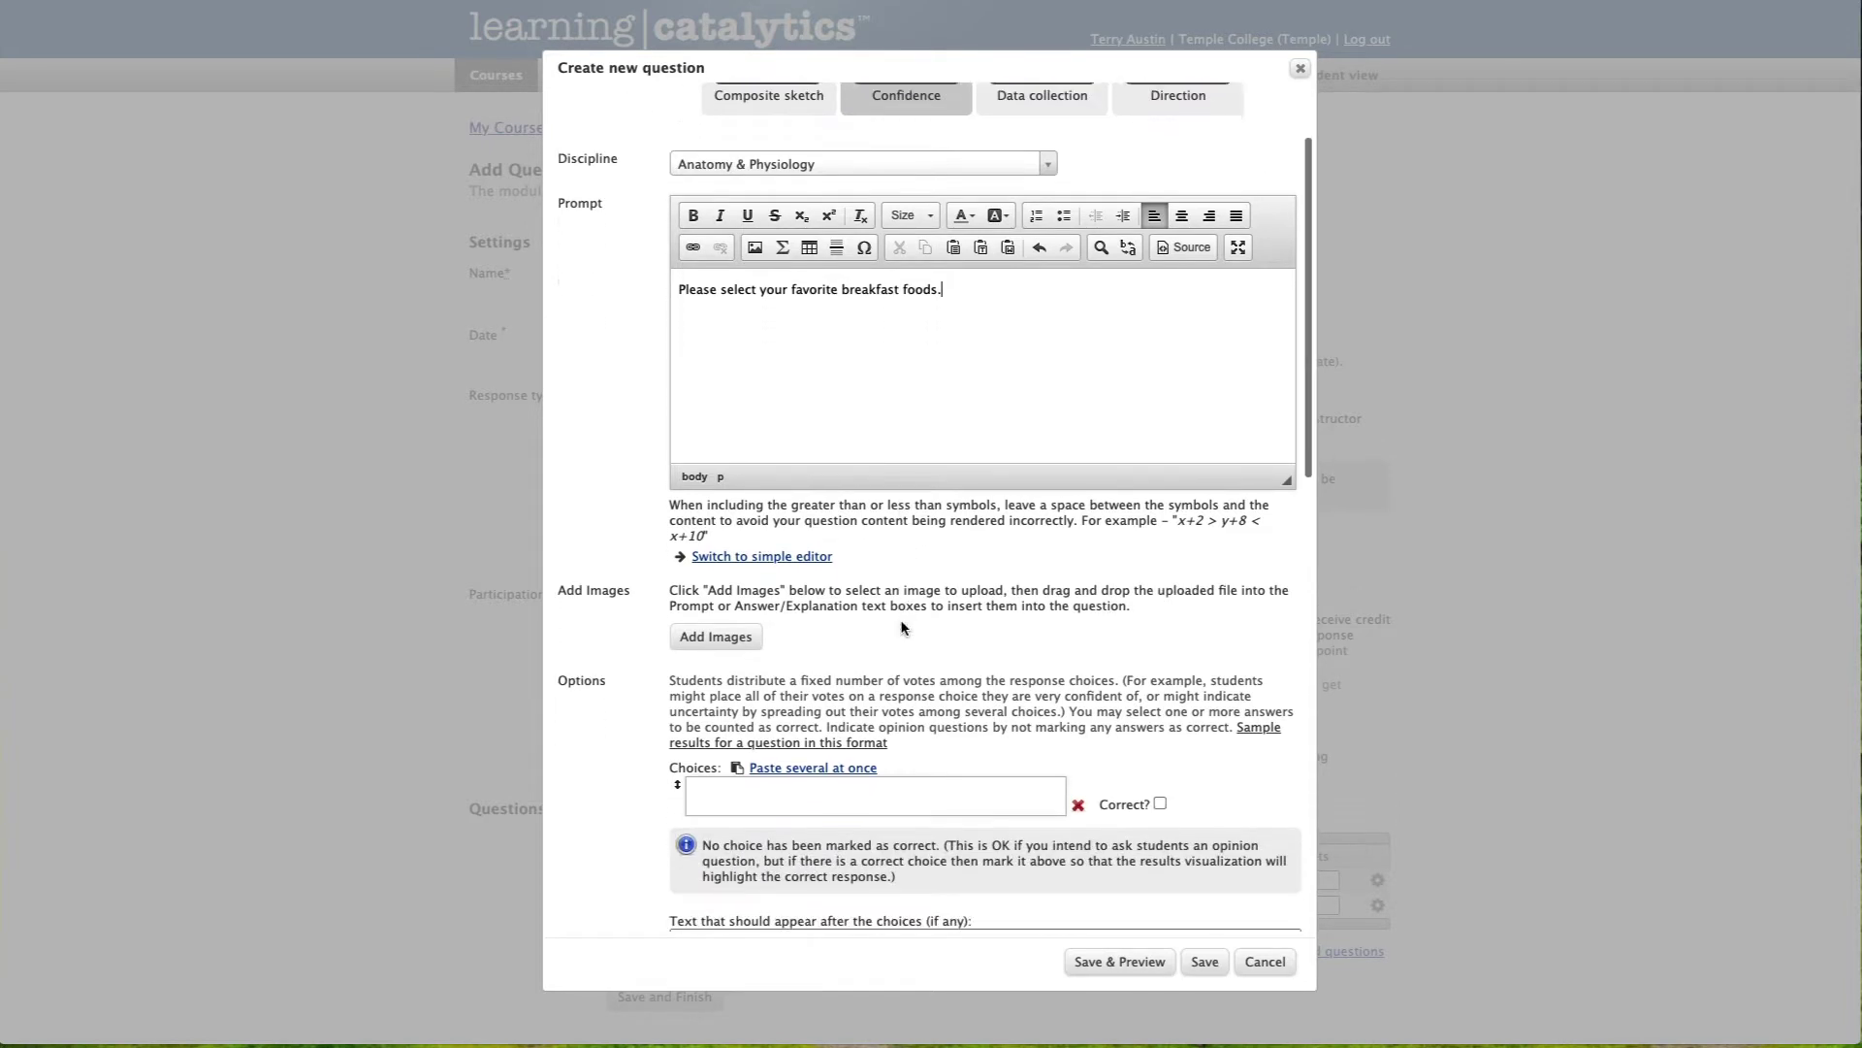
# - Add answer choices bacon, eggs, oatmeal, cereal and yougurt
pyautogui.click(746, 541)
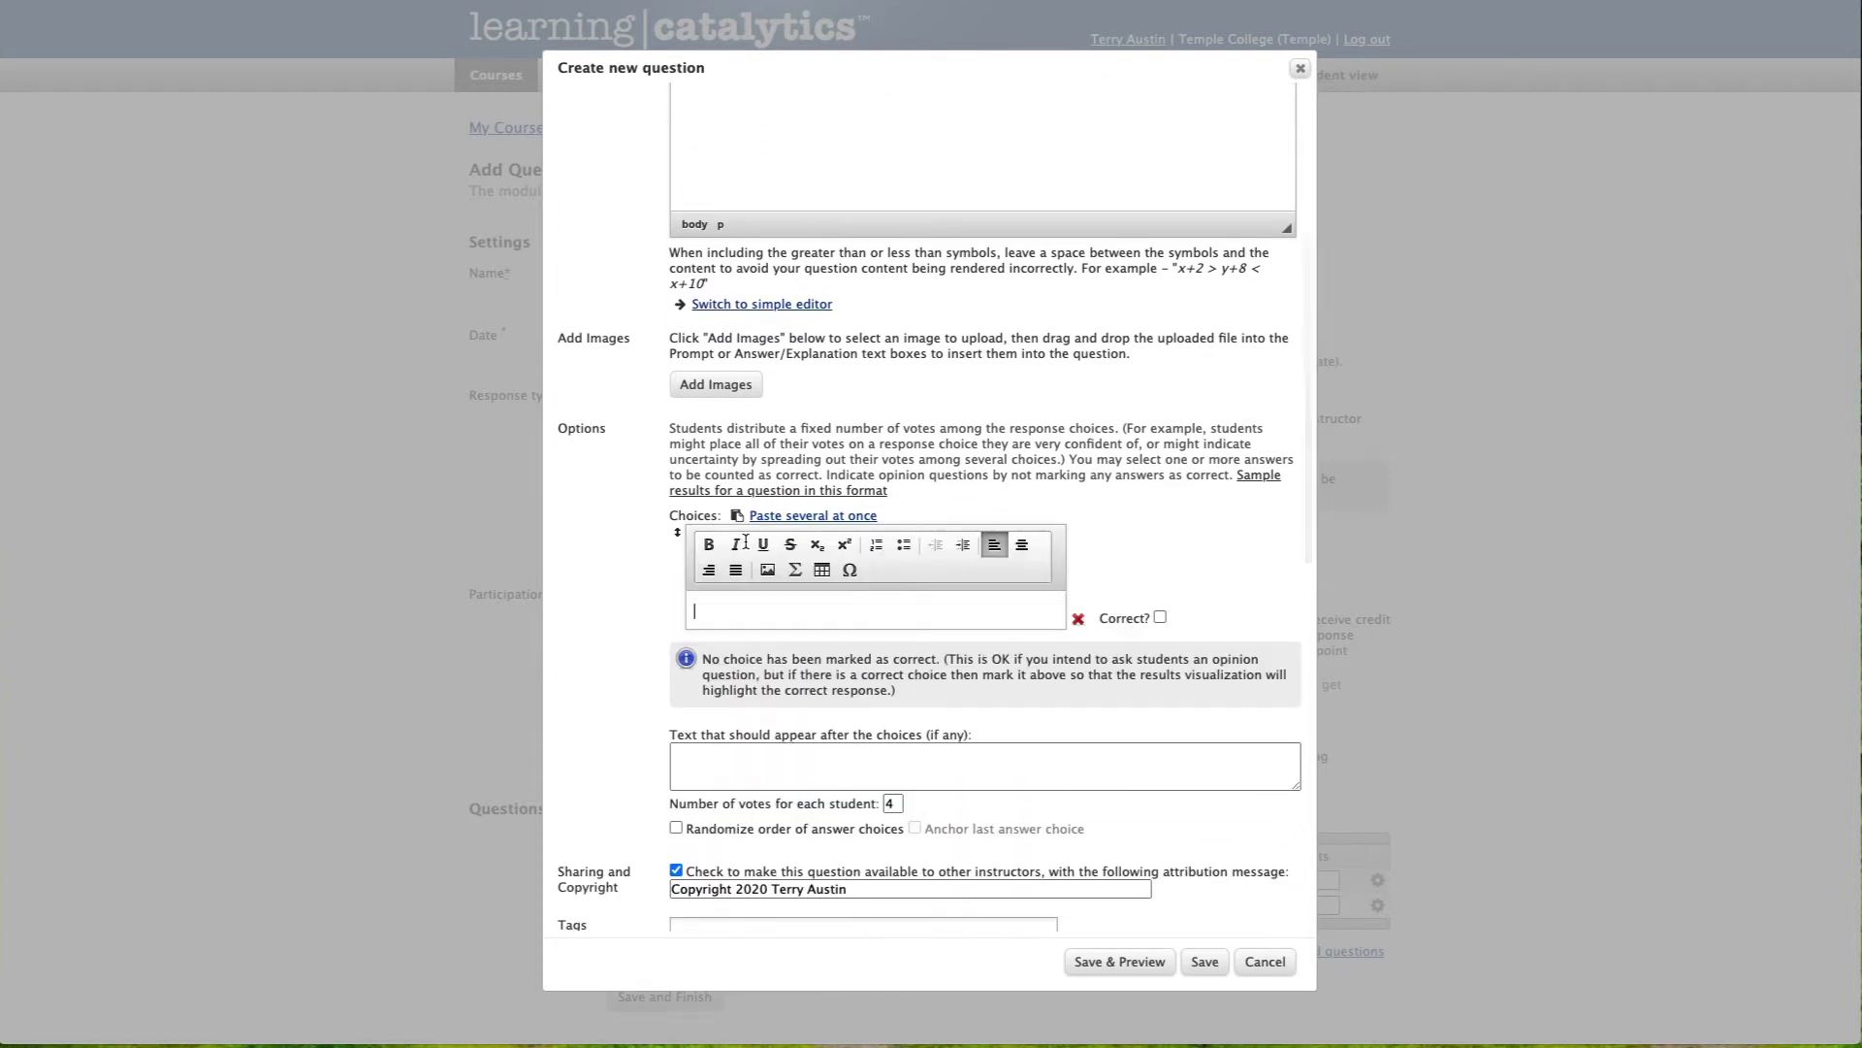
pyautogui.write('bacon')
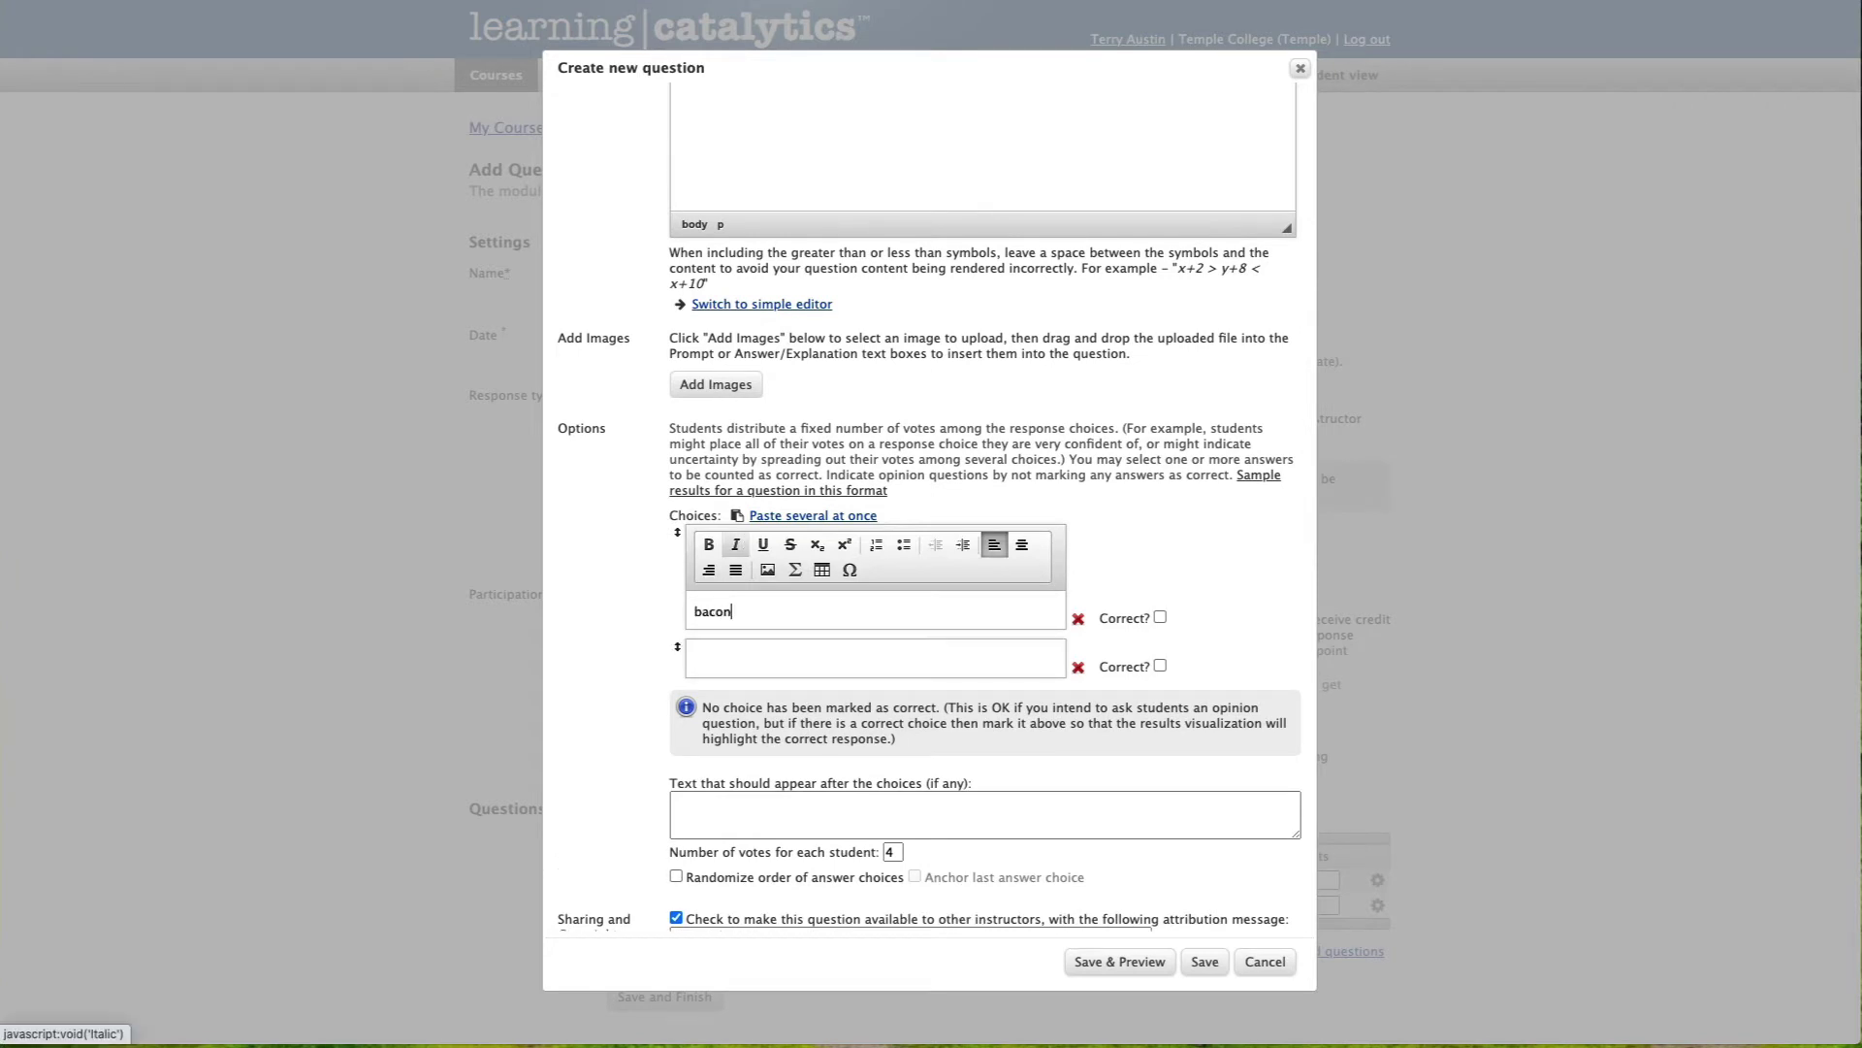
pyautogui.click(747, 653)
pyautogui.write('eggs')
pyautogui.click(742, 716)
pyautogui.write('oatmeal')
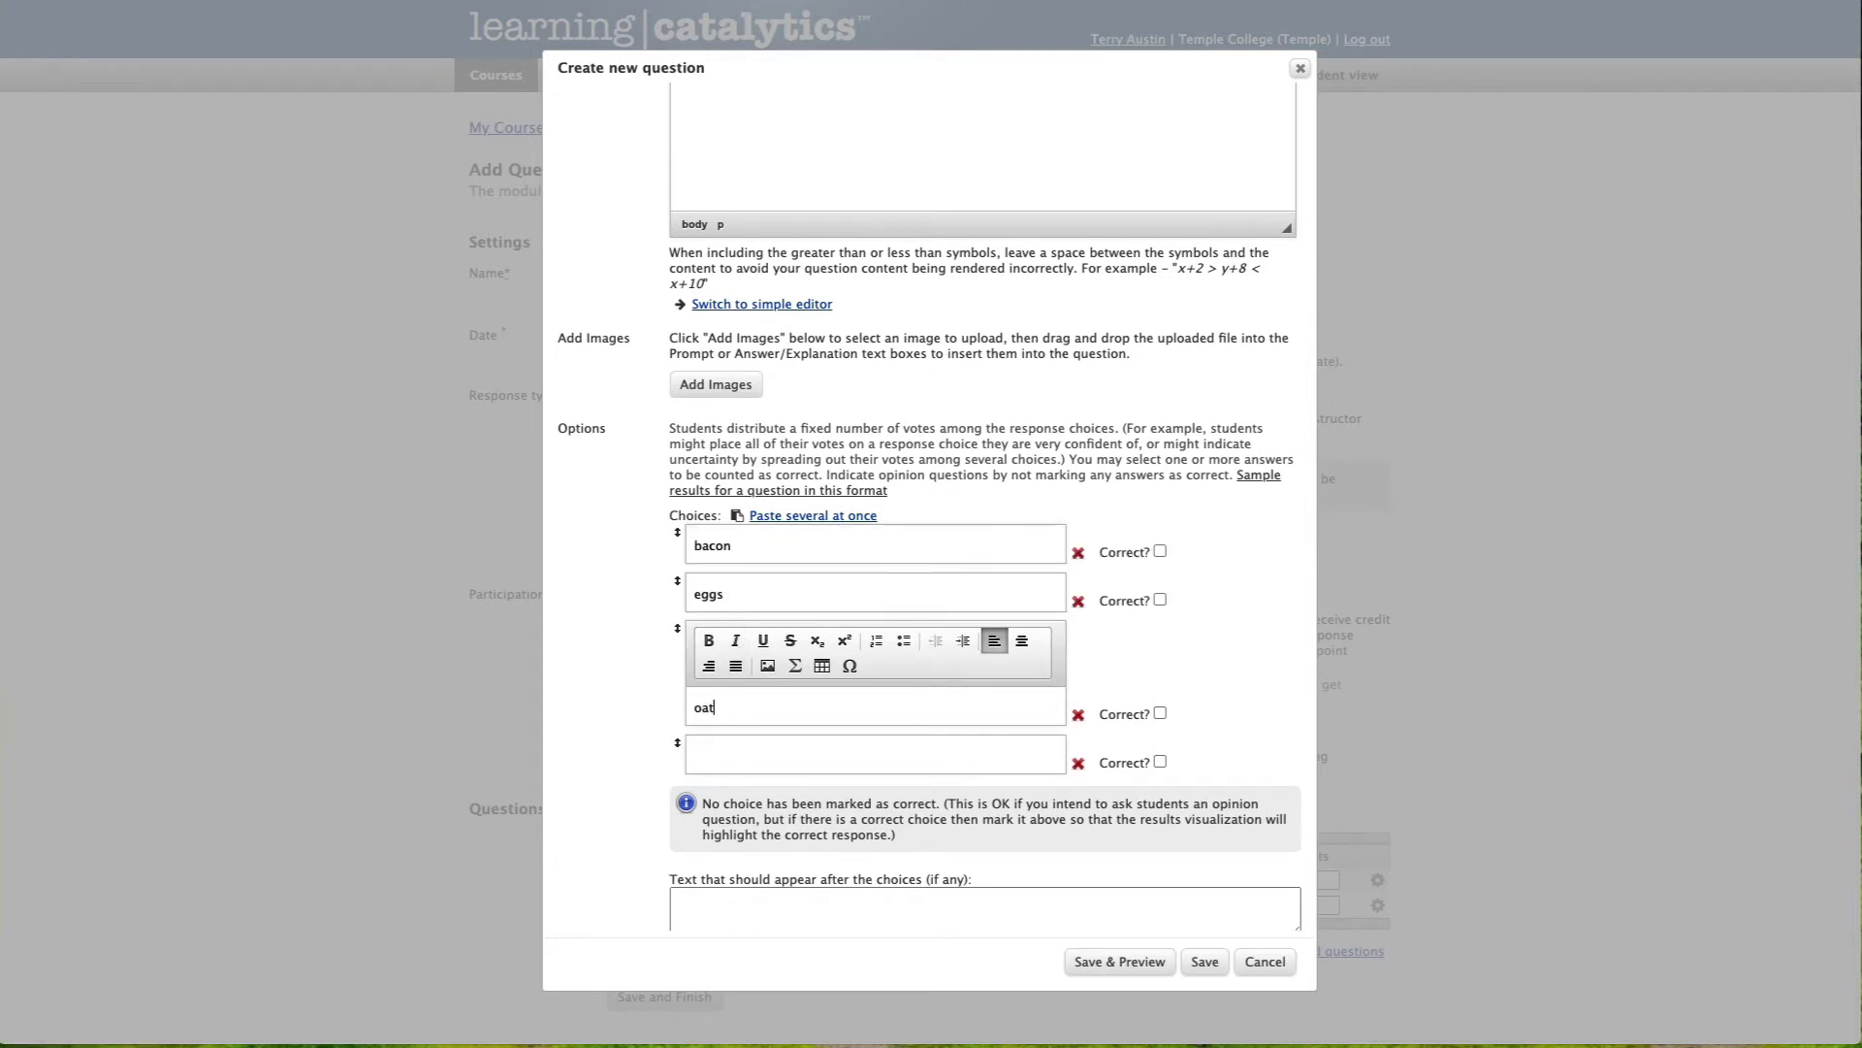
pyautogui.click(743, 784)
pyautogui.write('cereal')
pyautogui.click(743, 801)
pyautogui.write('yougurt')
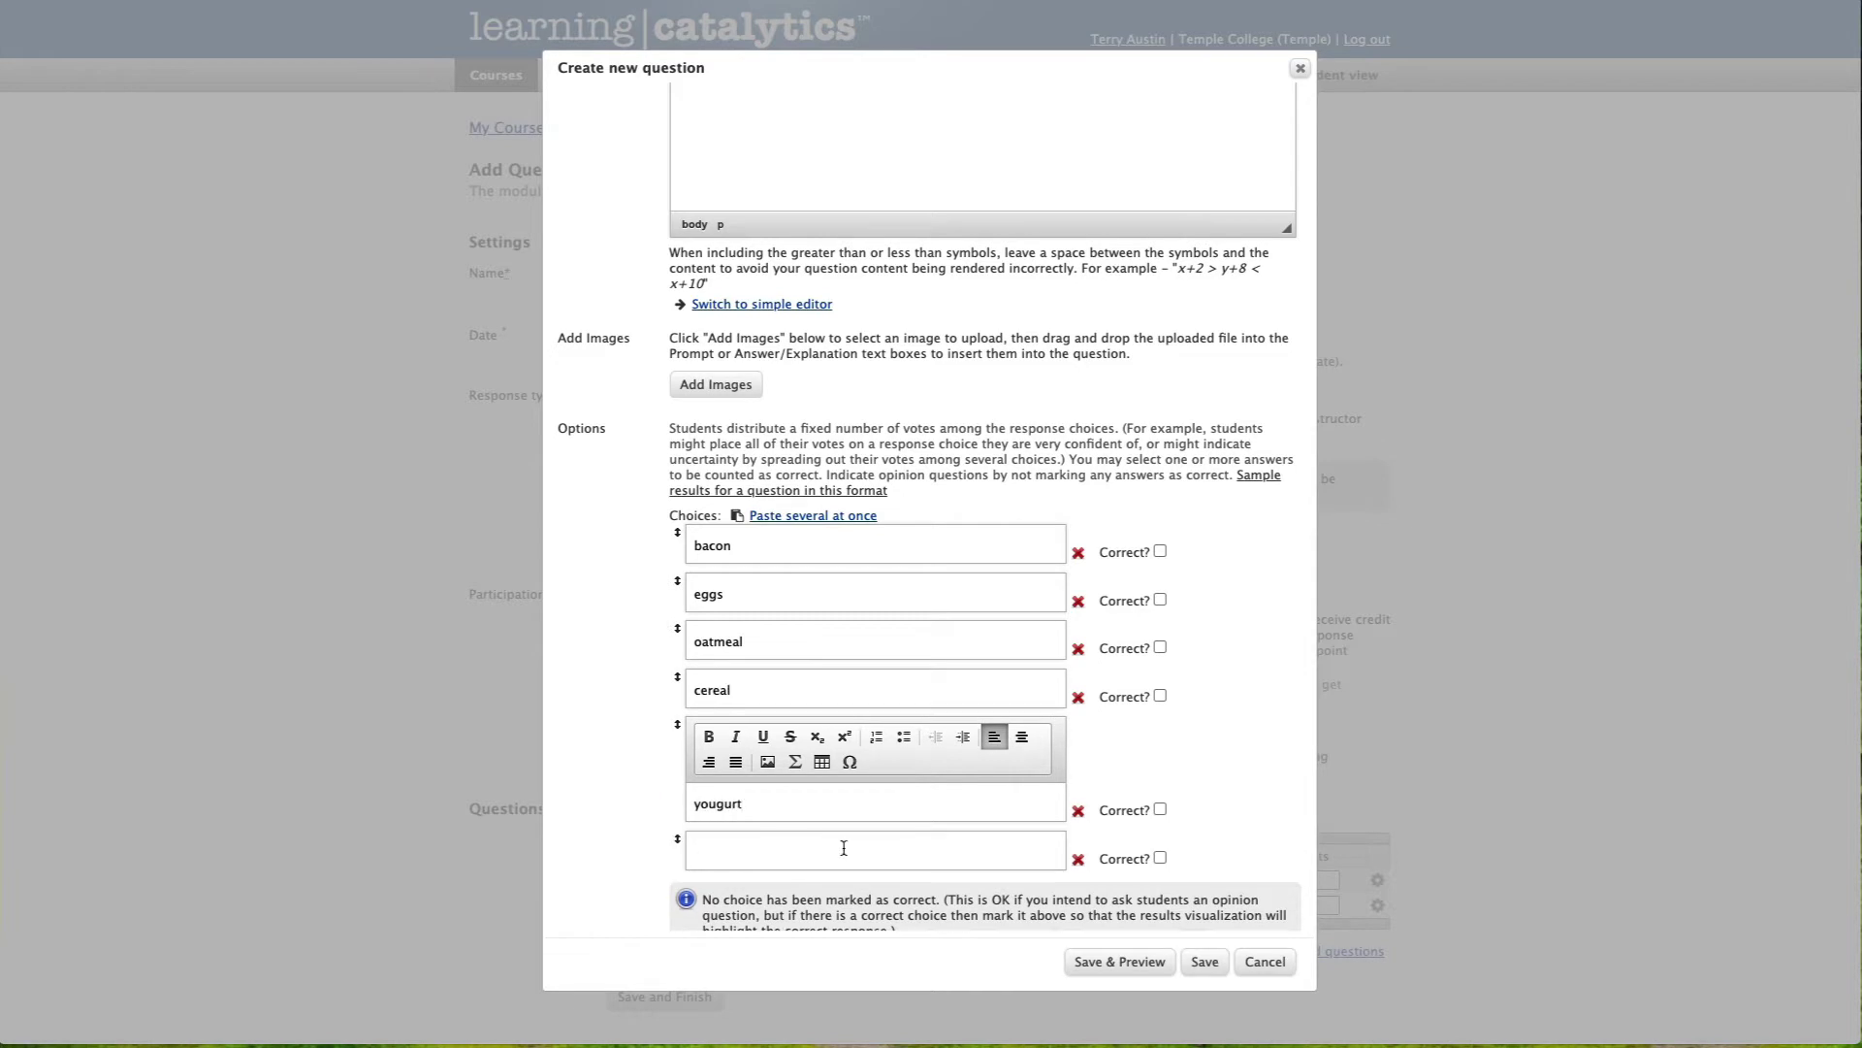
# - Set votes per student to 3 and randomize the choice order
pyautogui.scroll(-4, 844, 847)
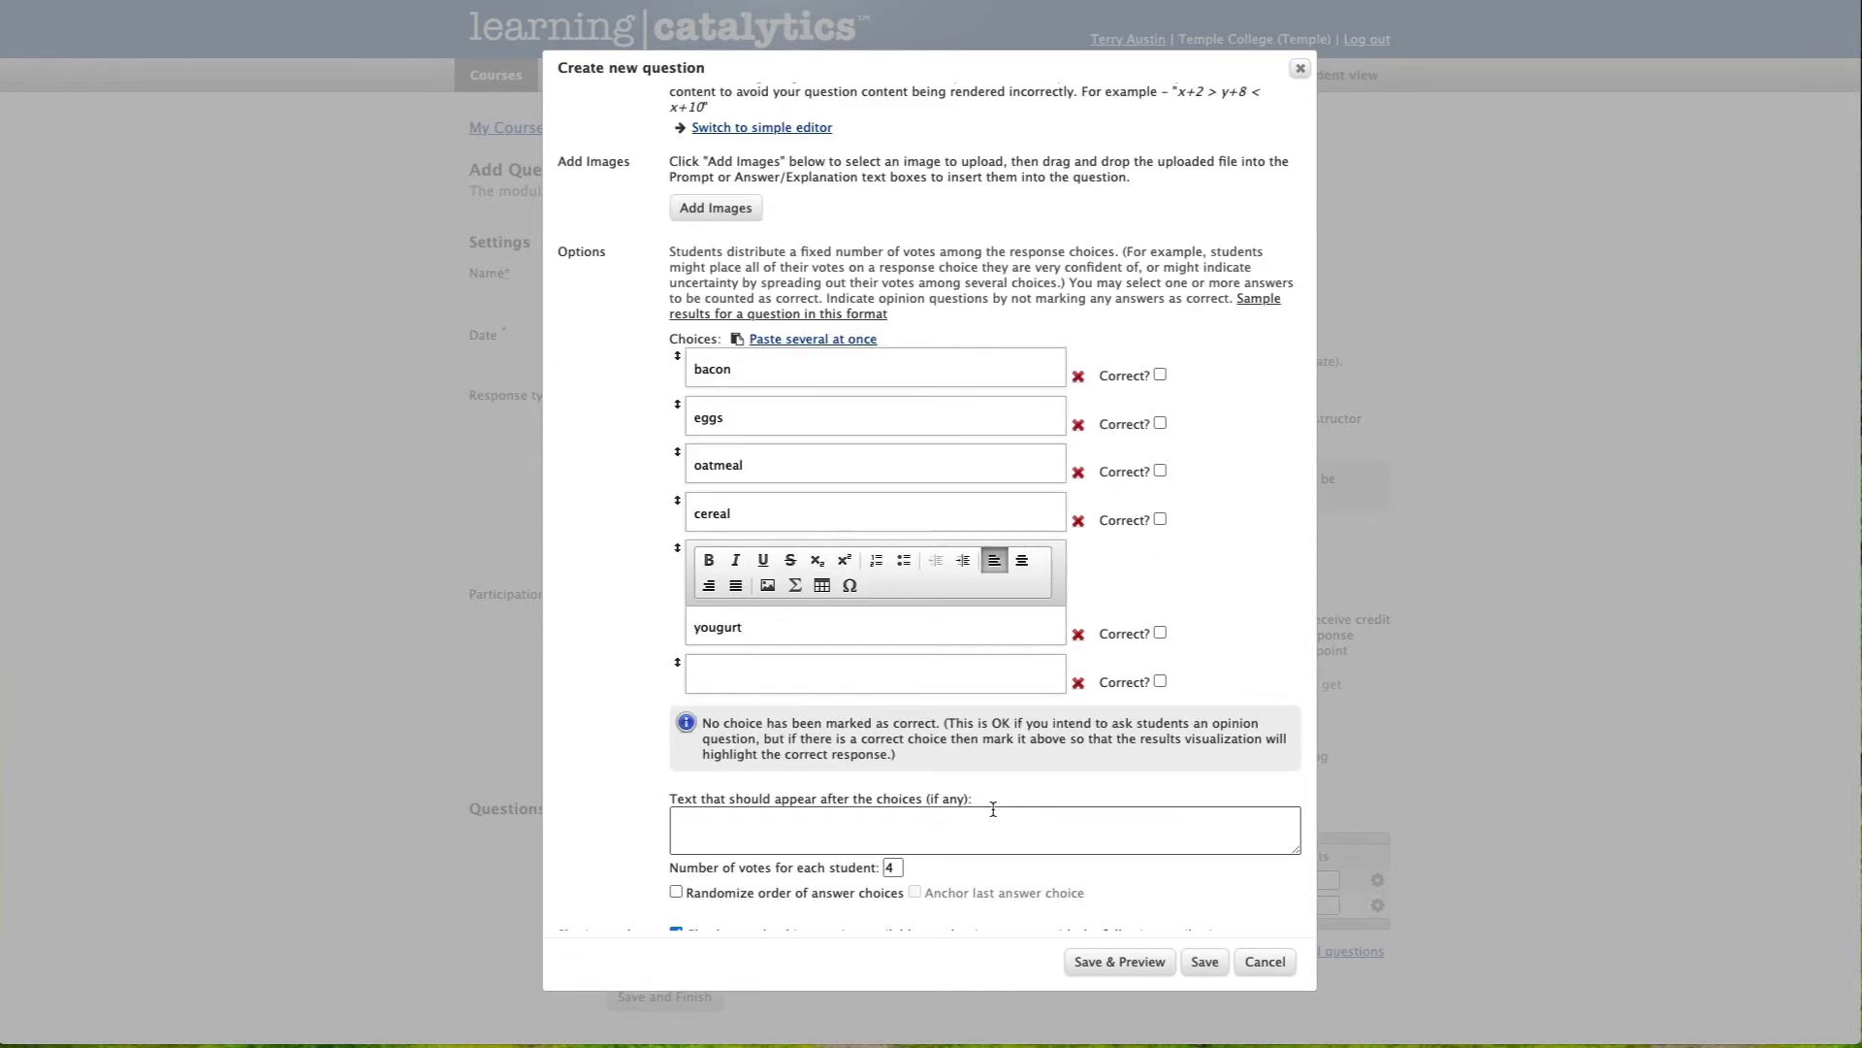
pyautogui.doubleClick(898, 866)
pyautogui.press('BackSpace')
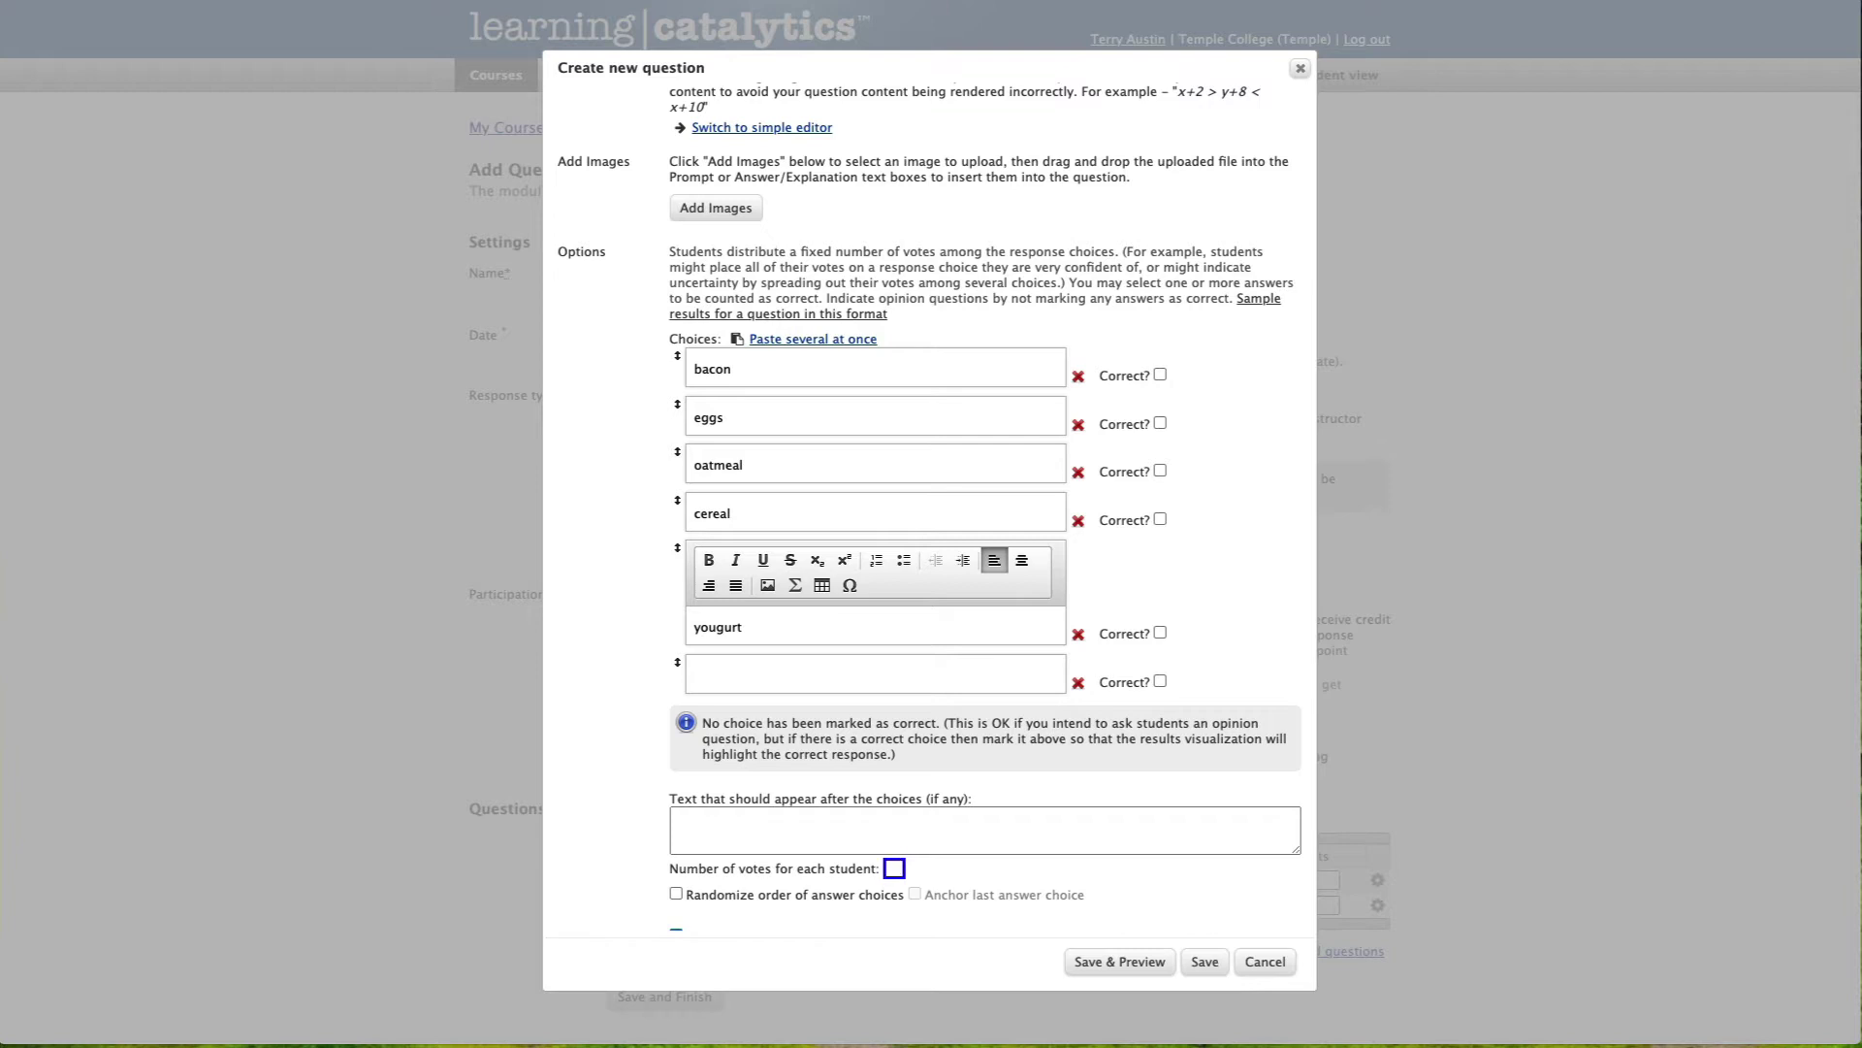
pyautogui.write('3')
pyautogui.click(676, 894)
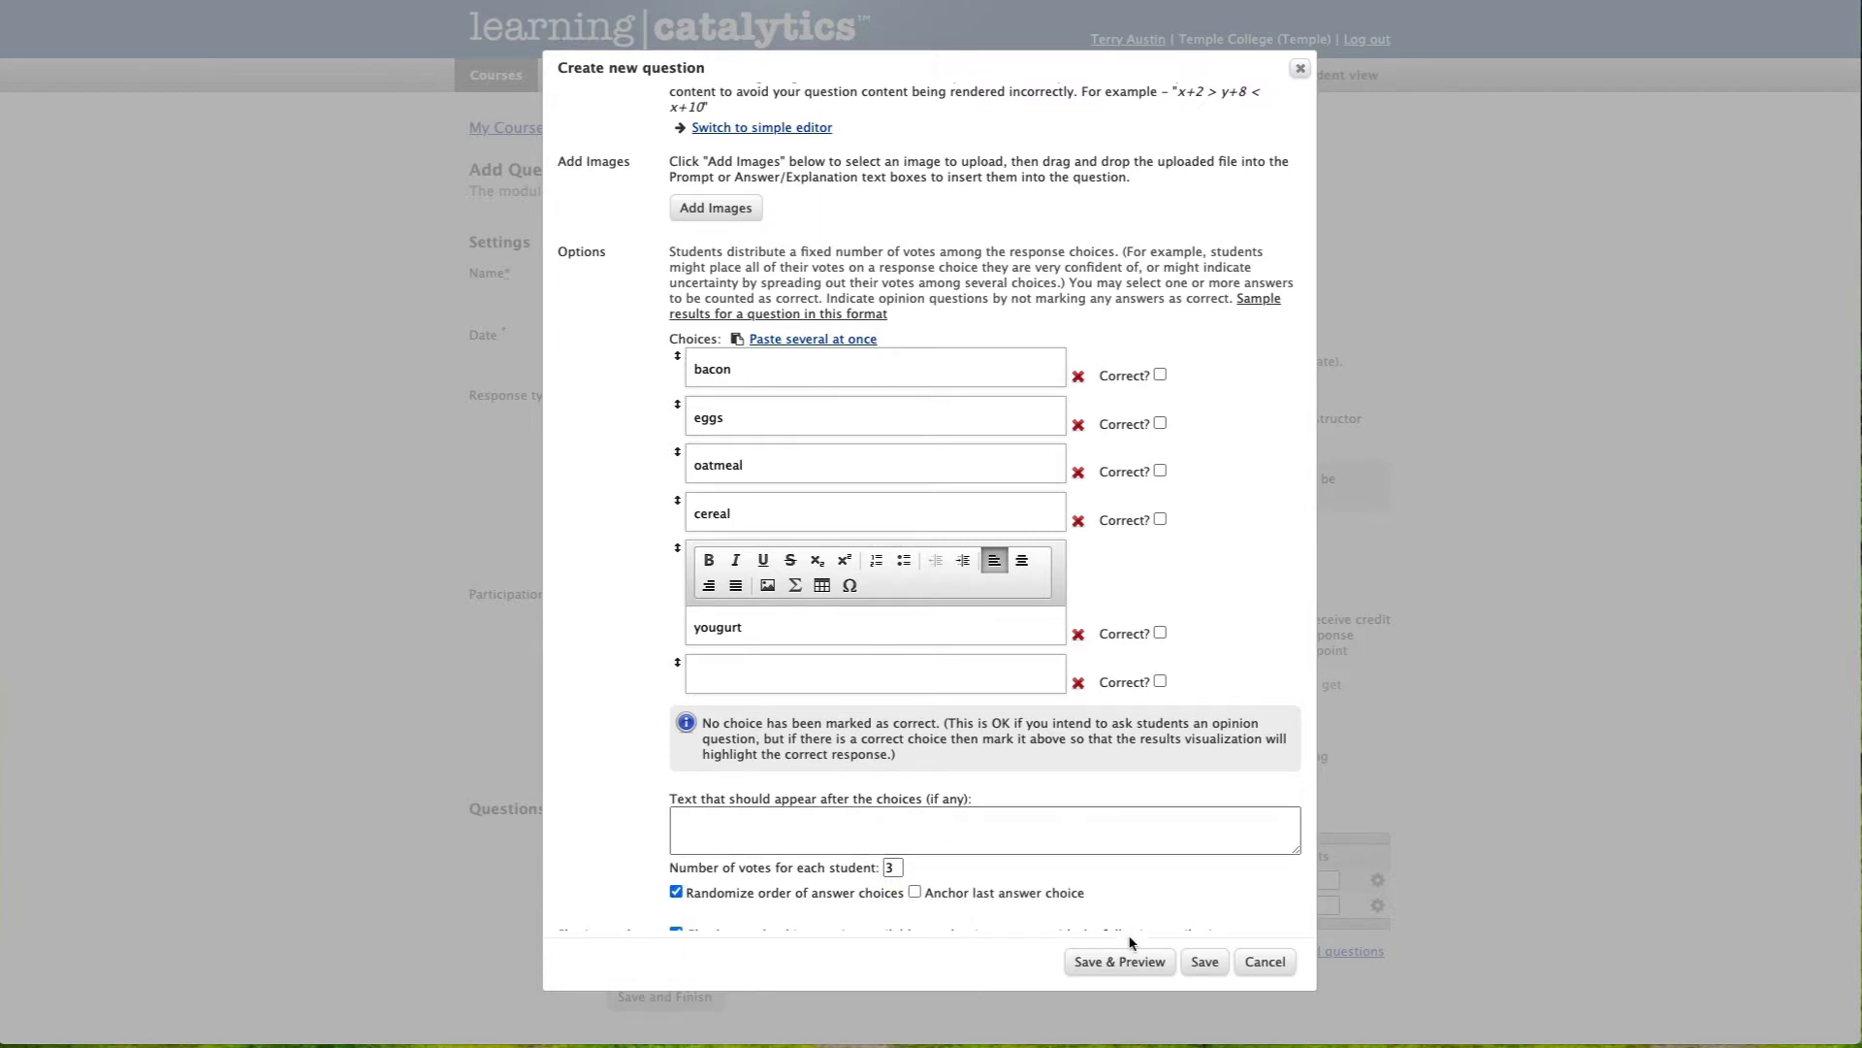
# - Save the confidence question and module, and open Student view in a new tab
pyautogui.click(1126, 963)
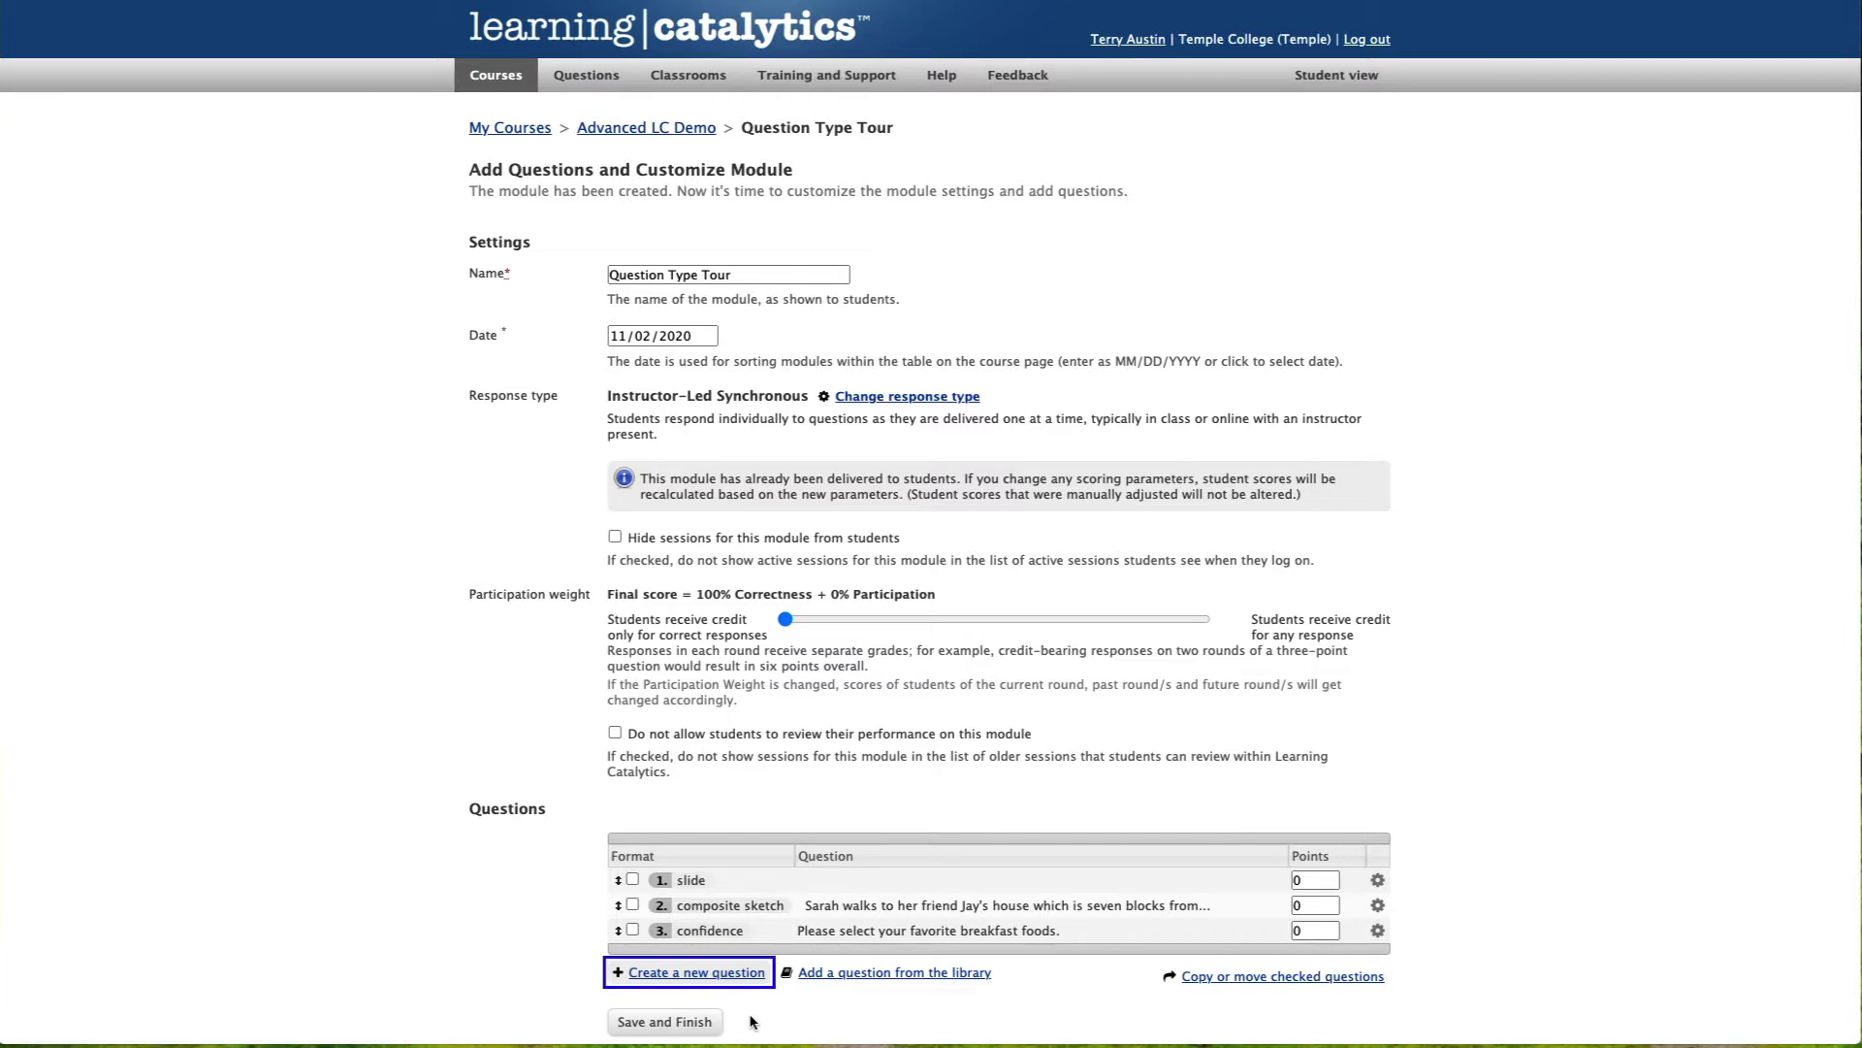
pyautogui.click(694, 1024)
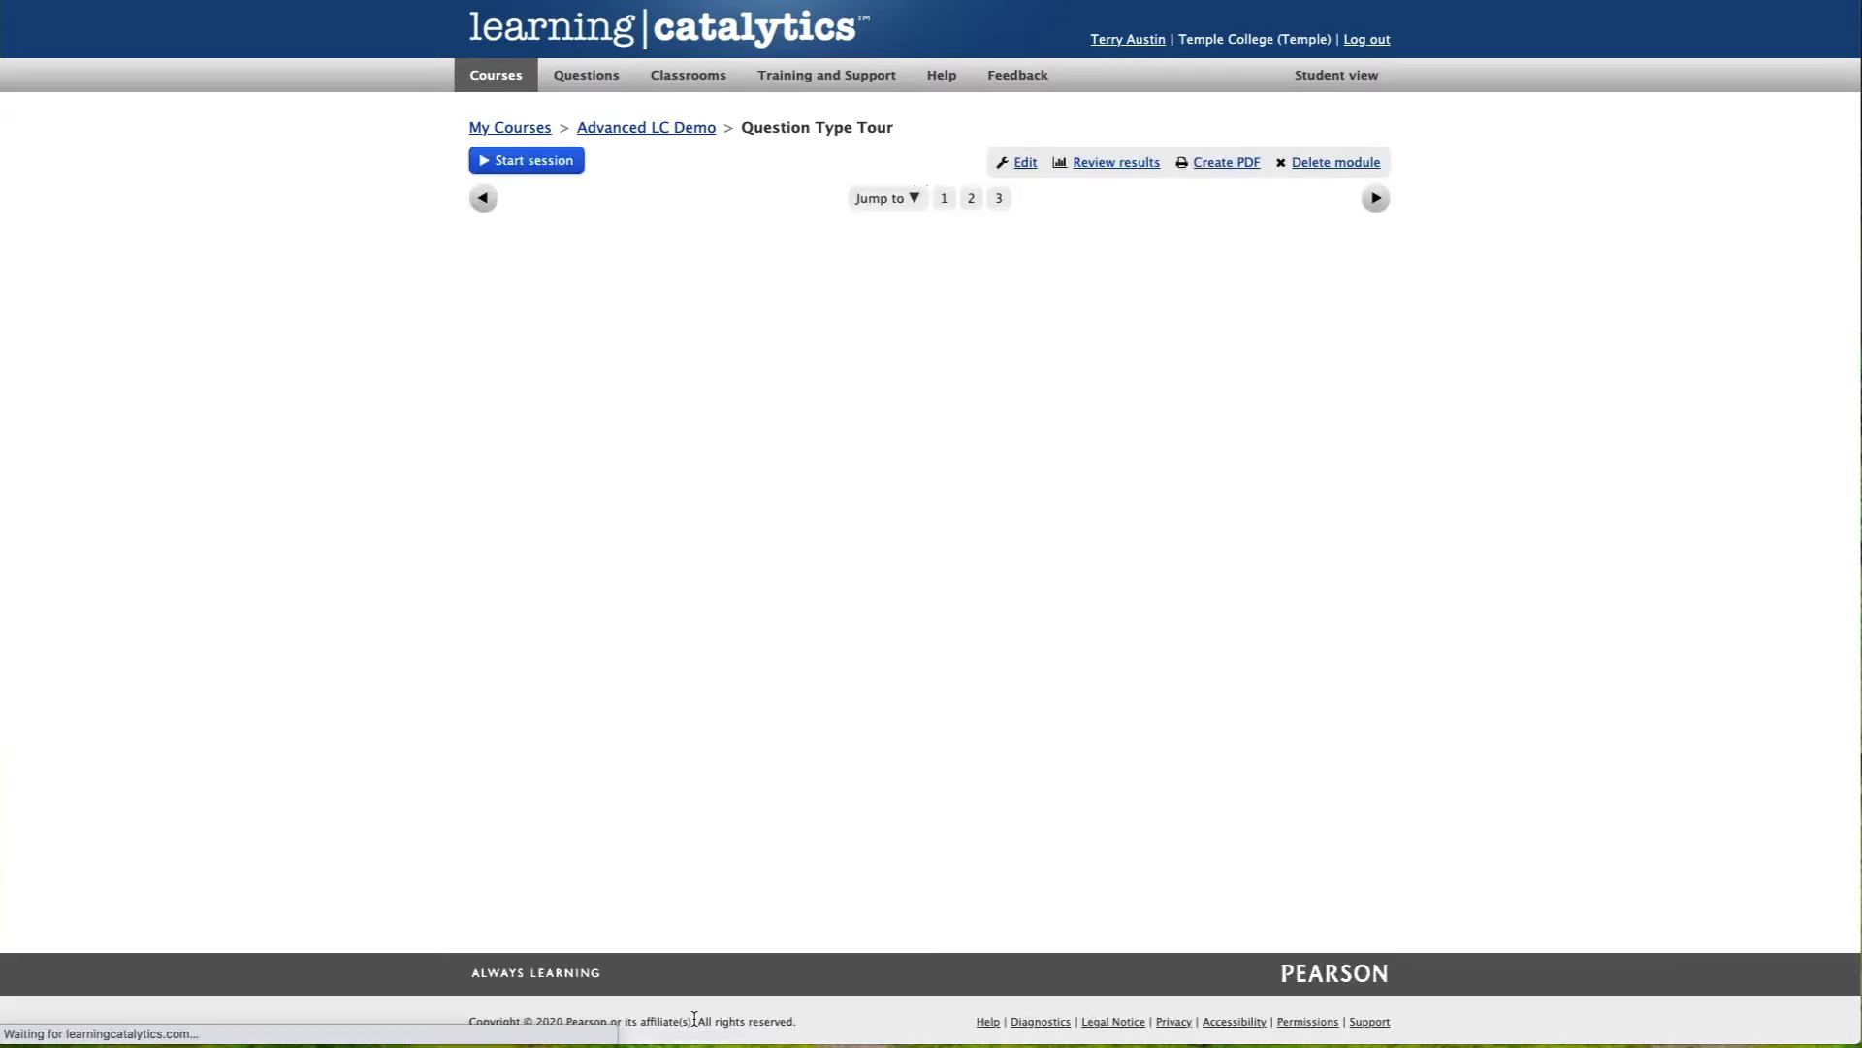
pyautogui.rightClick(1325, 88)
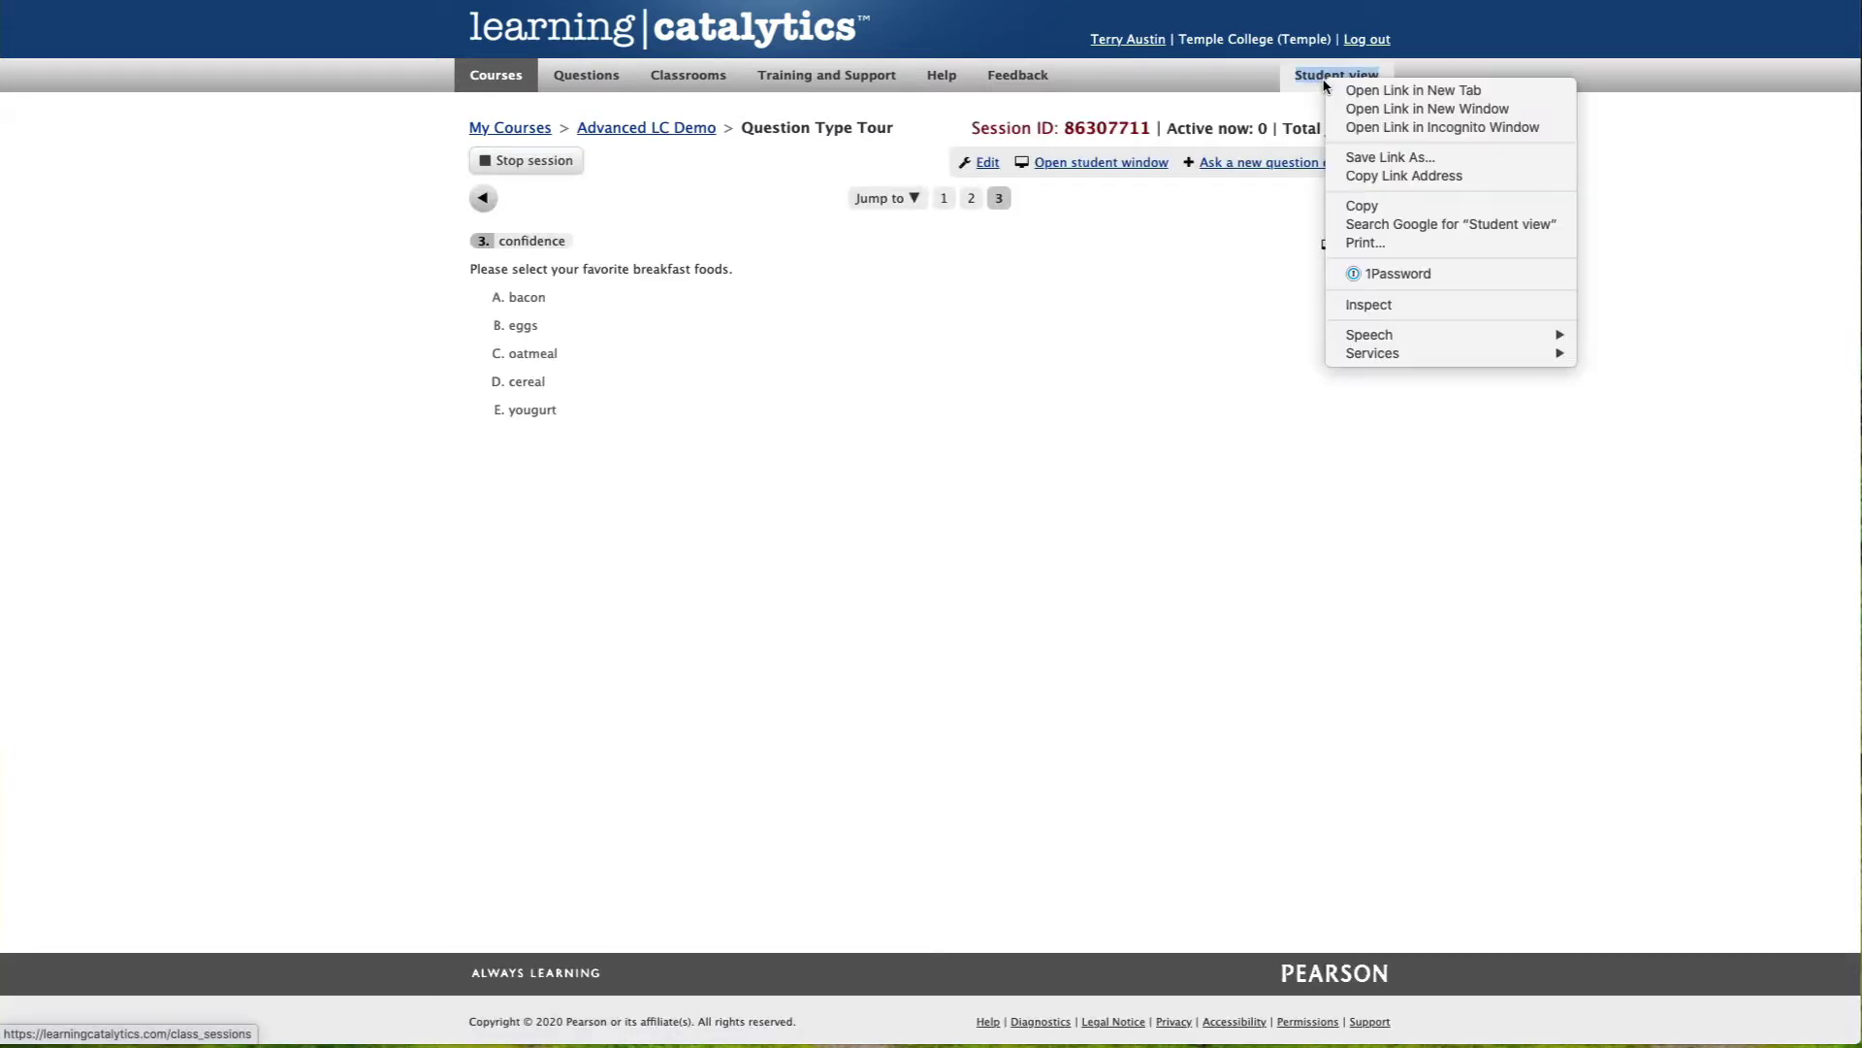
pyautogui.click(1376, 93)
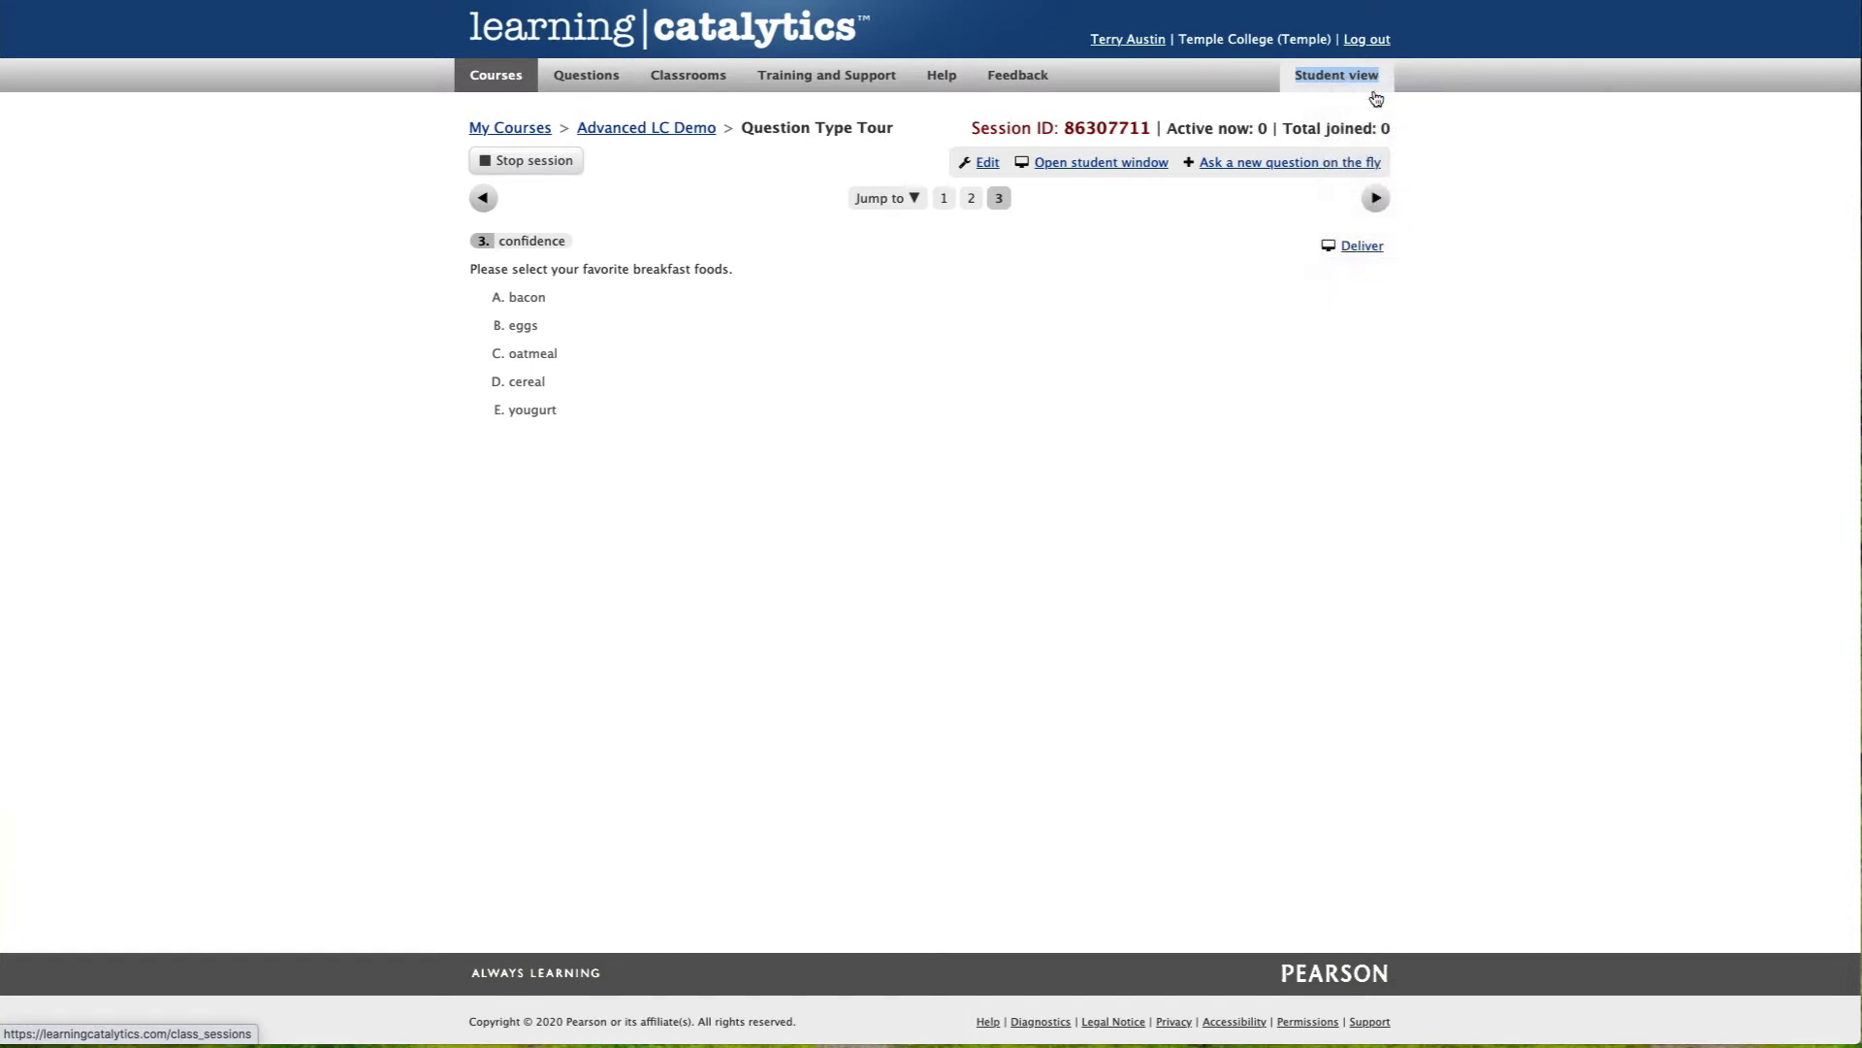
# - Join the live session as a student using the pasted session ID
pyautogui.hotkey('ctrl', 'Tab')
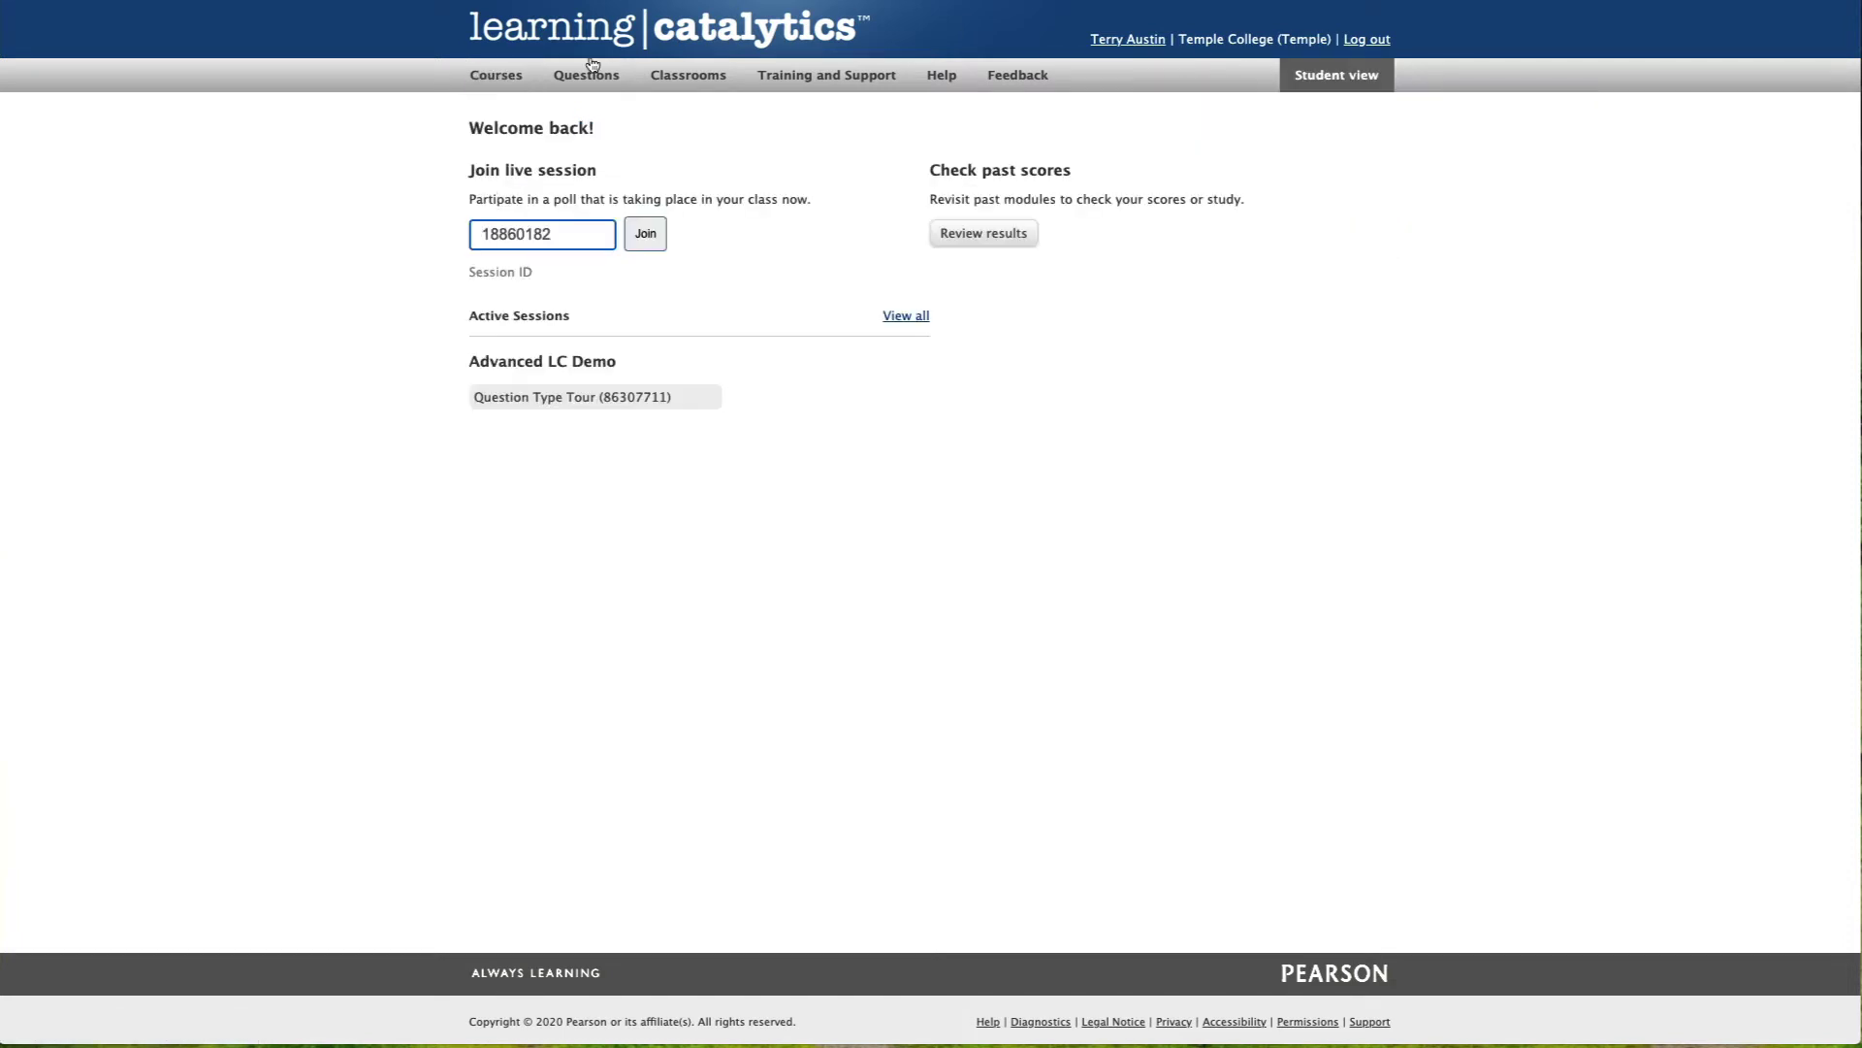
pyautogui.doubleClick(574, 224)
pyautogui.write('86307711')
pyautogui.click(647, 236)
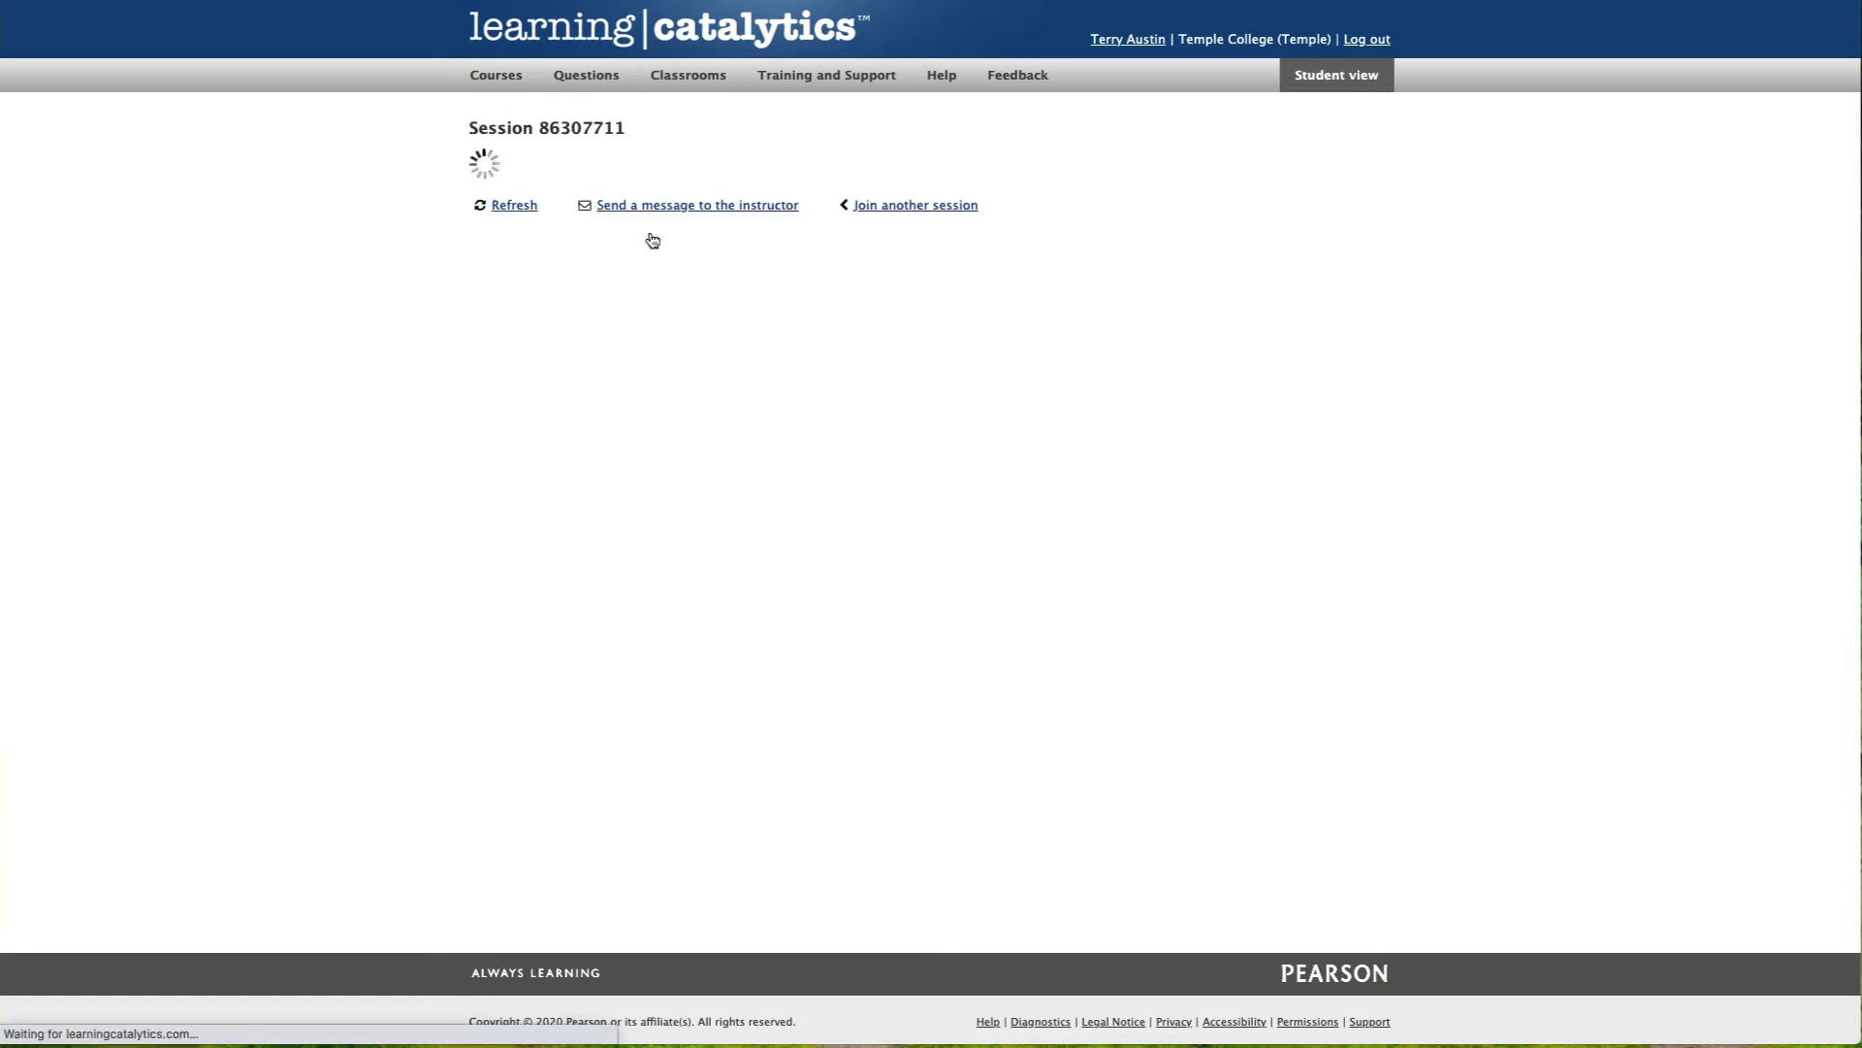
pyautogui.press('super+w')
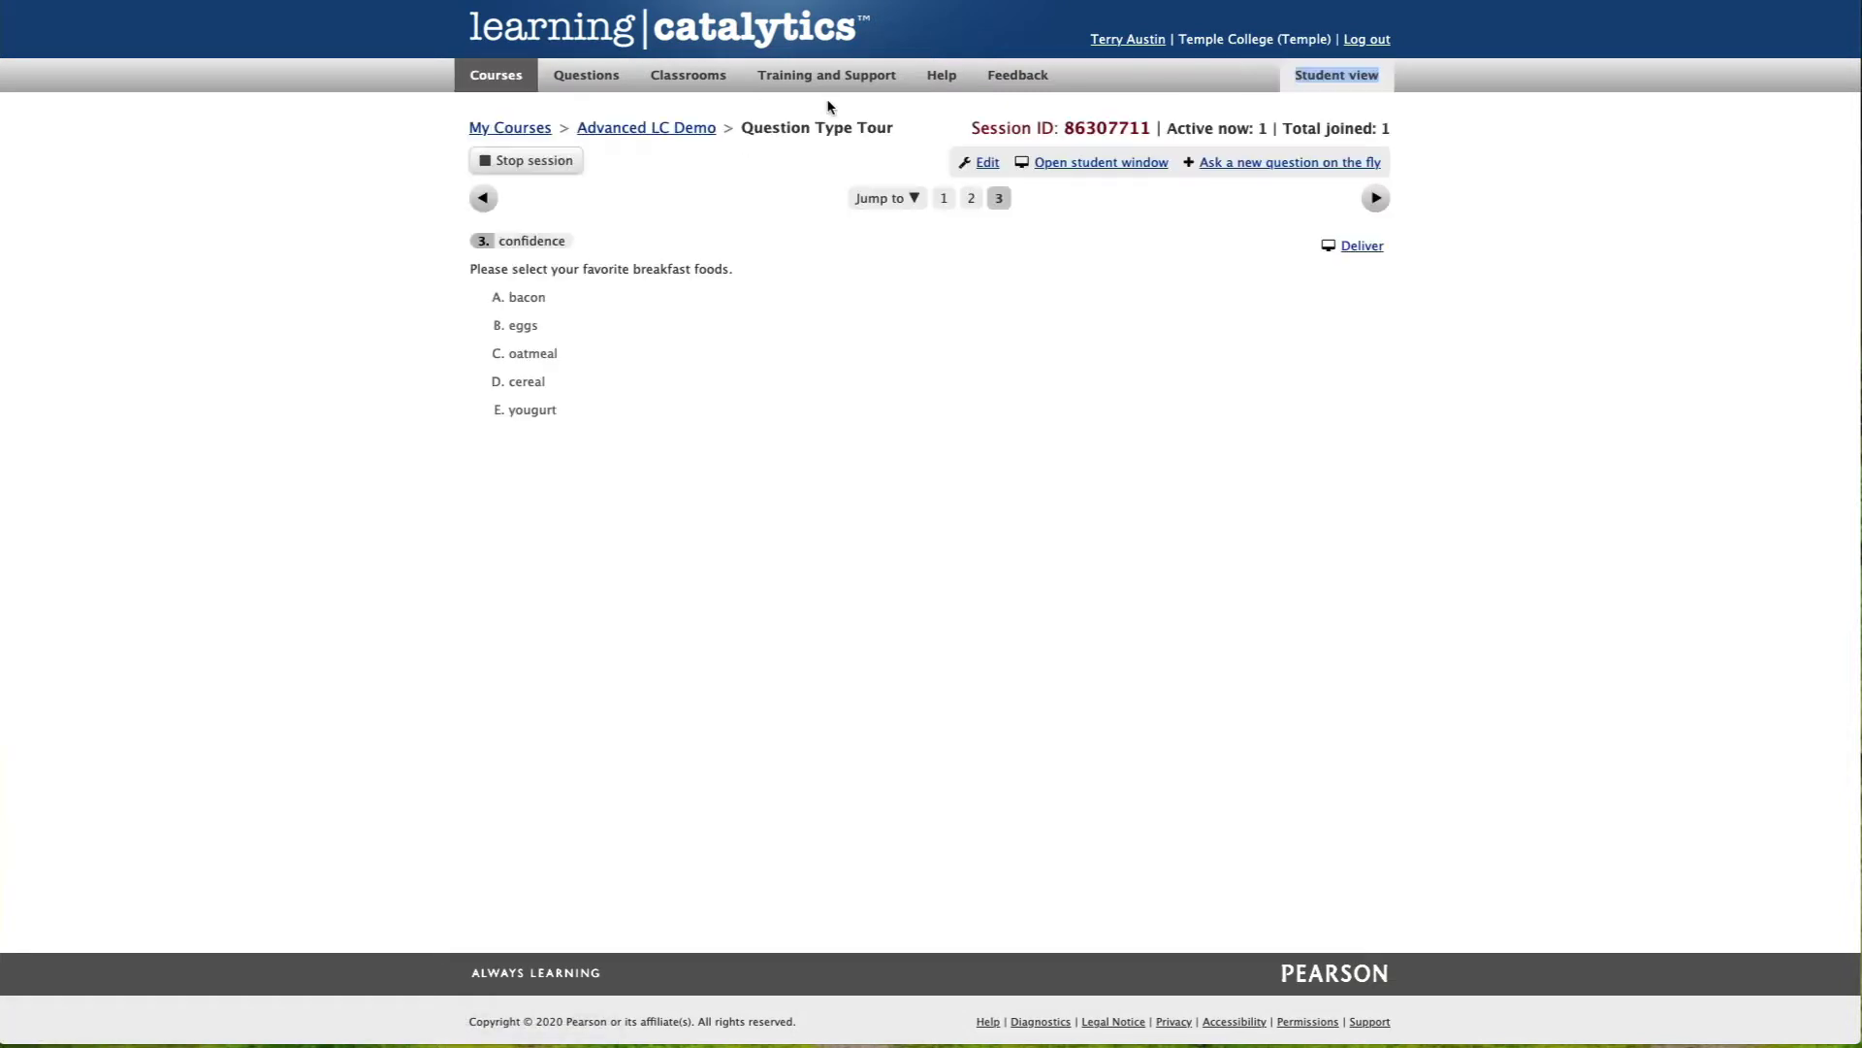
# - Deliver the breakfast question and submit student votes: 2 for bacon, 1 for yougurt
pyautogui.click(1358, 250)
pyautogui.press('super+grave')
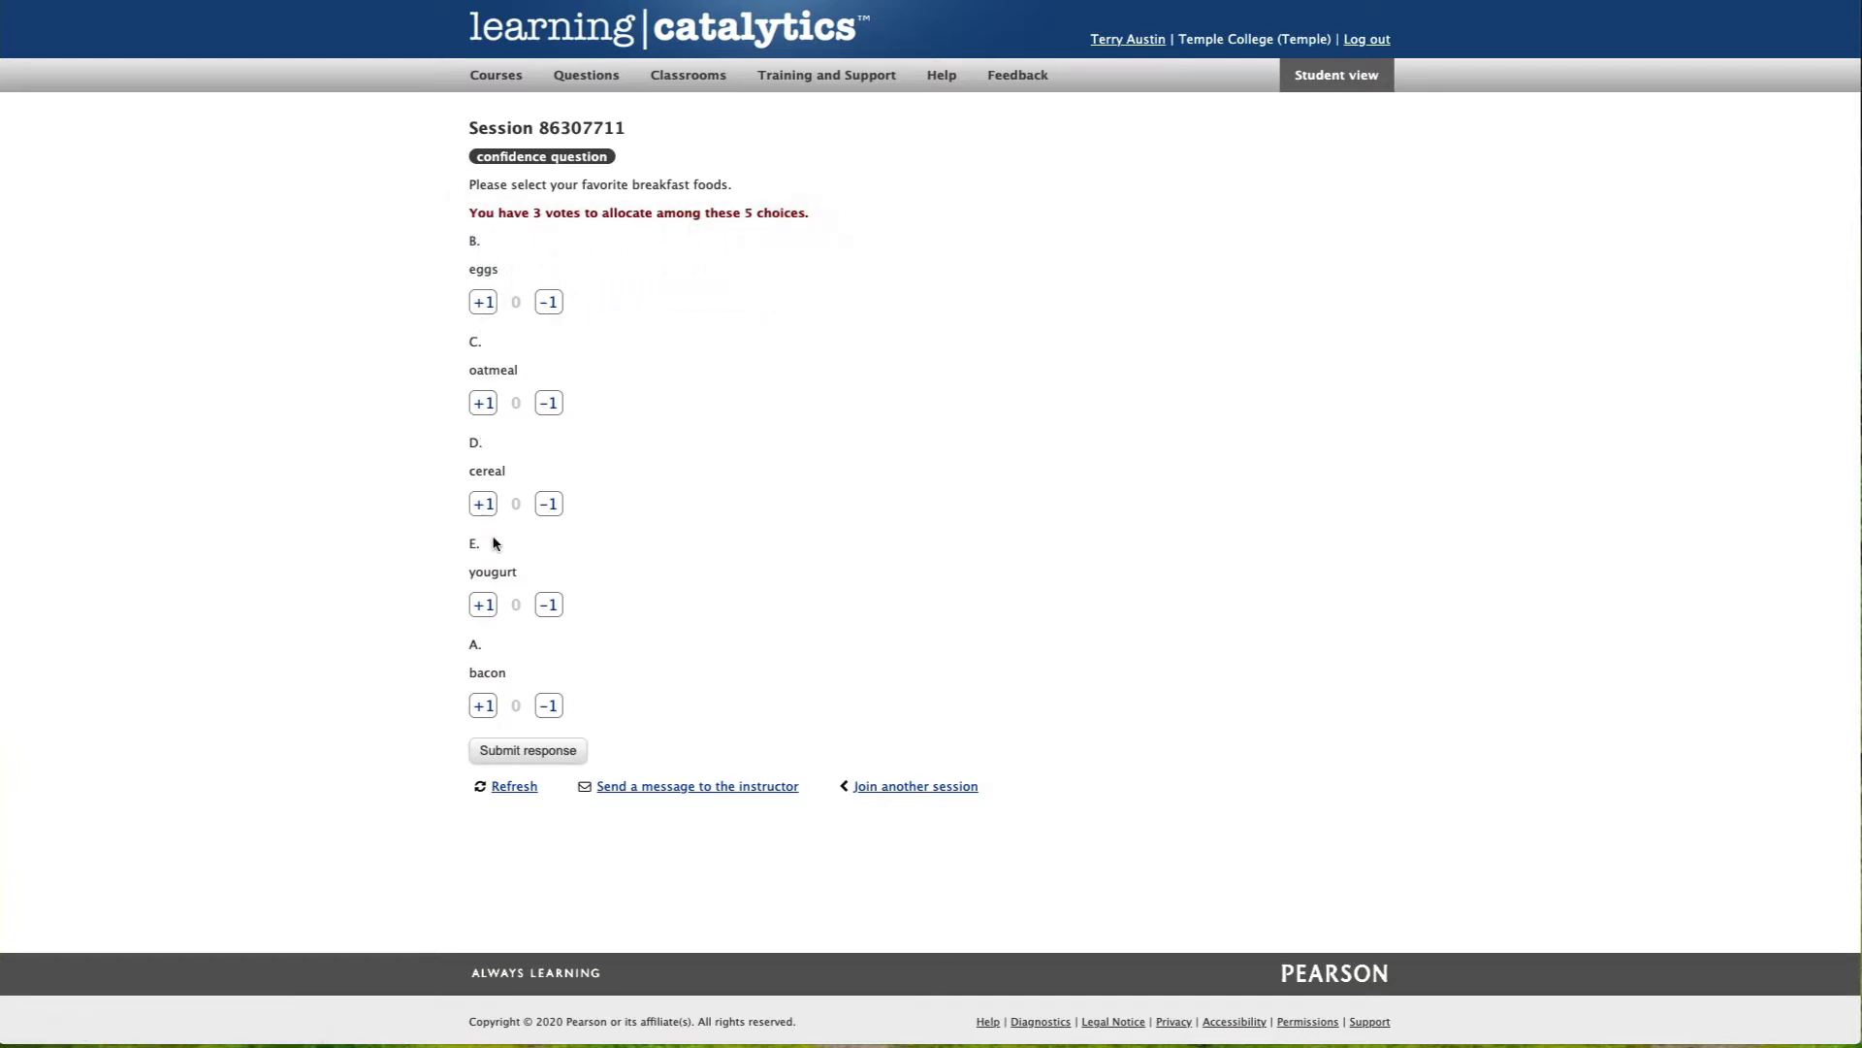
pyautogui.click(484, 707)
pyautogui.click(486, 606)
pyautogui.click(493, 751)
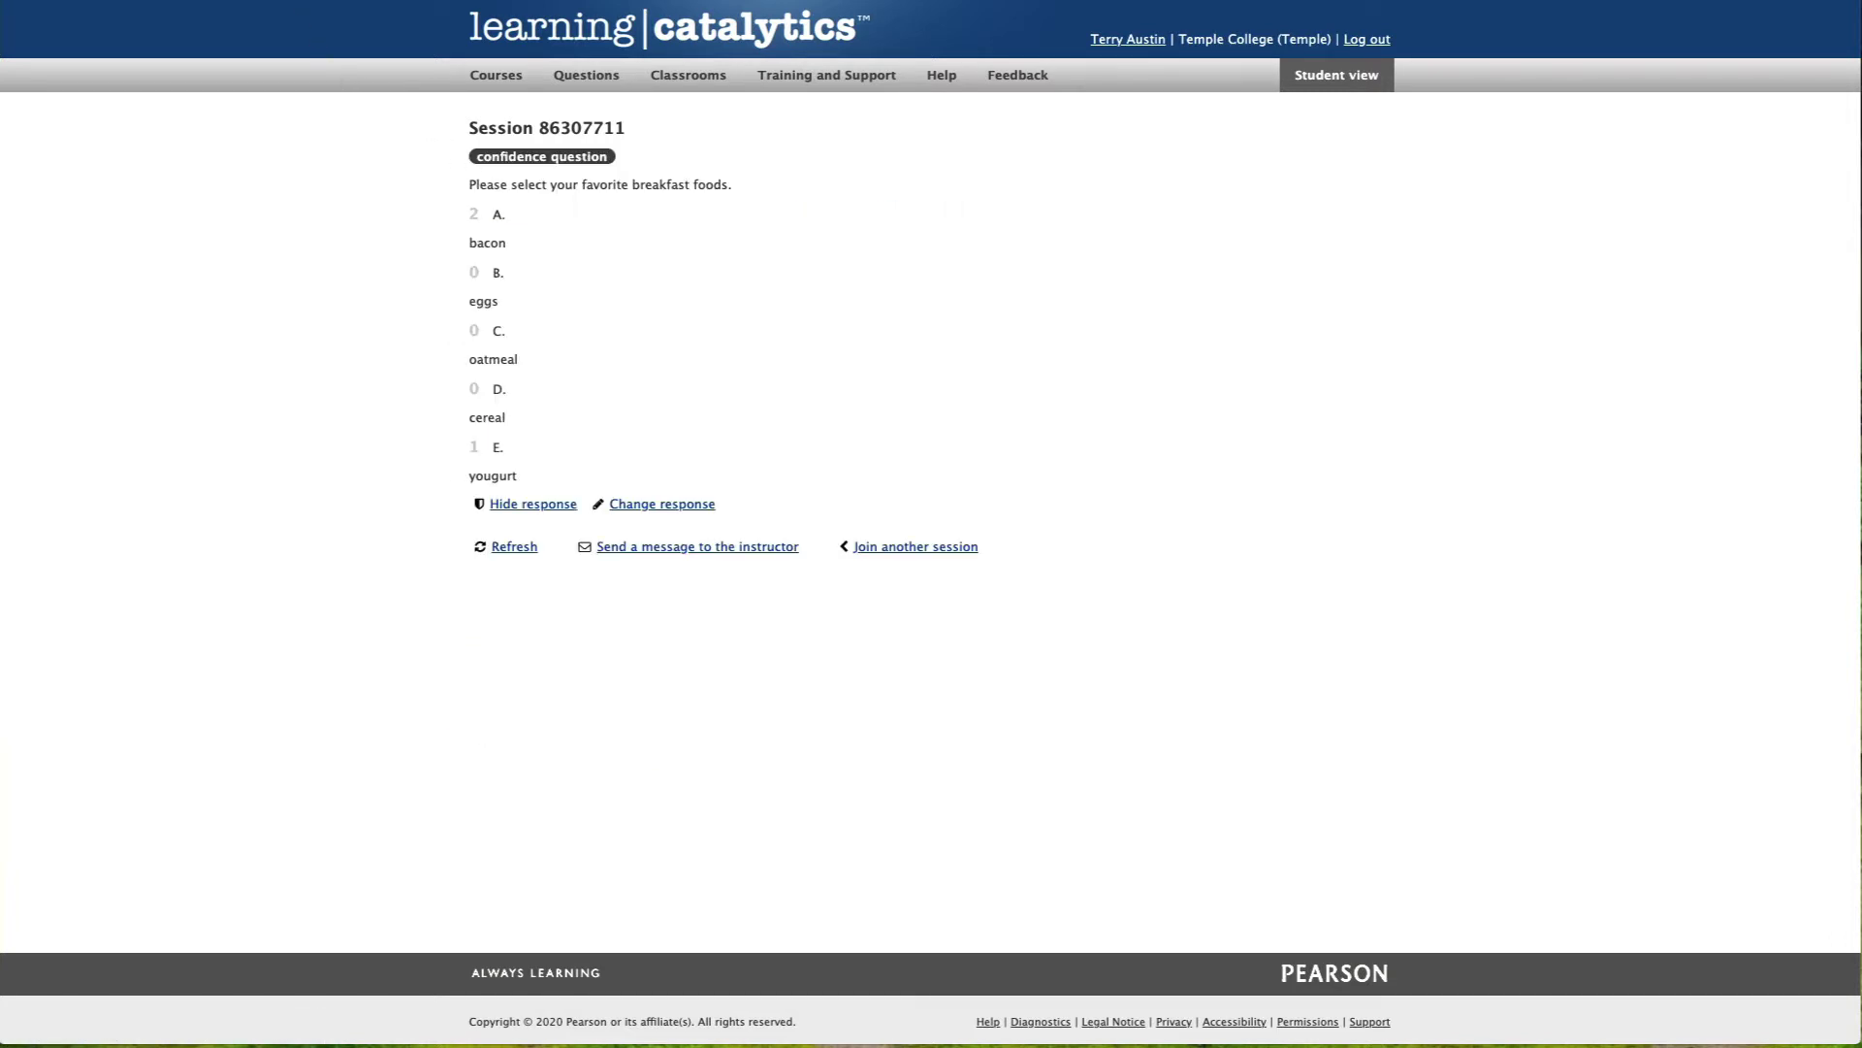
pyautogui.hotkey('alt', 'Tab')
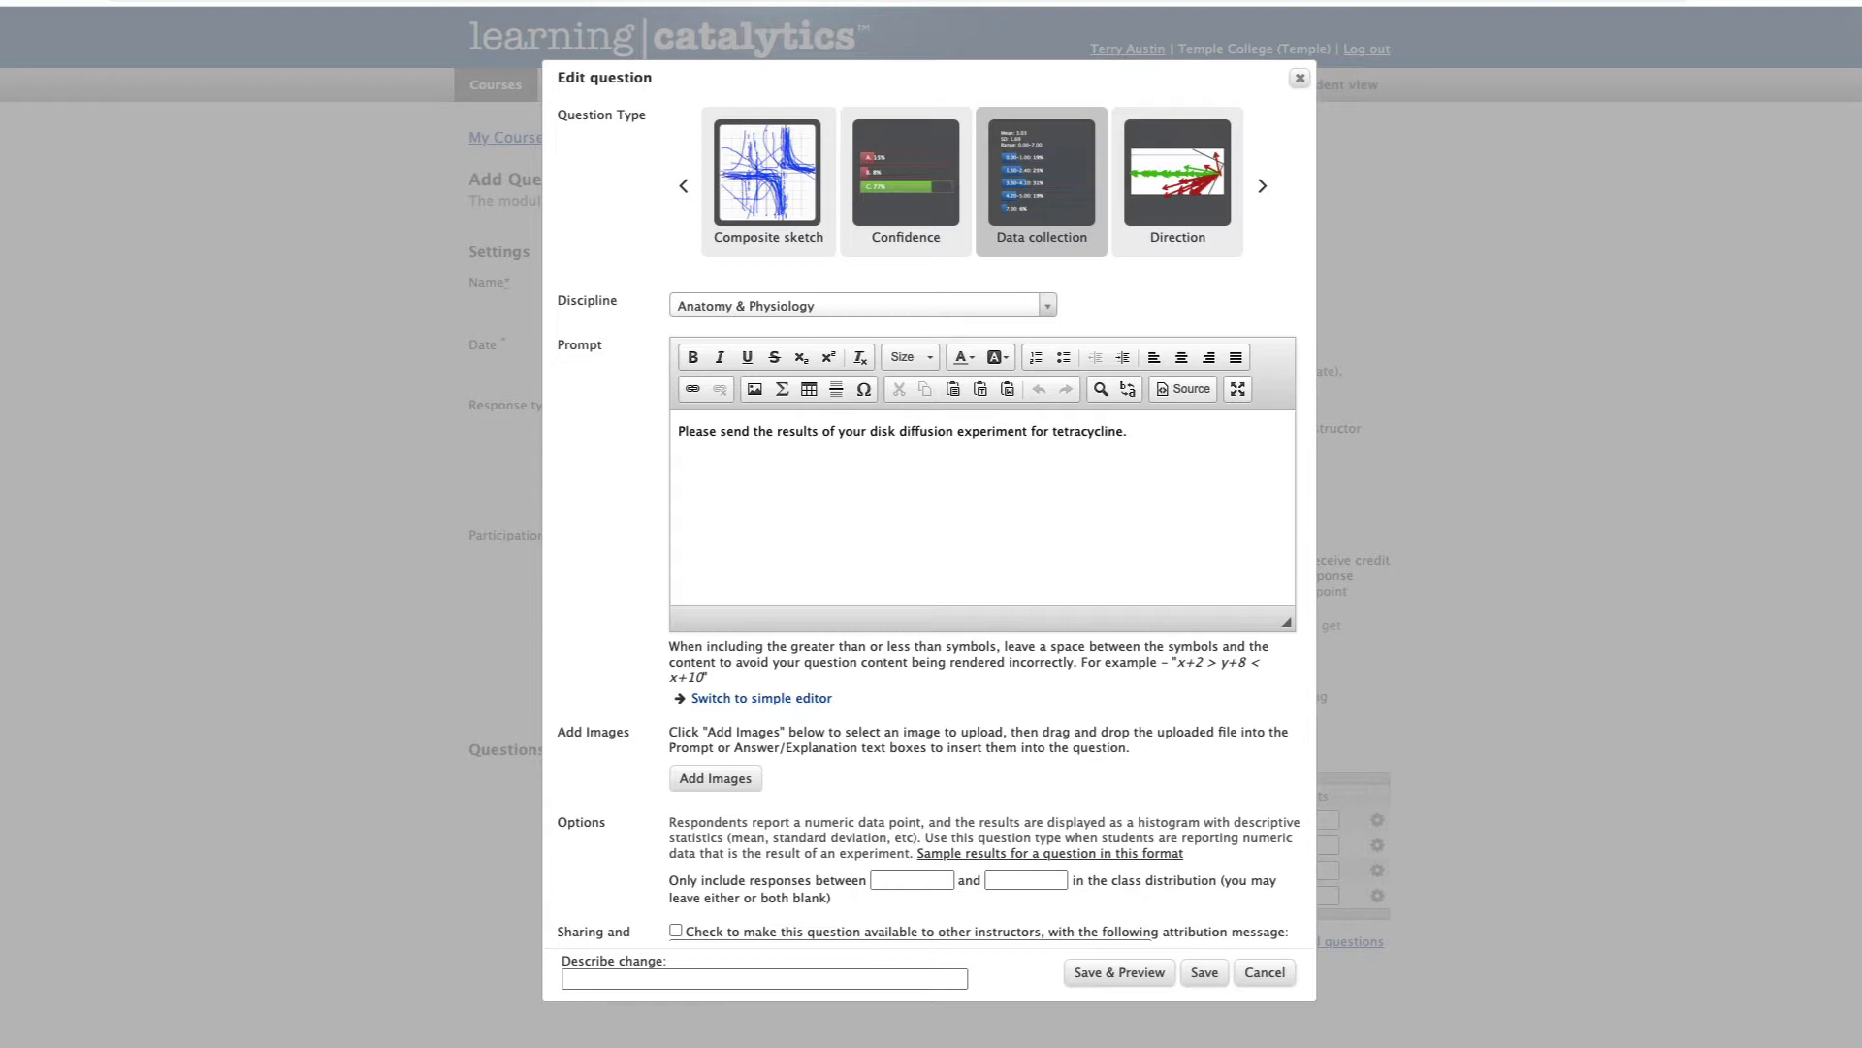
# - Save the tetracycline disk diffusion data collection question to the module
pyautogui.click(1217, 978)
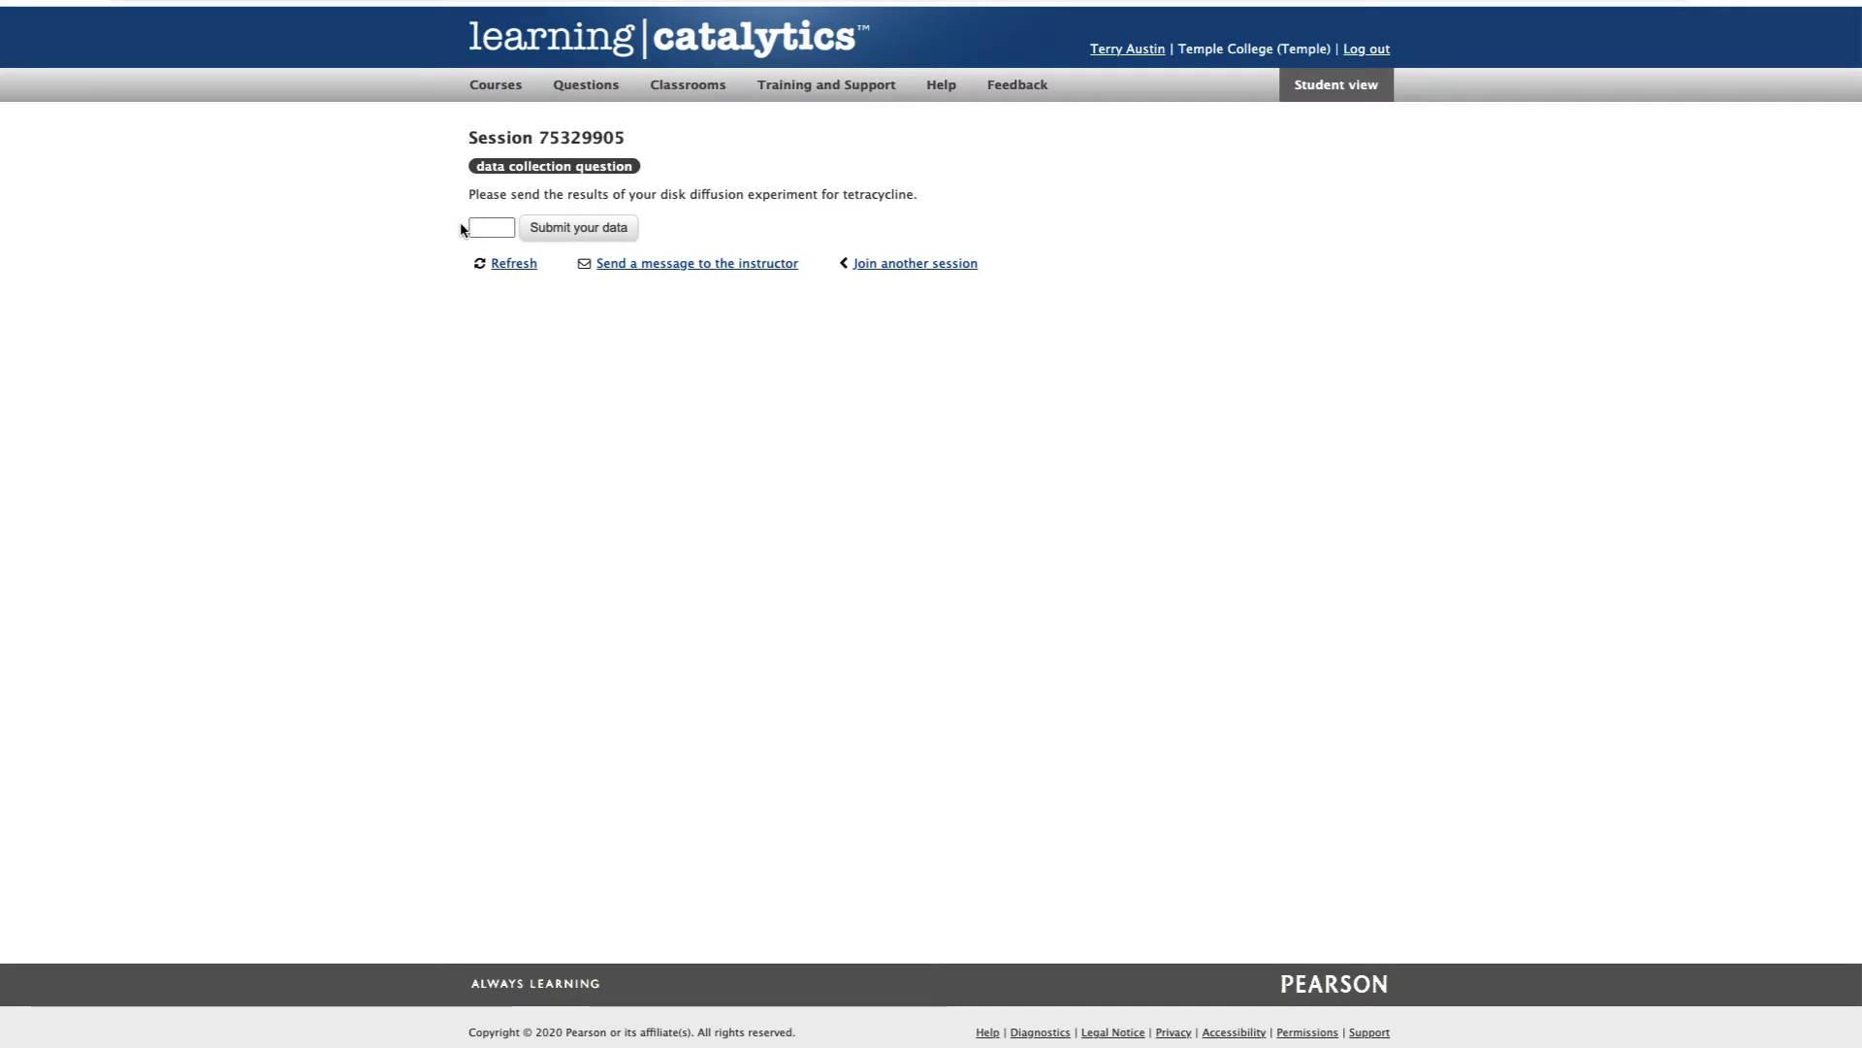
# - Submit 0.4 as the student's tetracycline data value
pyautogui.click(485, 227)
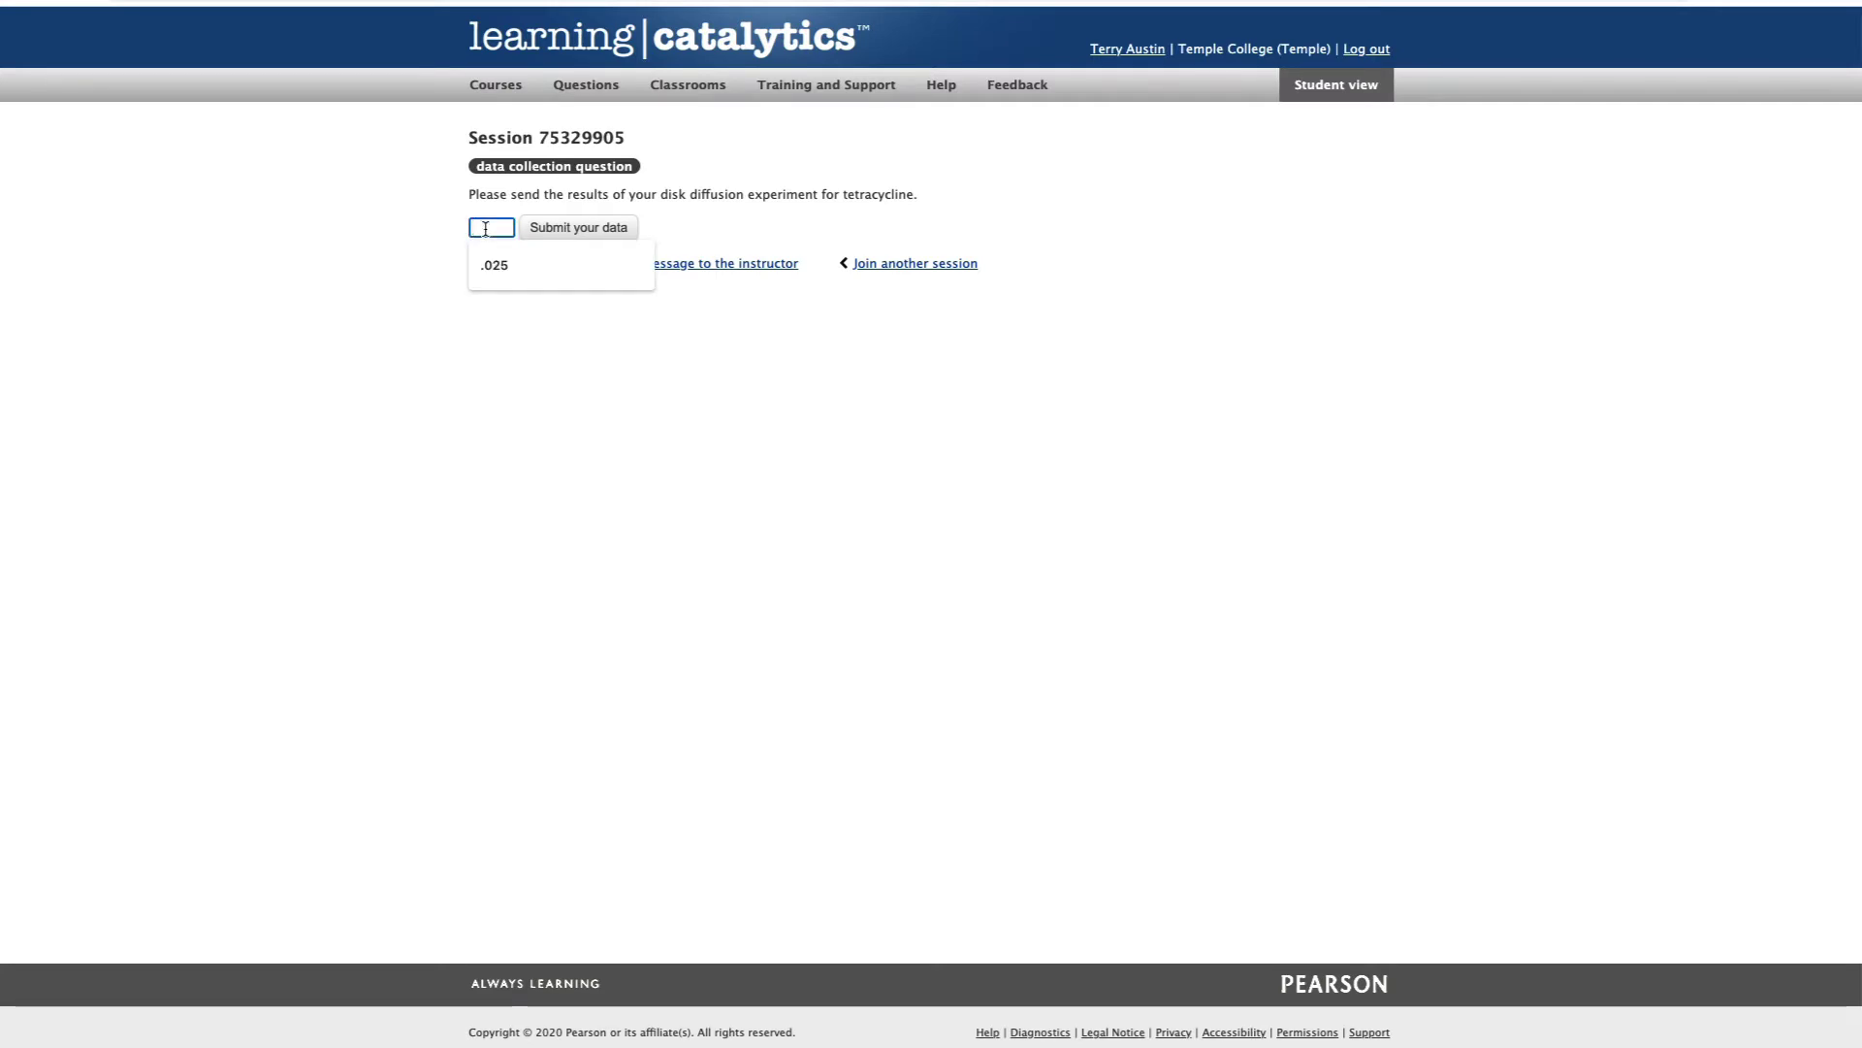
pyautogui.write('.4')
pyautogui.click(549, 232)
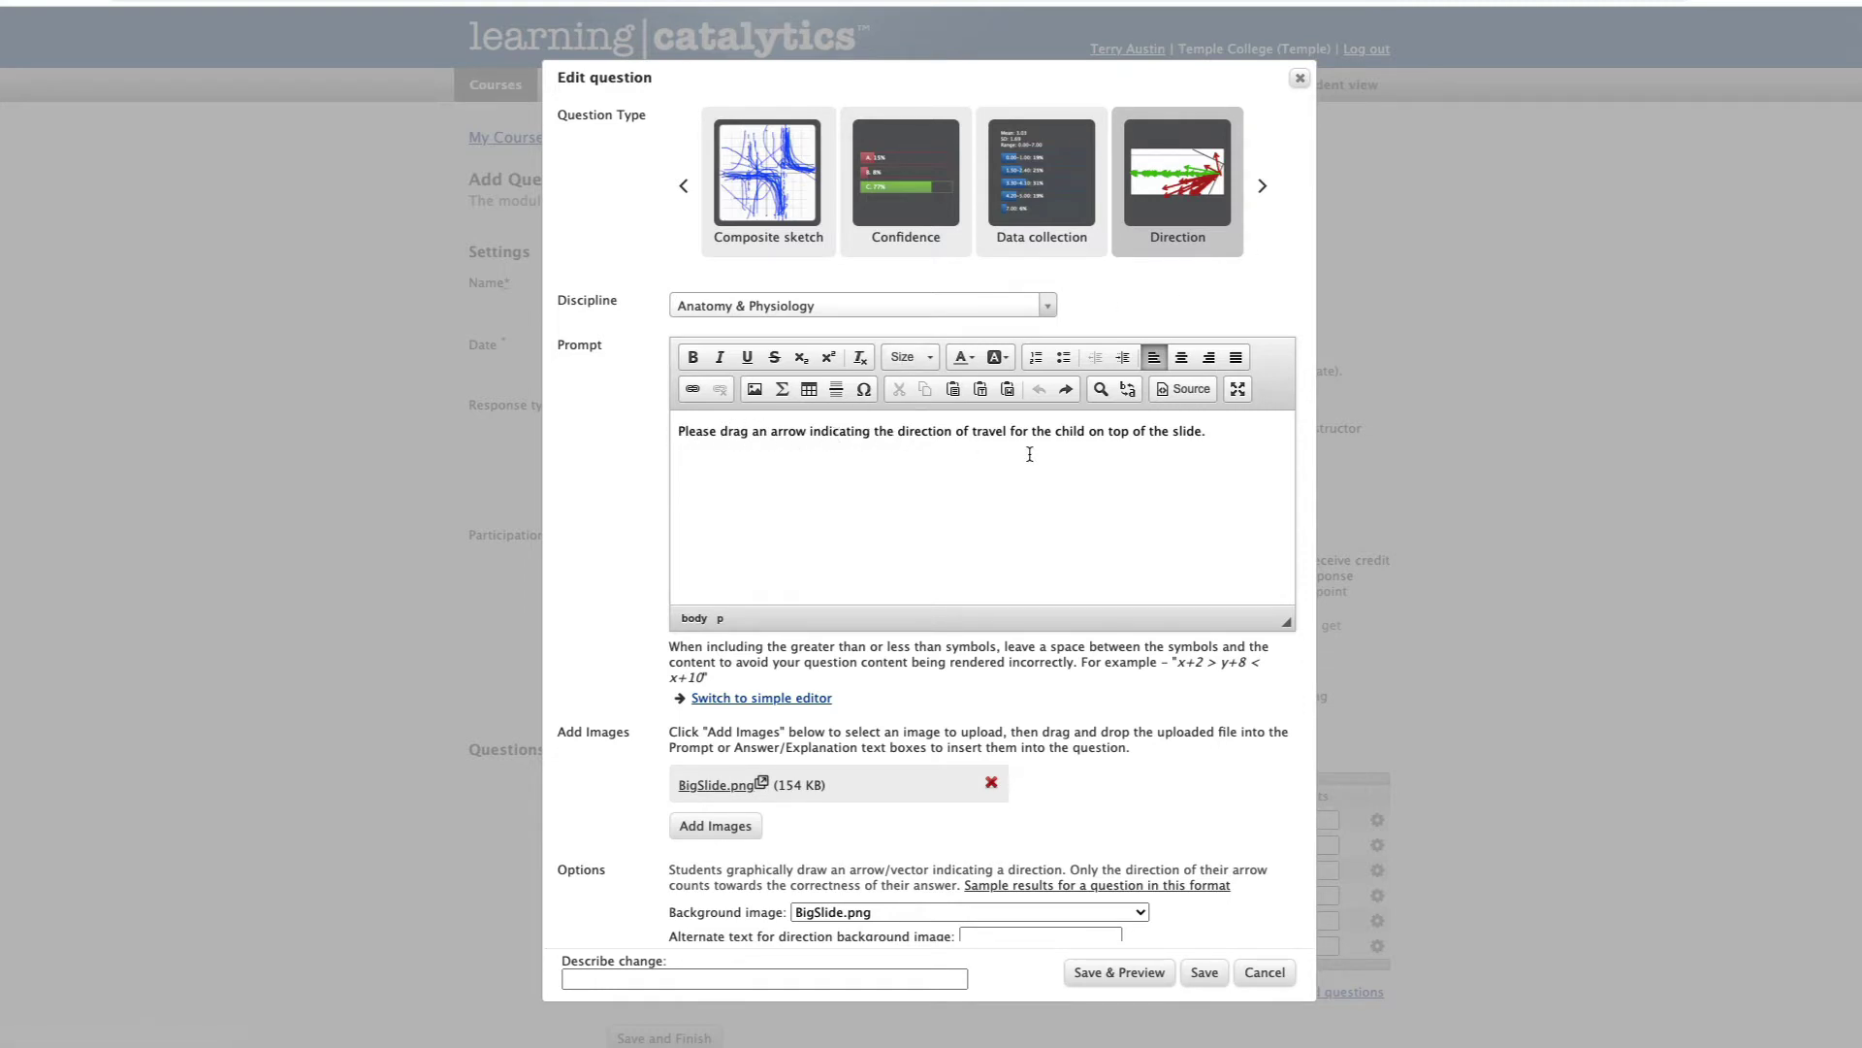
# - Embed BigSlide.png in the direction prompt below the instruction text
pyautogui.click(1245, 428)
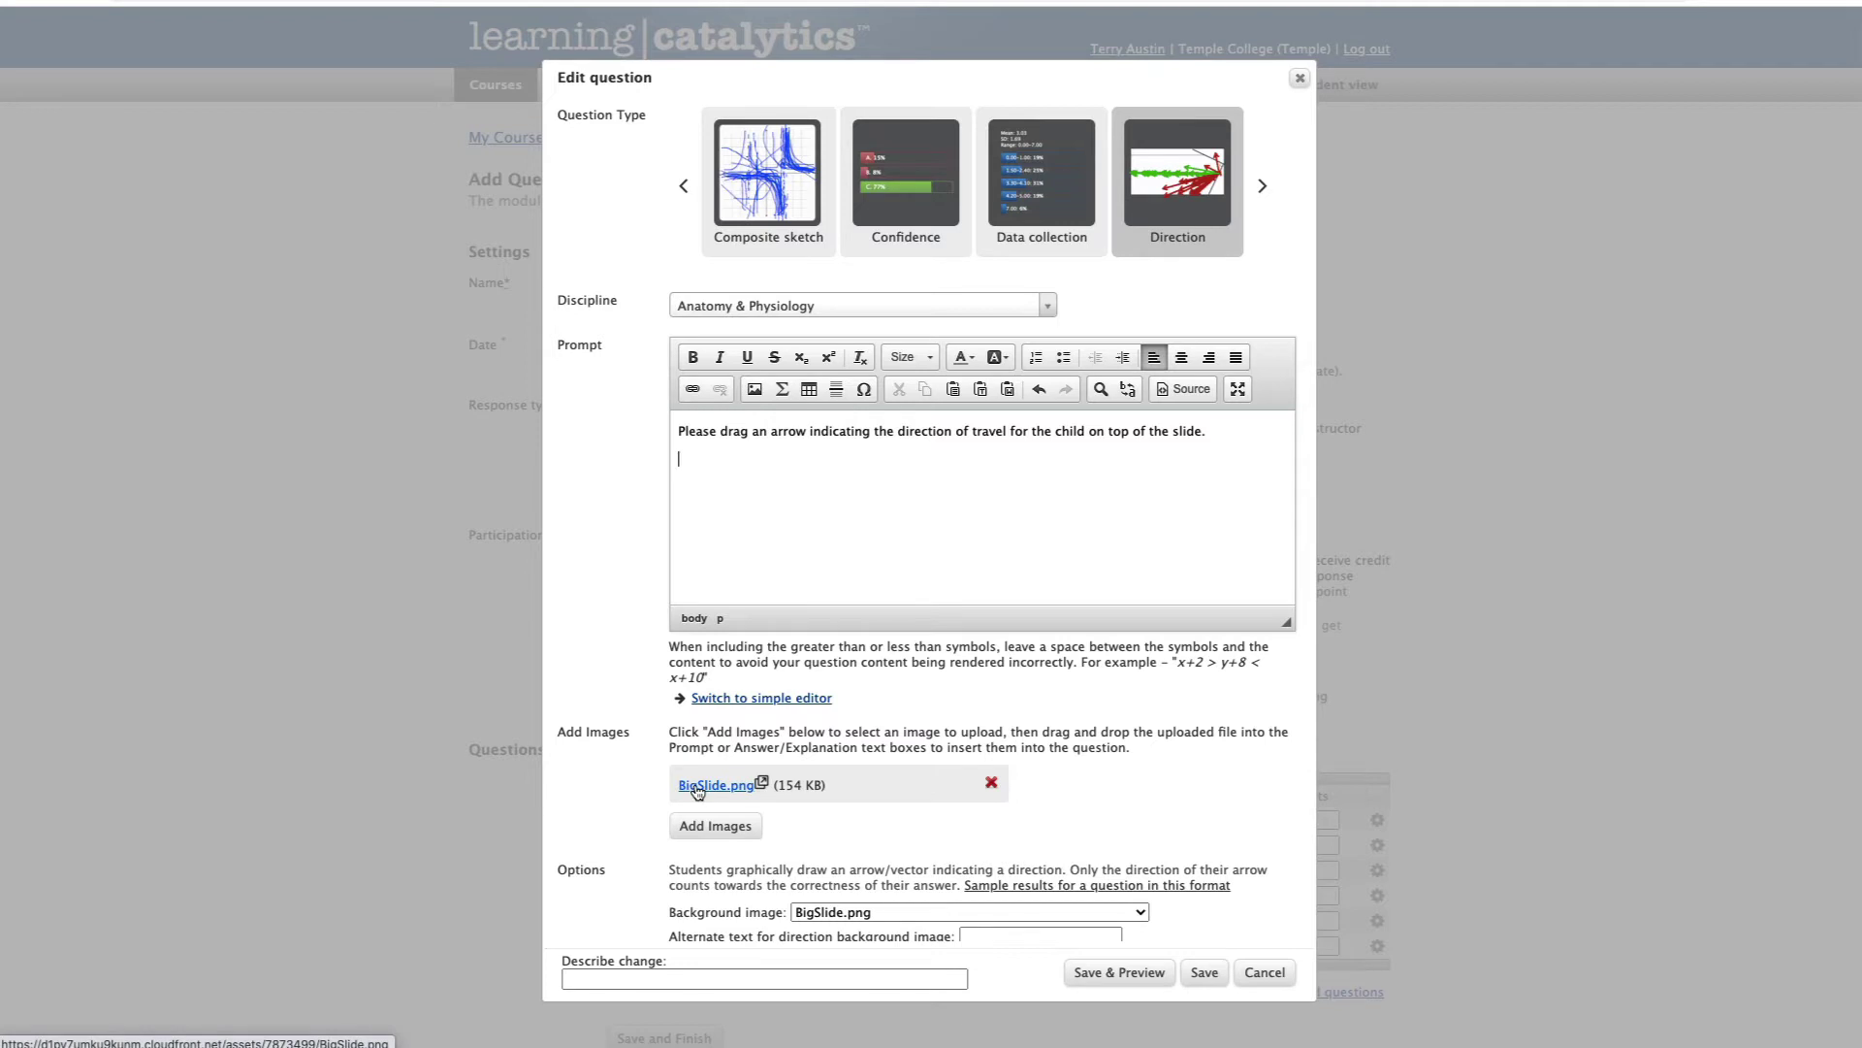
pyautogui.moveTo(698, 793); pyautogui.dragTo(787, 517)
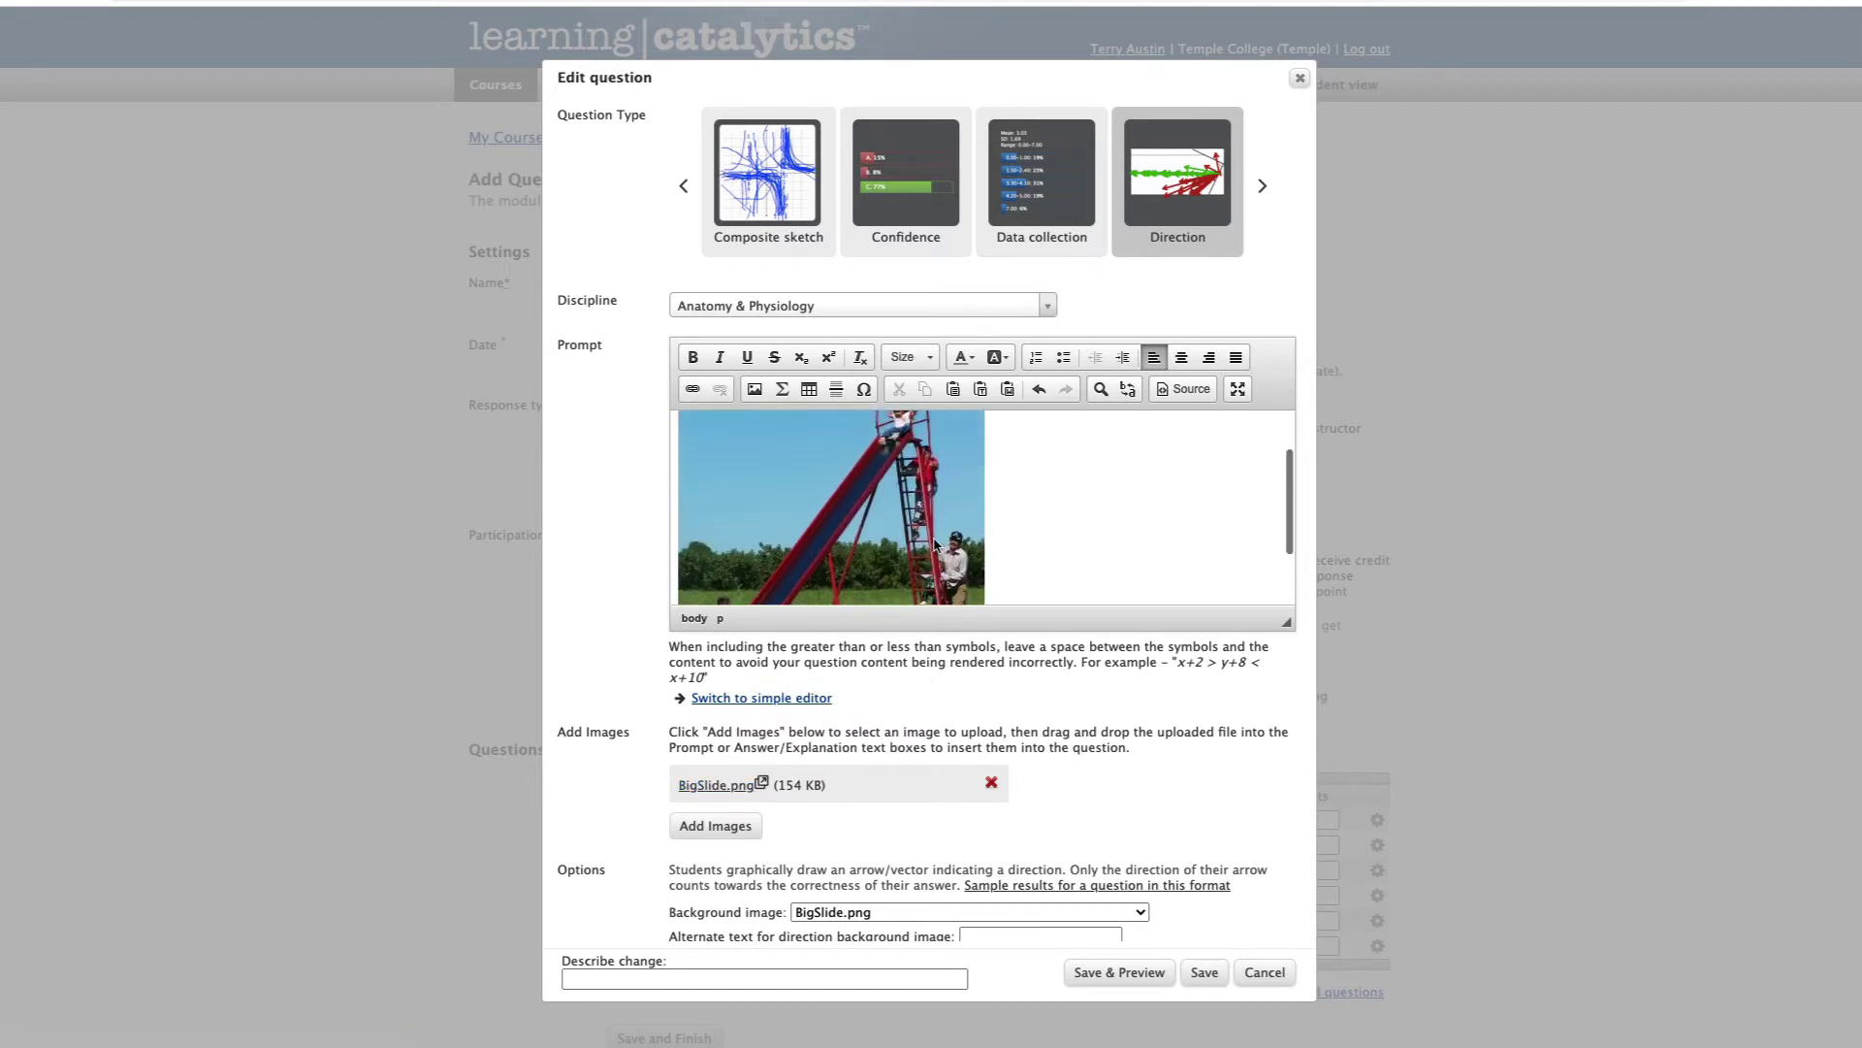
pyautogui.scroll(-3, 934, 544)
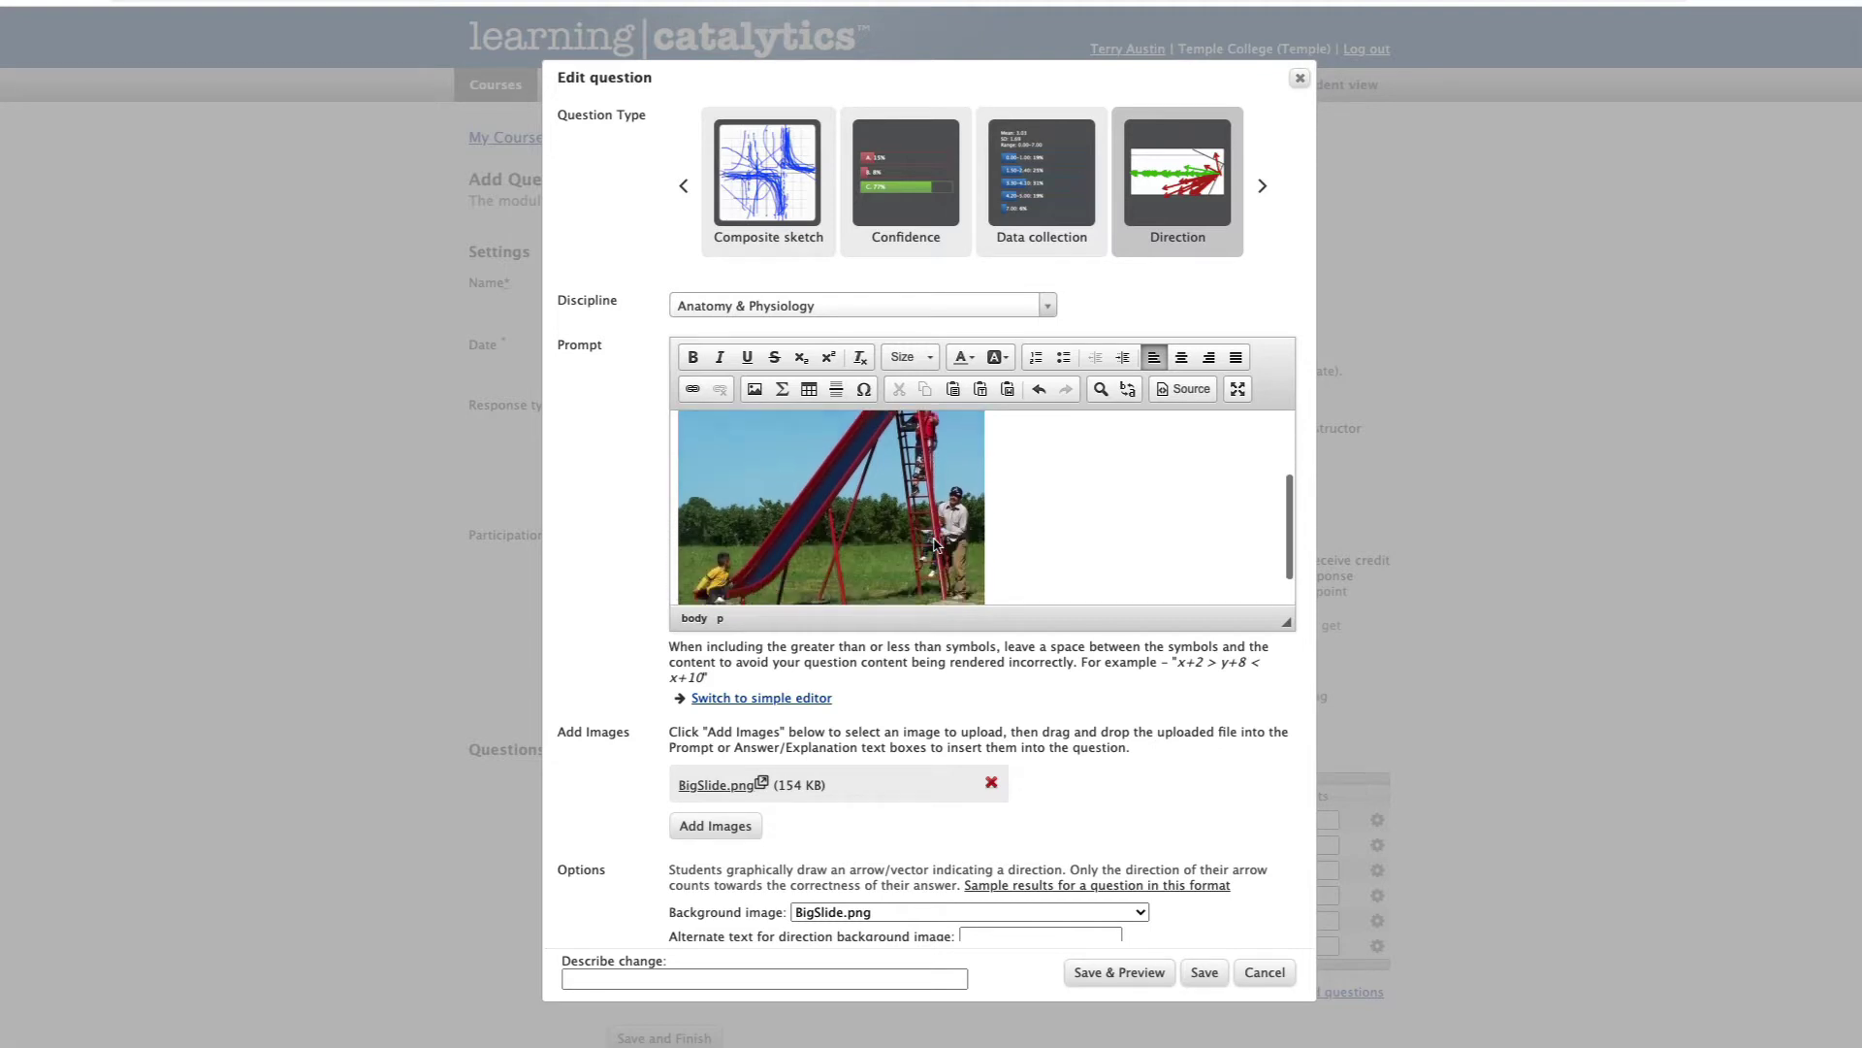
pyautogui.scroll(-1, 934, 544)
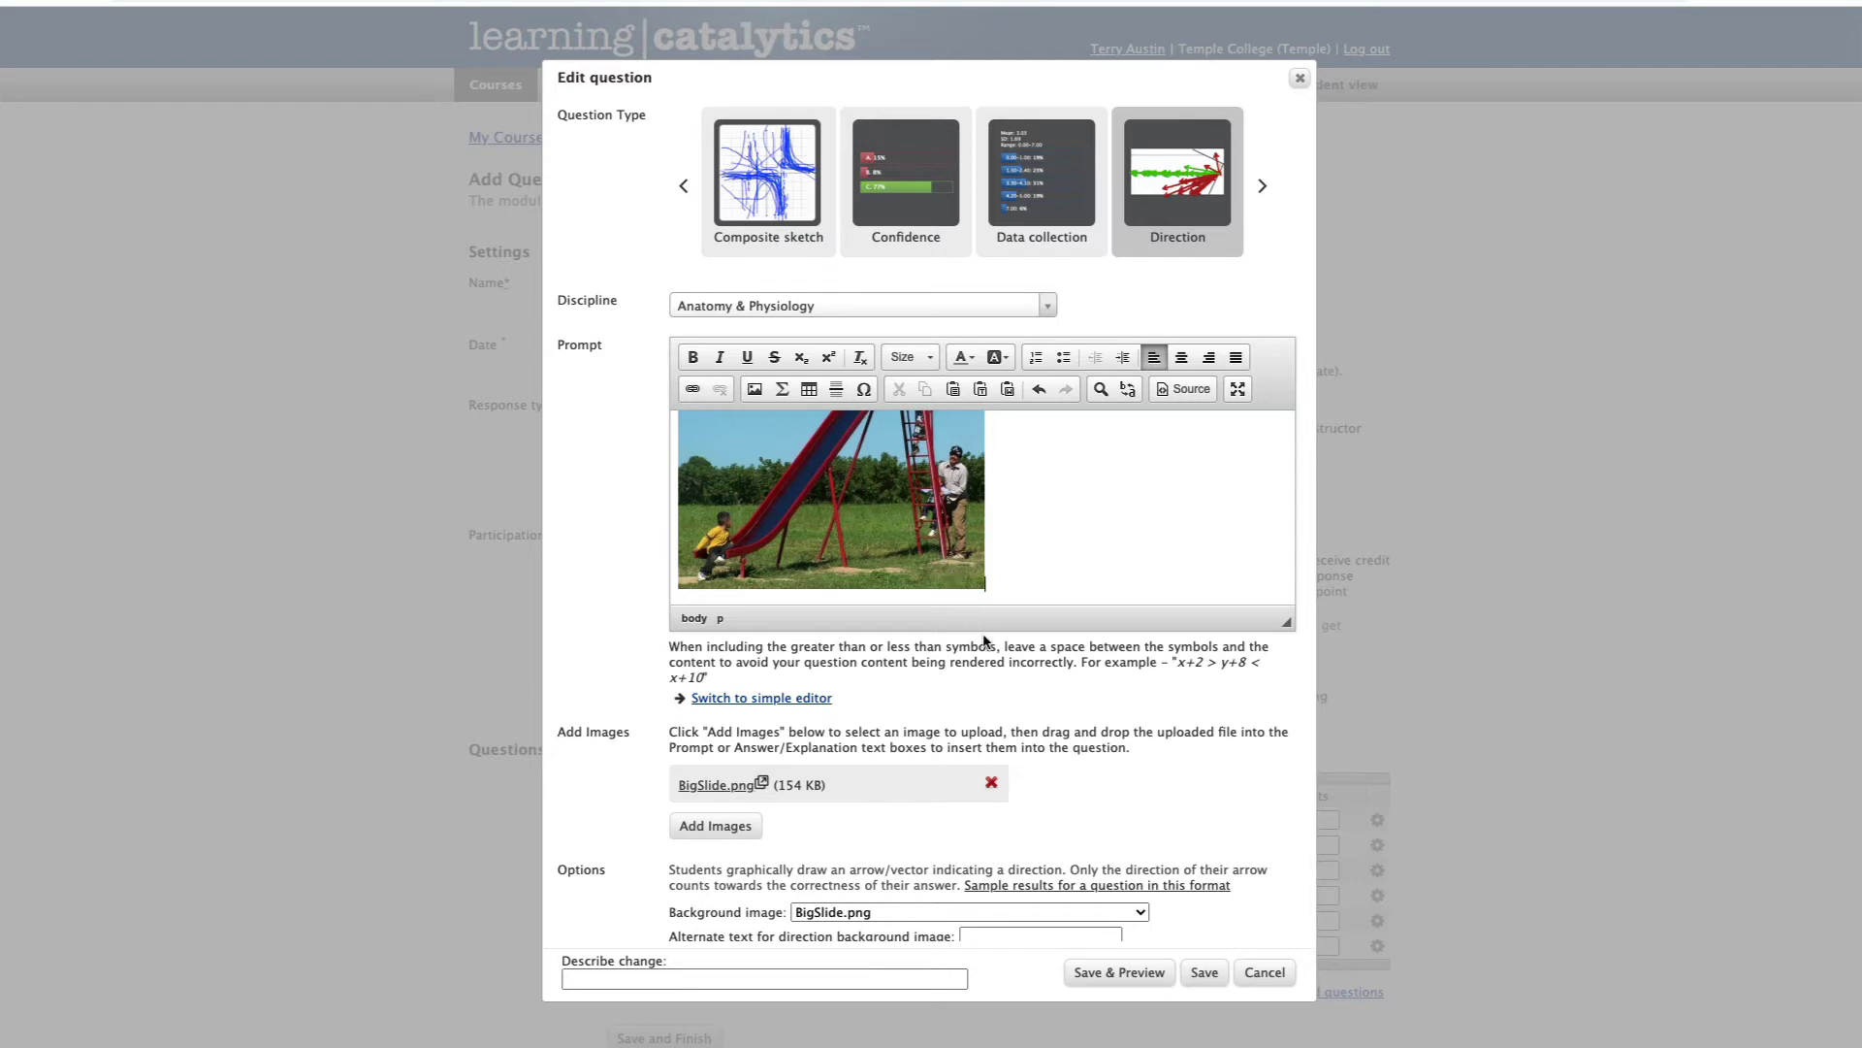
pyautogui.scroll(-1, 983, 640)
pyautogui.scroll(-5, 981, 632)
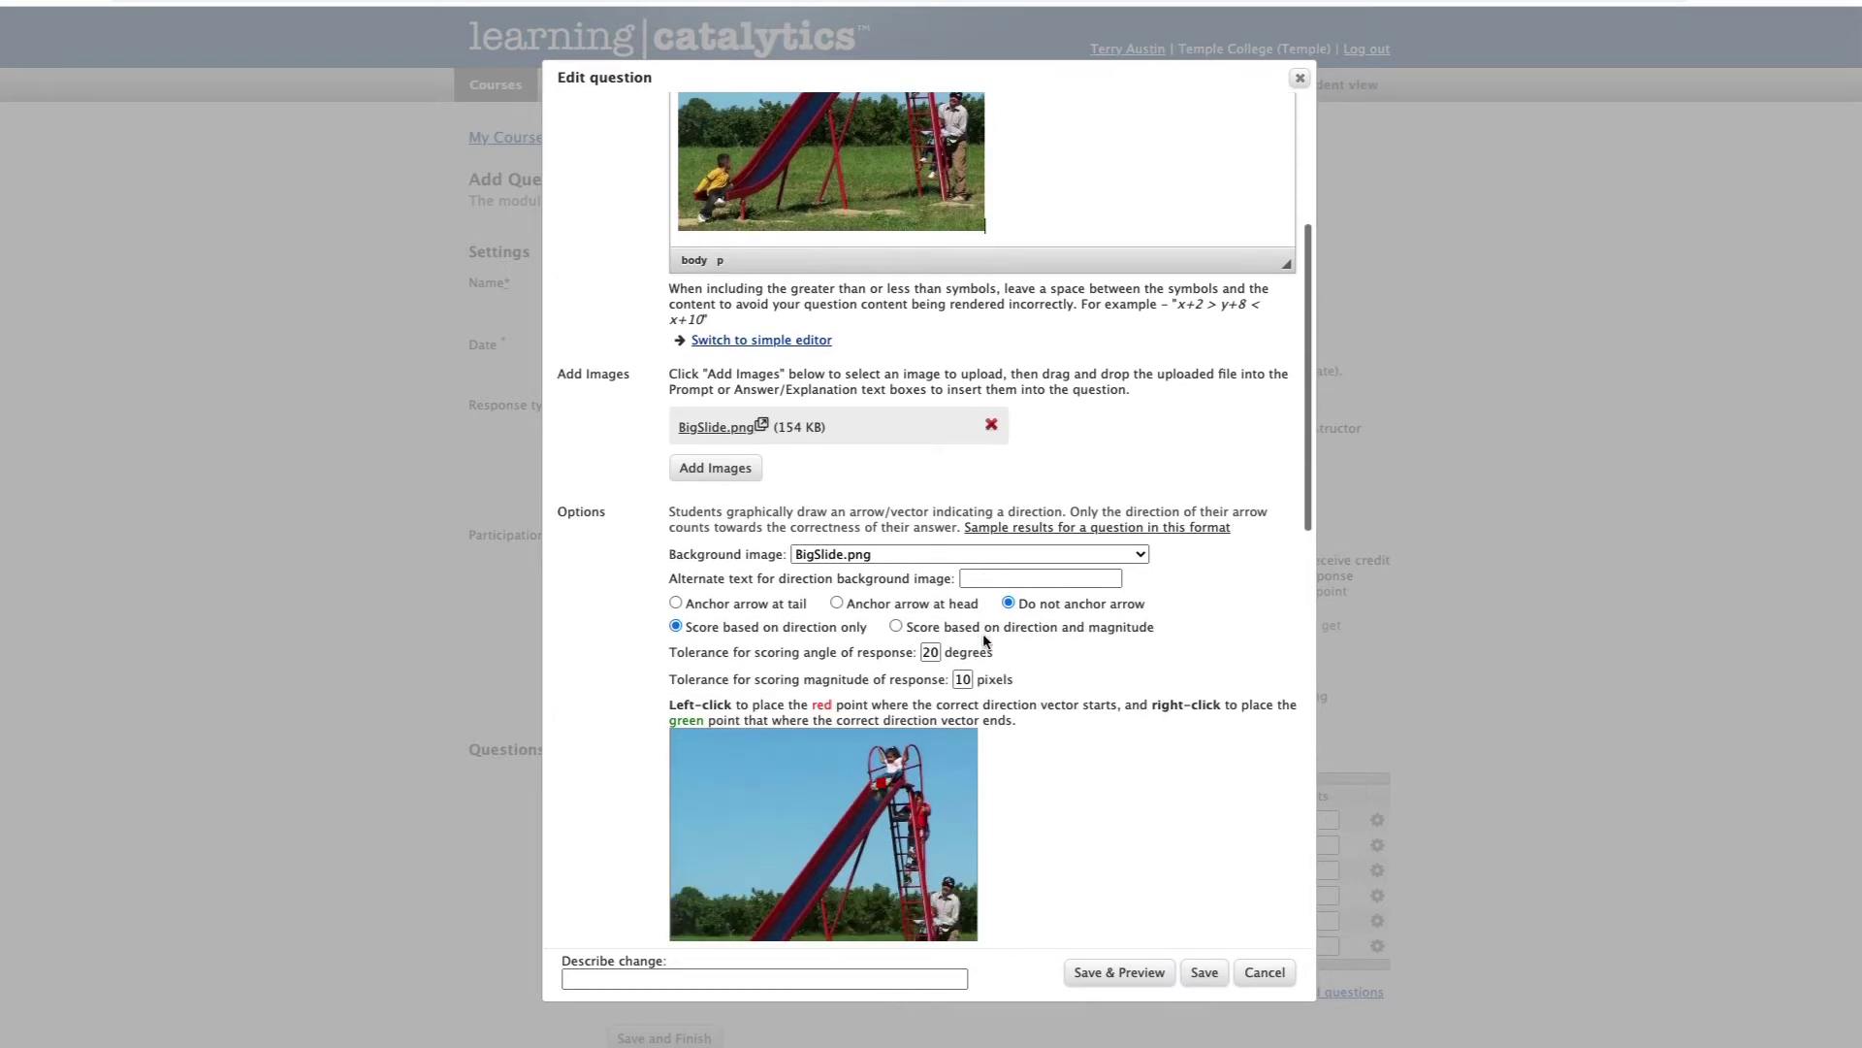
pyautogui.scroll(-1, 984, 635)
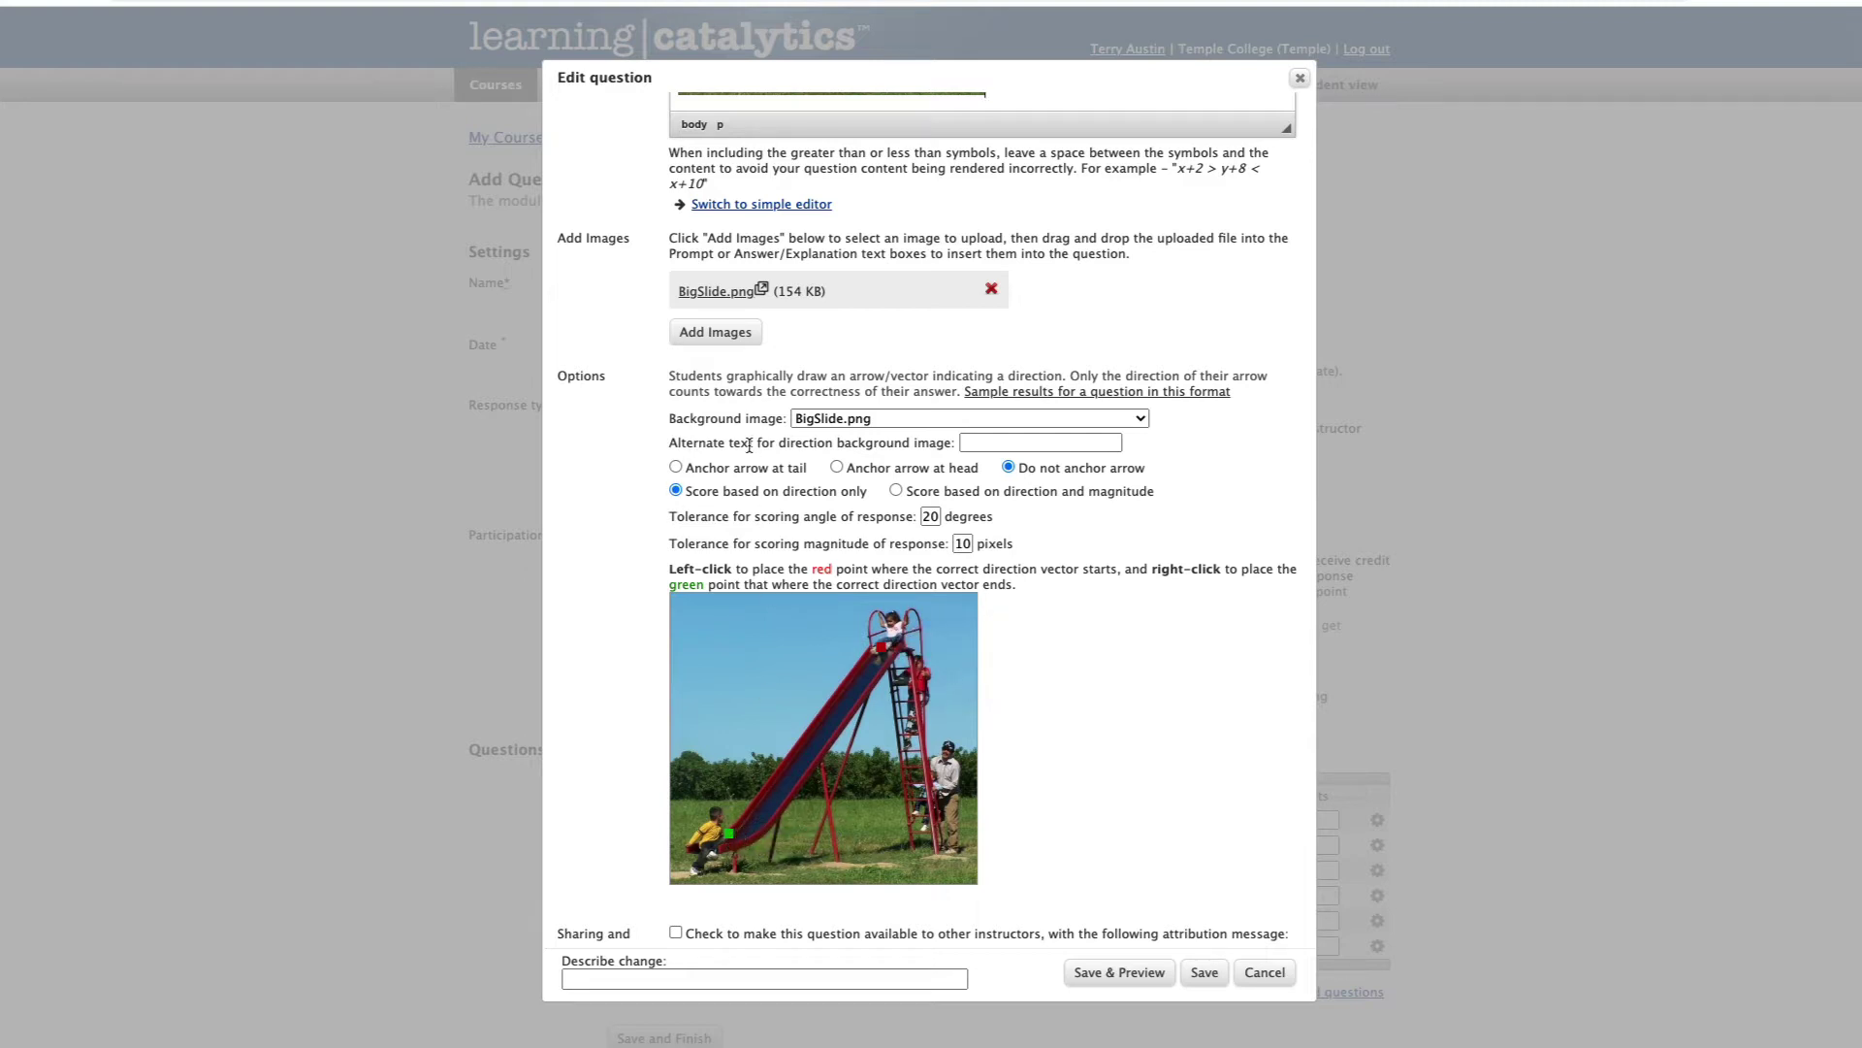
pyautogui.click(676, 467)
pyautogui.click(840, 469)
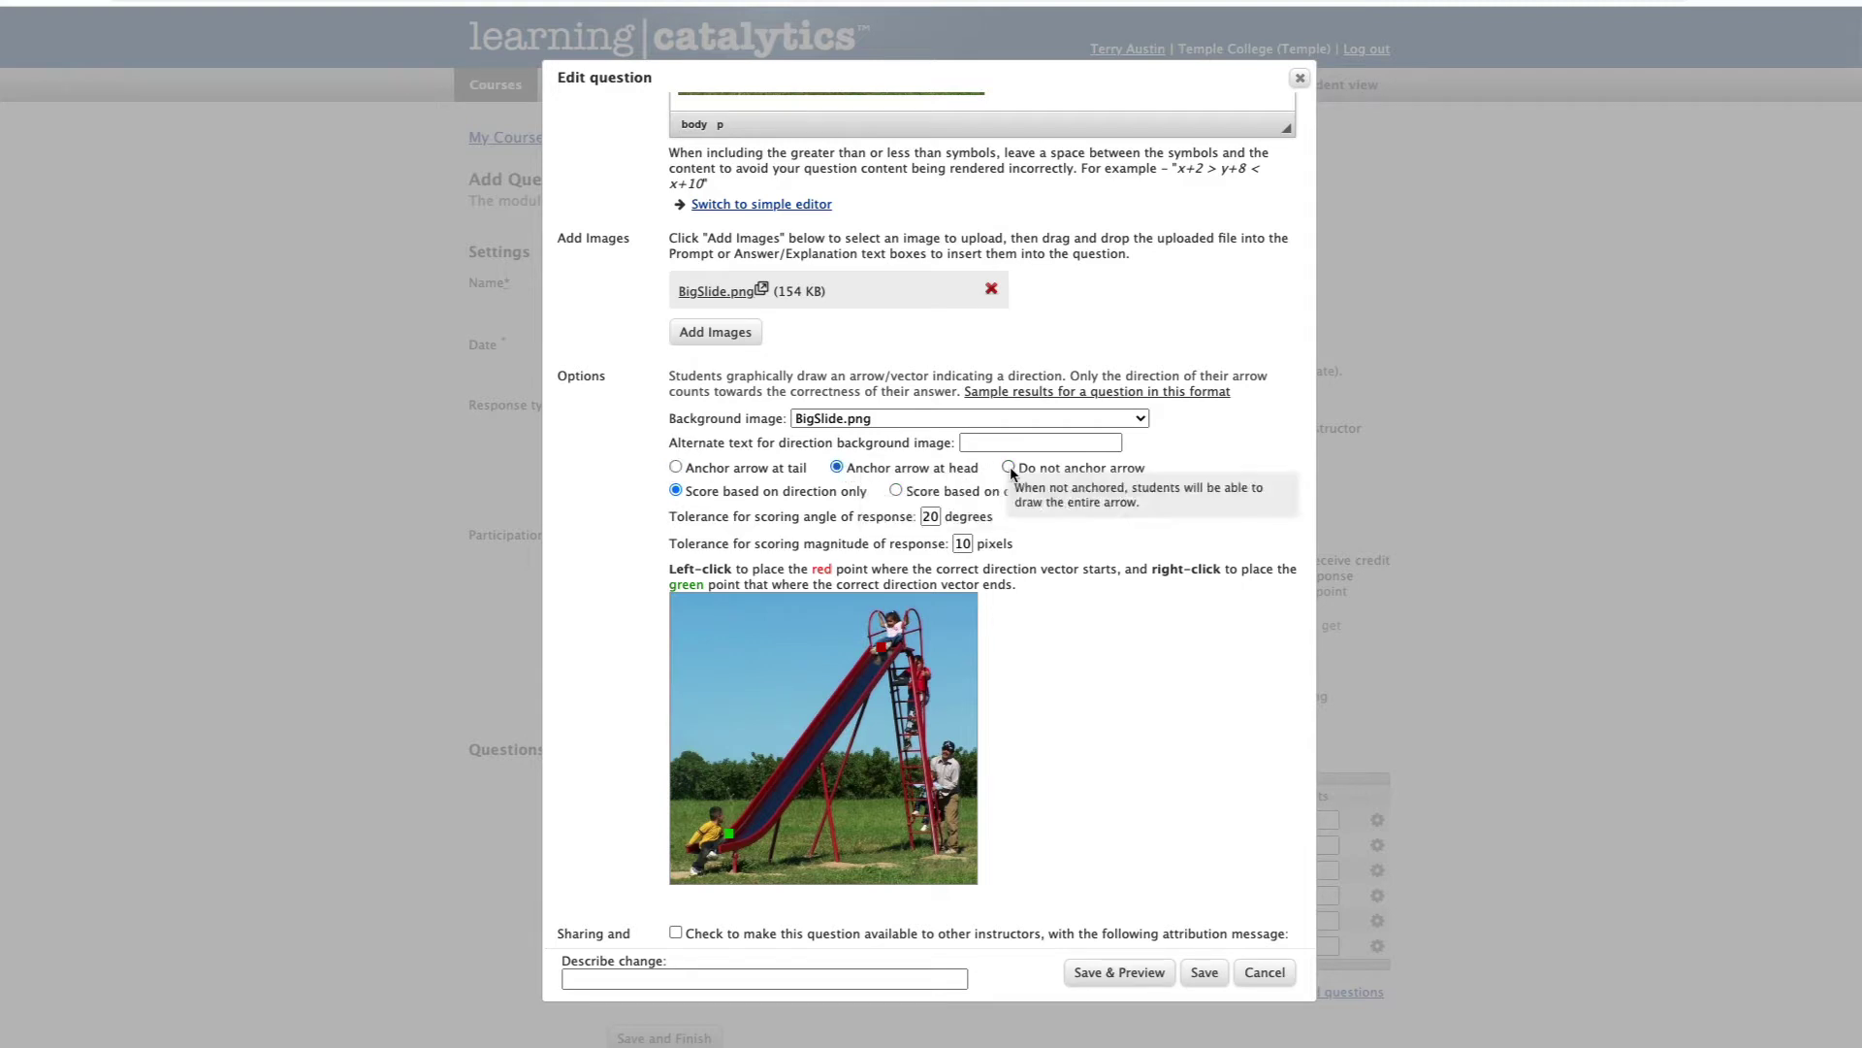
pyautogui.click(1009, 468)
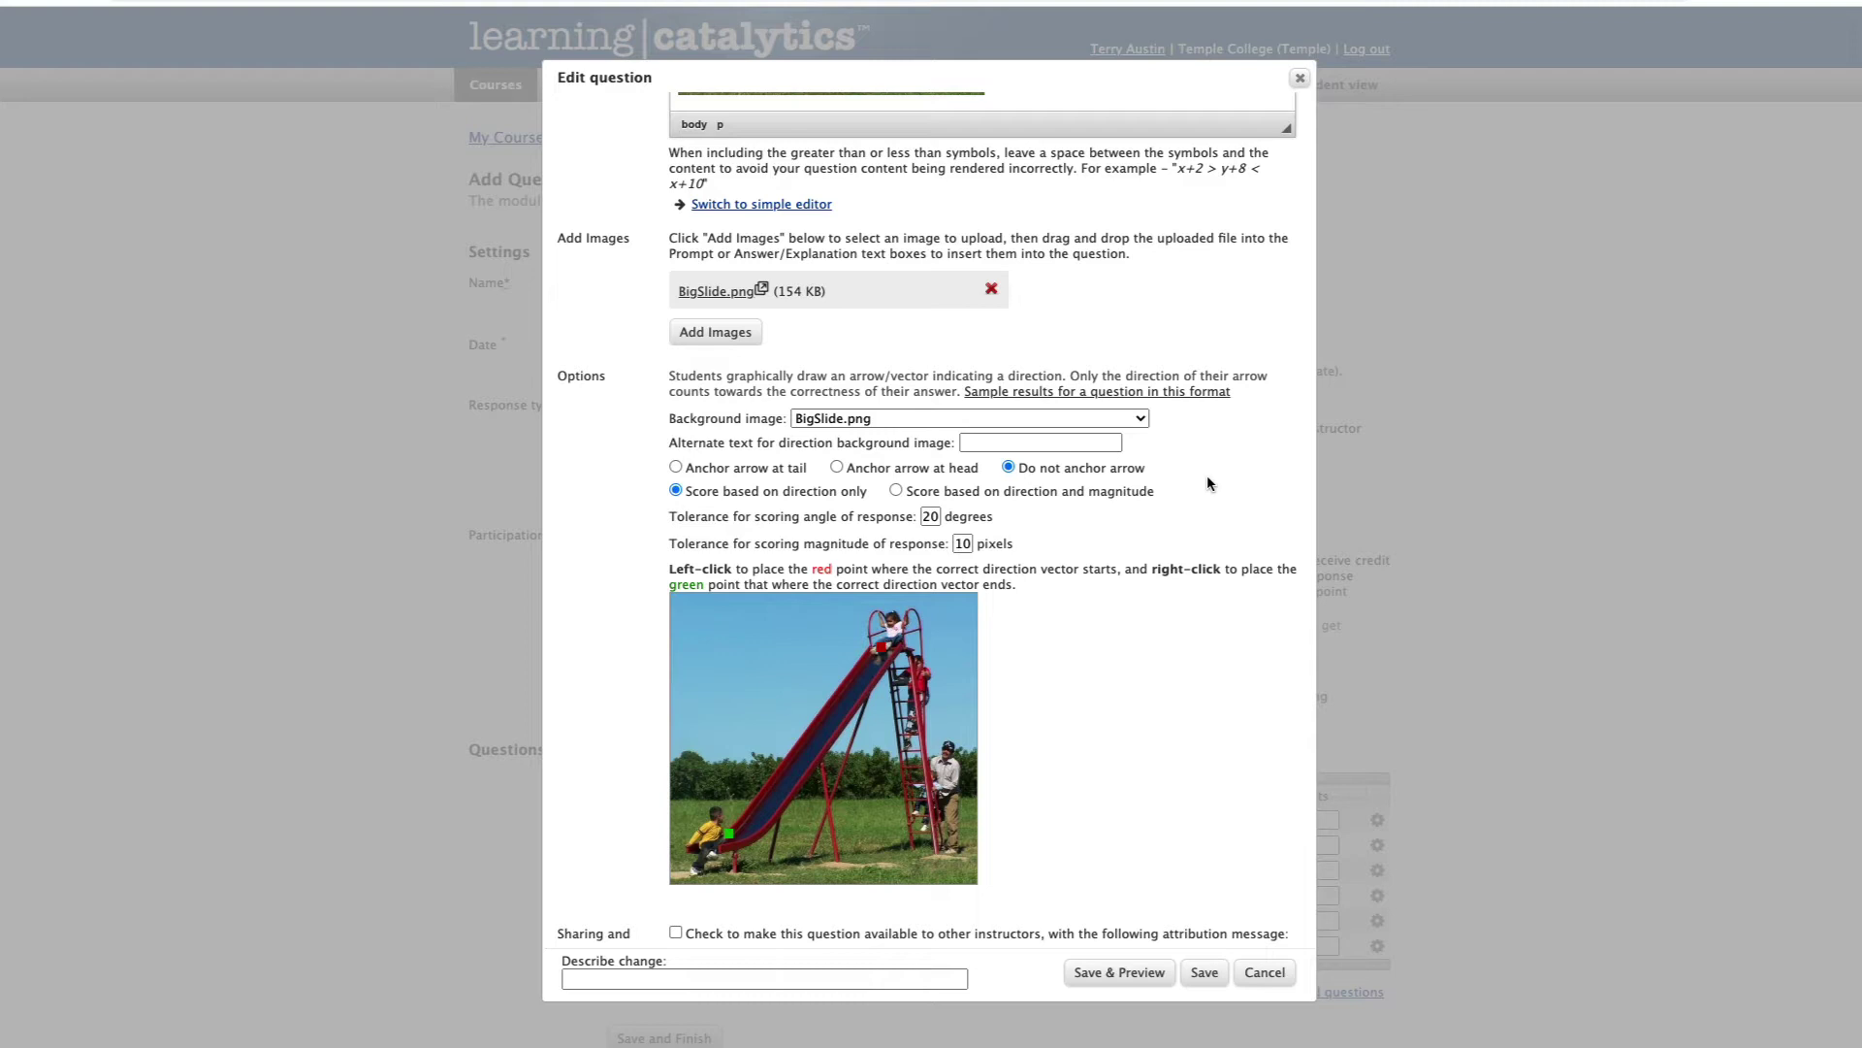
pyautogui.click(894, 489)
pyautogui.click(676, 491)
pyautogui.doubleClick(929, 516)
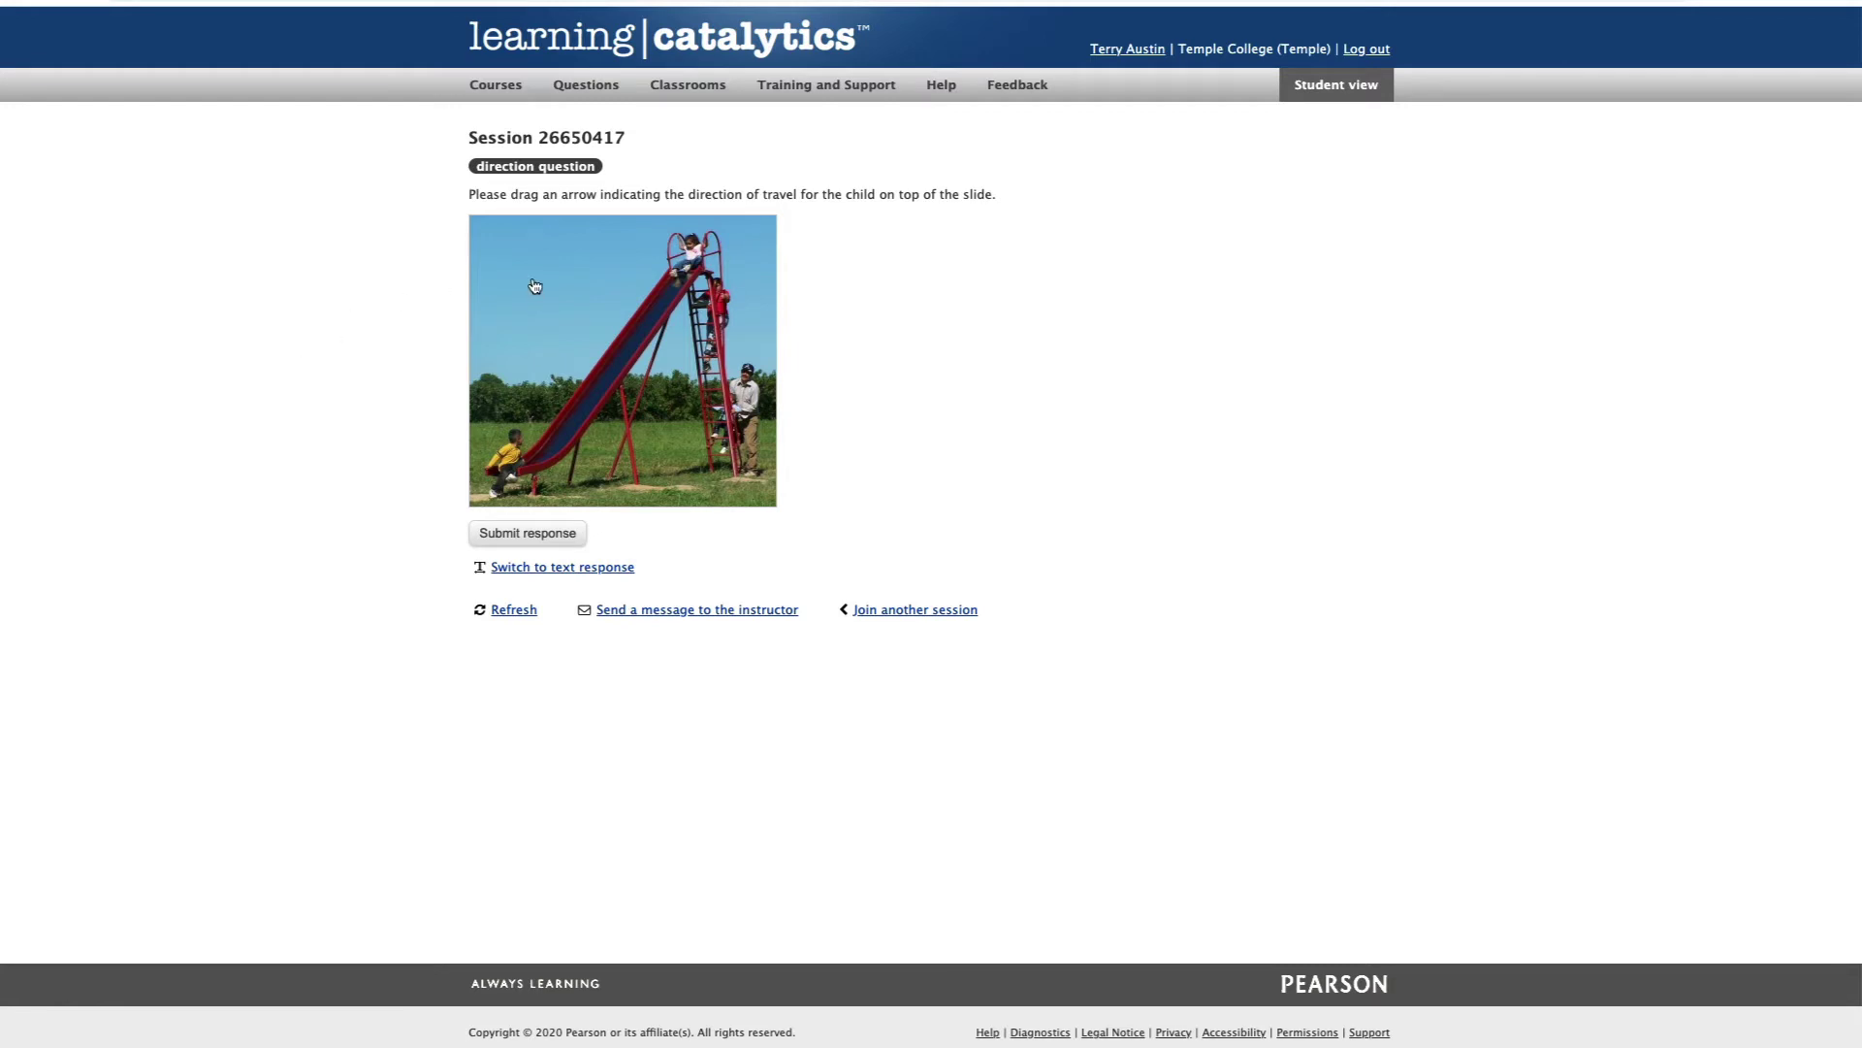
# - Draw an arrow from the child down the slide and submit it as the student's answer
pyautogui.moveTo(521, 267); pyautogui.dragTo(686, 408)
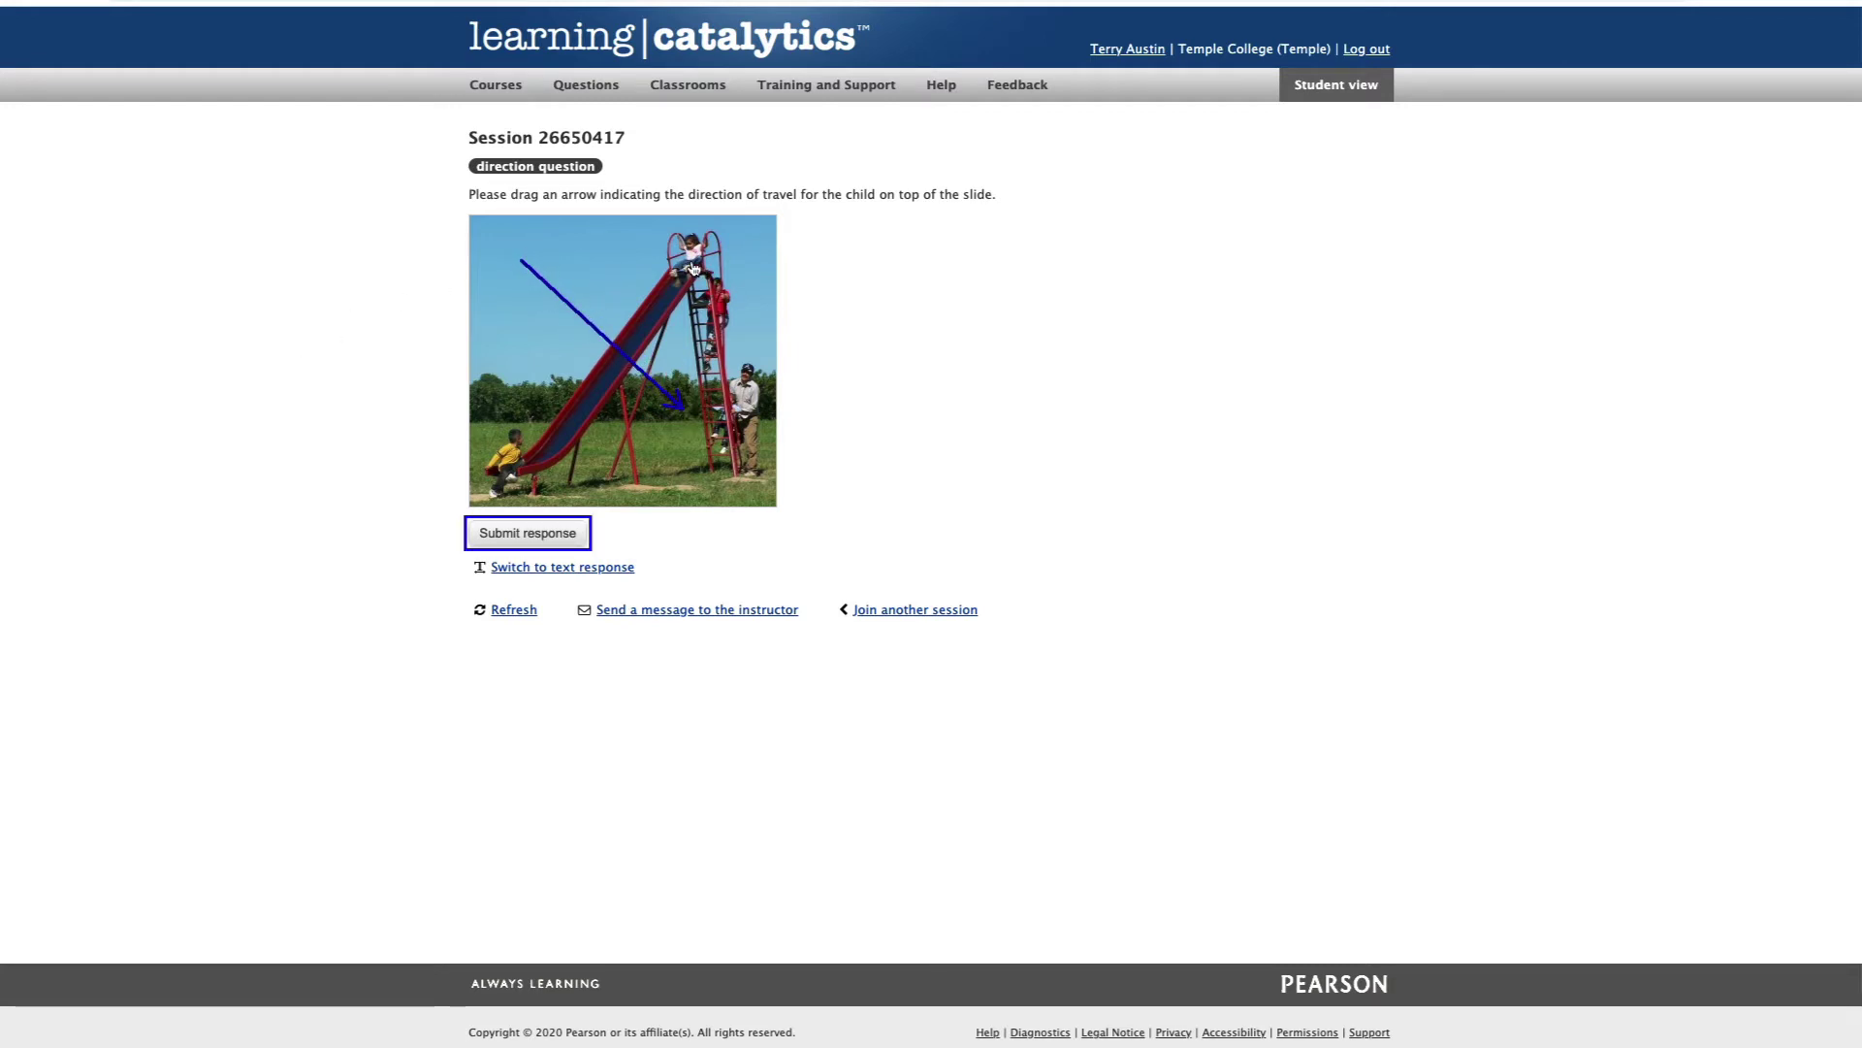
pyautogui.moveTo(692, 261)
pyautogui.mouseDown()
pyautogui.moveTo(620, 314)
pyautogui.moveTo(532, 457)
pyautogui.mouseUp()
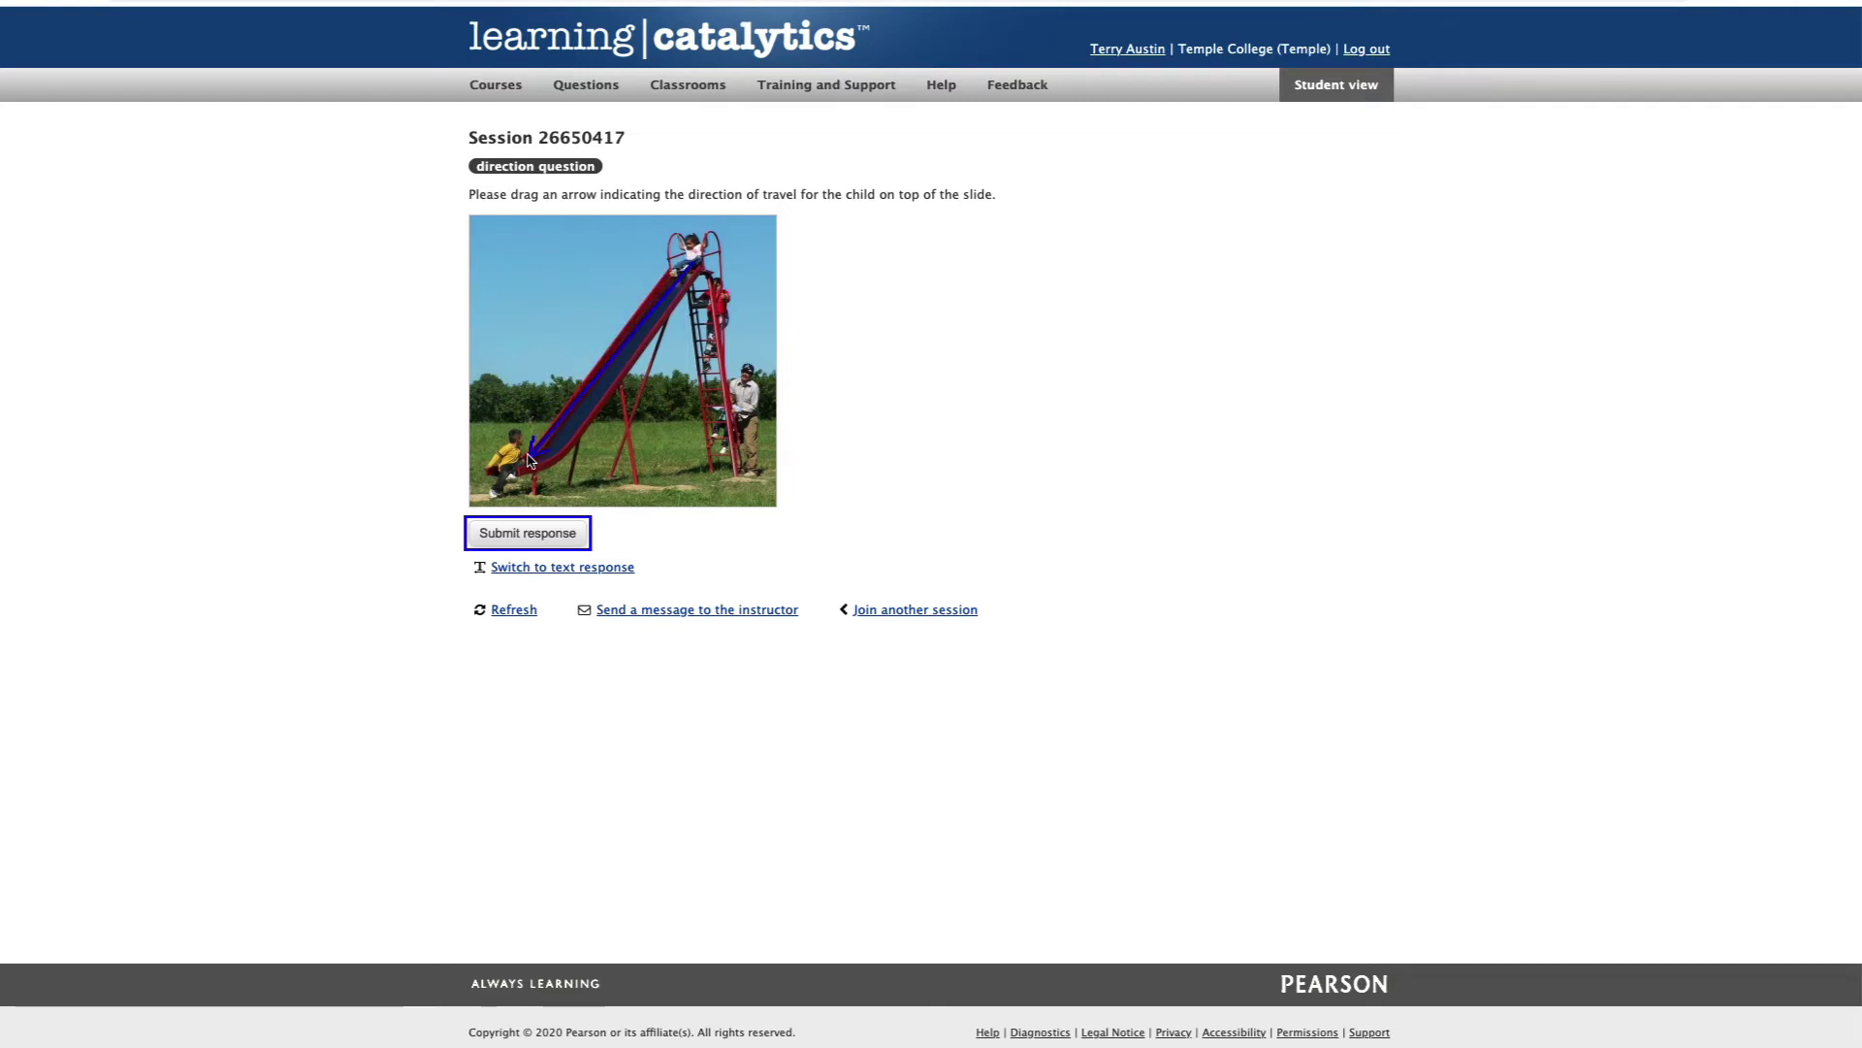
pyautogui.click(526, 538)
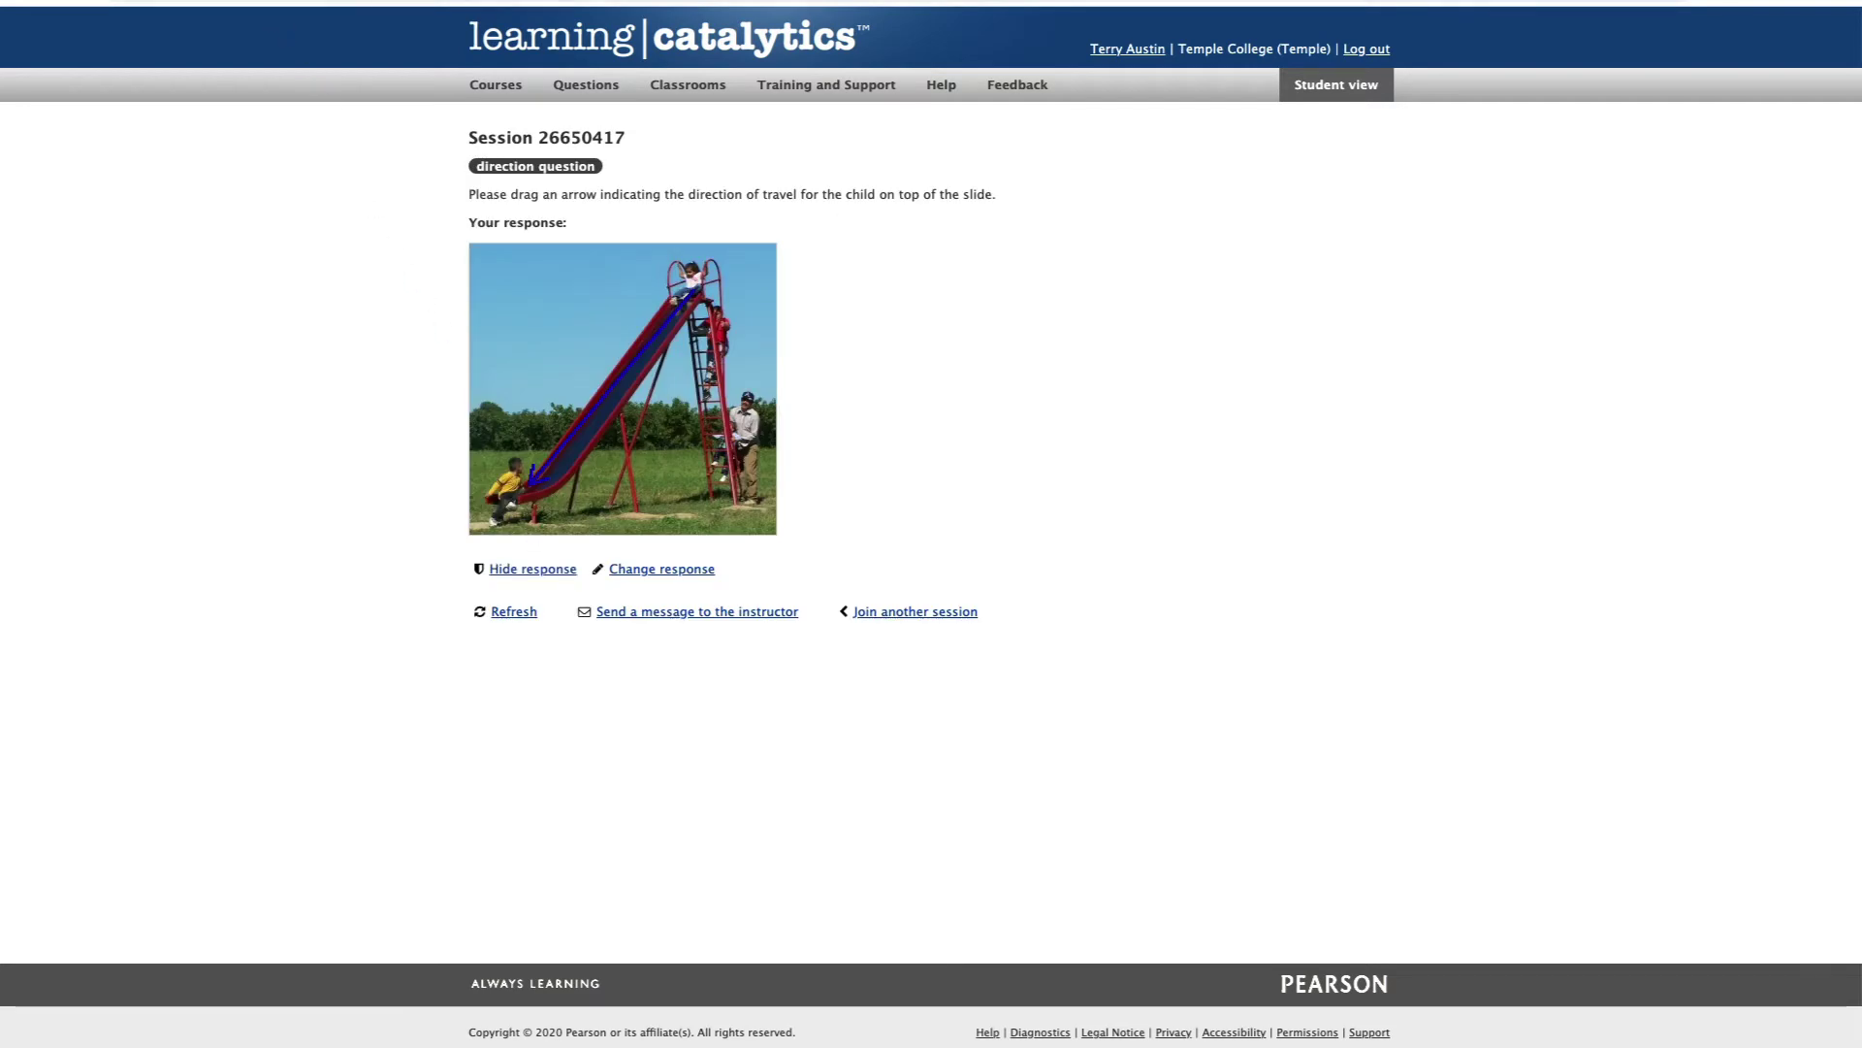
# - Replace the student's answer with an arrow pointing up the slide toward the child, and resubmit
pyautogui.hotkey('alt', 'Tab')
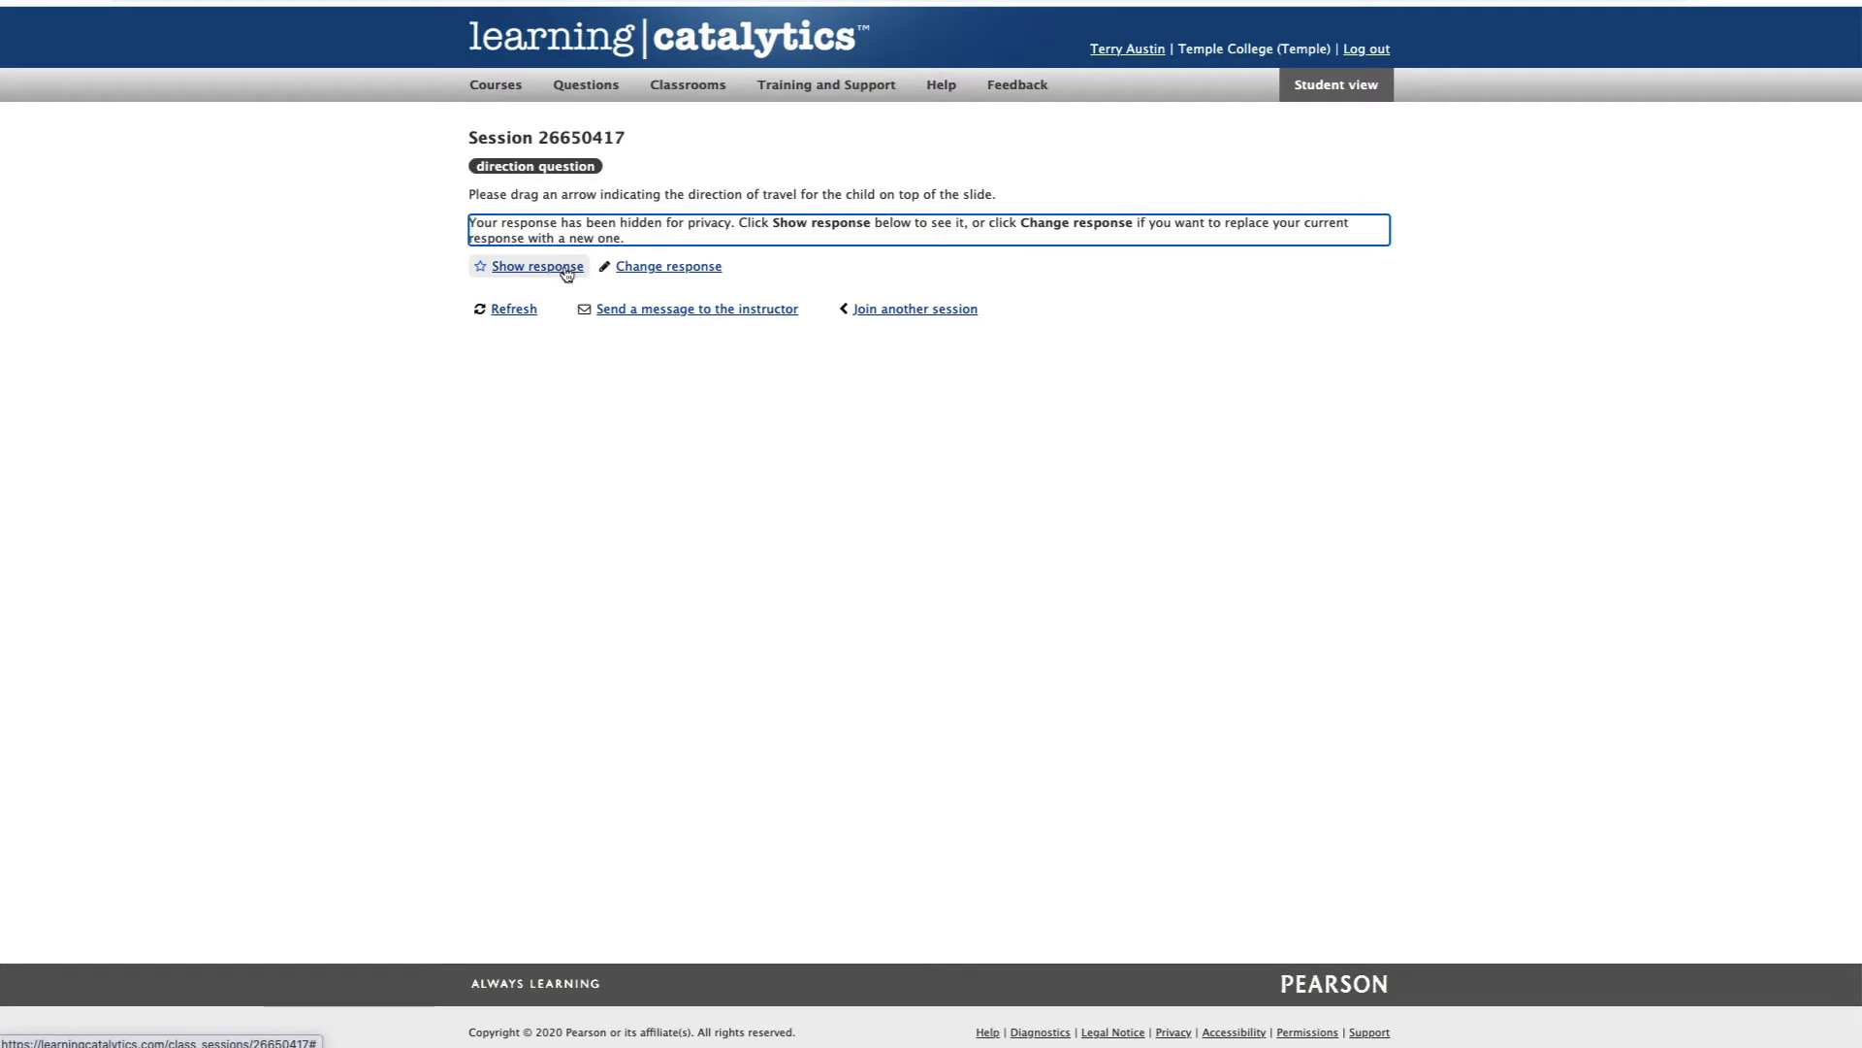
pyautogui.click(609, 267)
pyautogui.moveTo(534, 446); pyautogui.dragTo(670, 274)
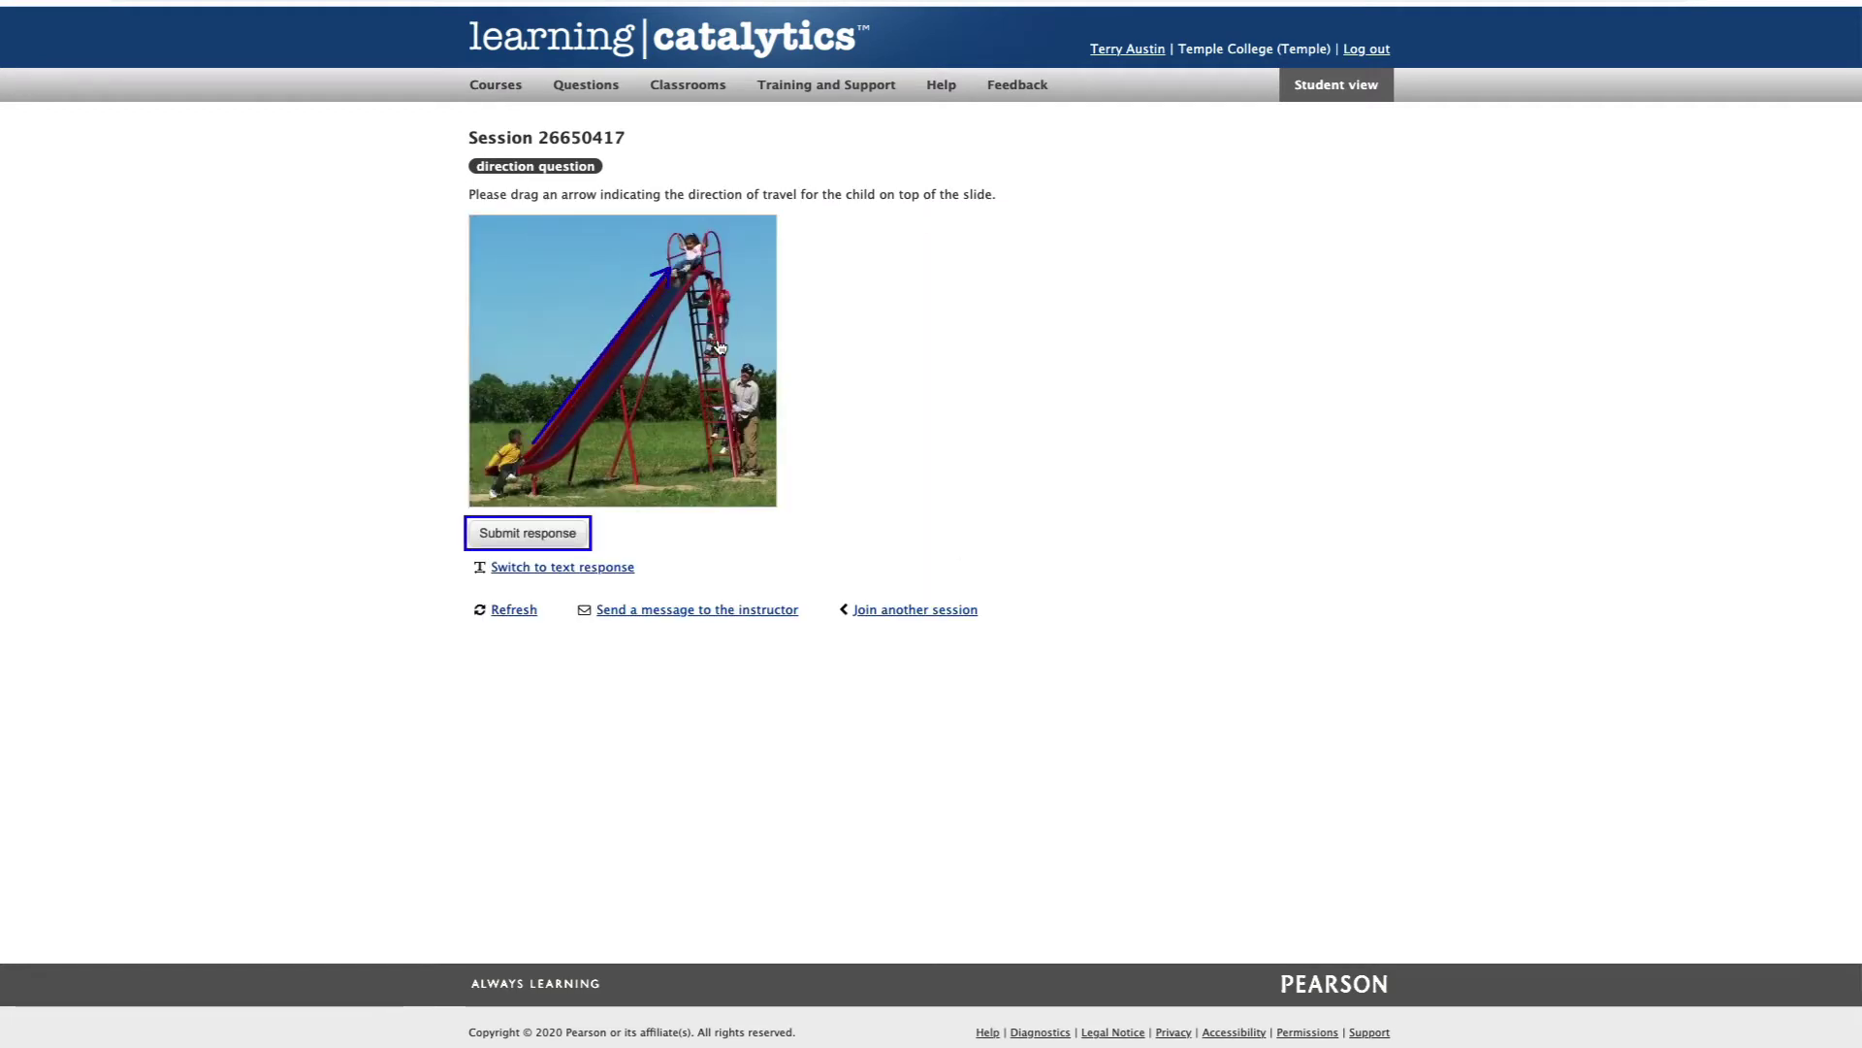
pyautogui.click(561, 542)
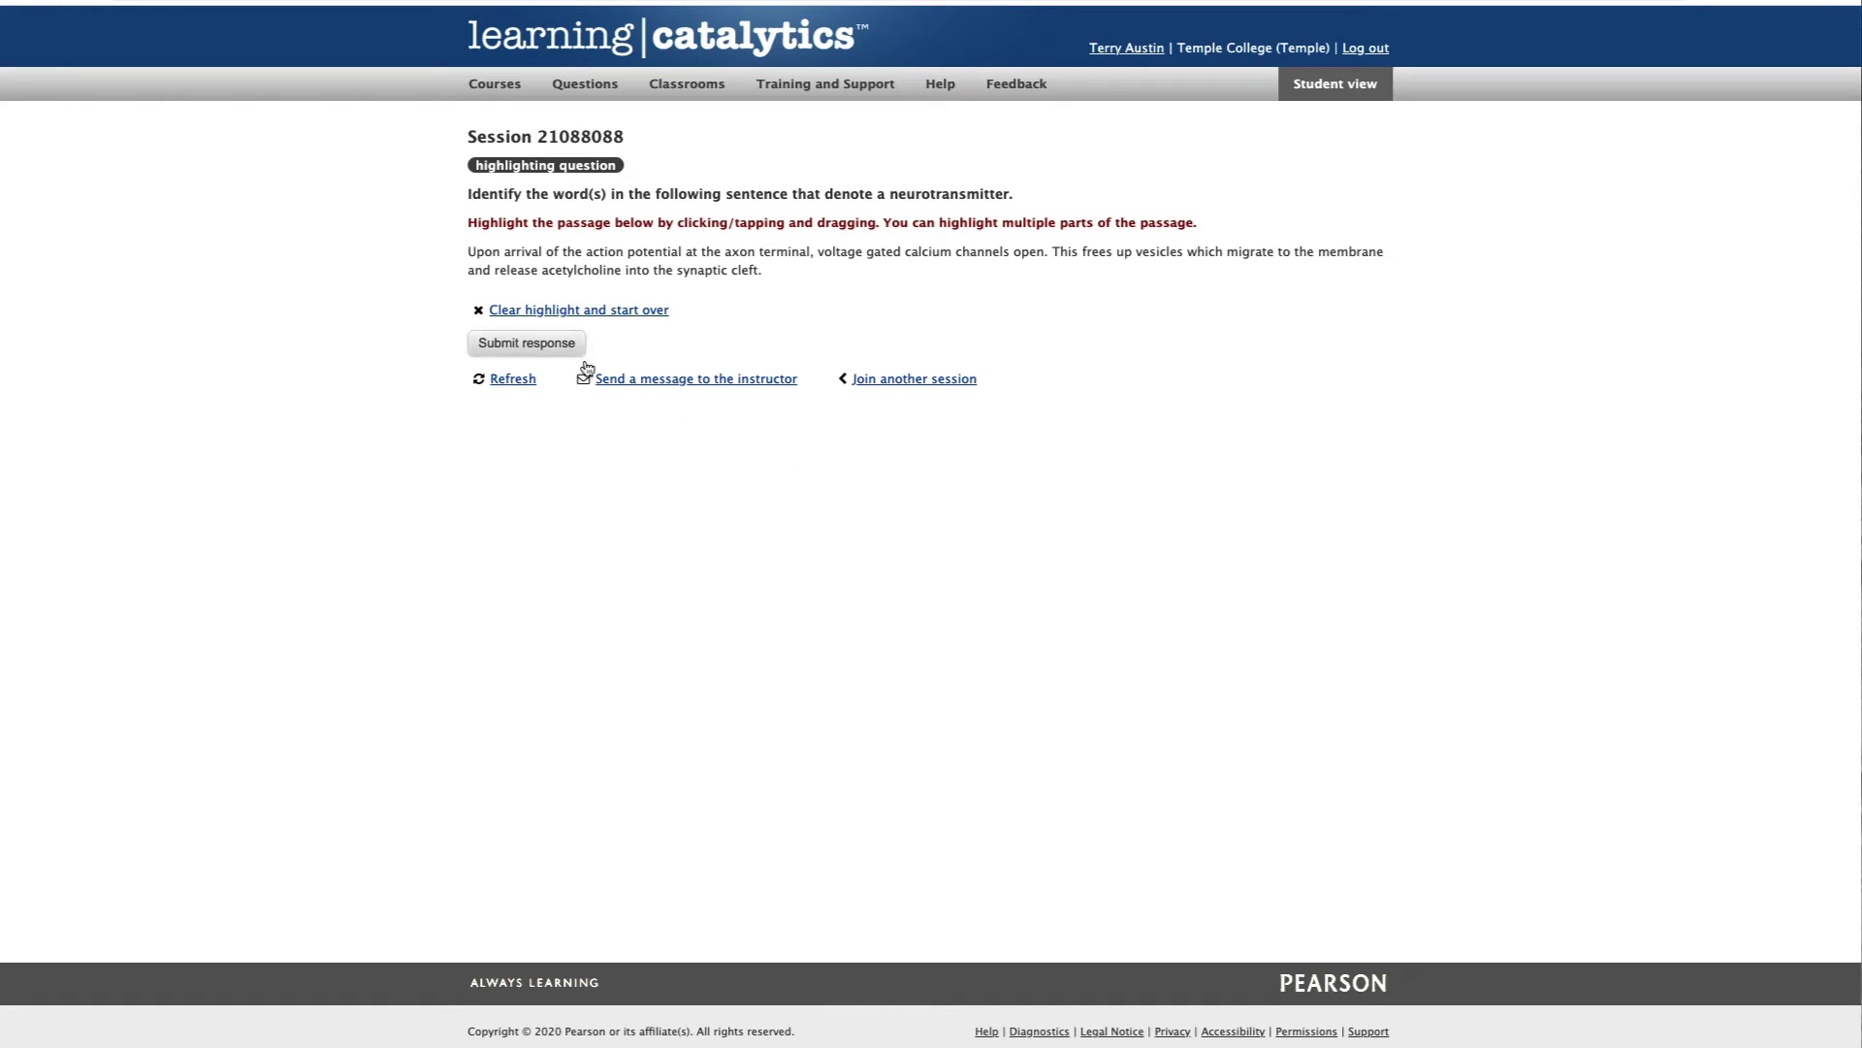
# - Highlight the word 'acetylcholine' as the student's answer and submit it
pyautogui.doubleClick(574, 275)
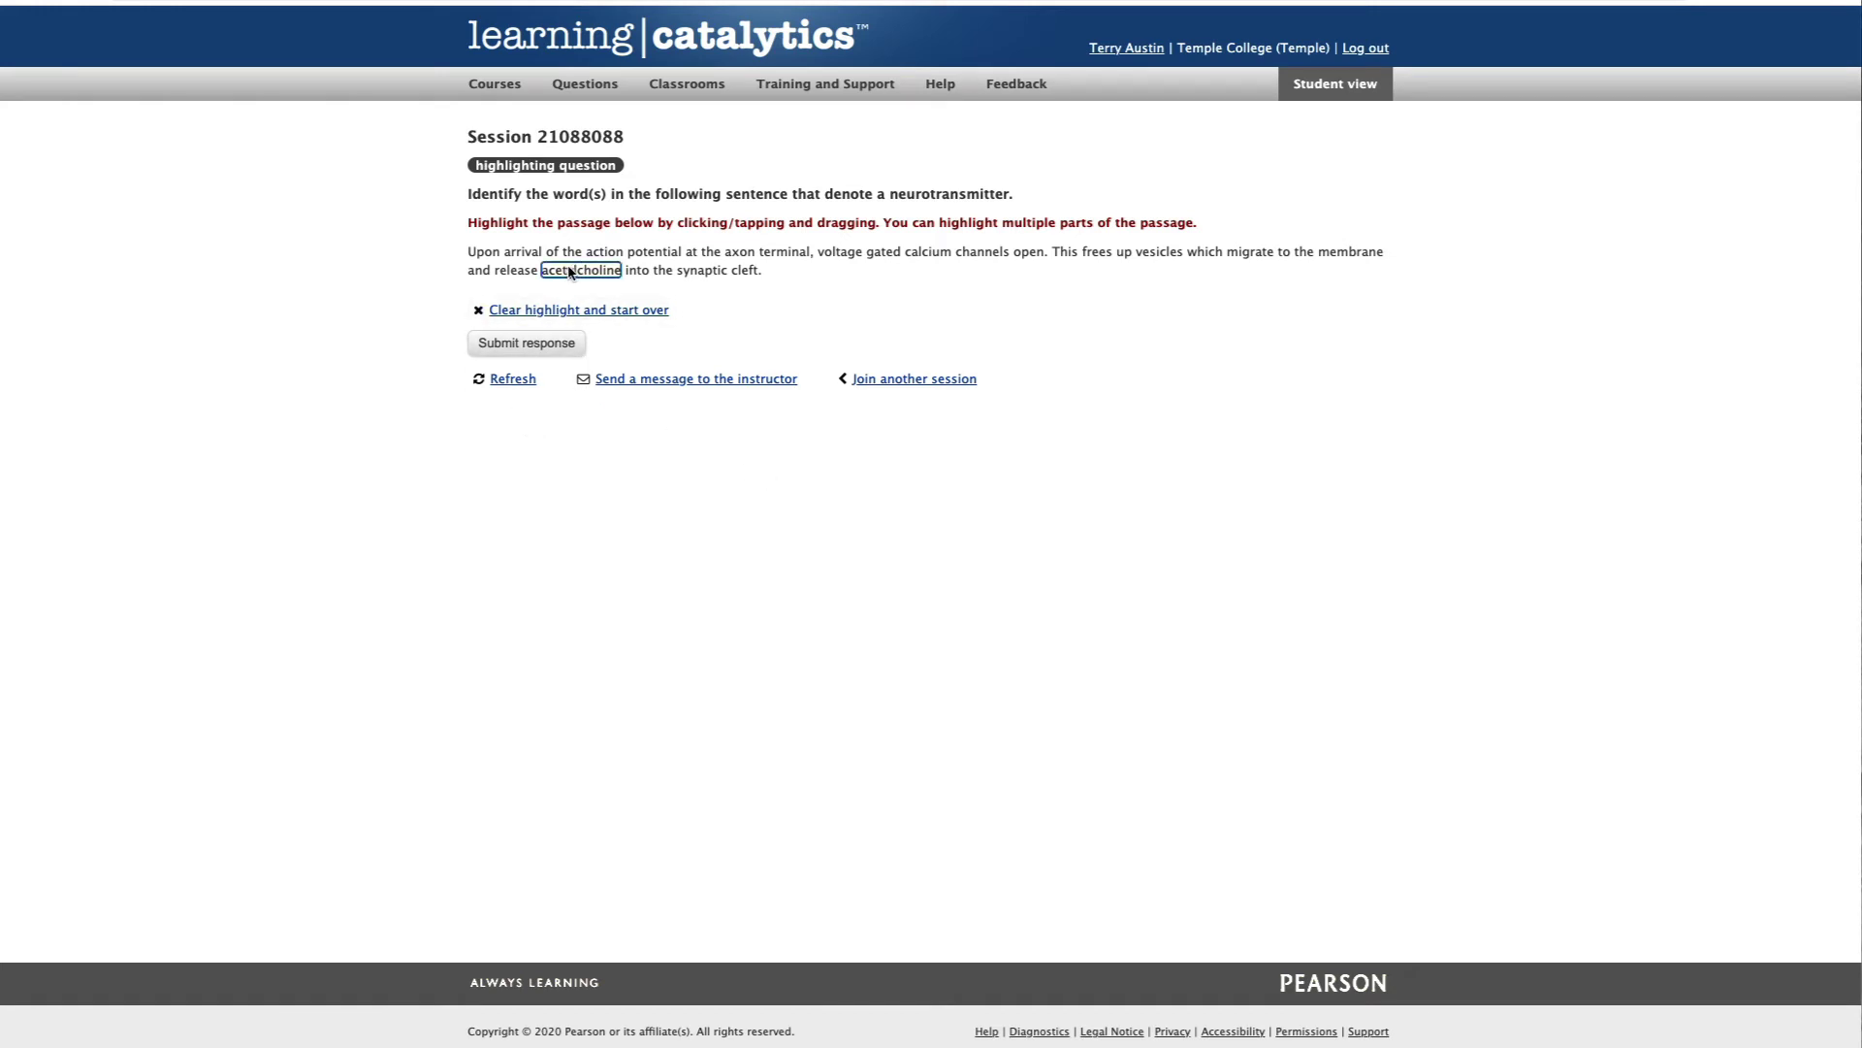
pyautogui.click(555, 344)
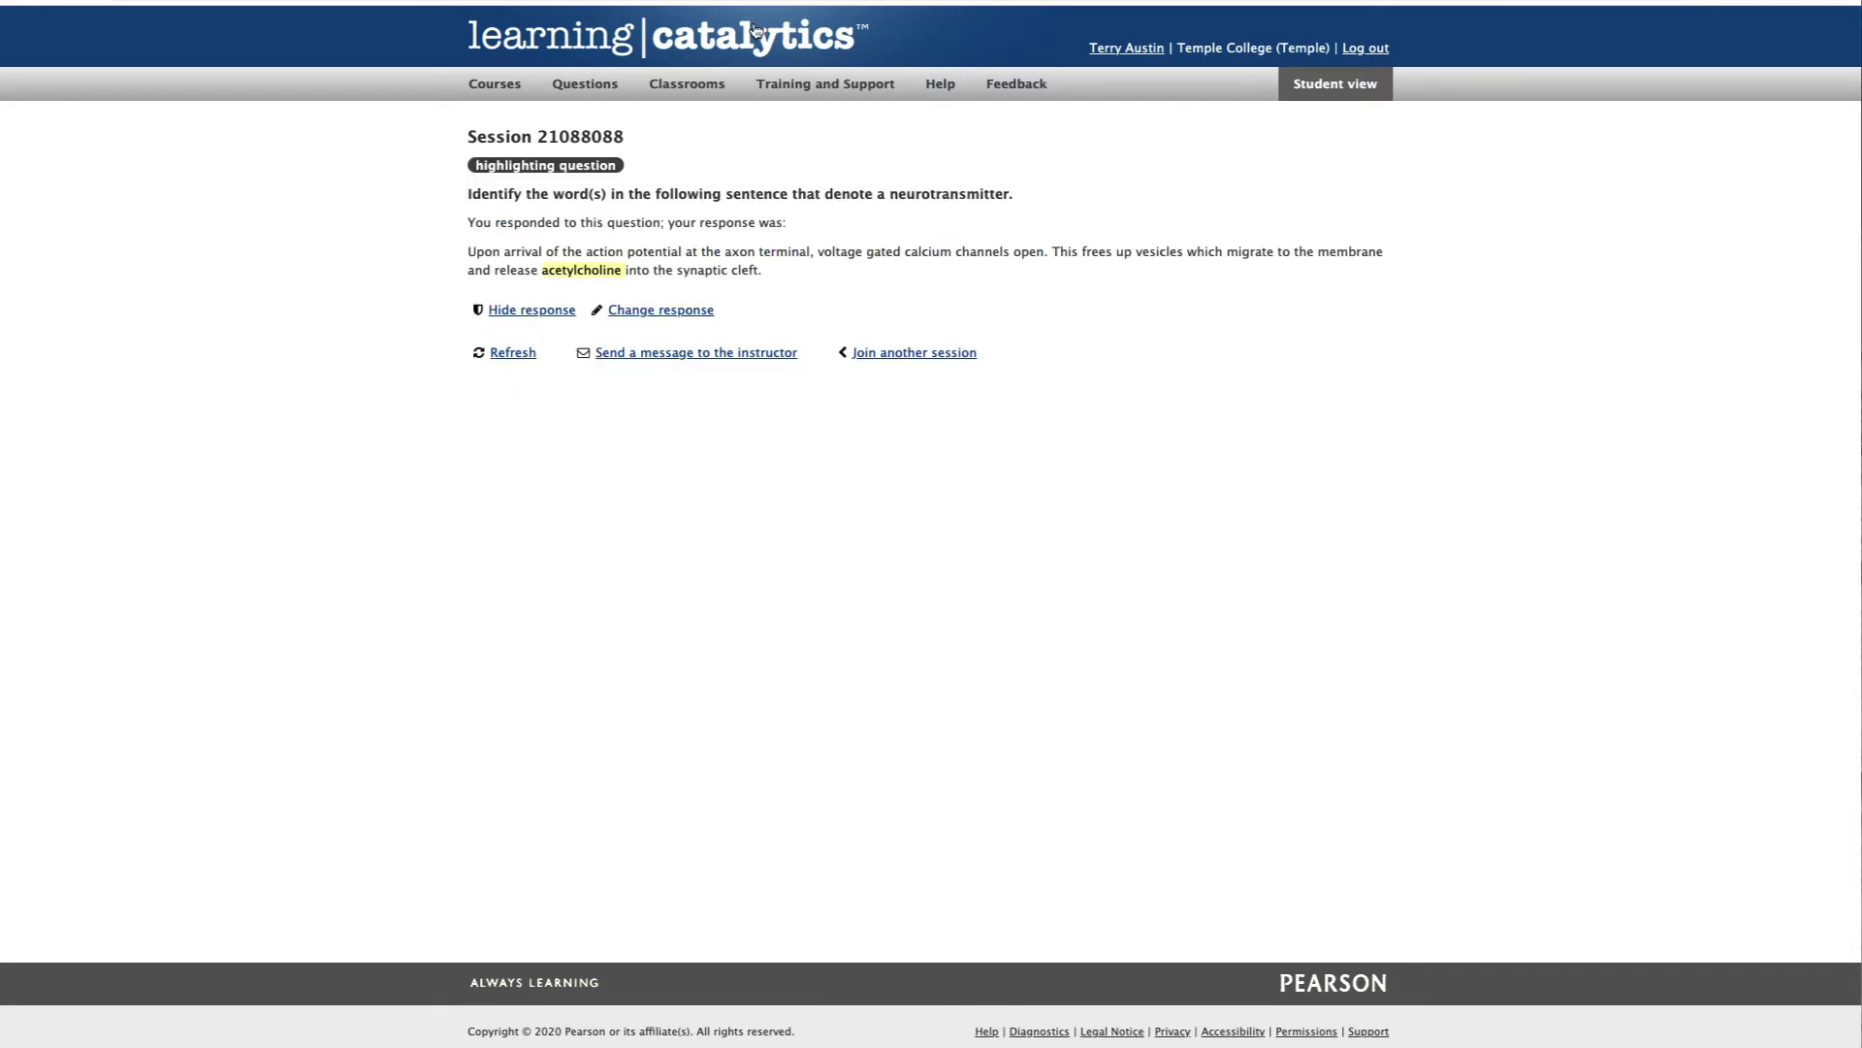
pyautogui.hotkey('ctrl', 'w')
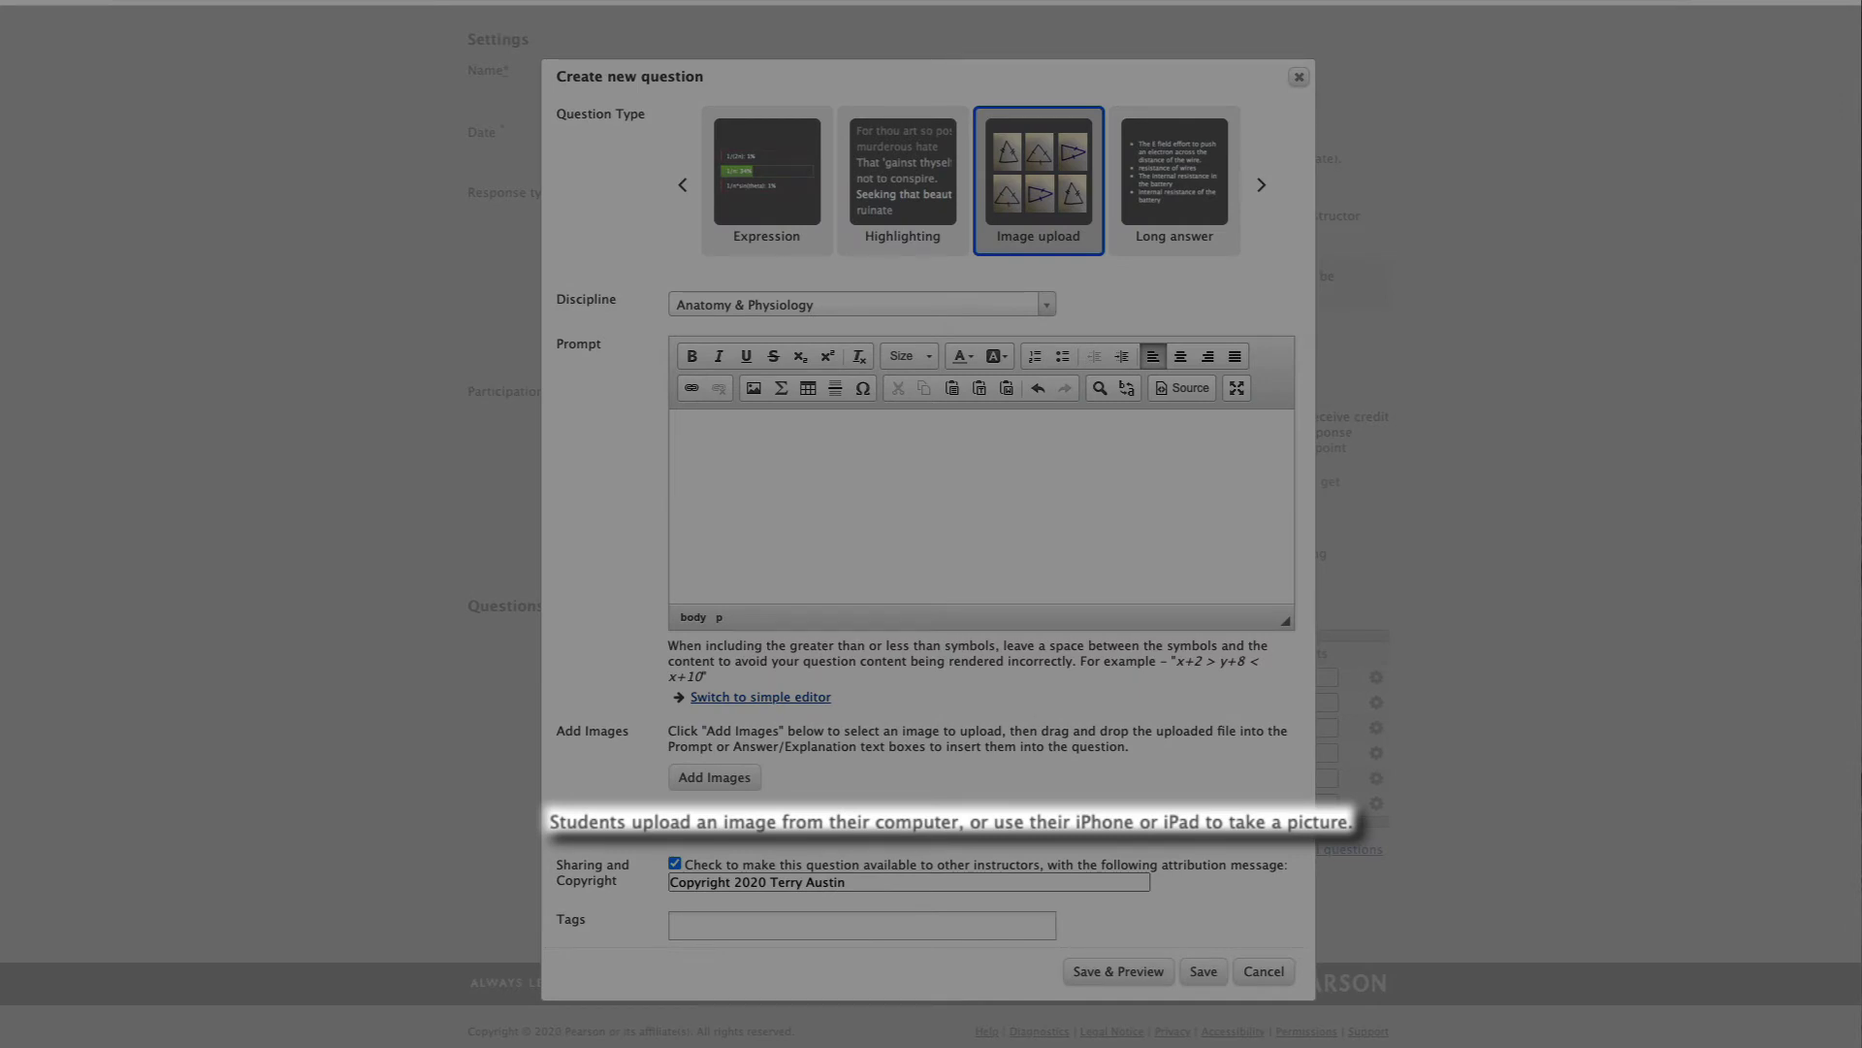
# - Paste the cerebellum close-up photo instructions into the image upload question's prompt
pyautogui.click(813, 423)
pyautogui.write('Please go to the lab, find an appropriate model, and then take a chose up photo of a cerebellum. Then upload that image for your answer.')
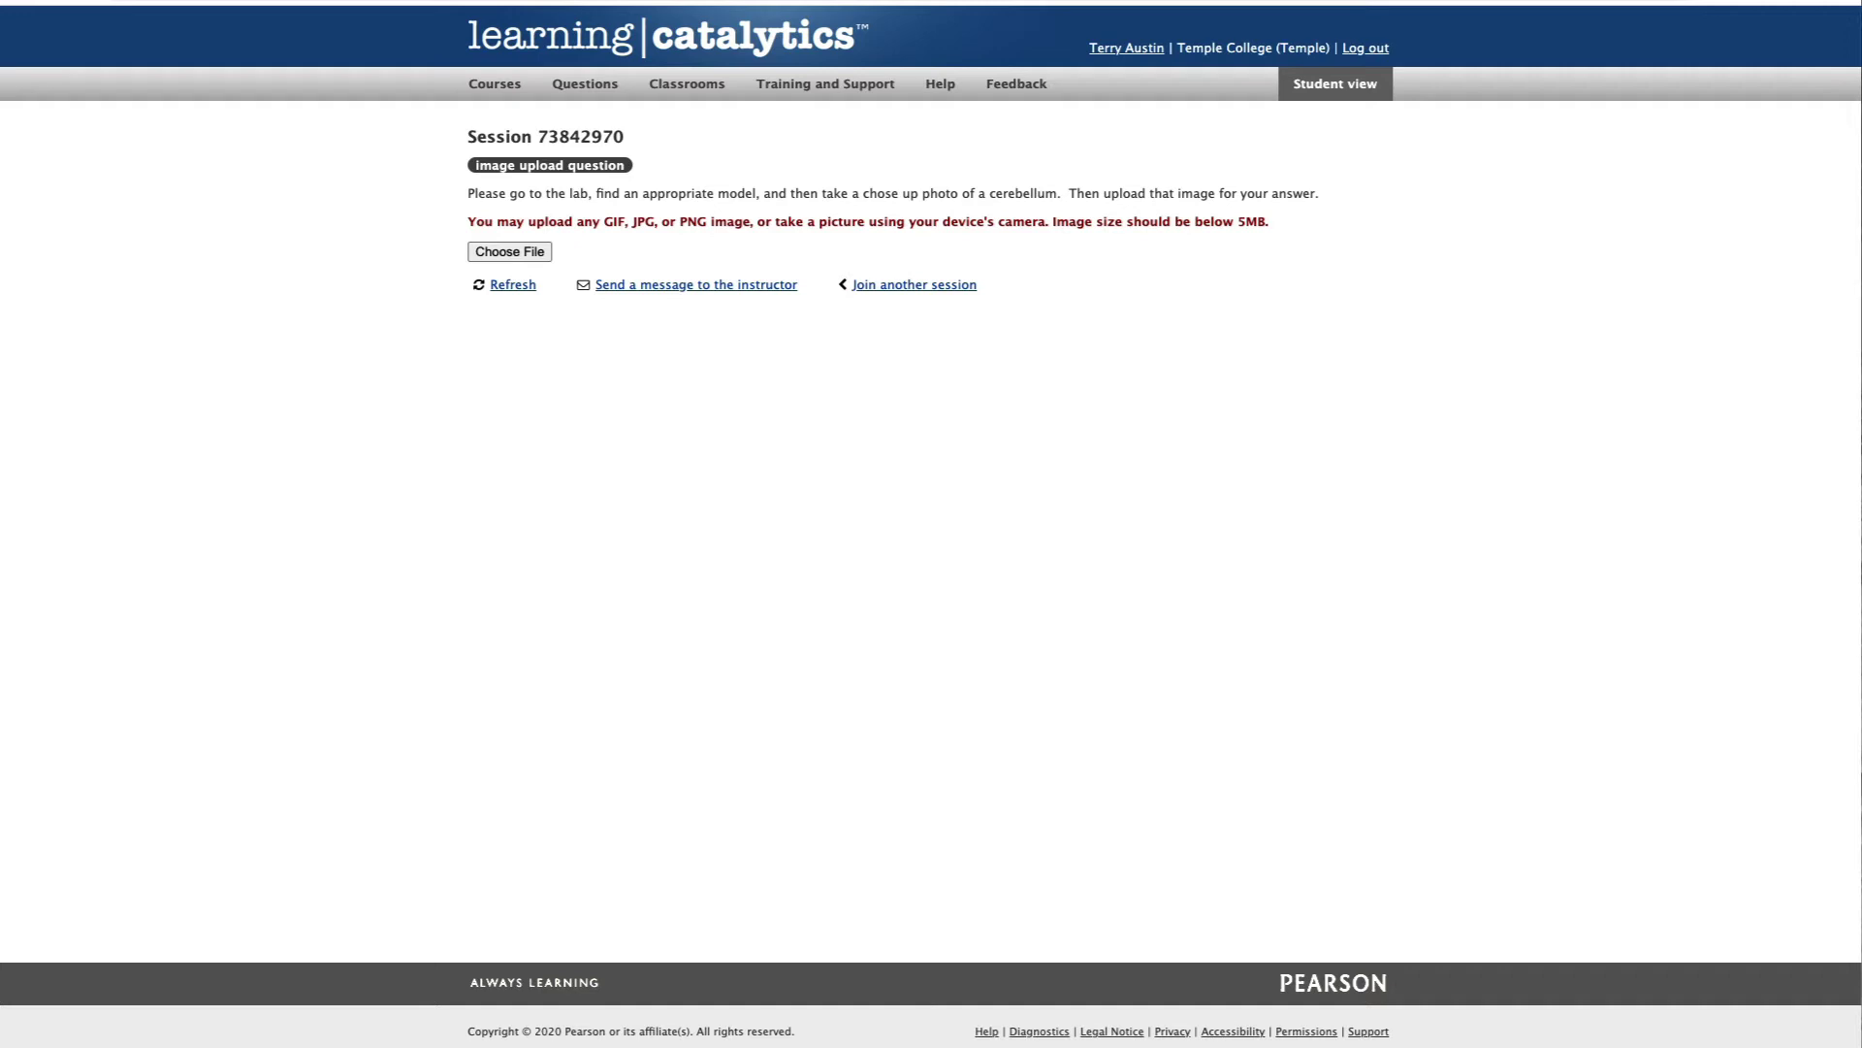
# - Upload cerebellum.jpg from the LC Samples folder as the student's answer
pyautogui.click(509, 251)
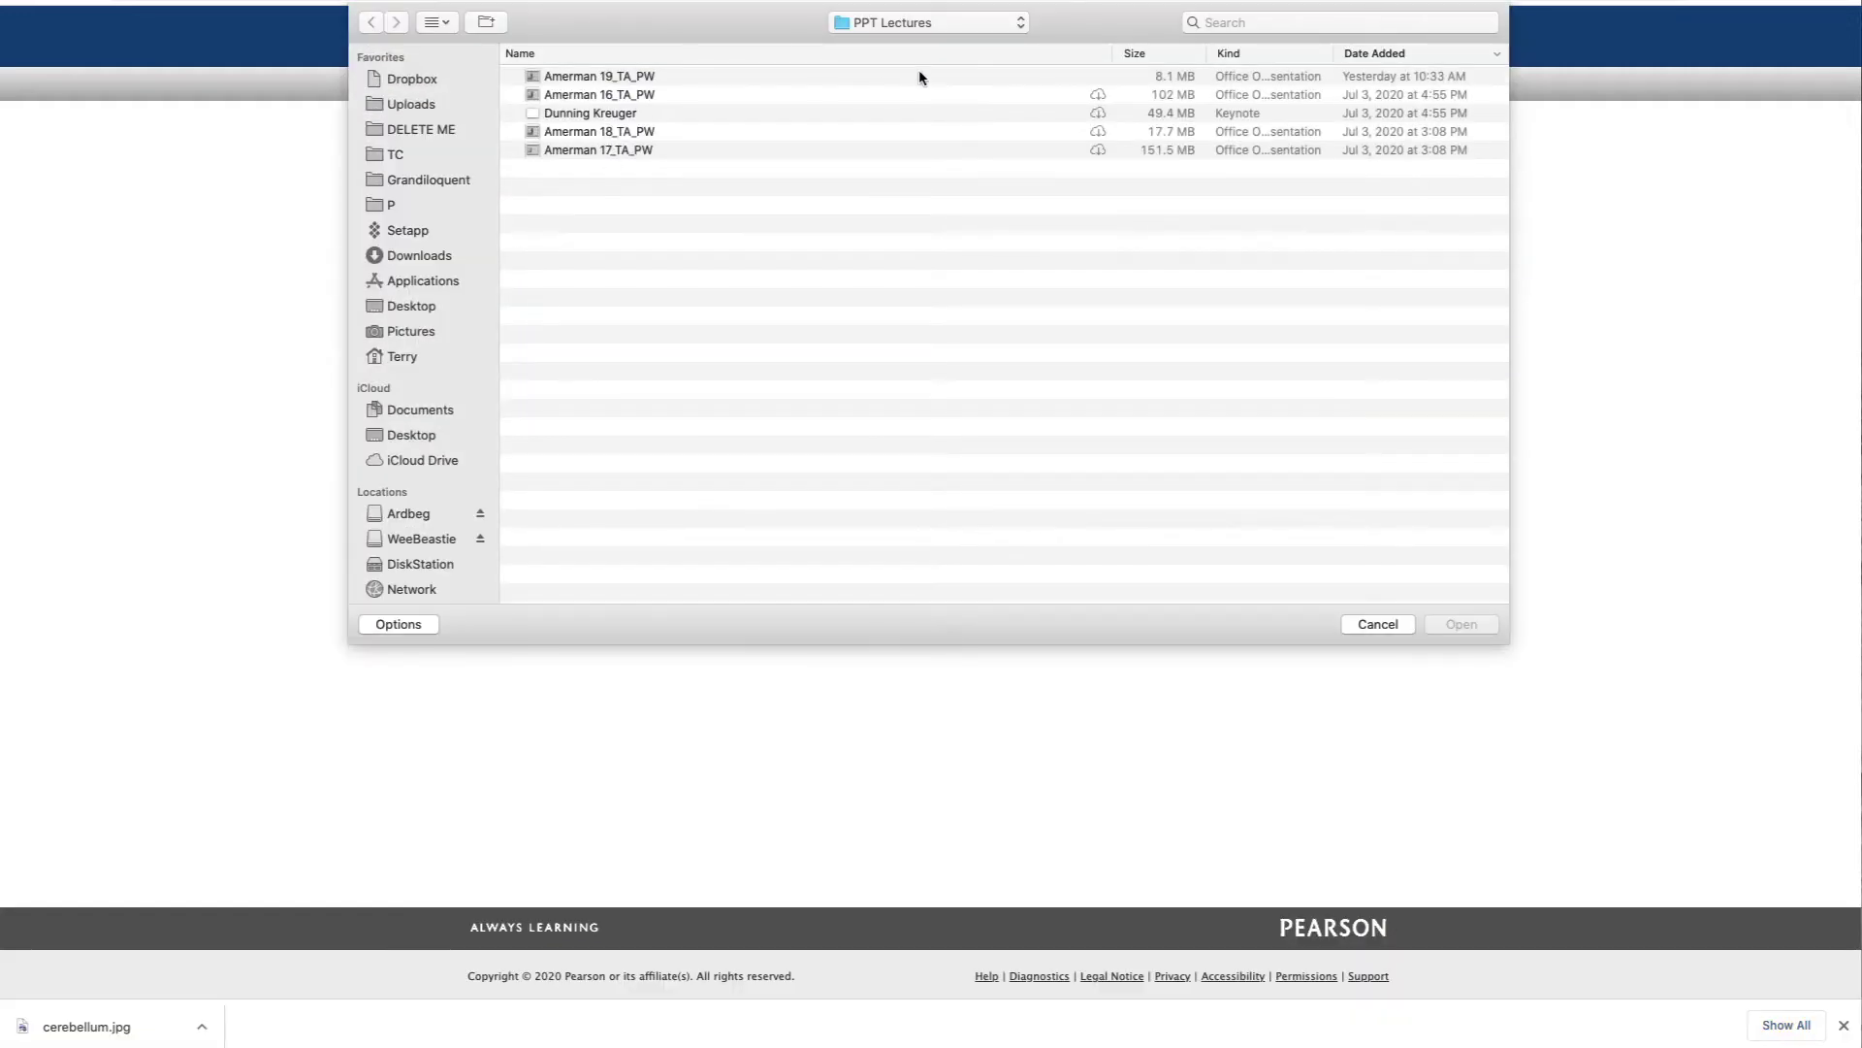
pyautogui.click(929, 22)
pyautogui.click(632, 79)
pyautogui.click(1460, 624)
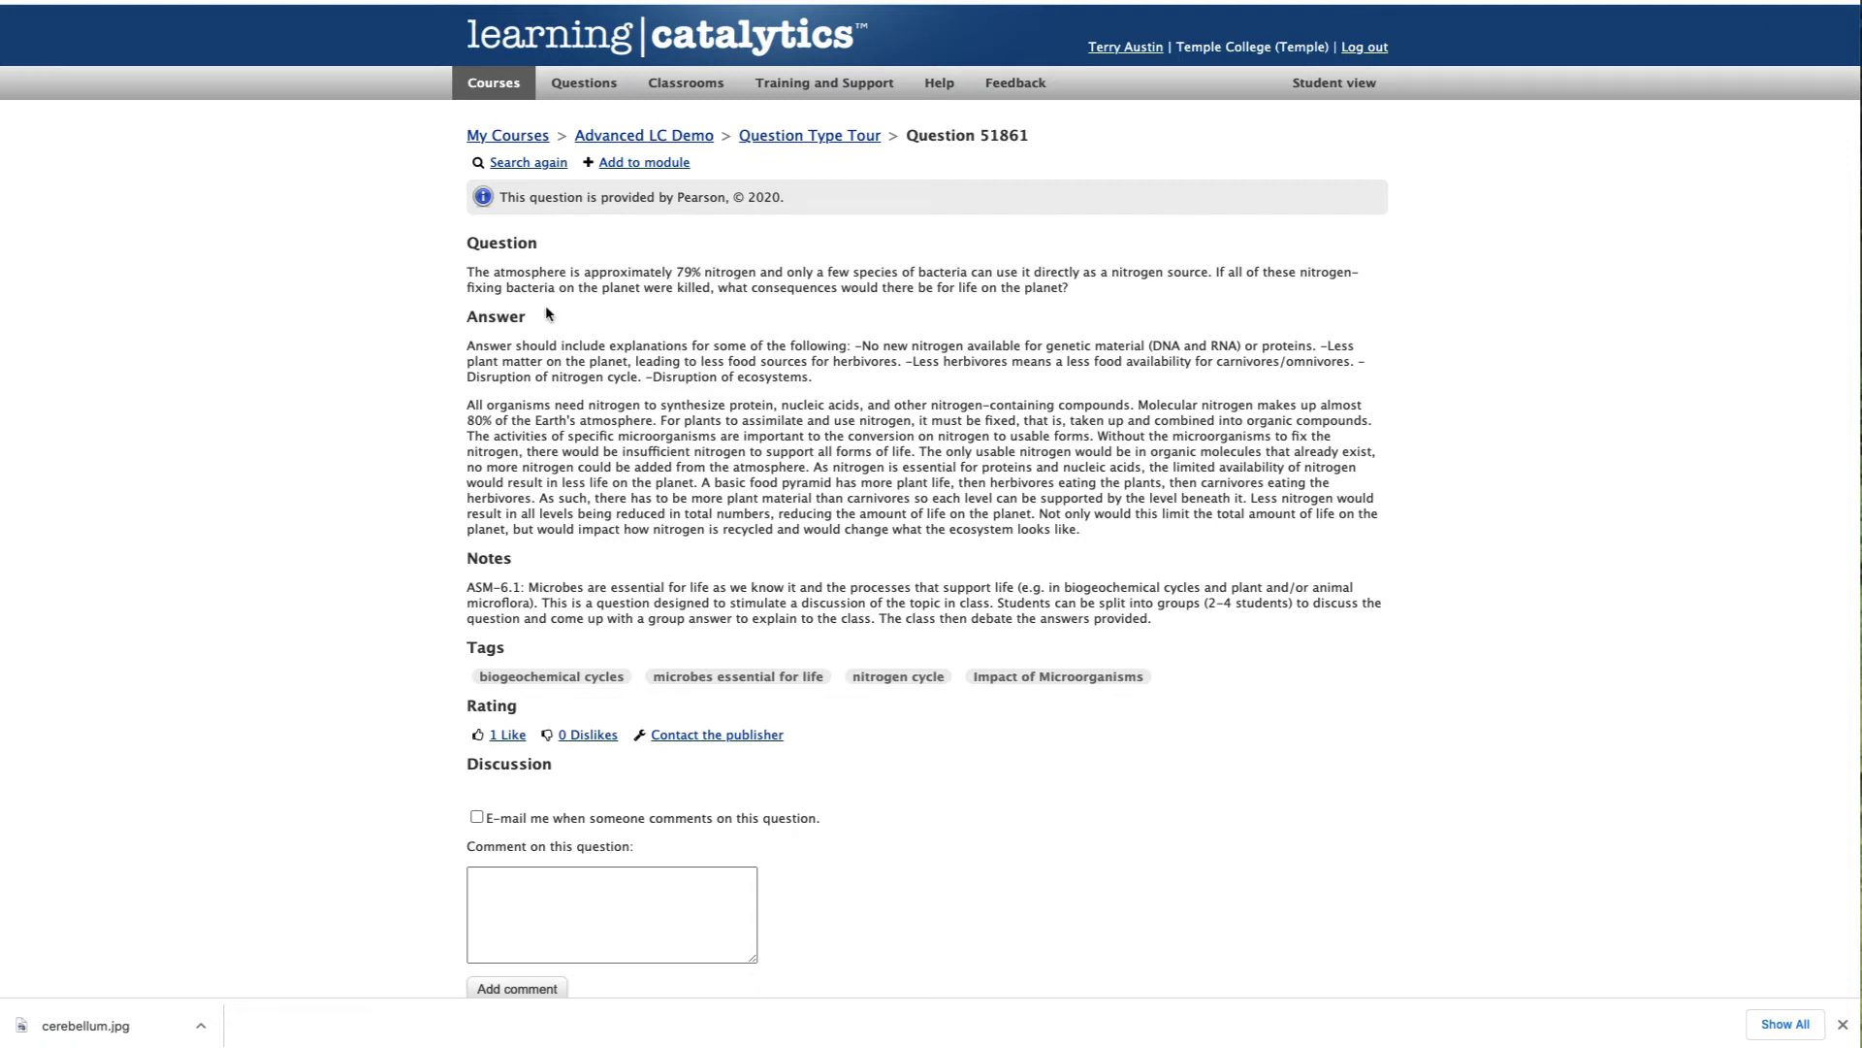
# - Select and then deselect the model answer text of Question 51861 to review it
pyautogui.moveTo(466, 349); pyautogui.dragTo(1133, 548)
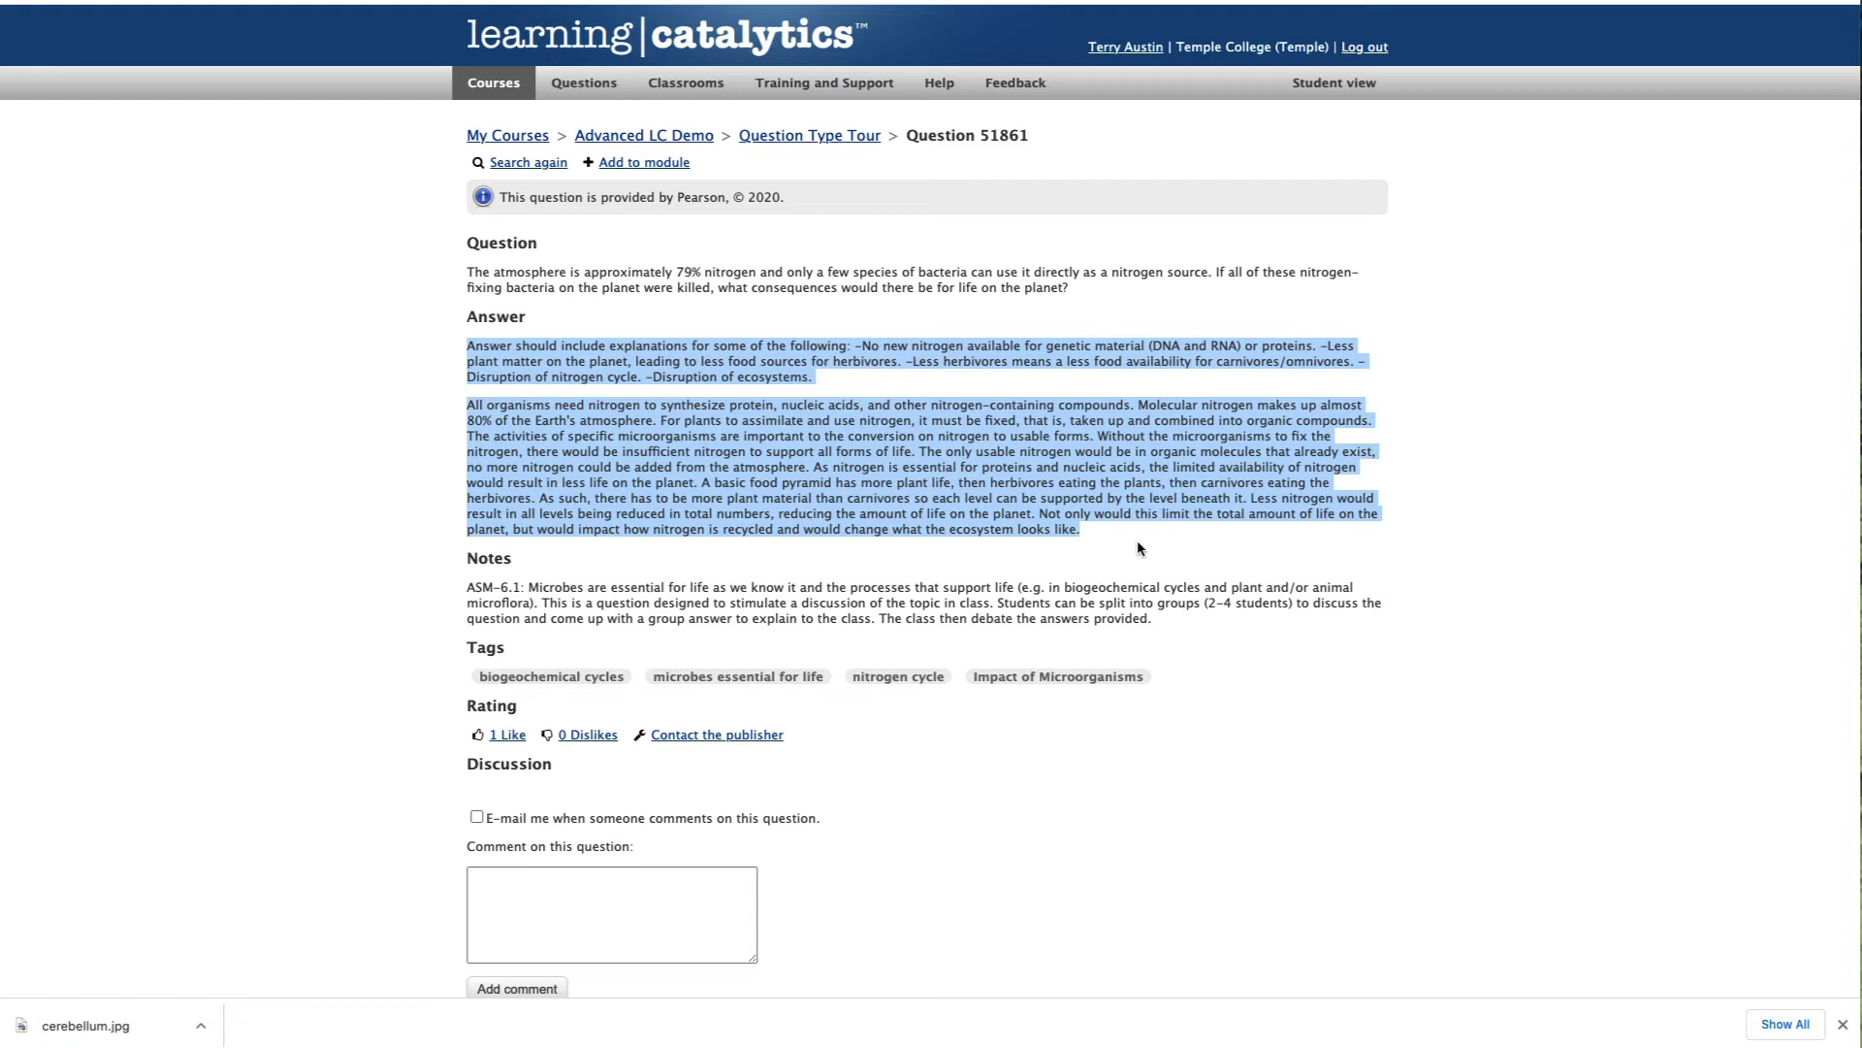
pyautogui.click(1129, 541)
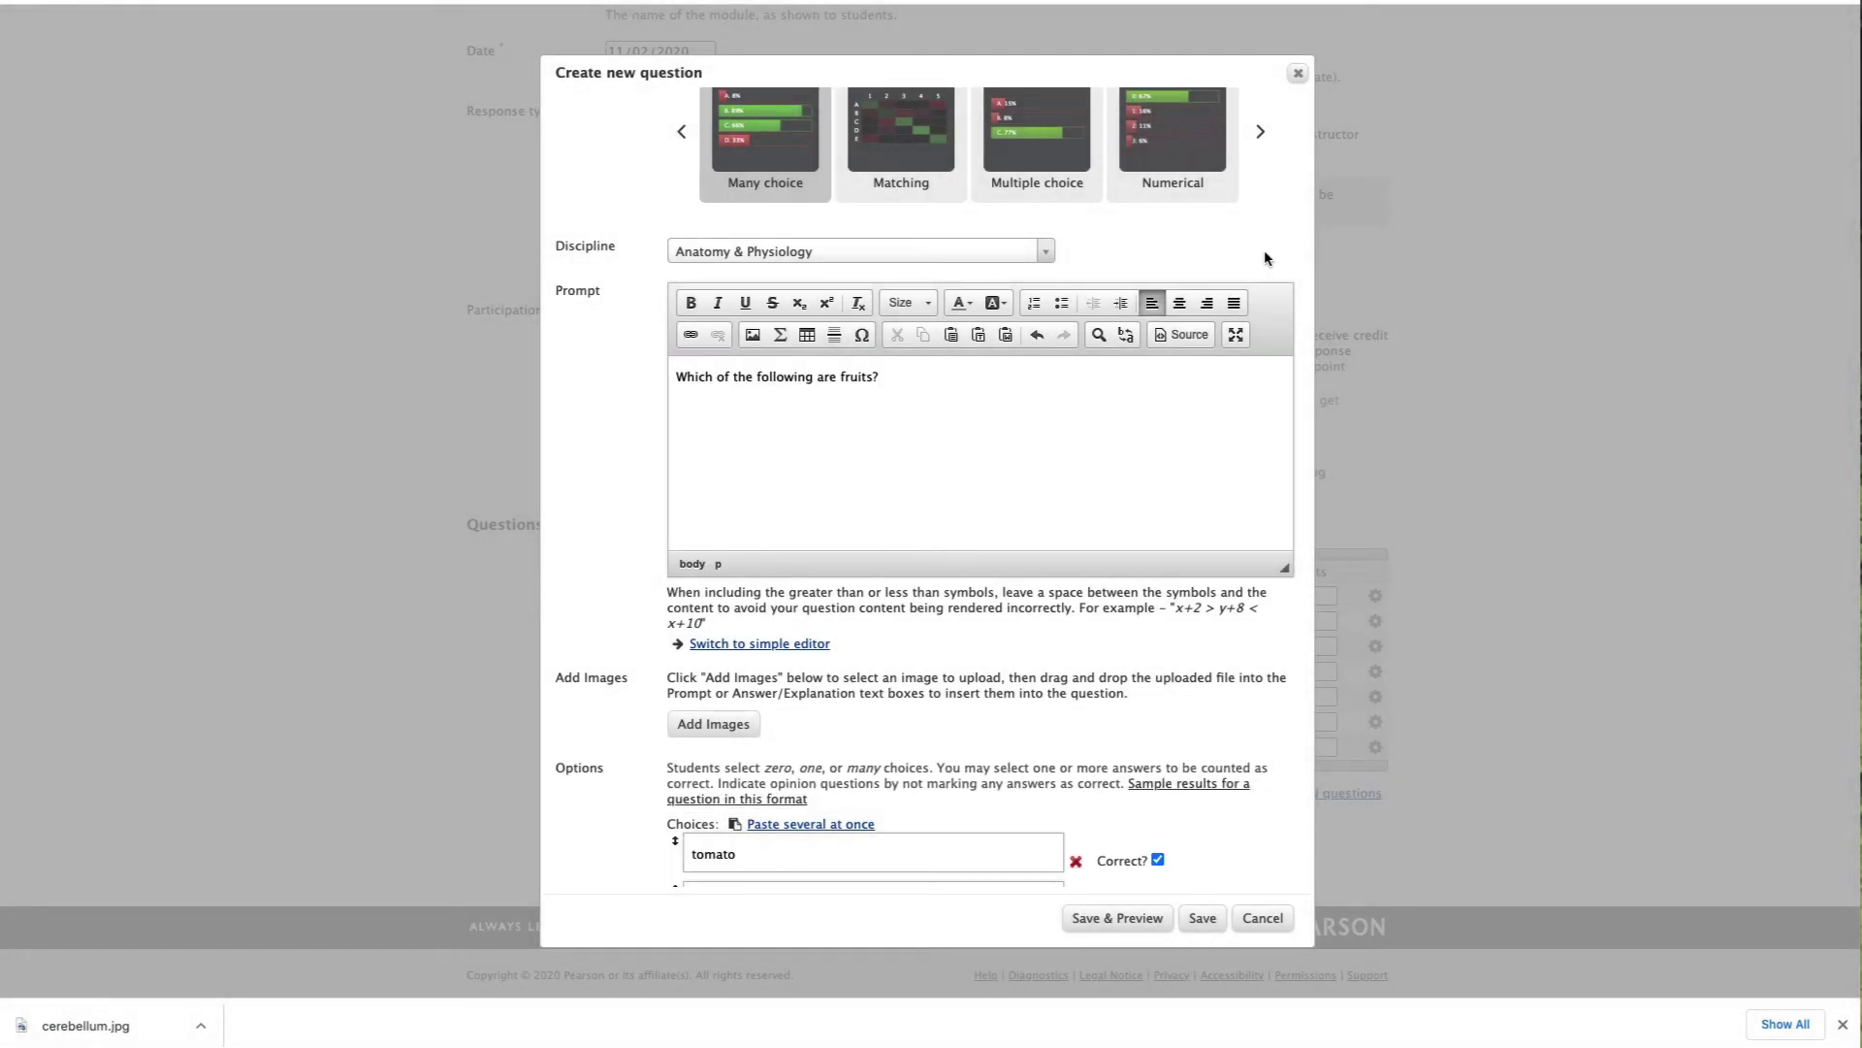
# - Save the 'Which of the following are fruits?' question with its three correct answers
pyautogui.scroll(-5, 1265, 248)
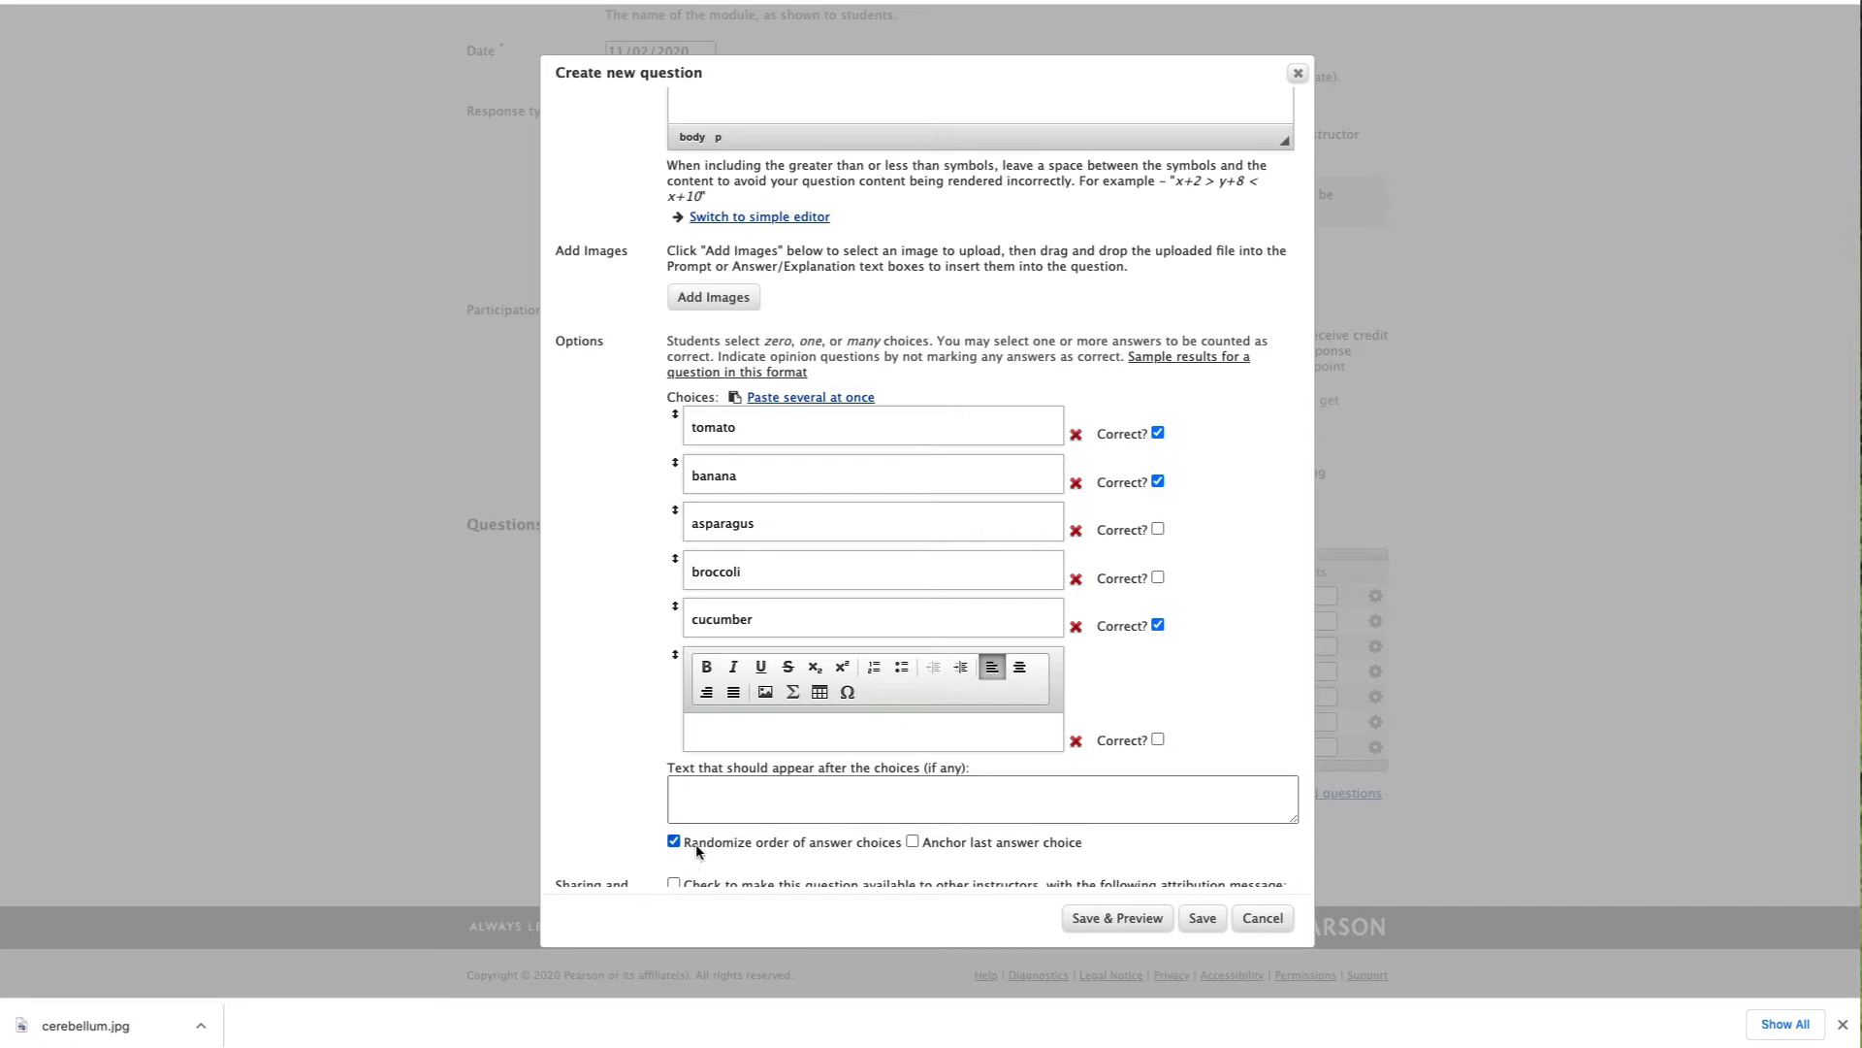
pyautogui.click(1212, 921)
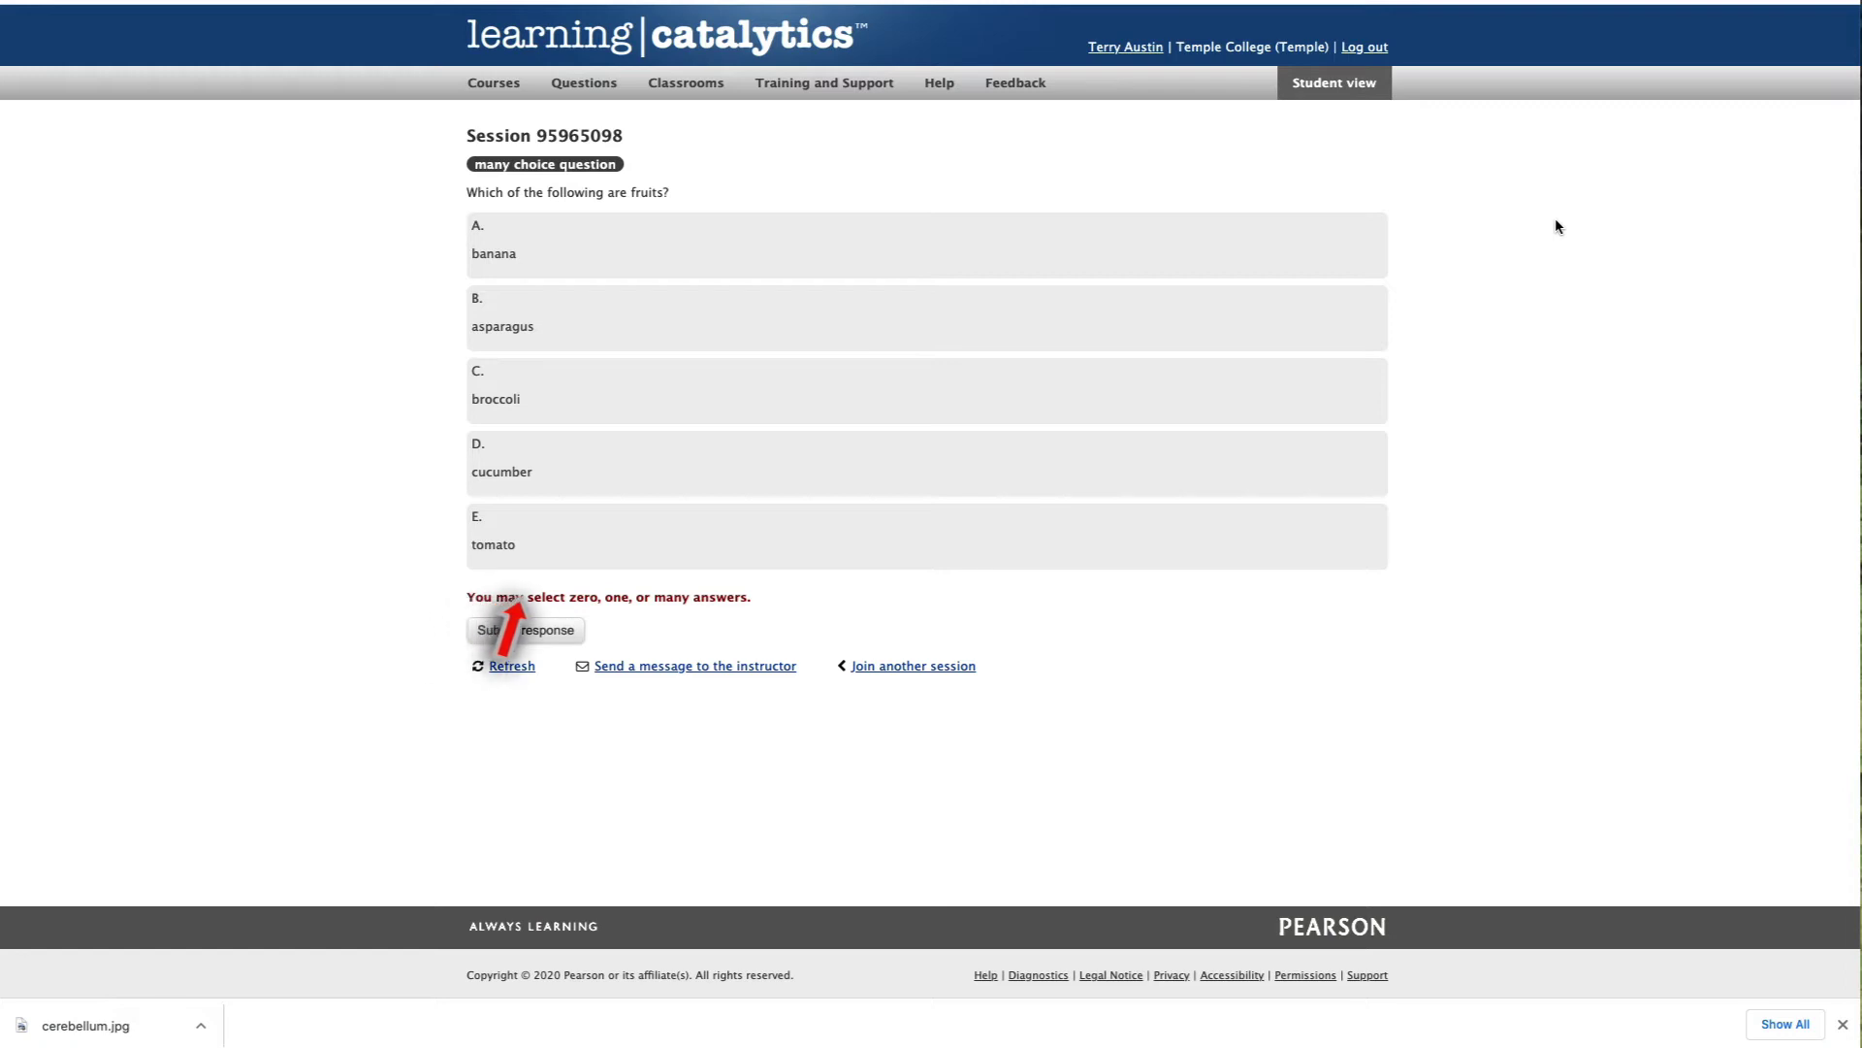
# - Answer as a student with tomato, cucumber and banana, submit, and return to instructor results
pyautogui.click(713, 522)
pyautogui.click(674, 494)
pyautogui.click(593, 258)
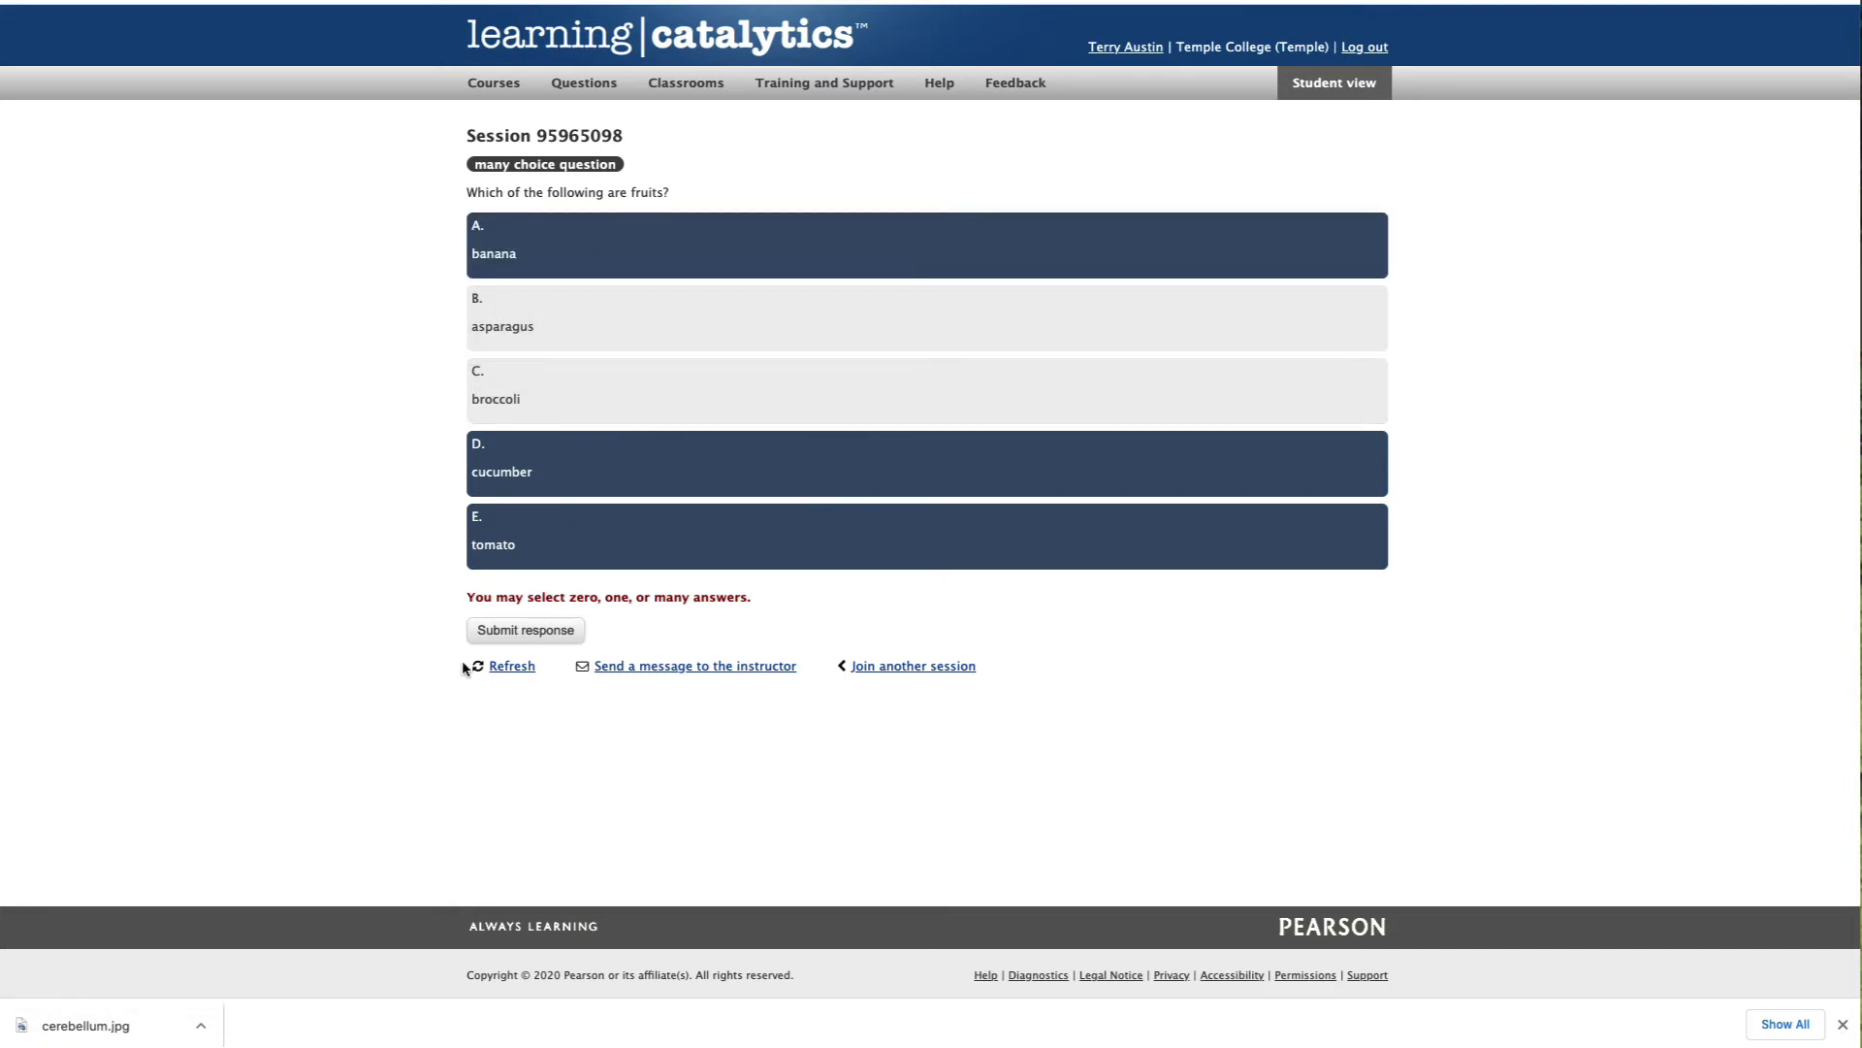
pyautogui.click(529, 630)
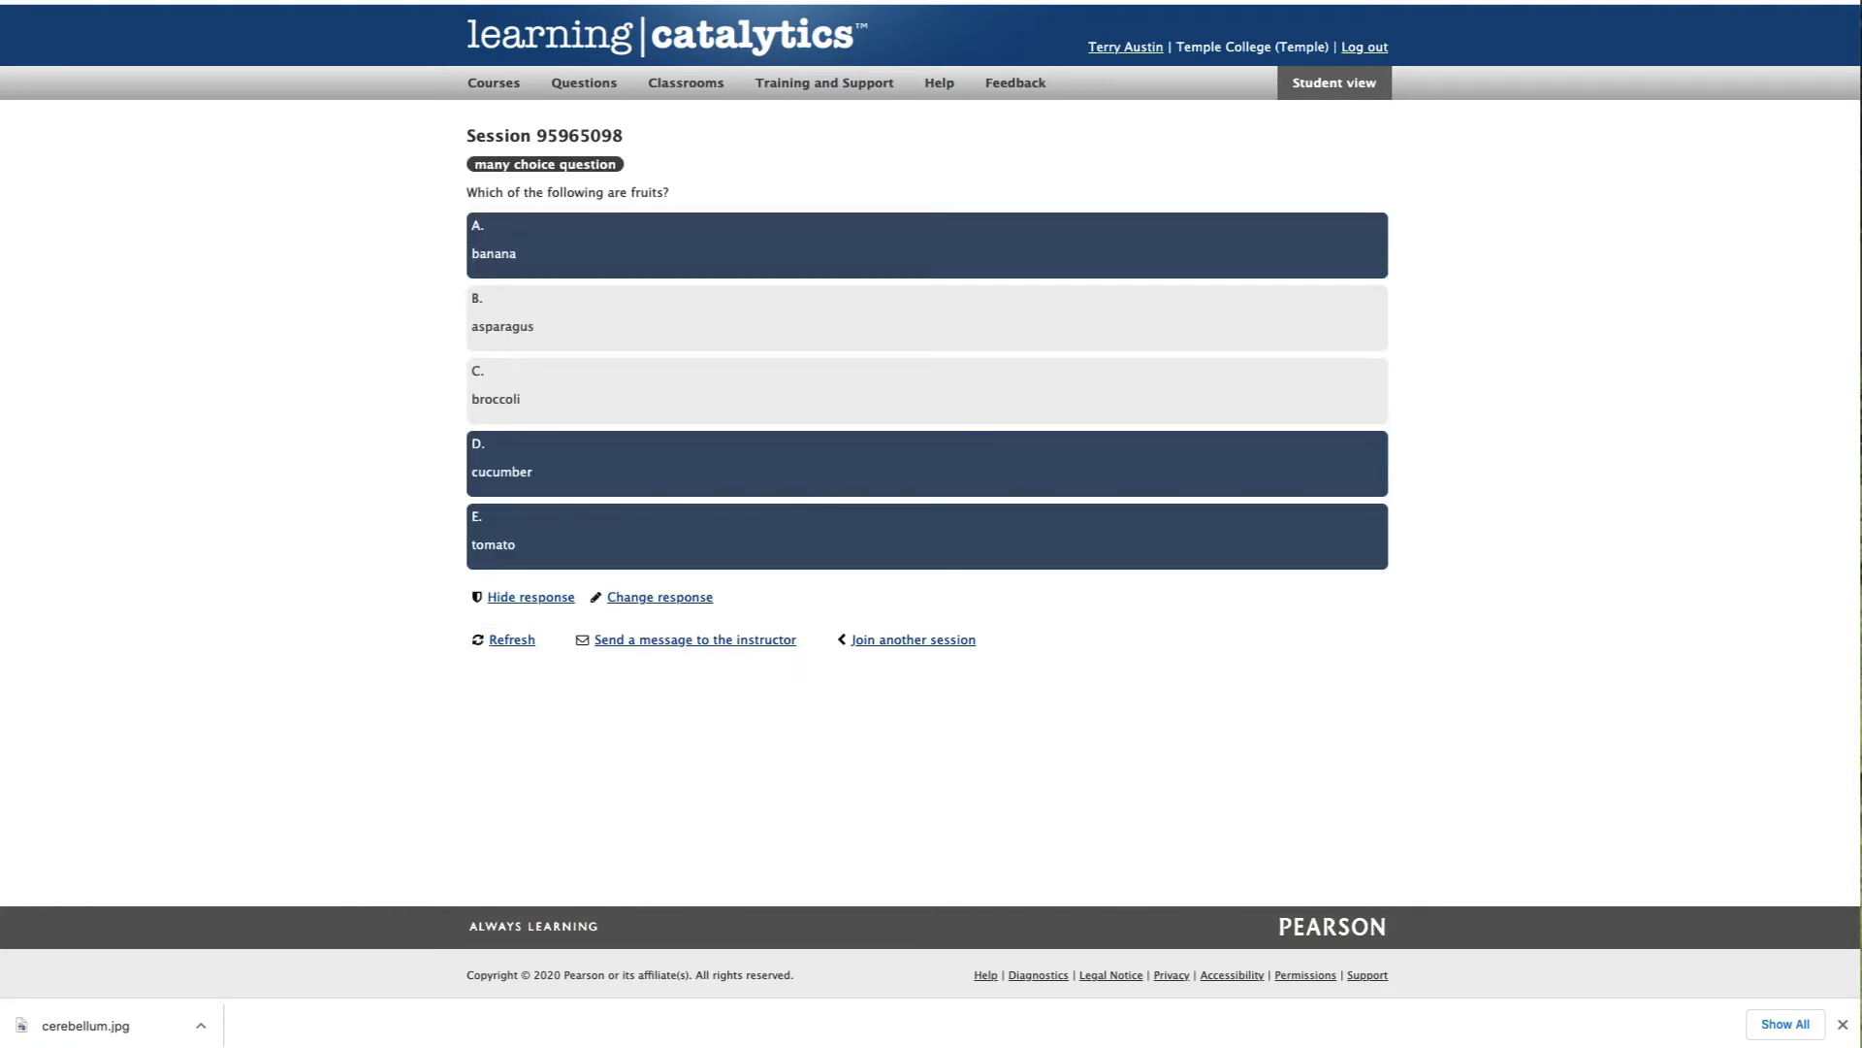
pyautogui.hotkey('ctrl', 'Tab')
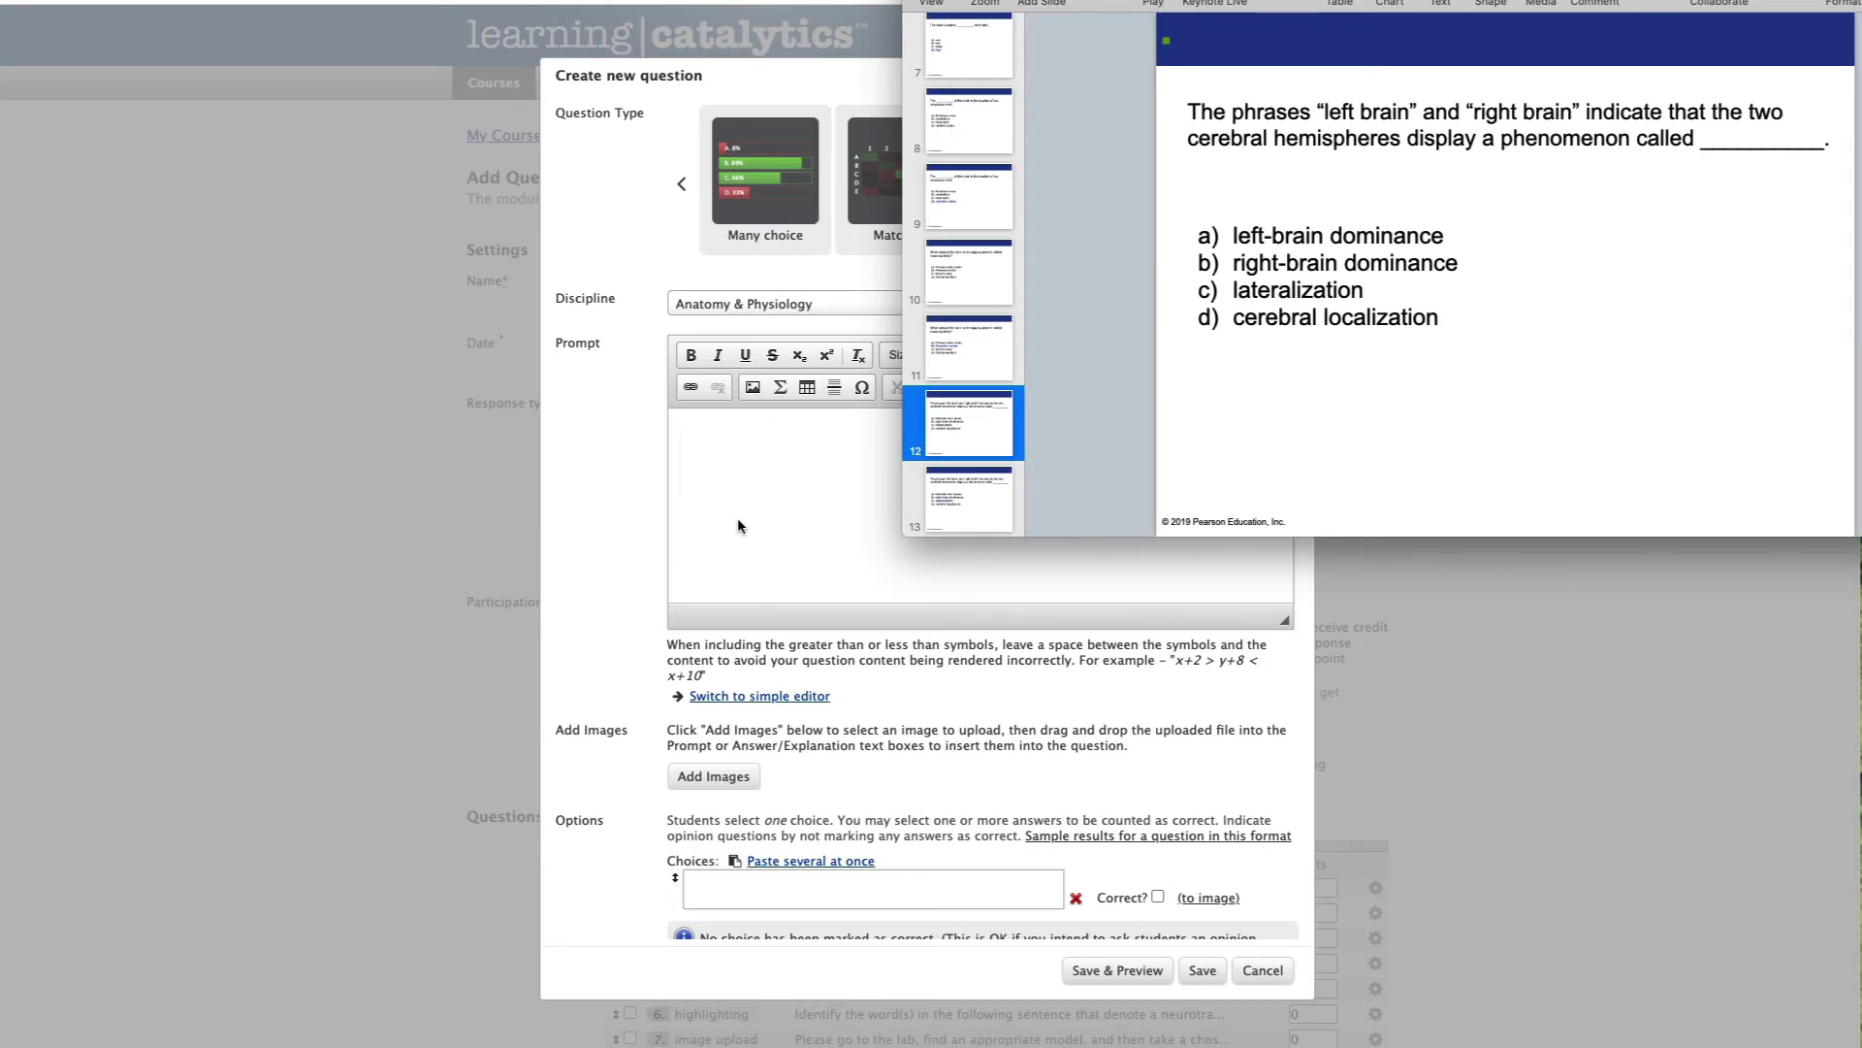
# - Paste the left-brain/right-brain prompt and copy the four answer choices from the slide
pyautogui.click(727, 452)
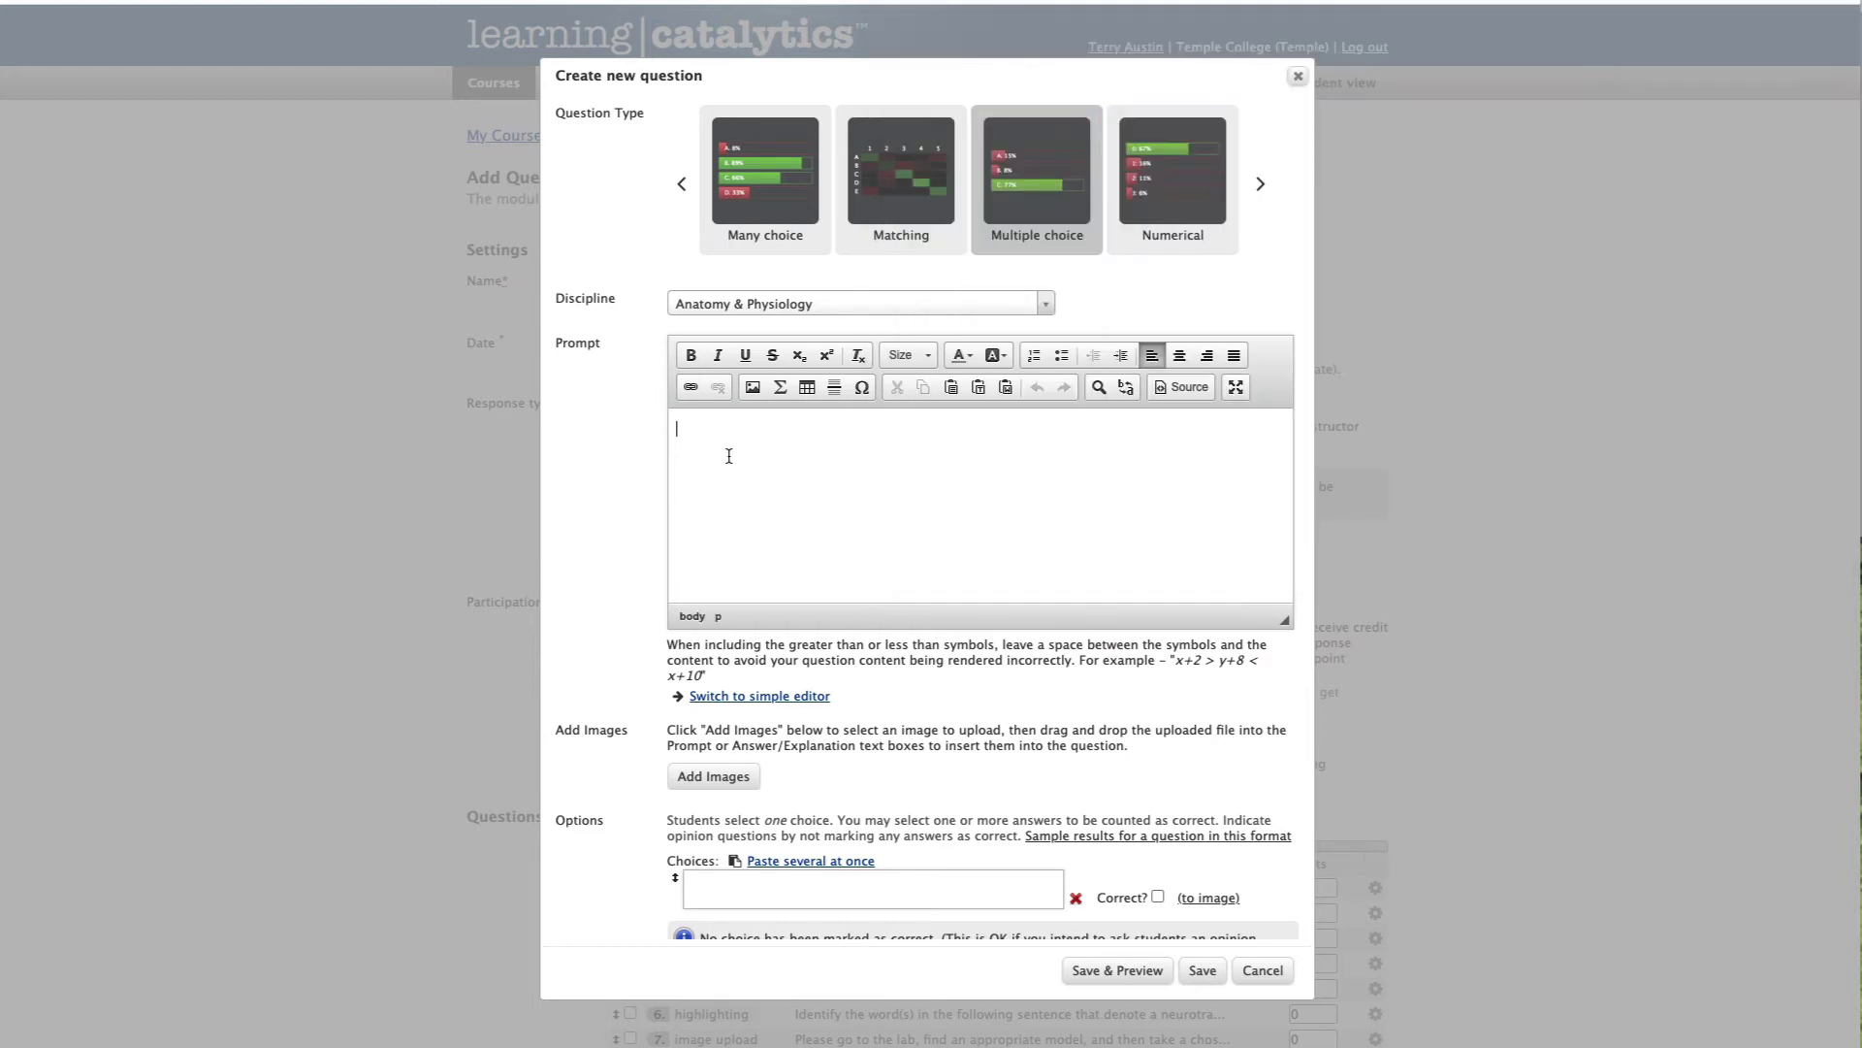
pyautogui.write('The phrases "left brain" and "right brain" indicate that the two cerebral hemispheres display a phenomenon called __________.')
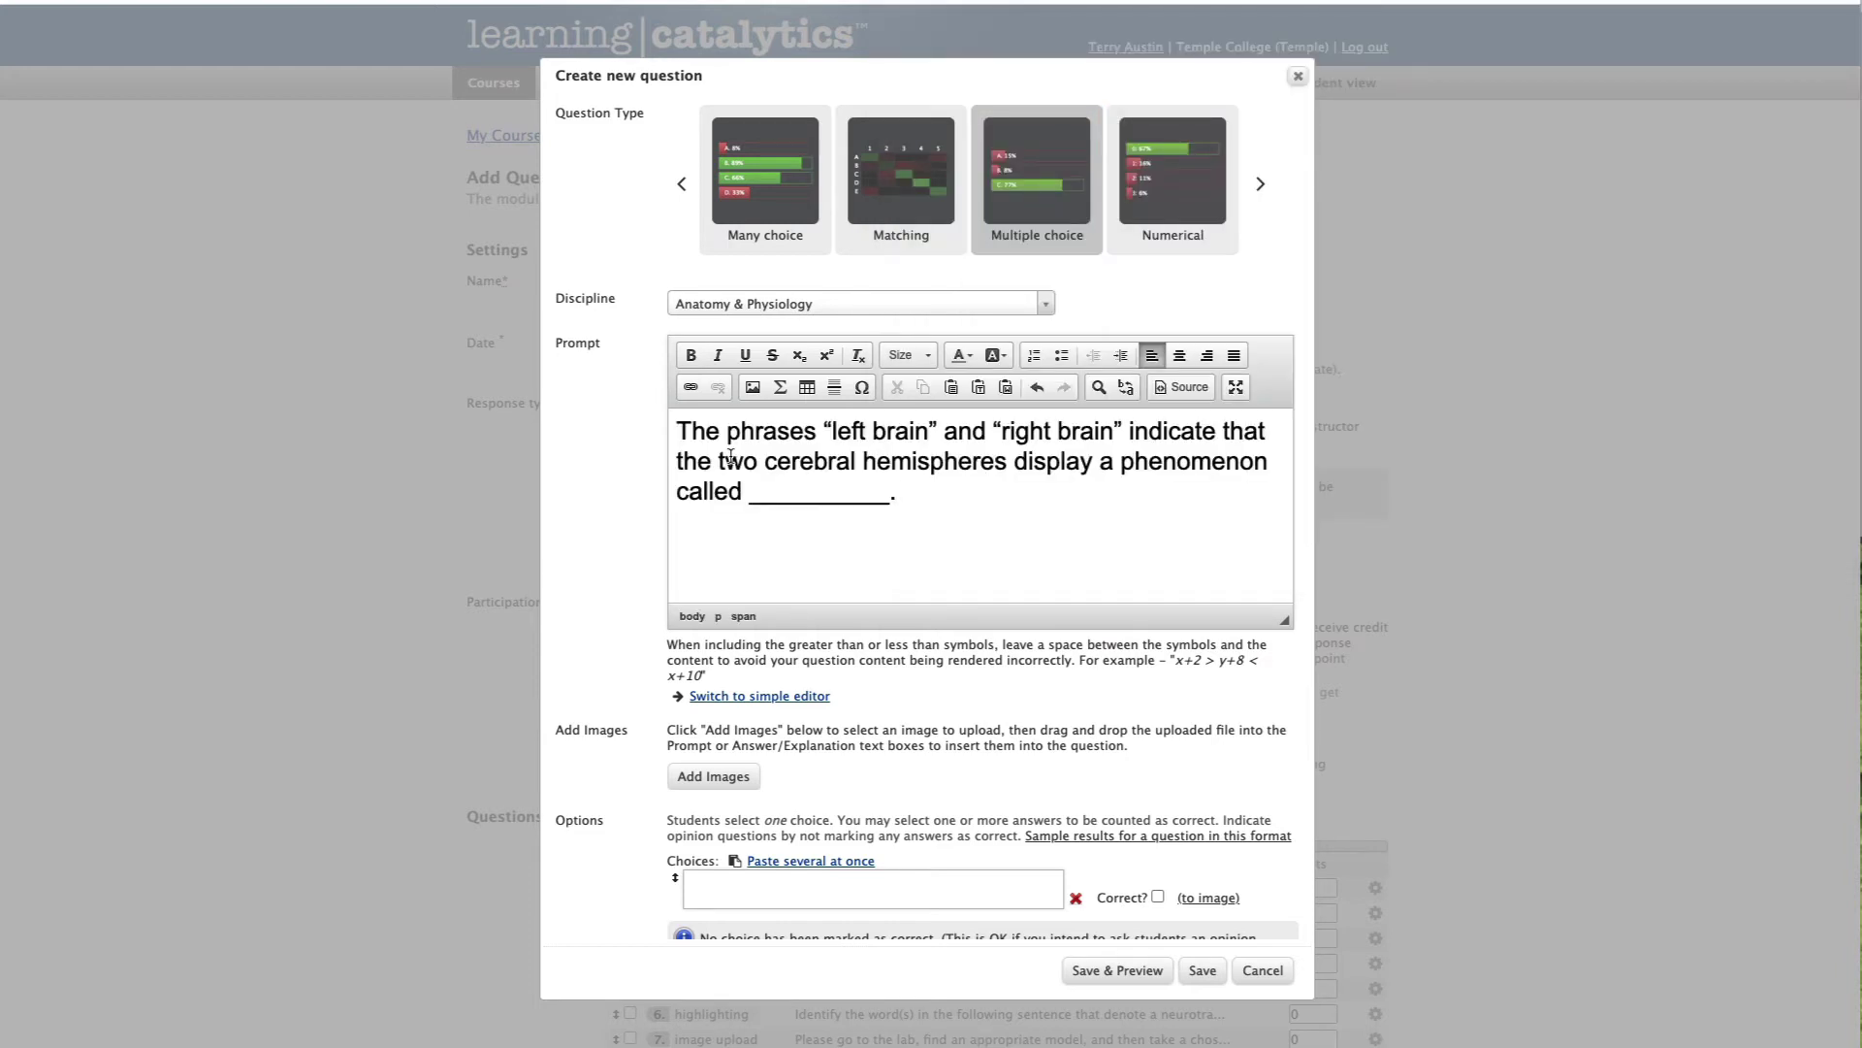
pyautogui.click(1848, 332)
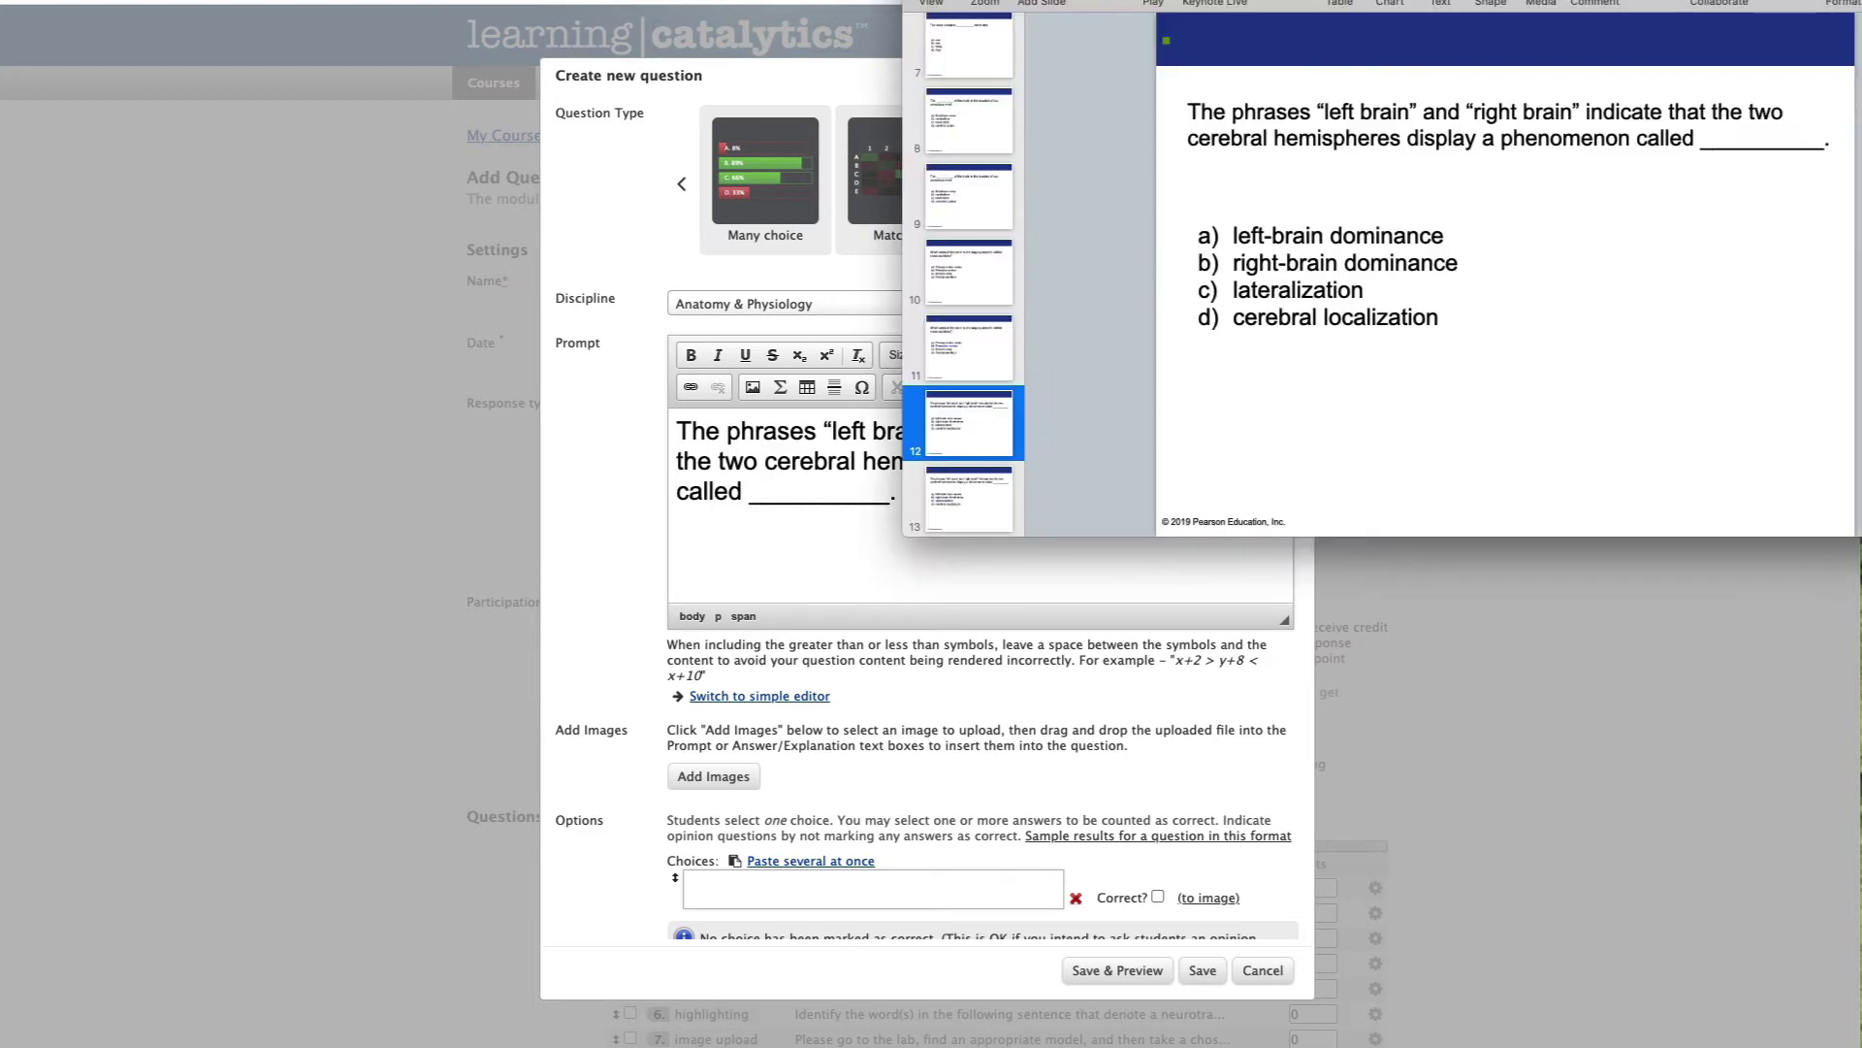
pyautogui.click(1415, 244)
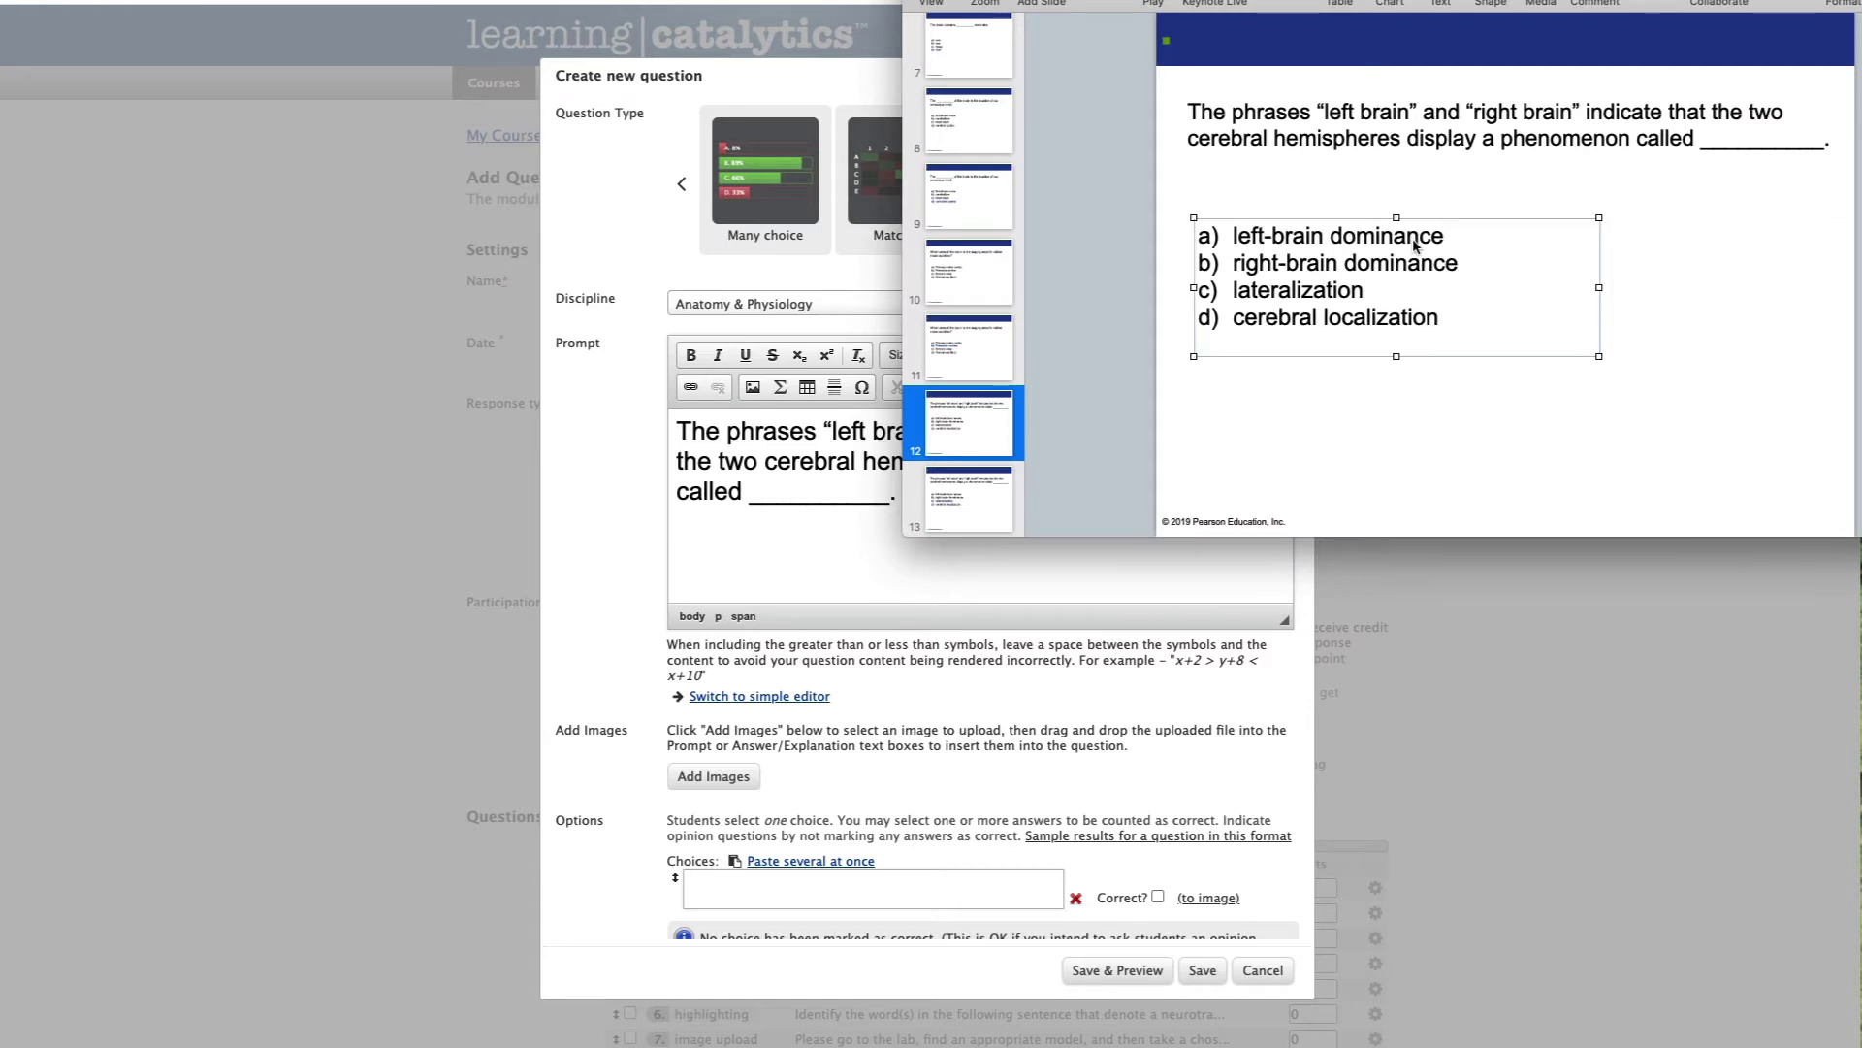
pyautogui.tripleClick(1244, 239)
pyautogui.press('super+a')
pyautogui.press('super+c')
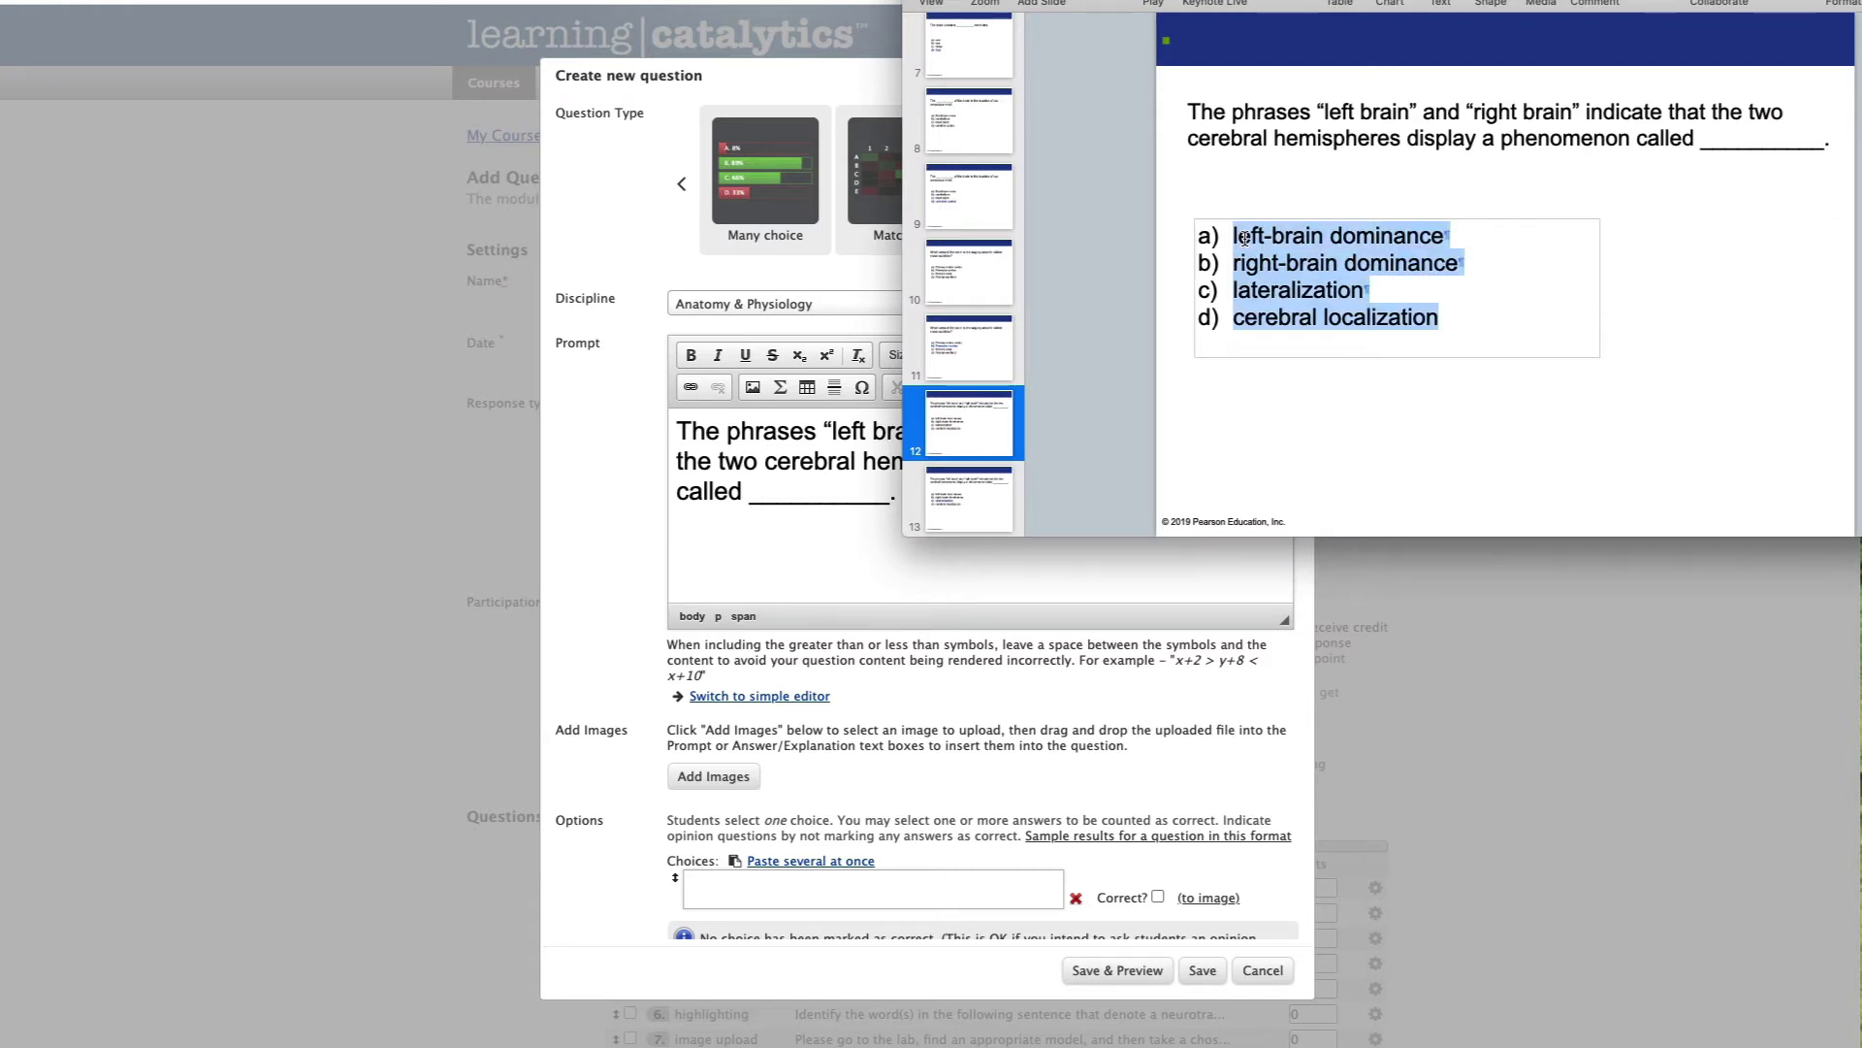
# - Add all four choices at once with Paste several at once and save the question
pyautogui.click(887, 760)
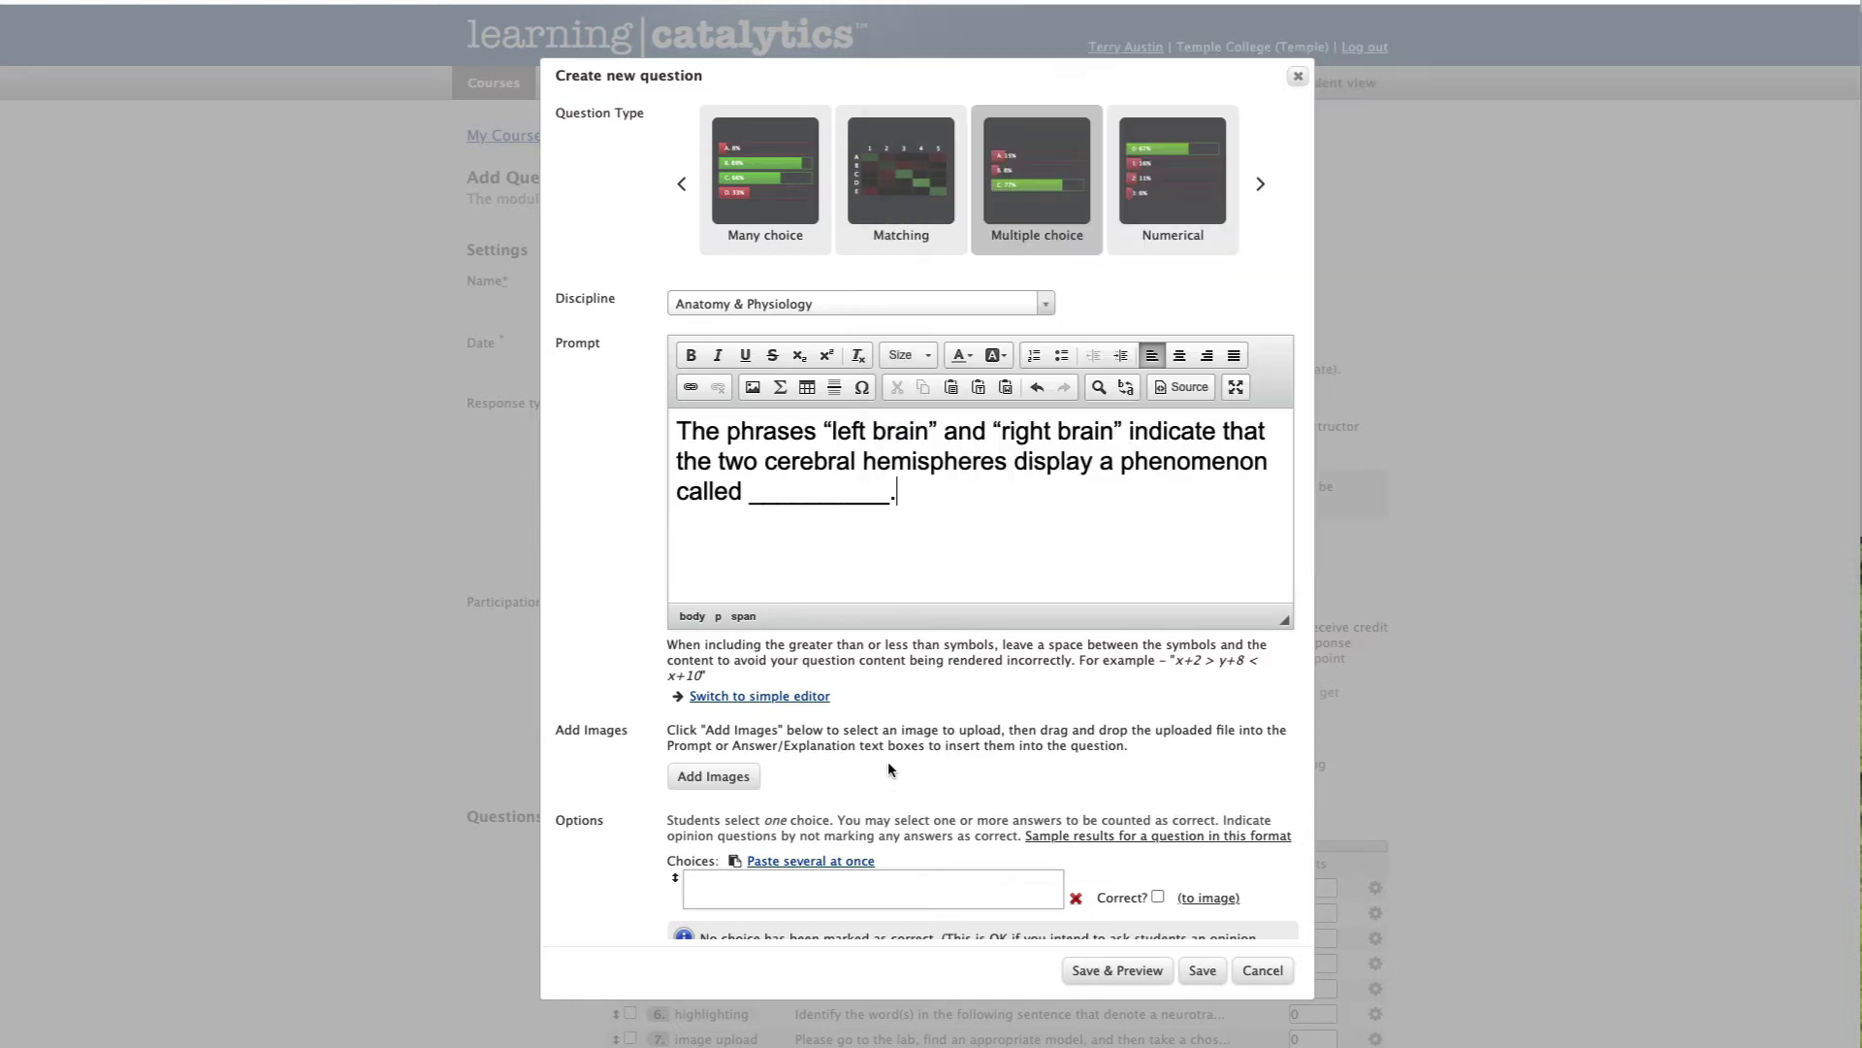
pyautogui.scroll(-2, 888, 761)
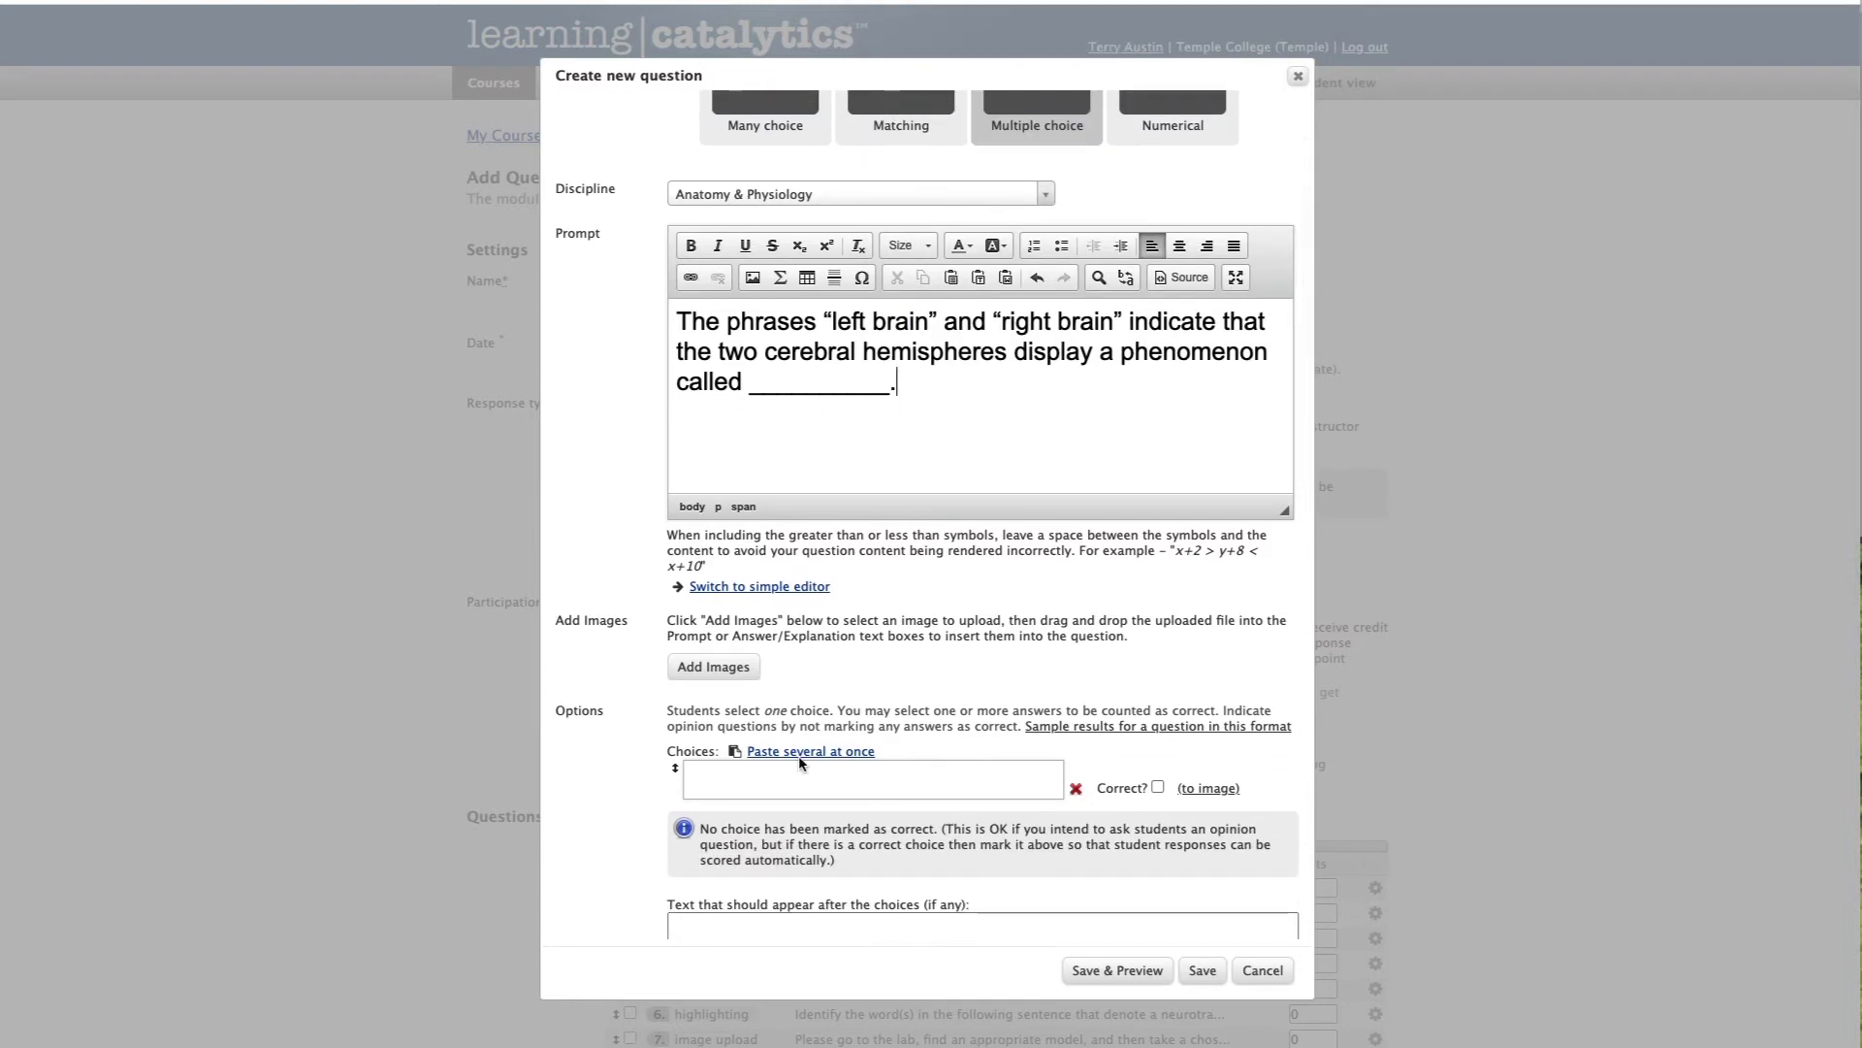
pyautogui.click(802, 757)
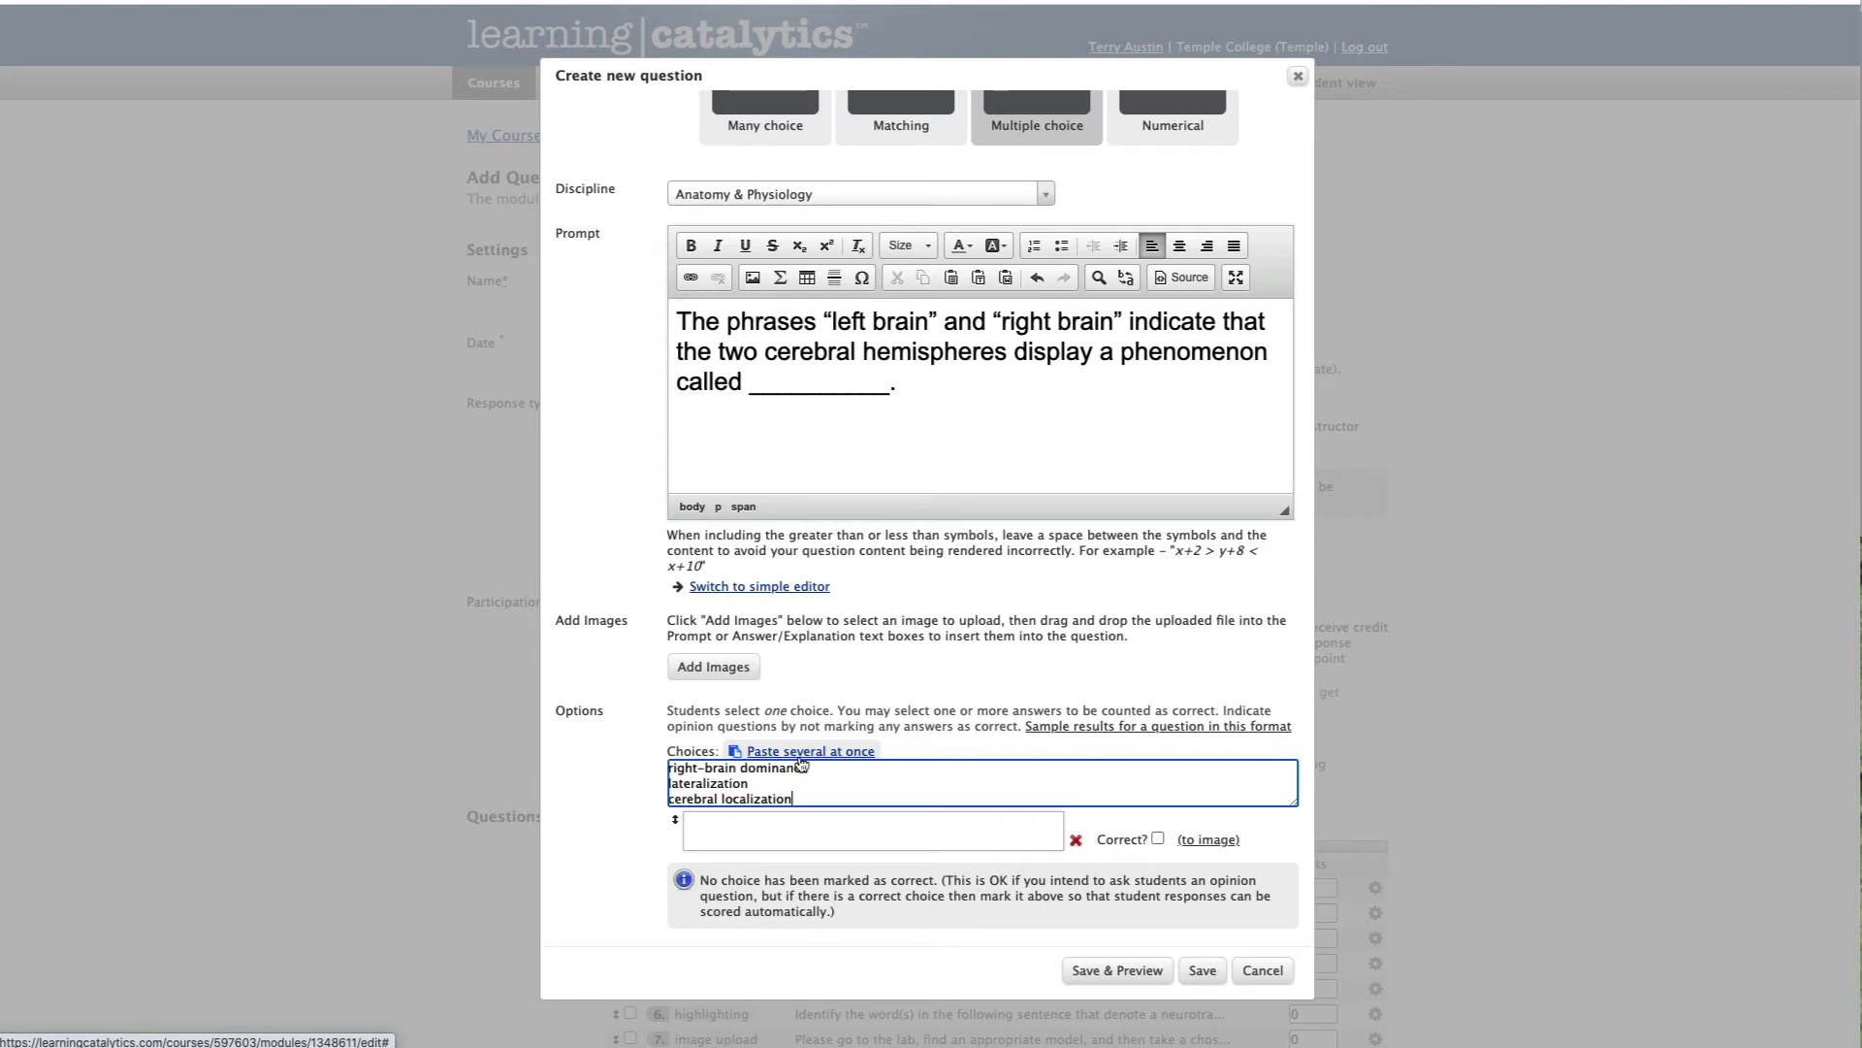
pyautogui.press('super+v')
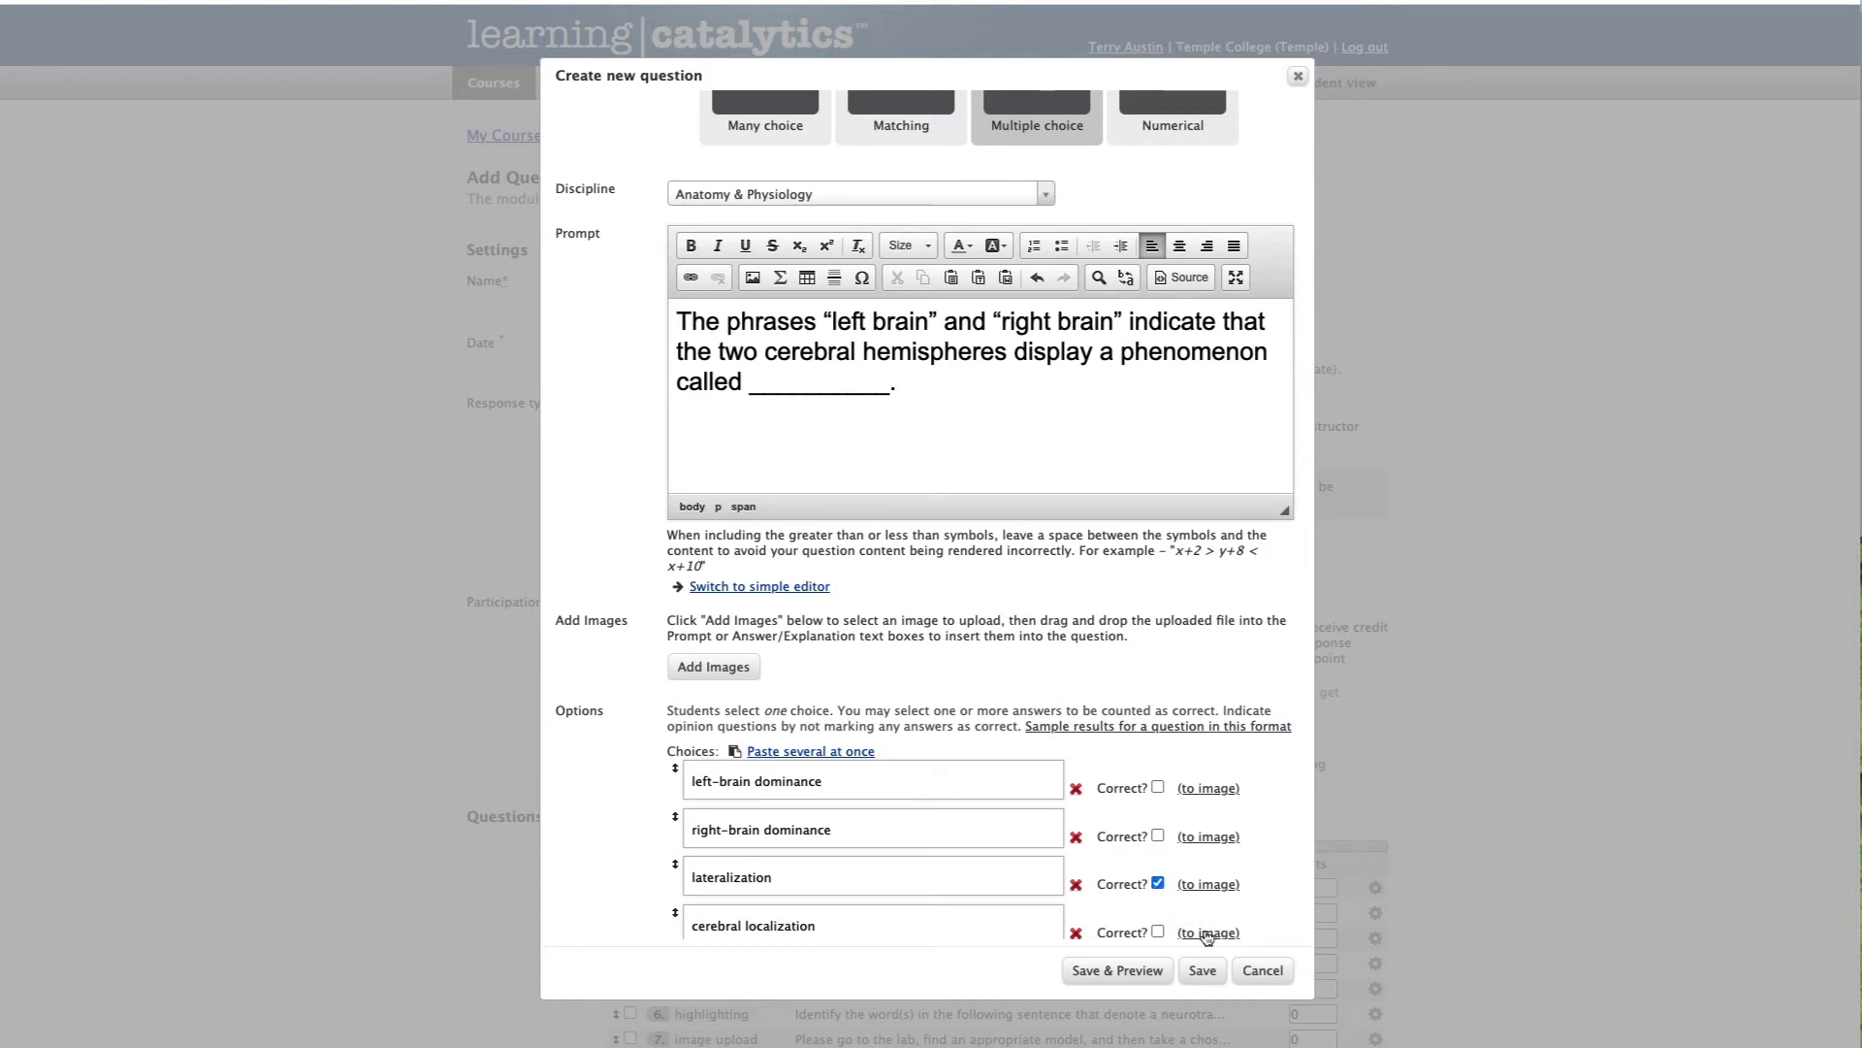
pyautogui.click(1202, 970)
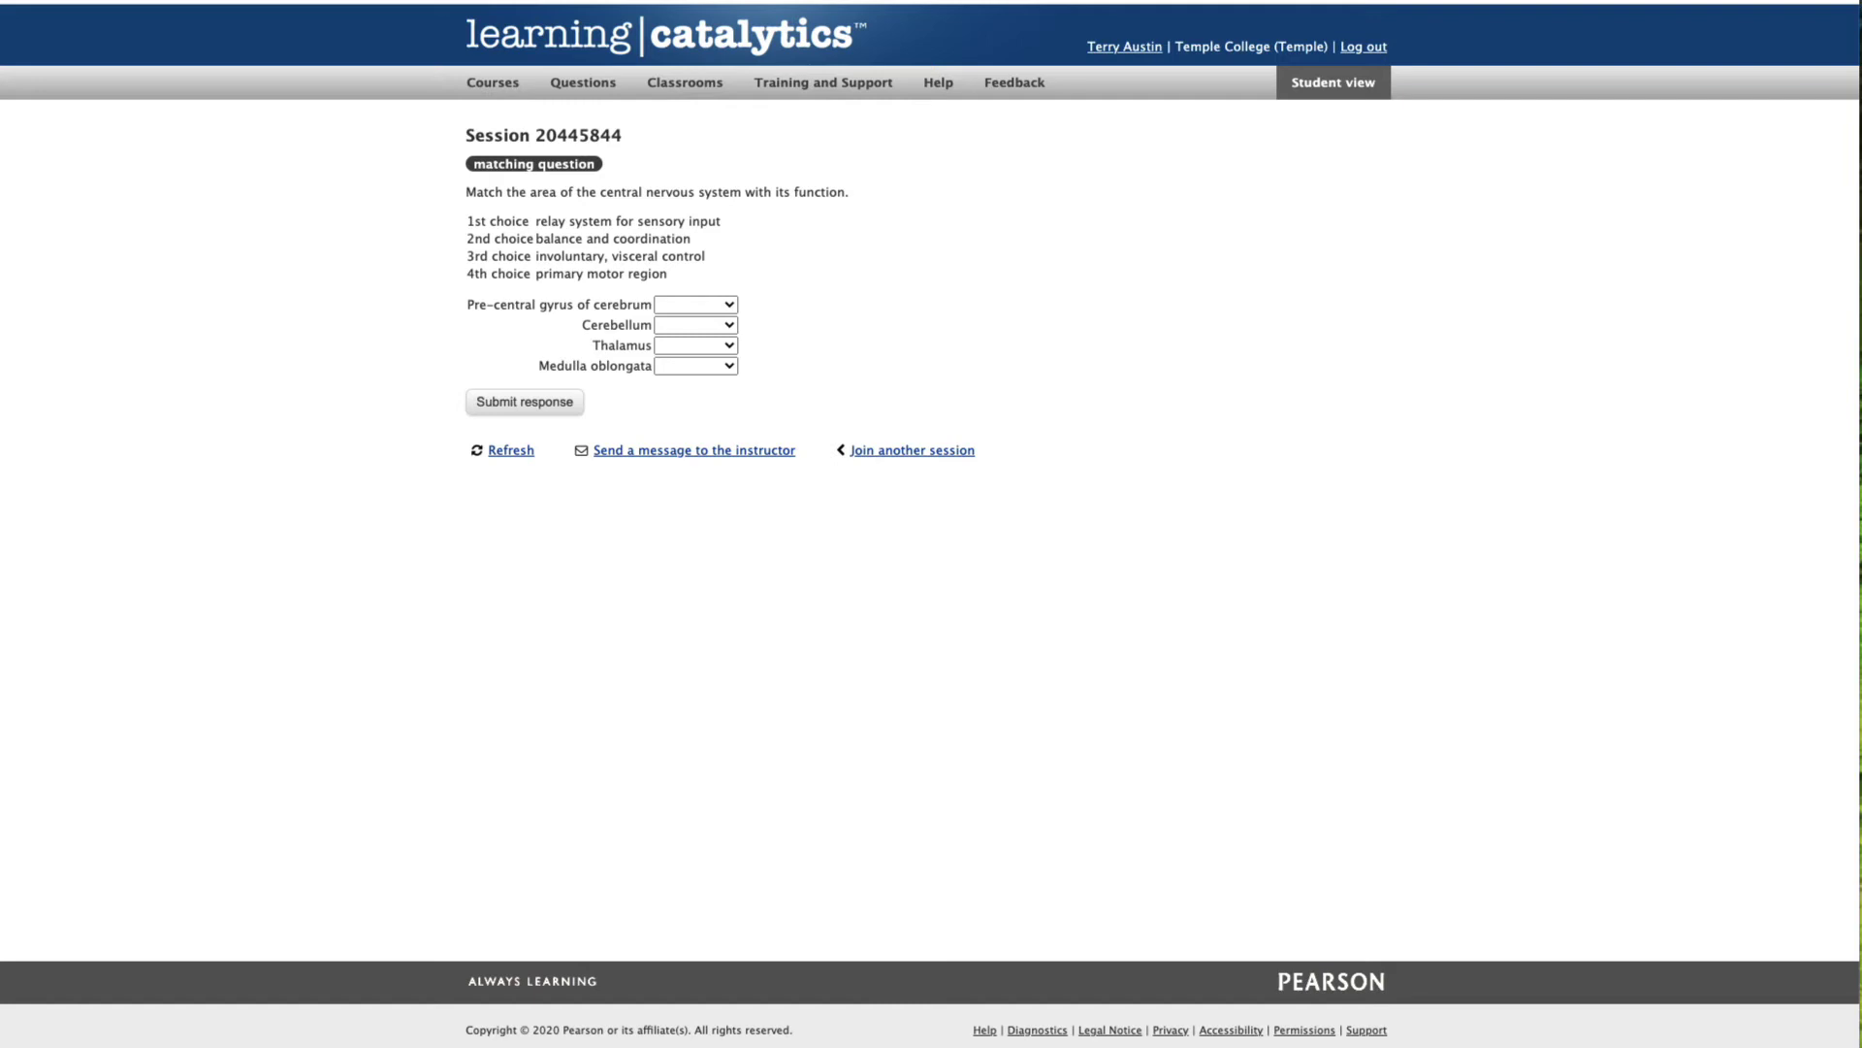
# - Match Thalamus to 1st, Cerebellum to 2nd, Pre-central gyrus to 4th, Medulla oblongata to 2nd
pyautogui.click(725, 347)
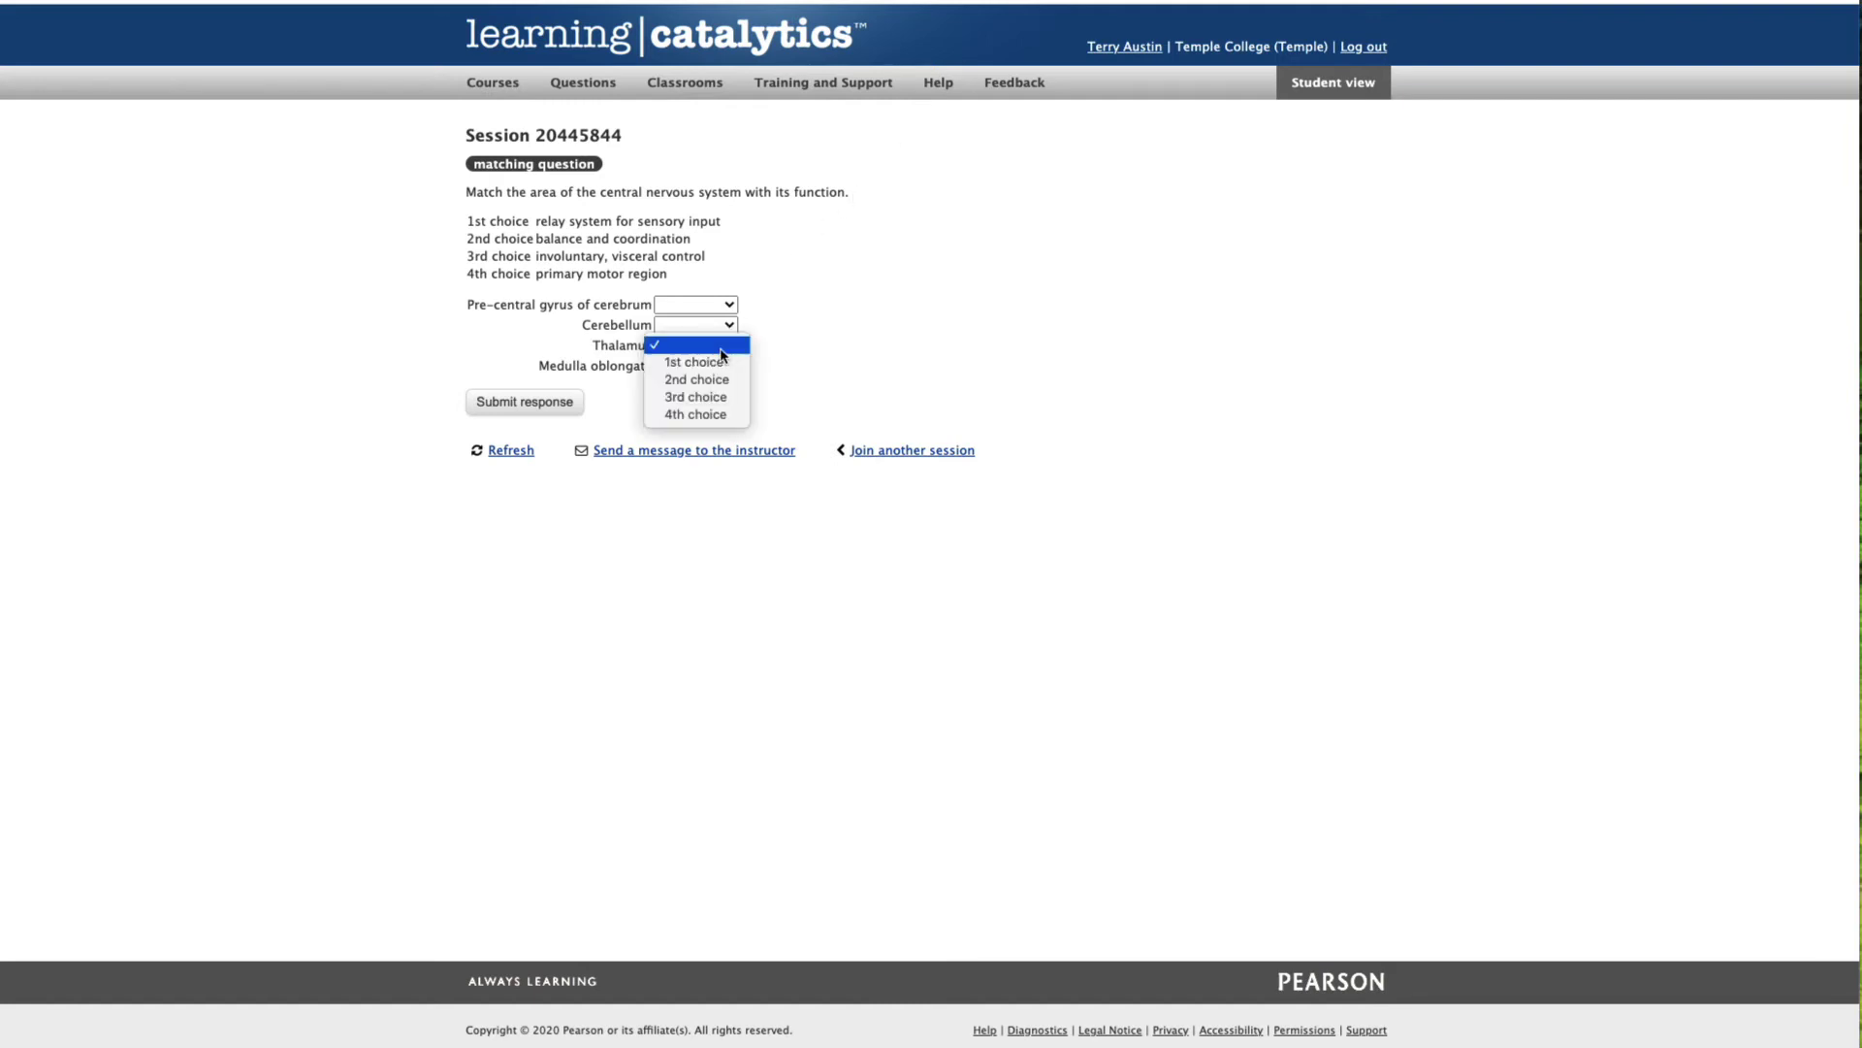
pyautogui.click(726, 362)
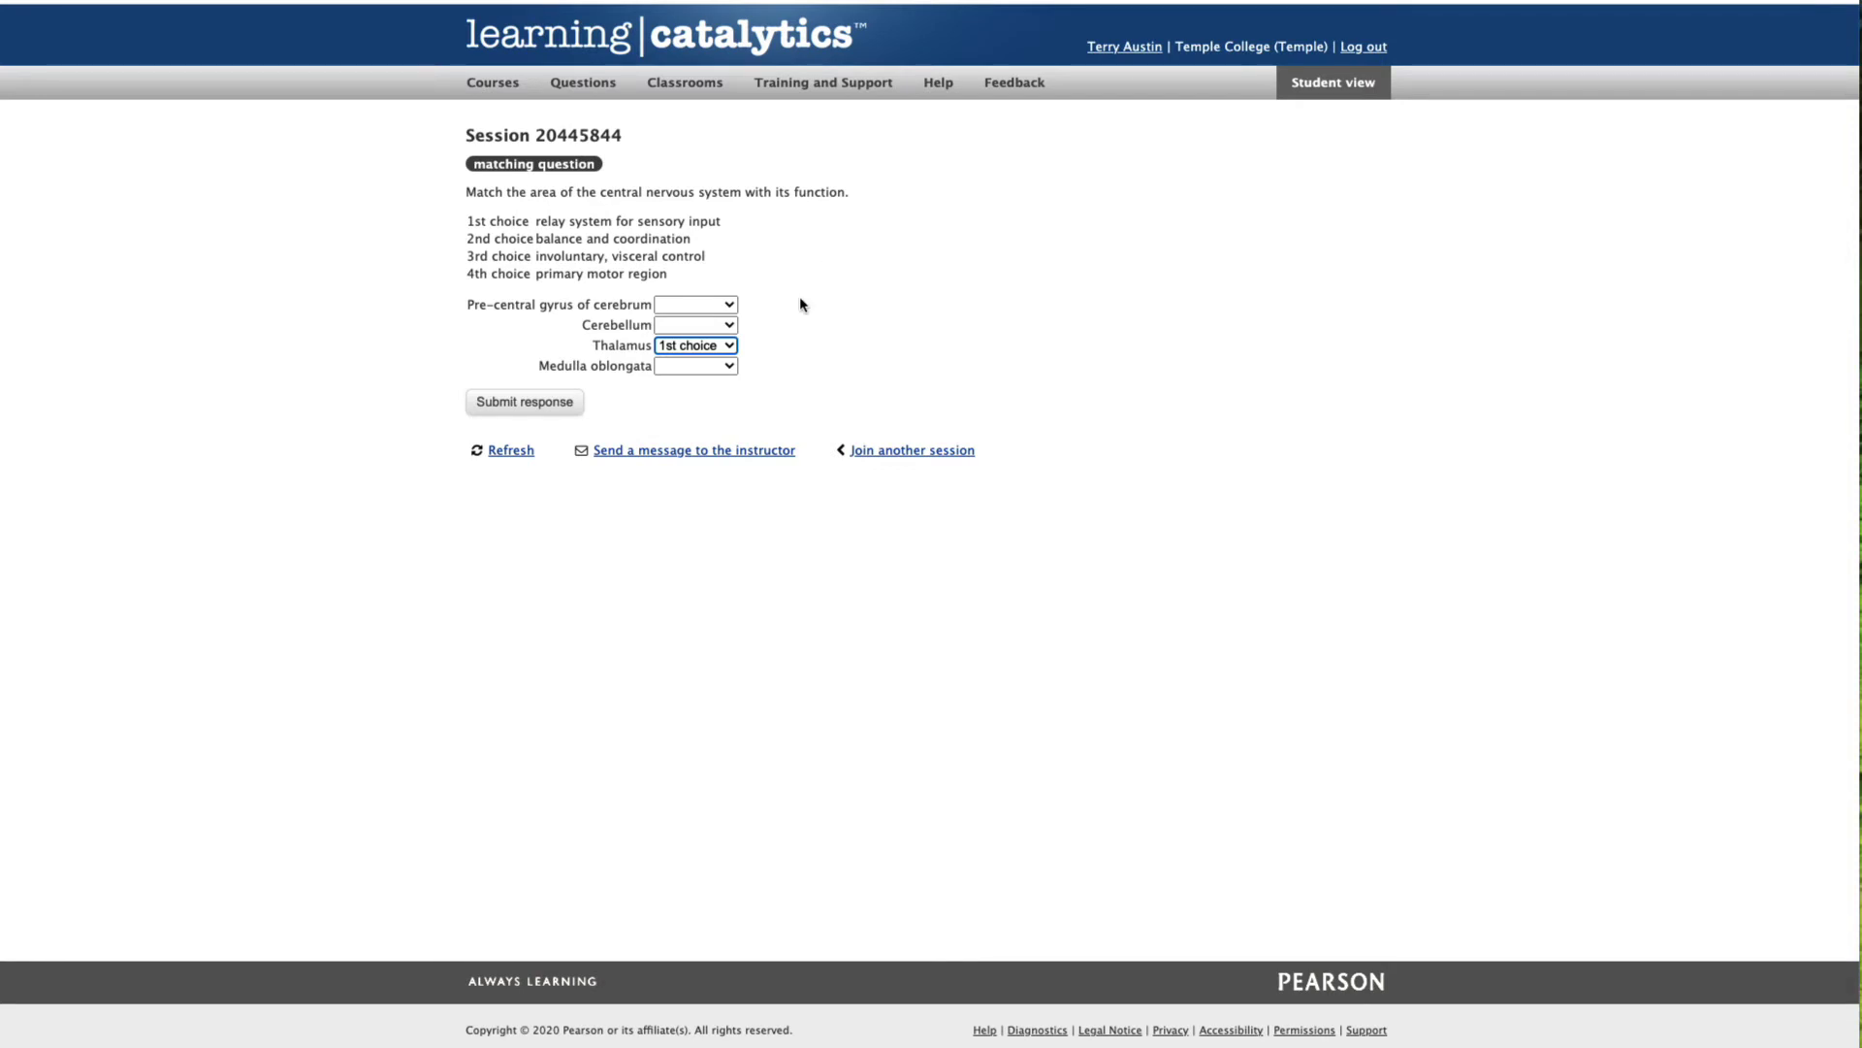
pyautogui.click(724, 326)
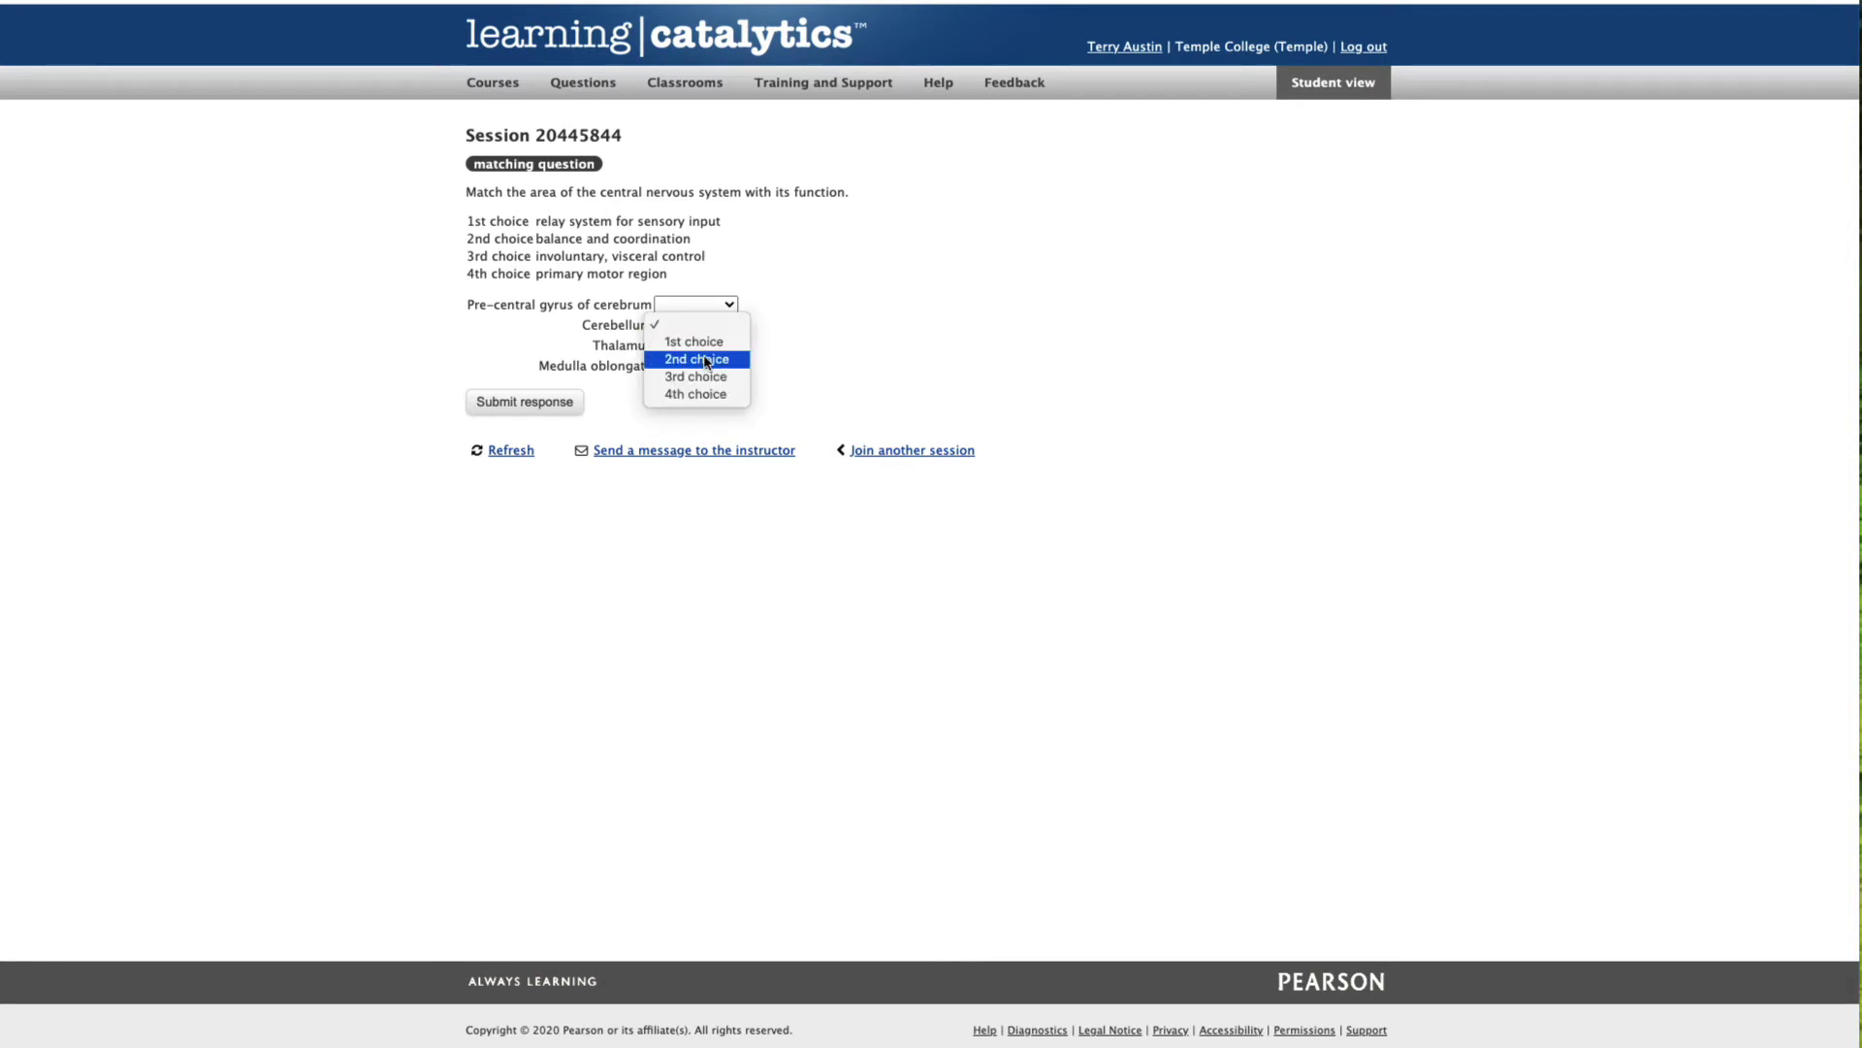
pyautogui.click(704, 361)
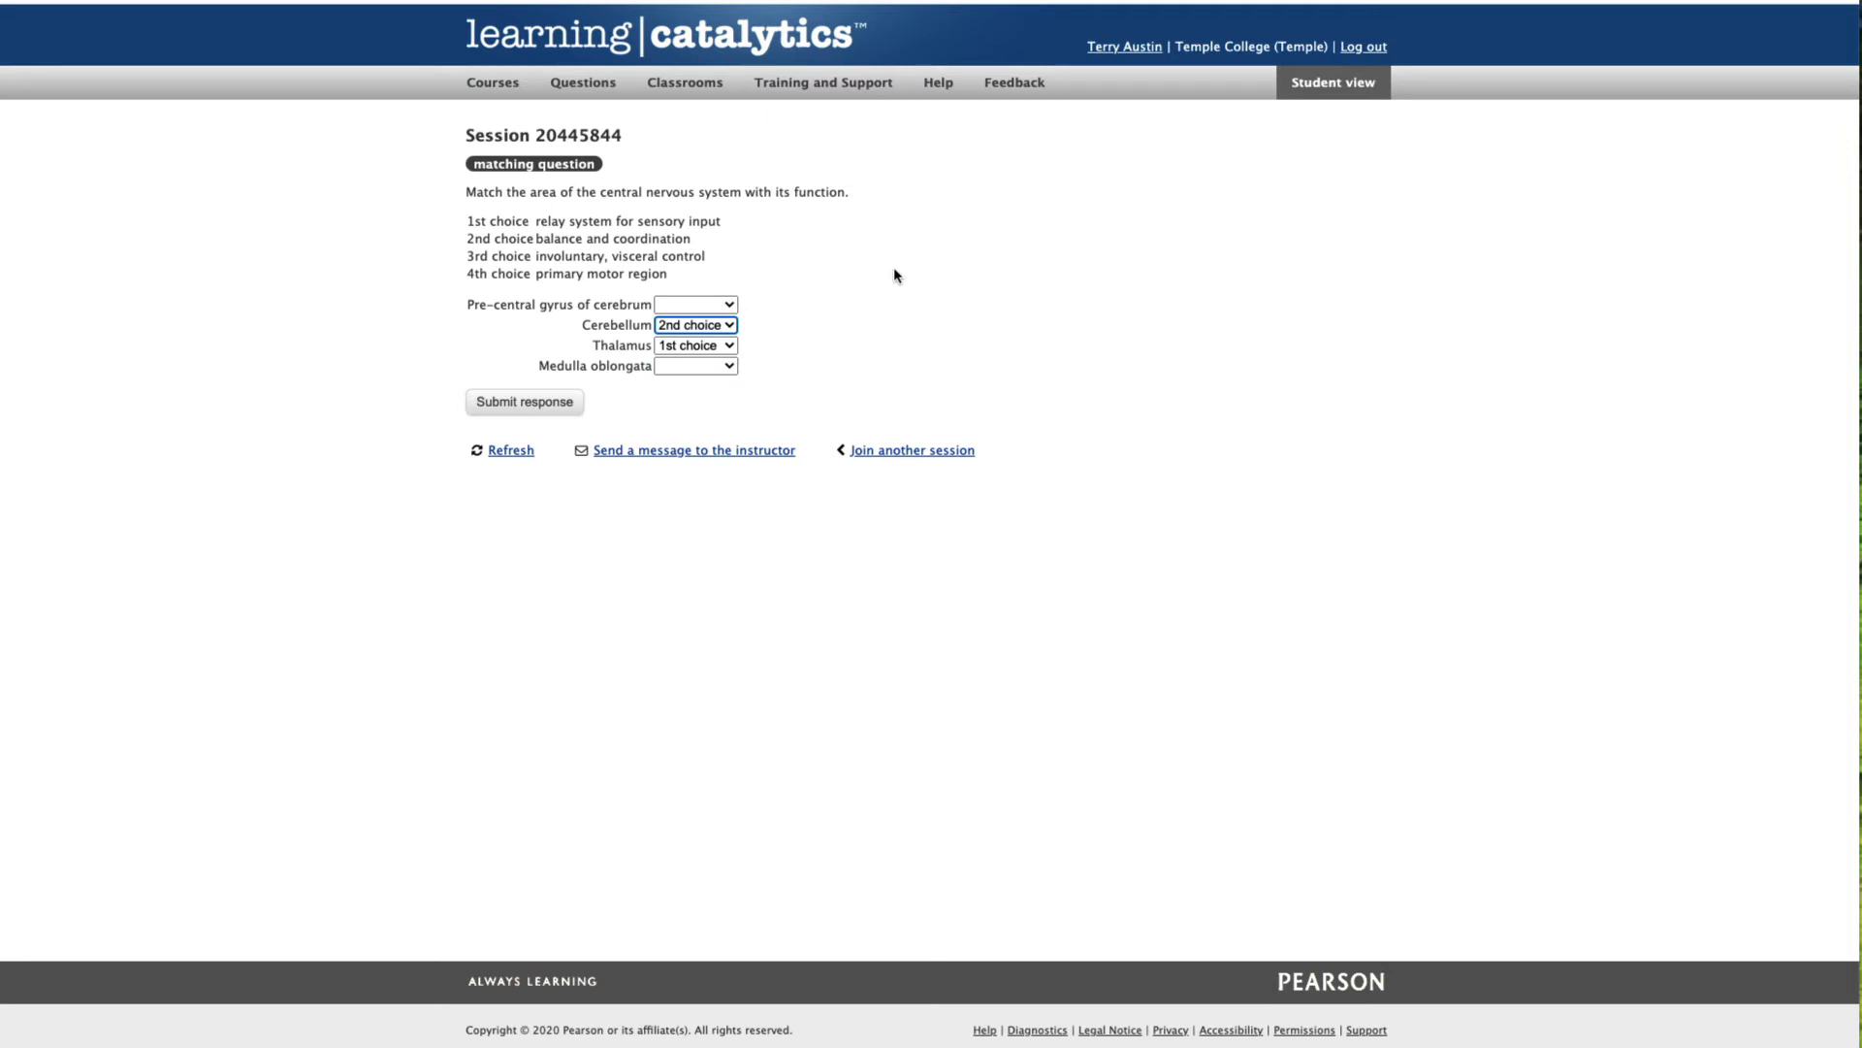
pyautogui.click(732, 306)
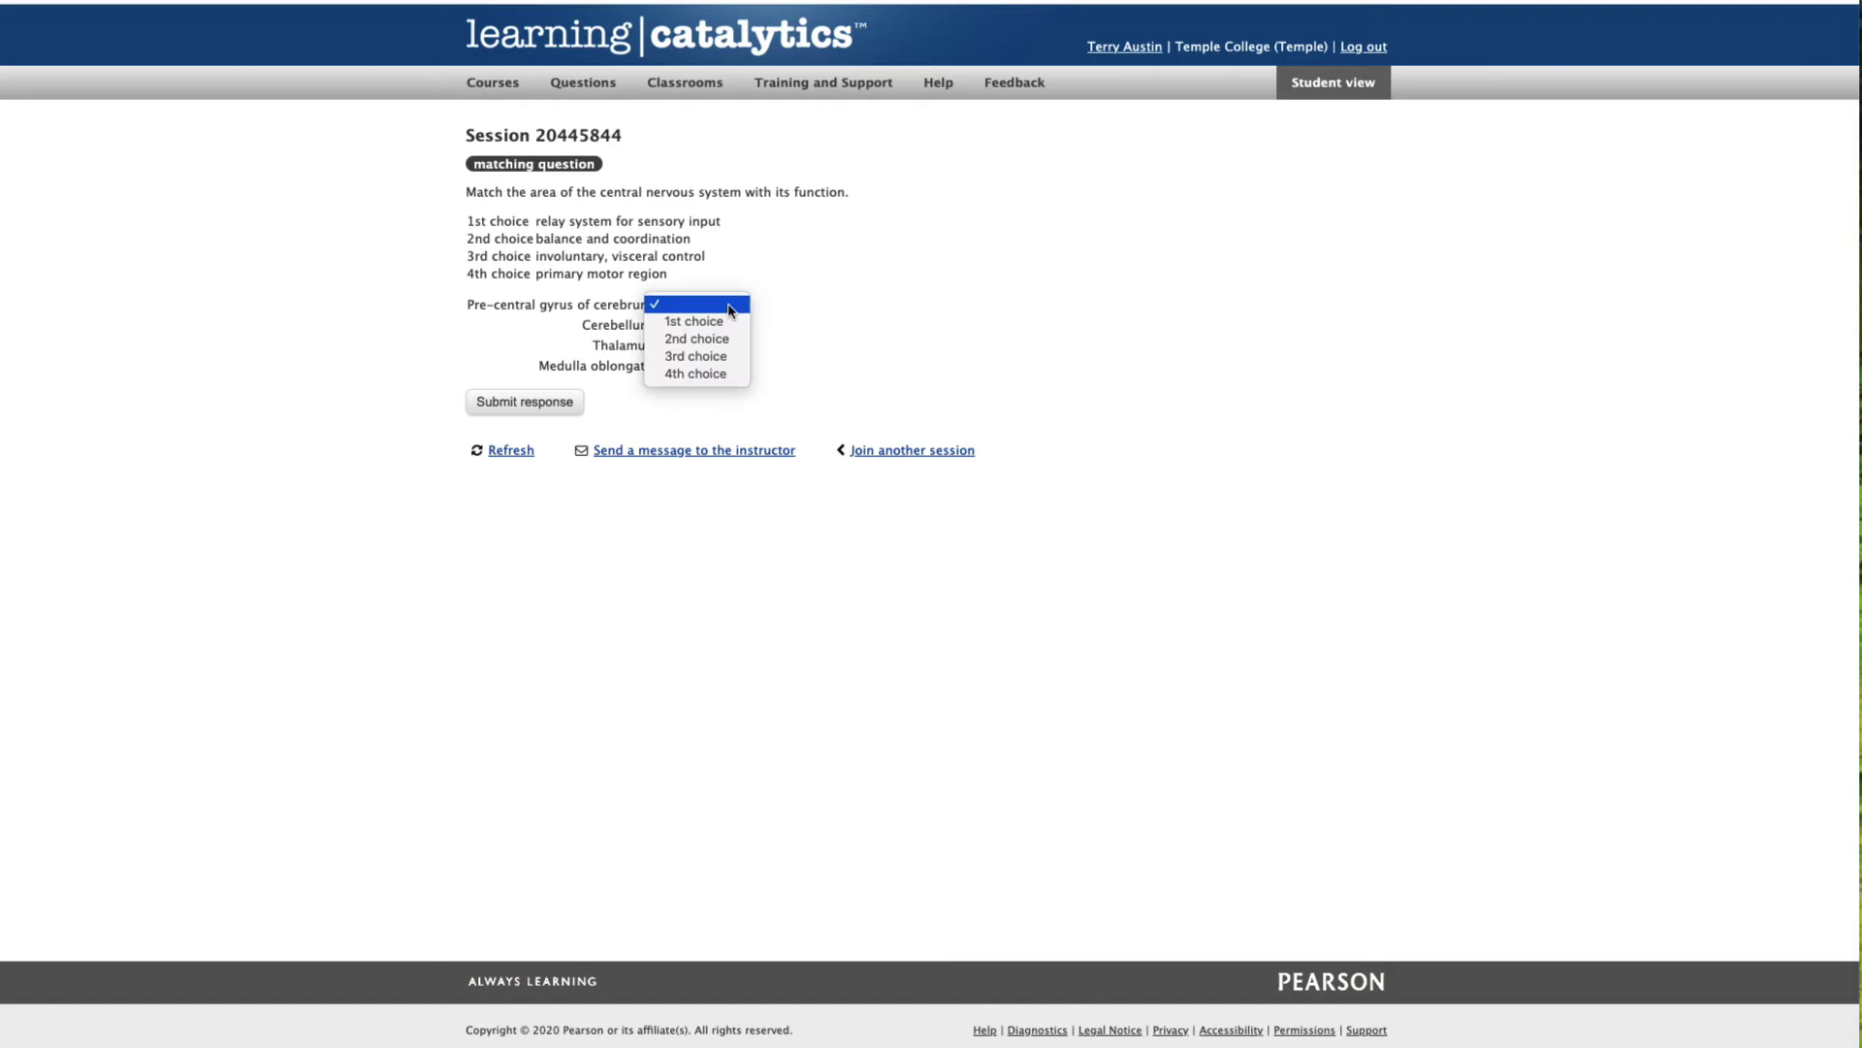
pyautogui.click(702, 372)
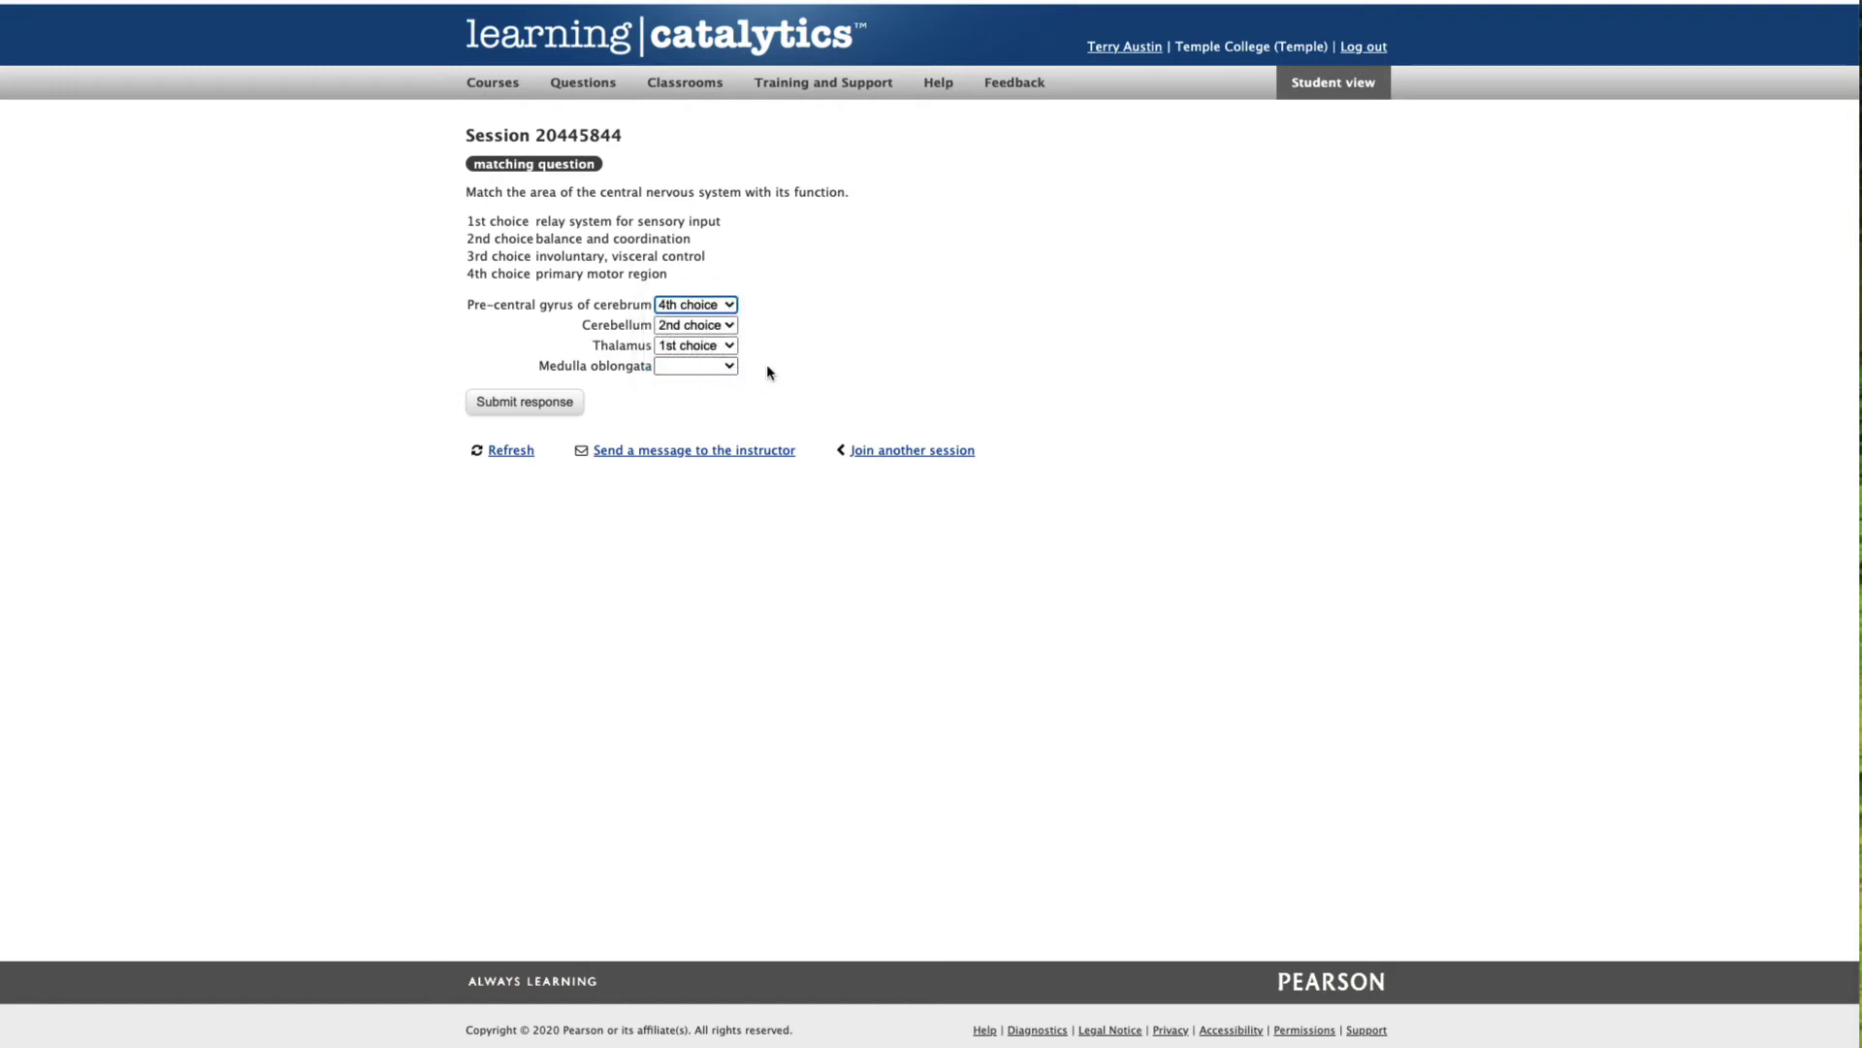
pyautogui.click(725, 369)
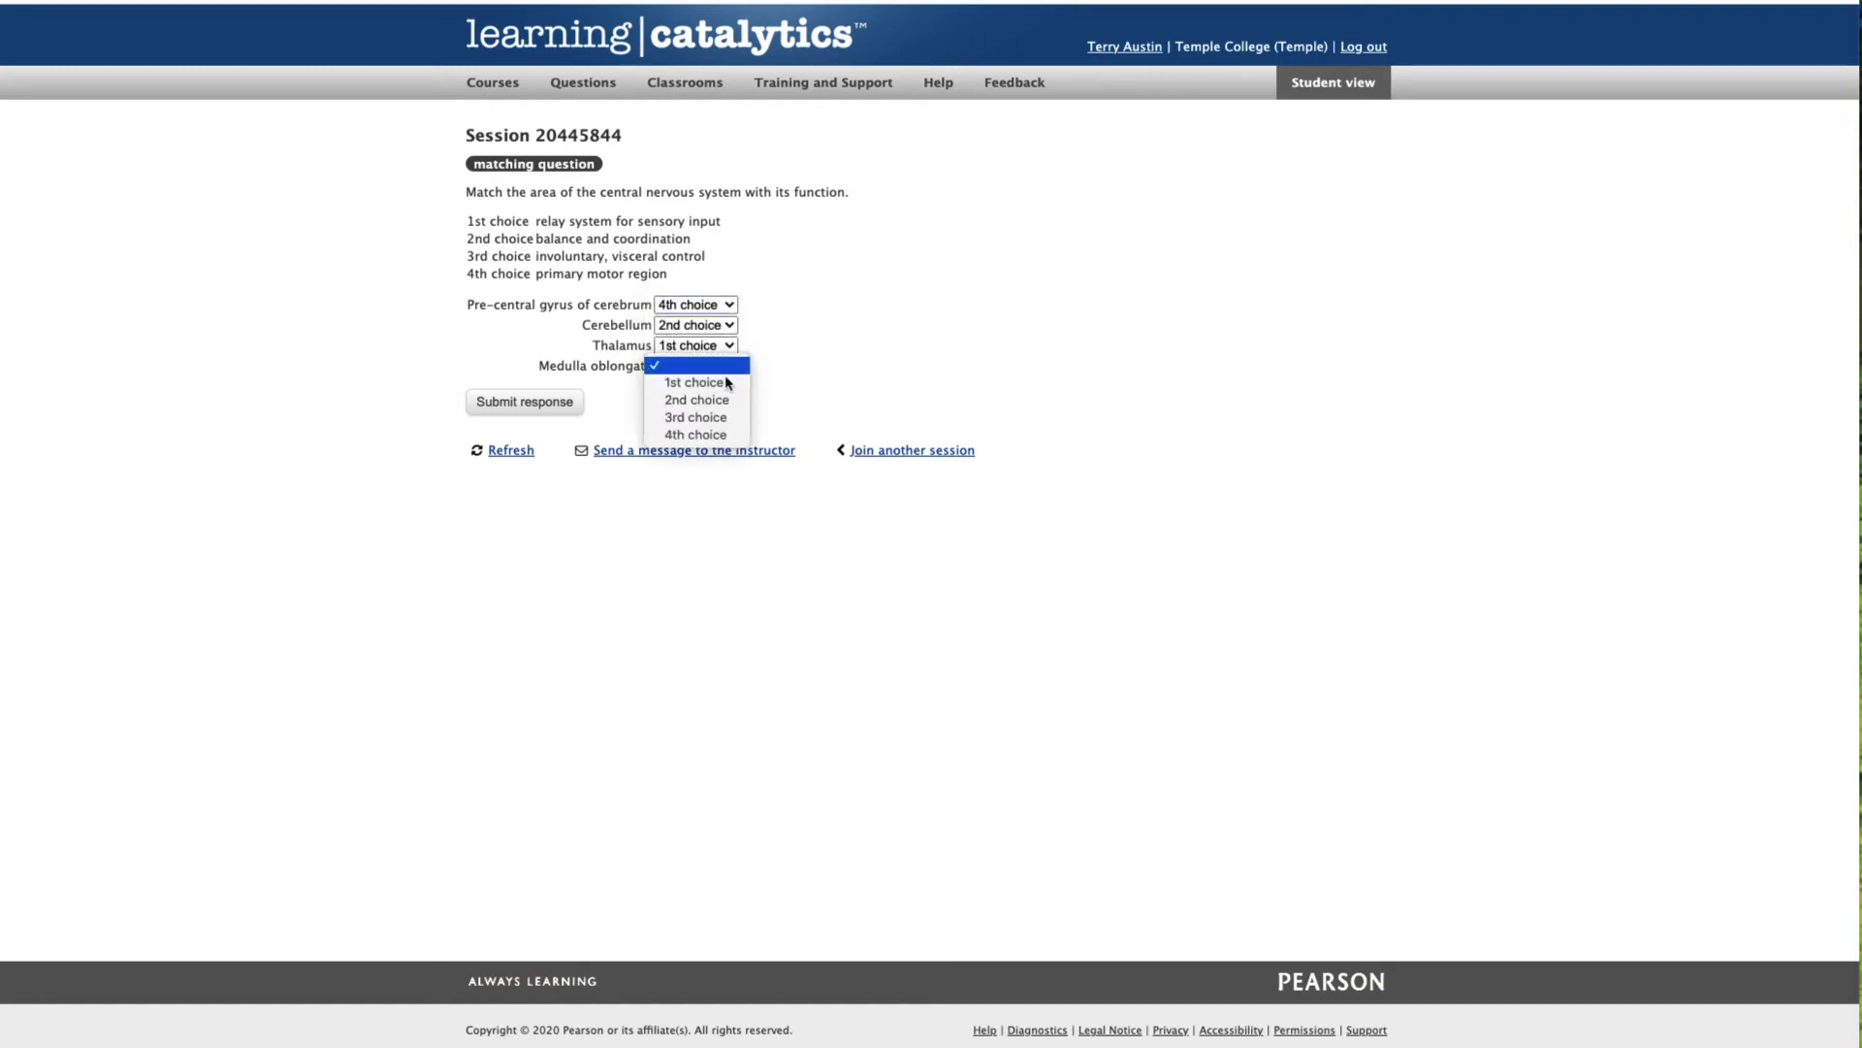
pyautogui.click(713, 394)
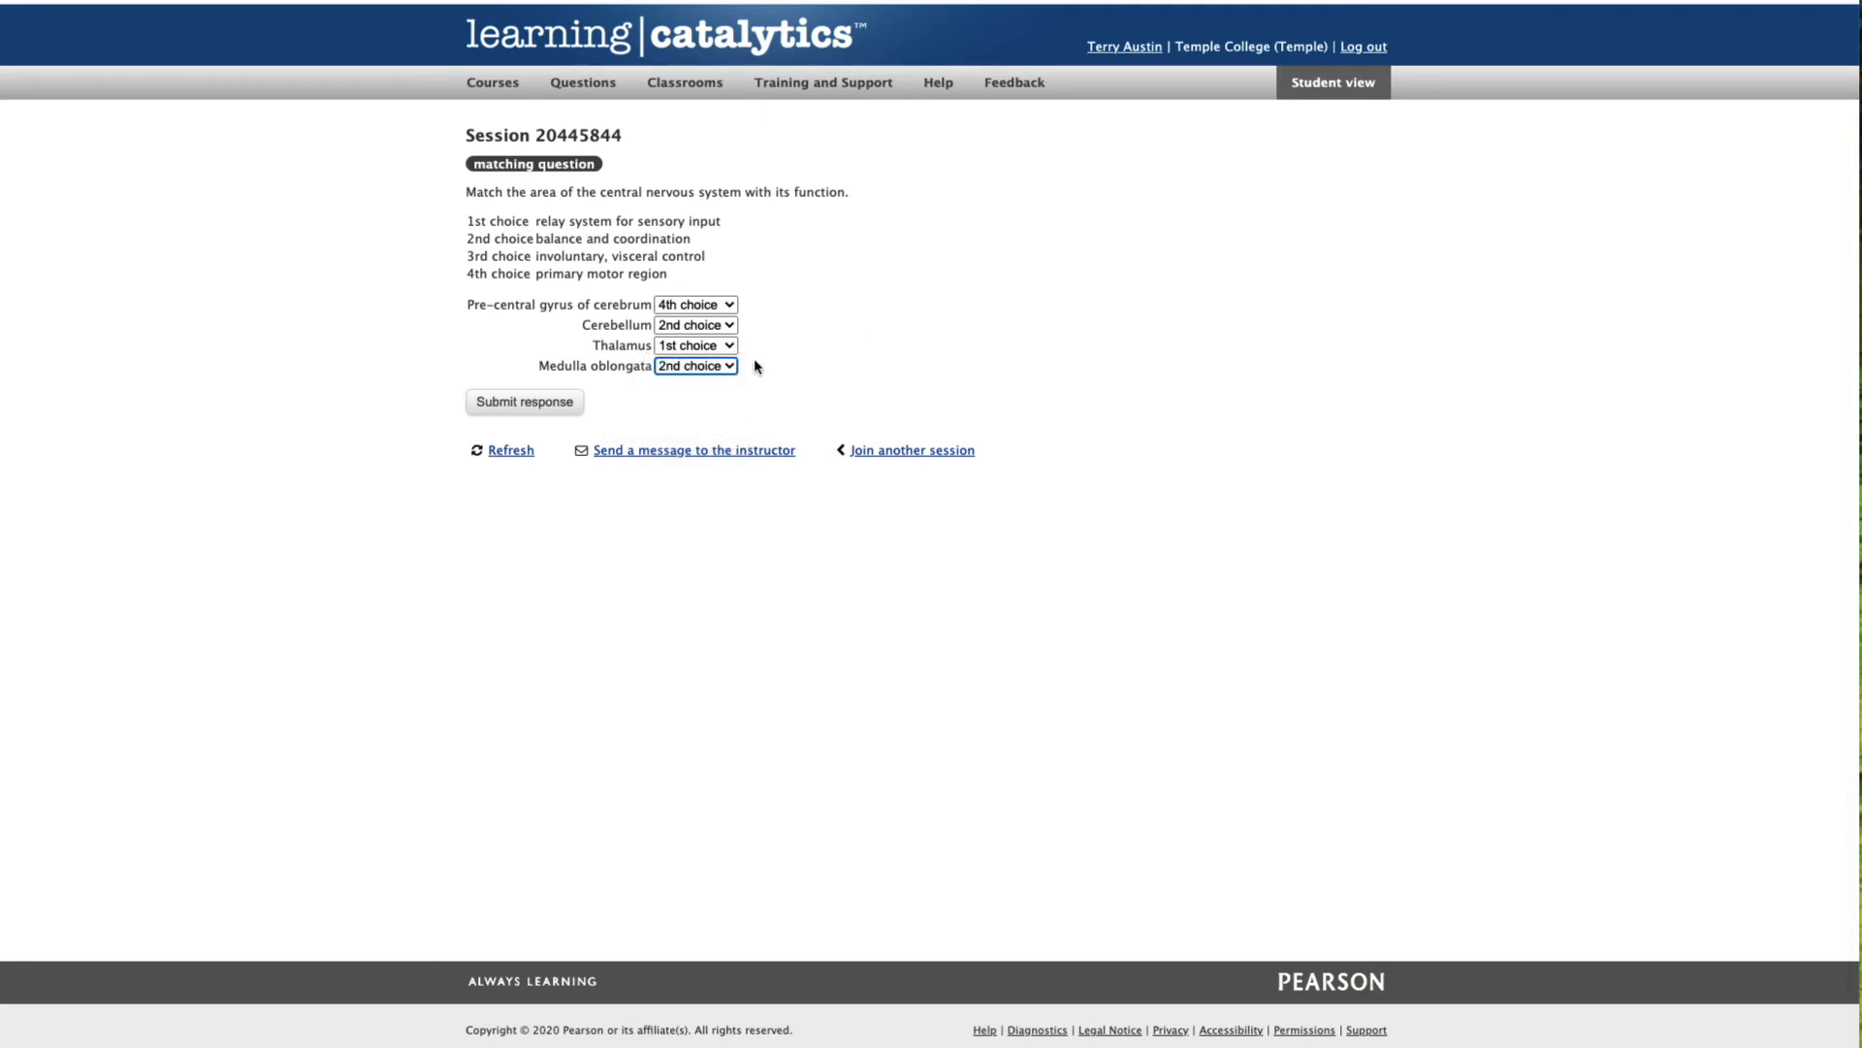
# - Change Medulla oblongata to 1st and Thalamus to 2nd, then submit the matching answer
pyautogui.click(730, 371)
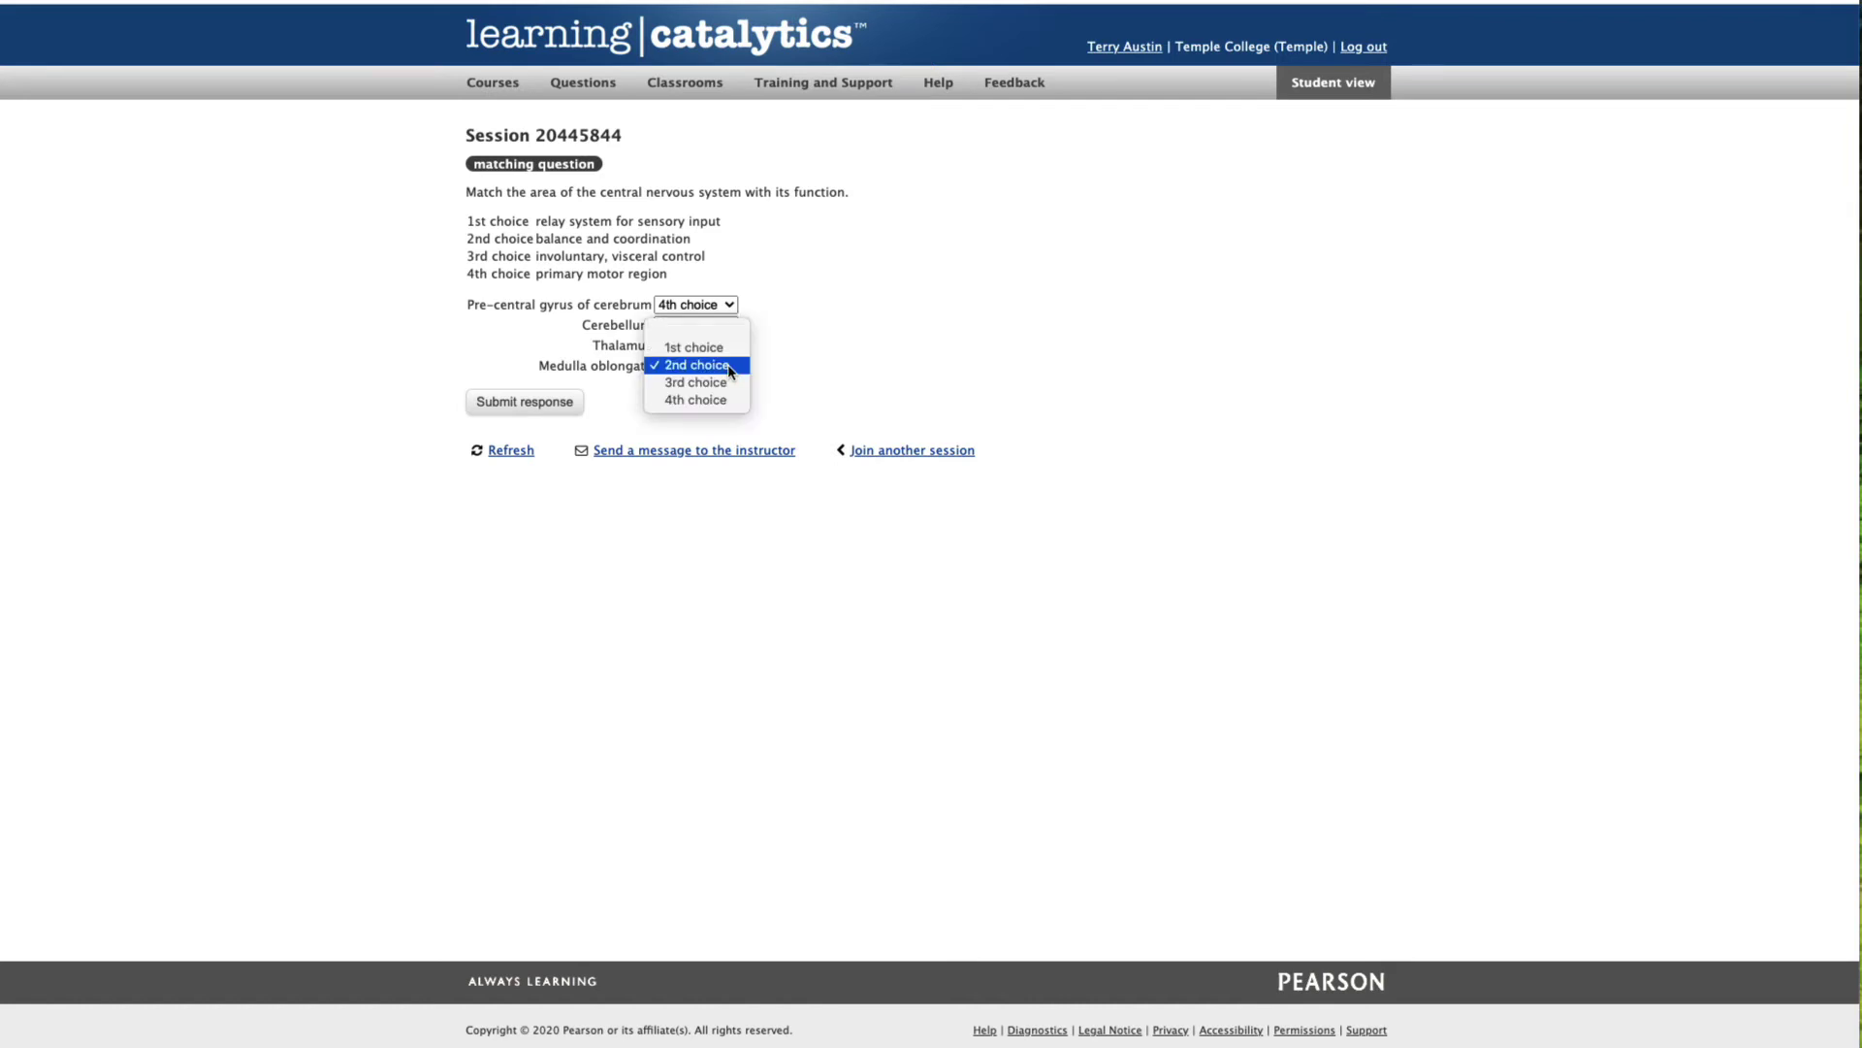
pyautogui.click(721, 351)
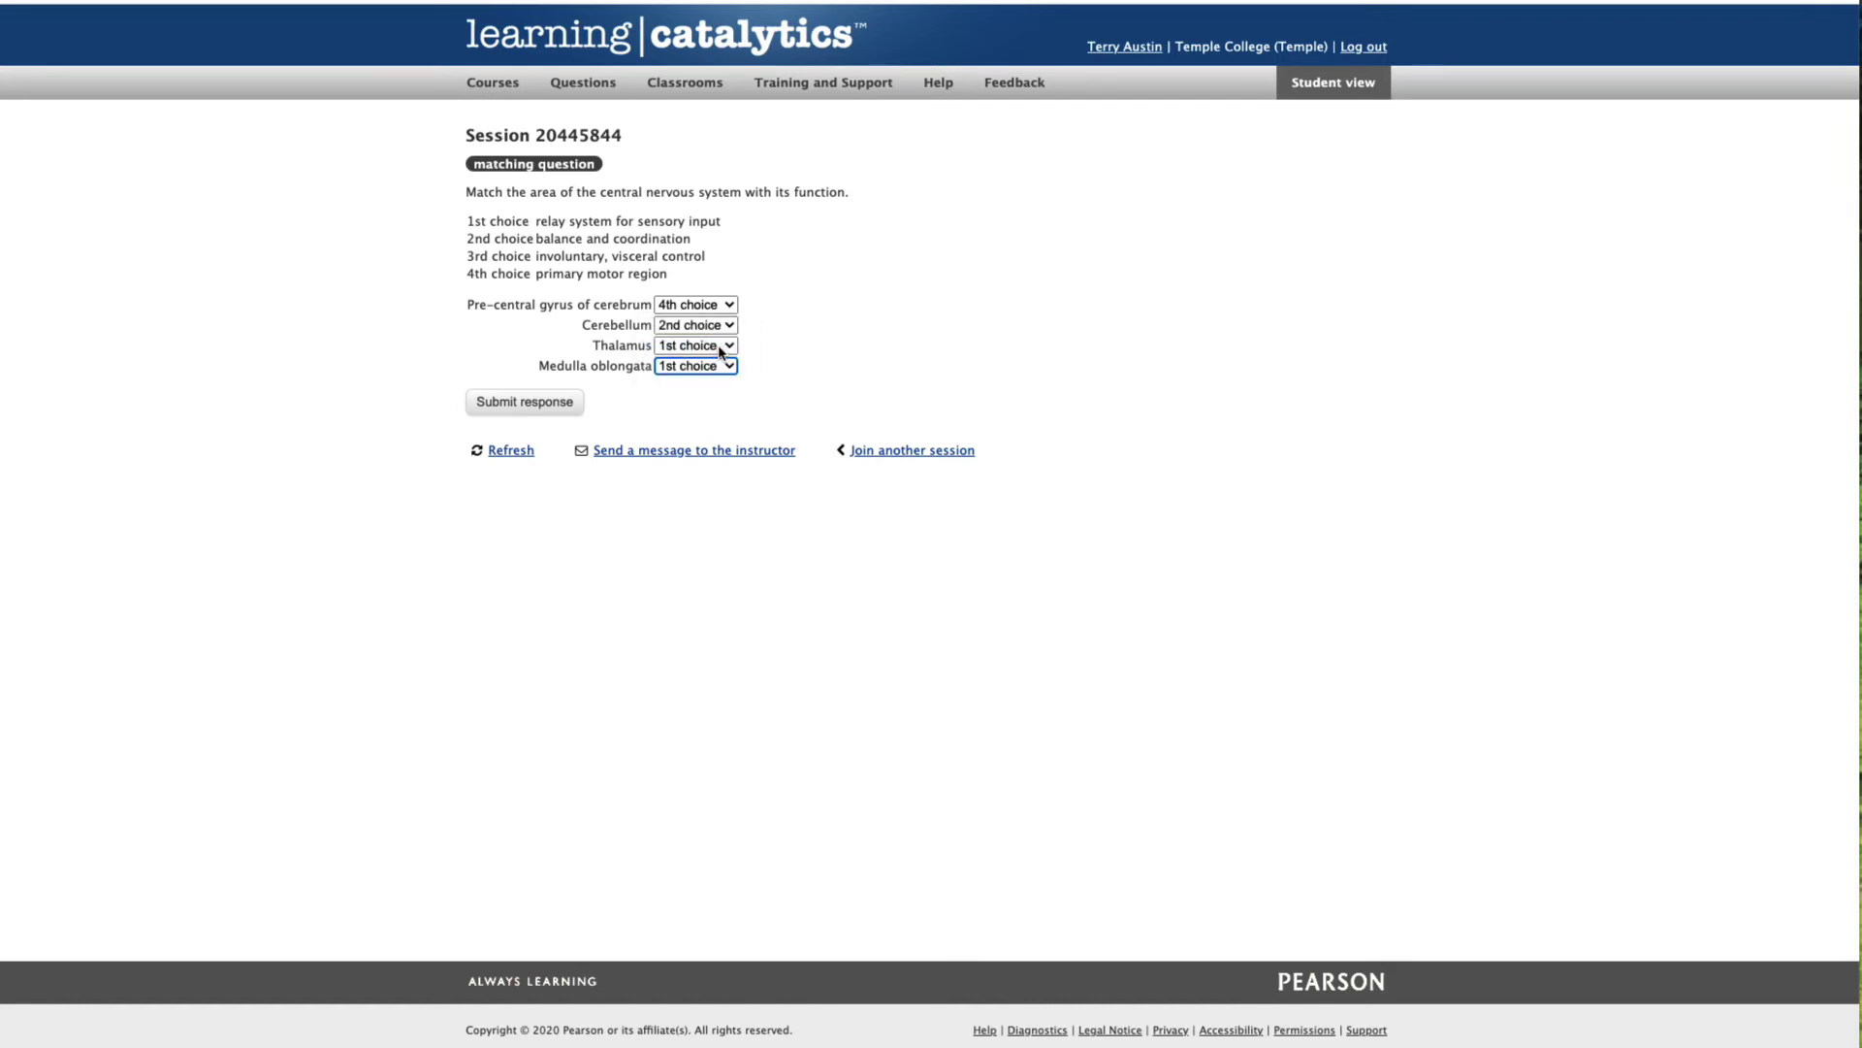
pyautogui.click(730, 347)
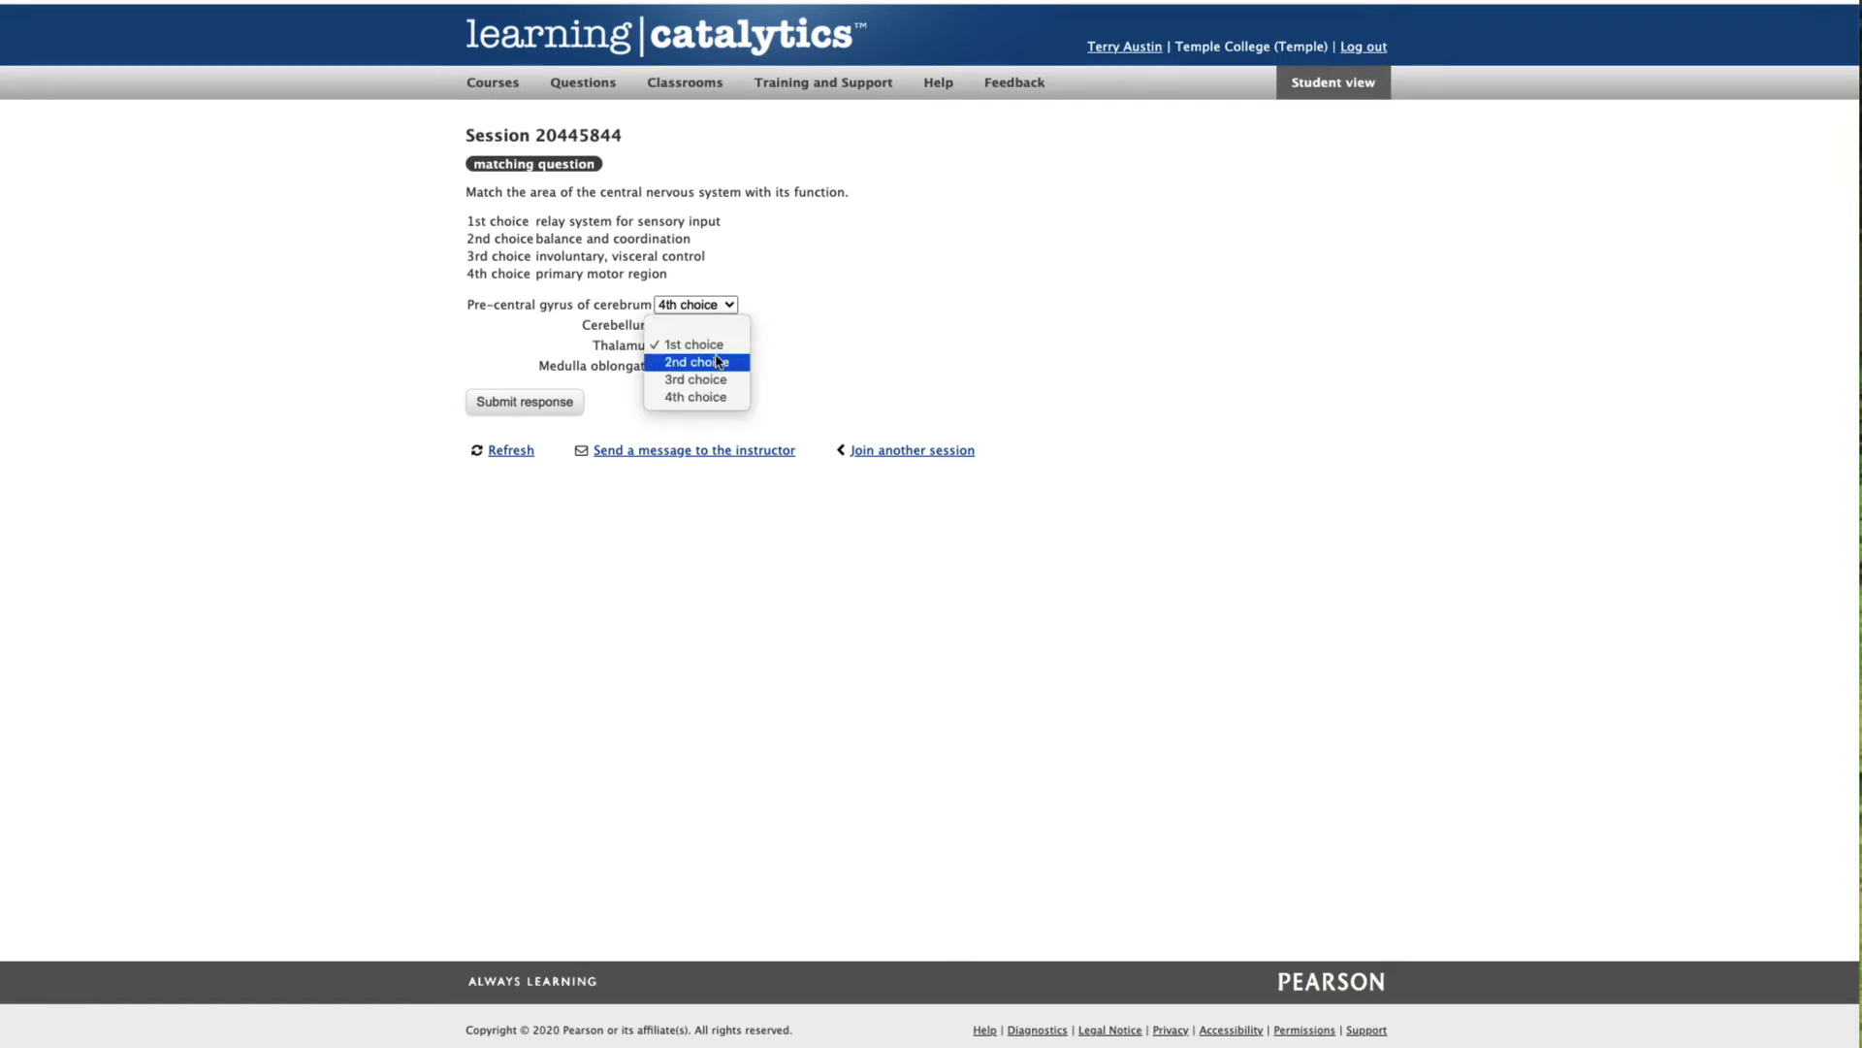
pyautogui.click(718, 362)
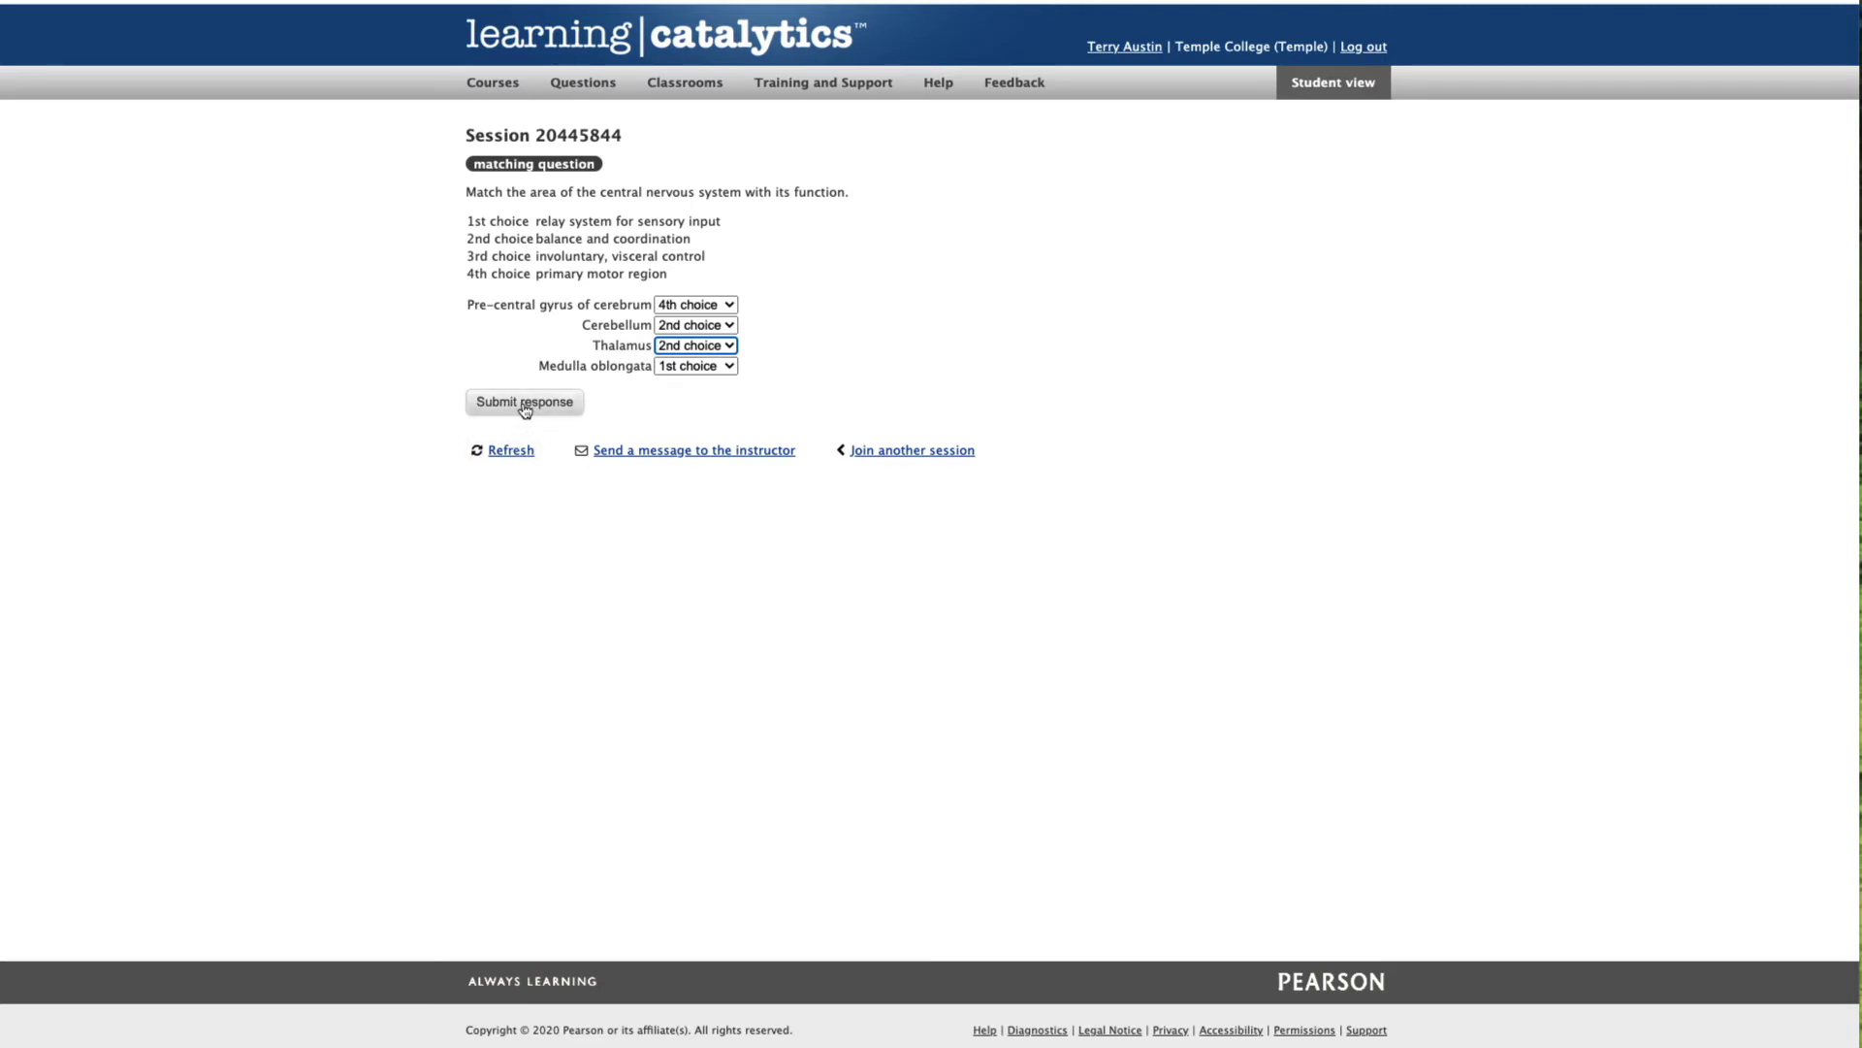
pyautogui.click(523, 405)
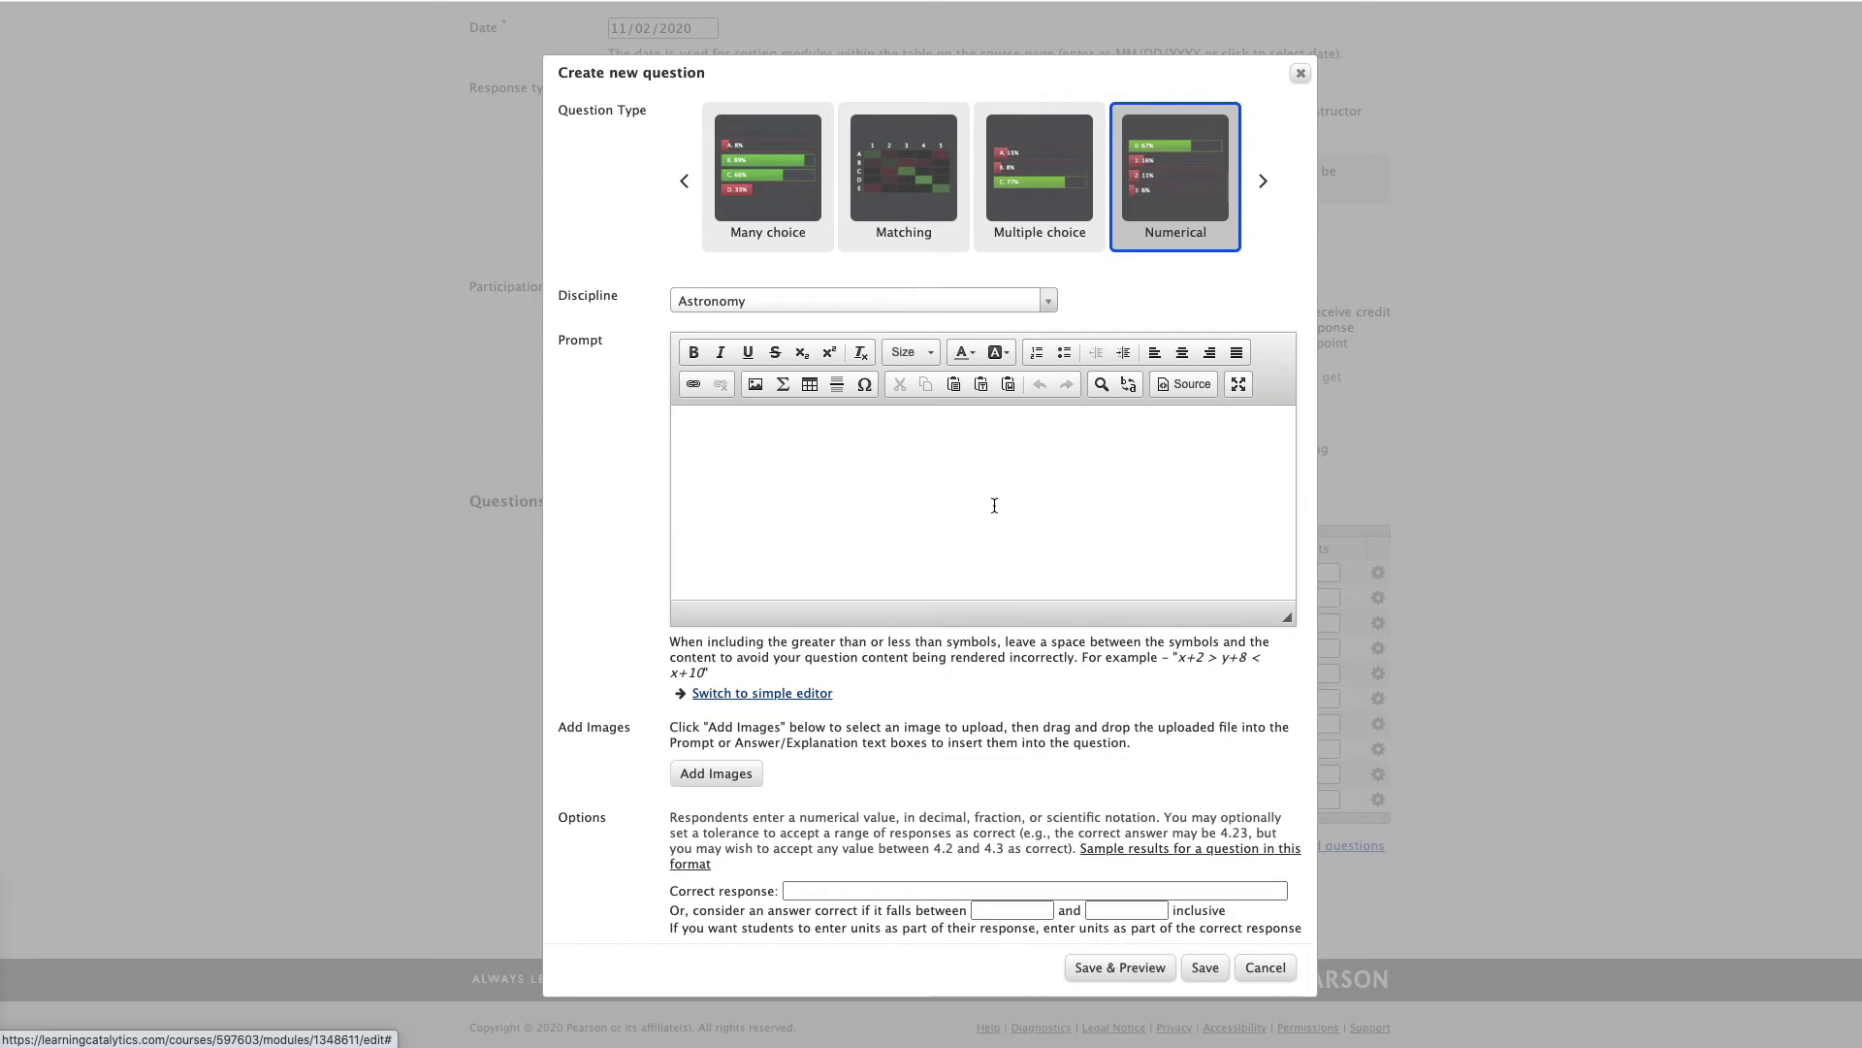
# - Paste the Neptune energy prompt and set correct response 1600, accepting 1500 to 1700
pyautogui.click(882, 470)
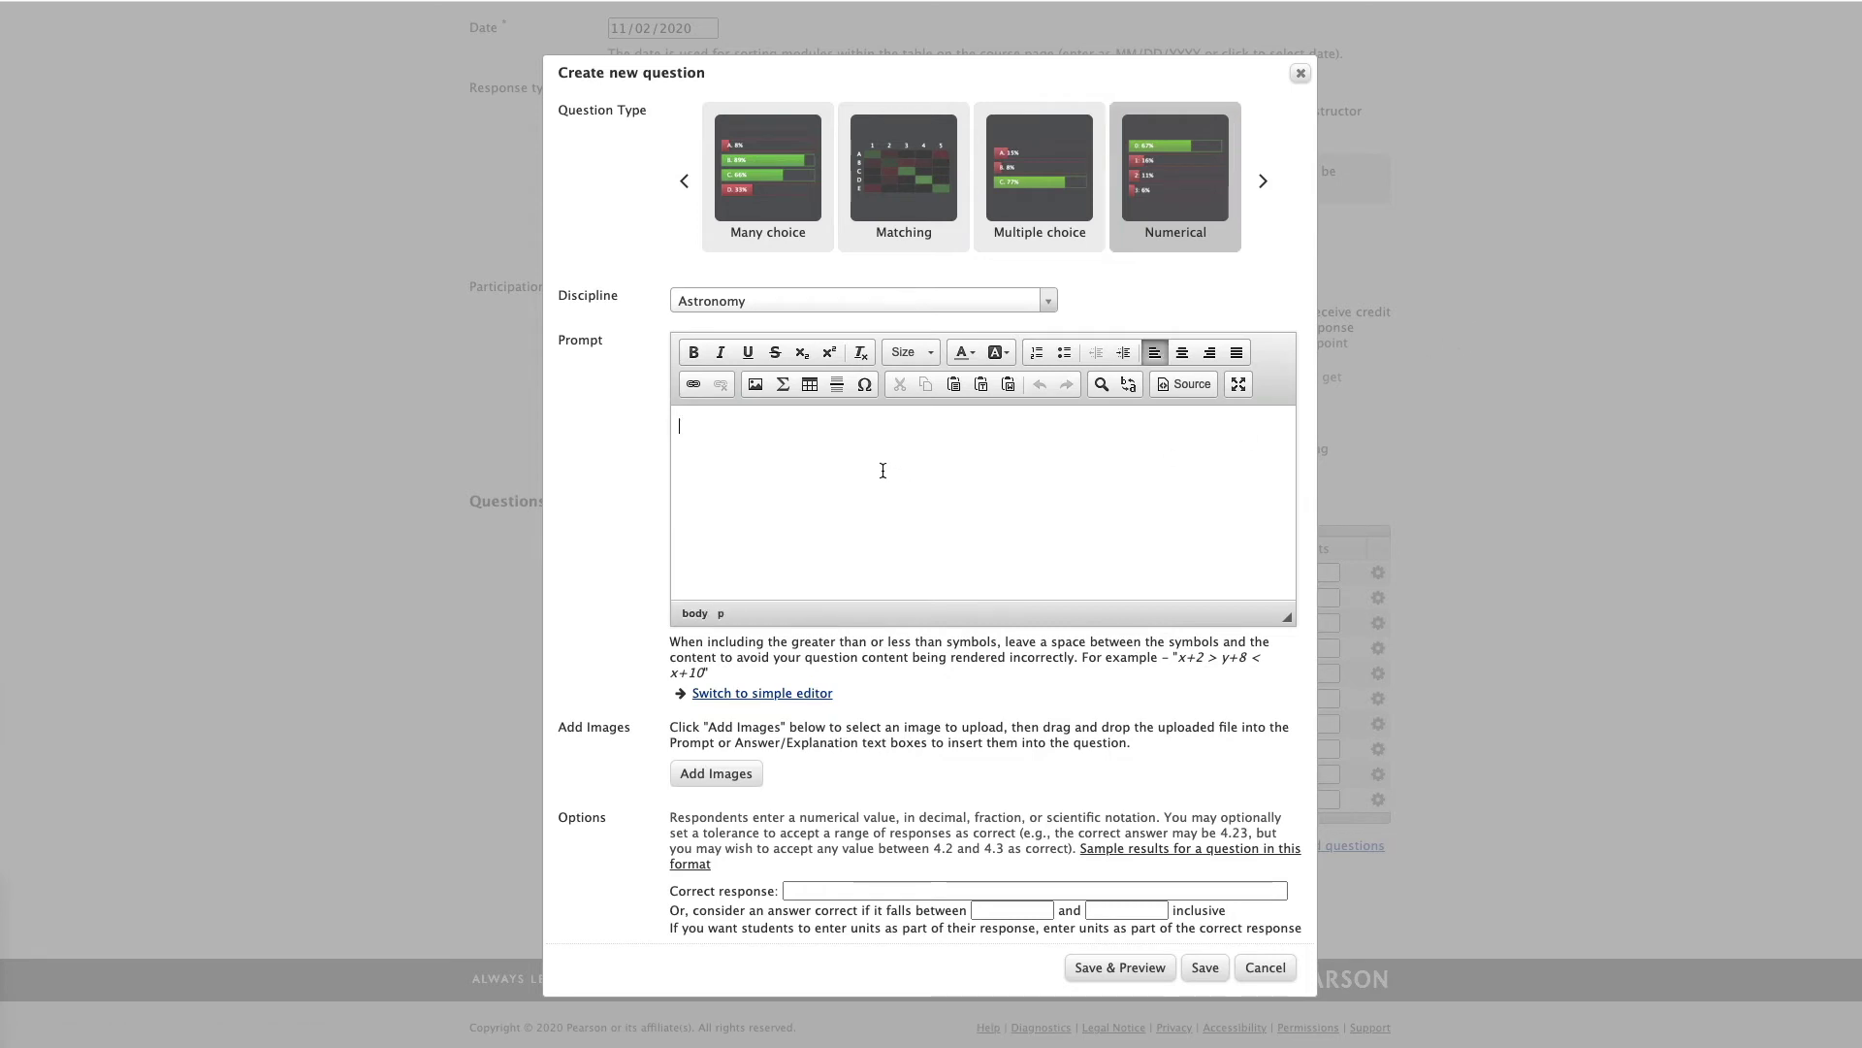
pyautogui.write('The planet Neptune is 40 times farther away from the Sun than the Earth is. The Earth receives ______ times more energy from the Sun than Neptune does.')
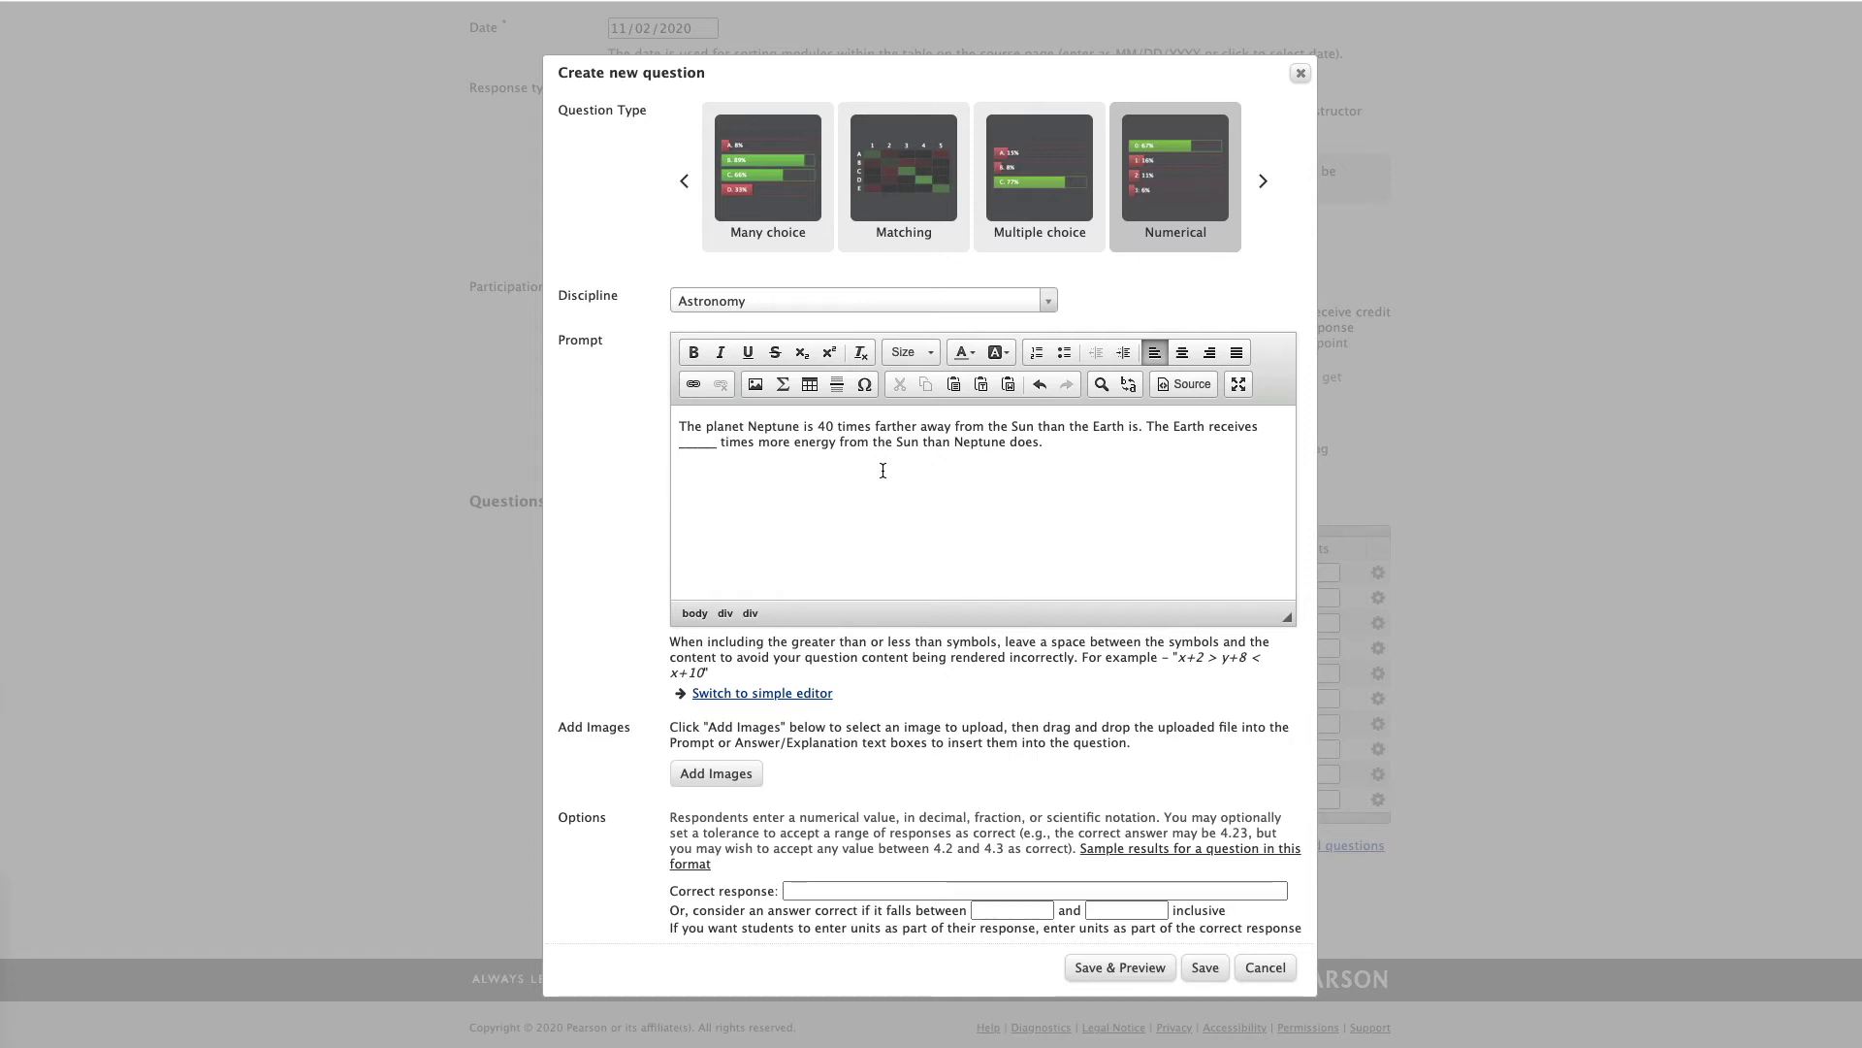
pyautogui.scroll(-3, 949, 812)
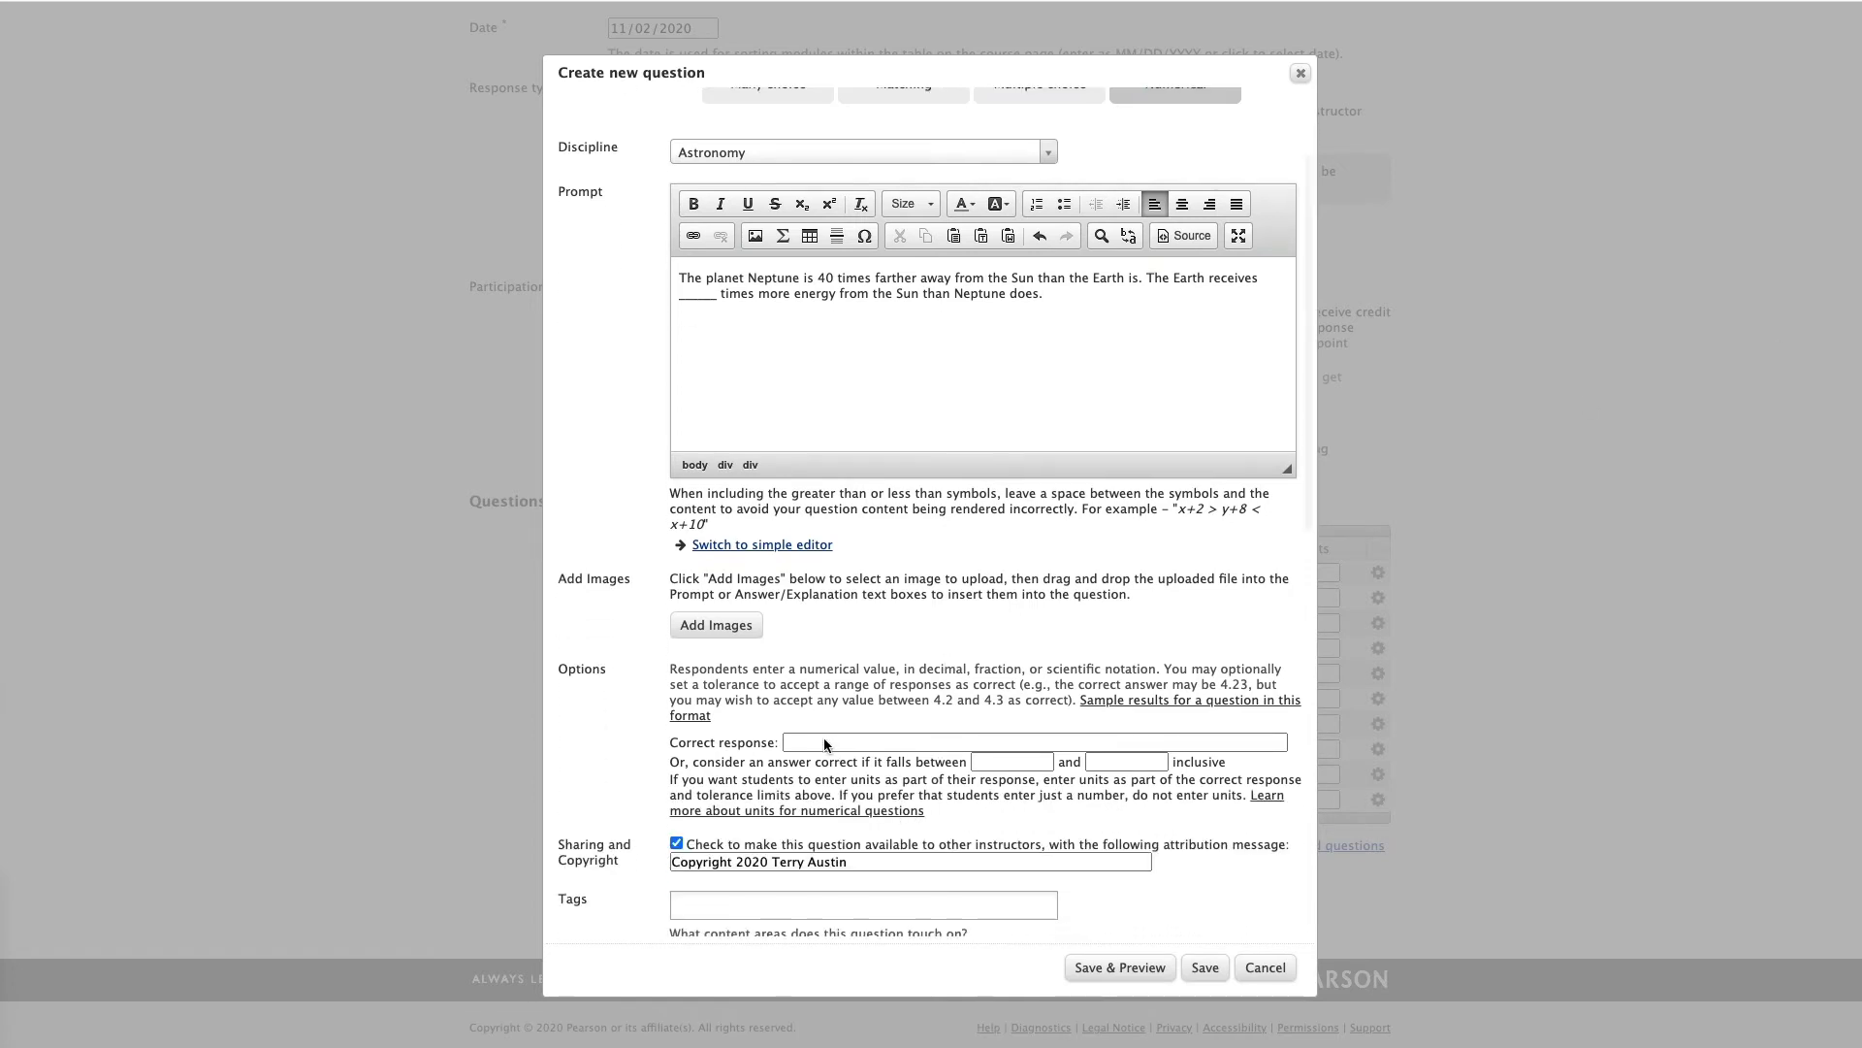
pyautogui.click(824, 742)
pyautogui.write('1600')
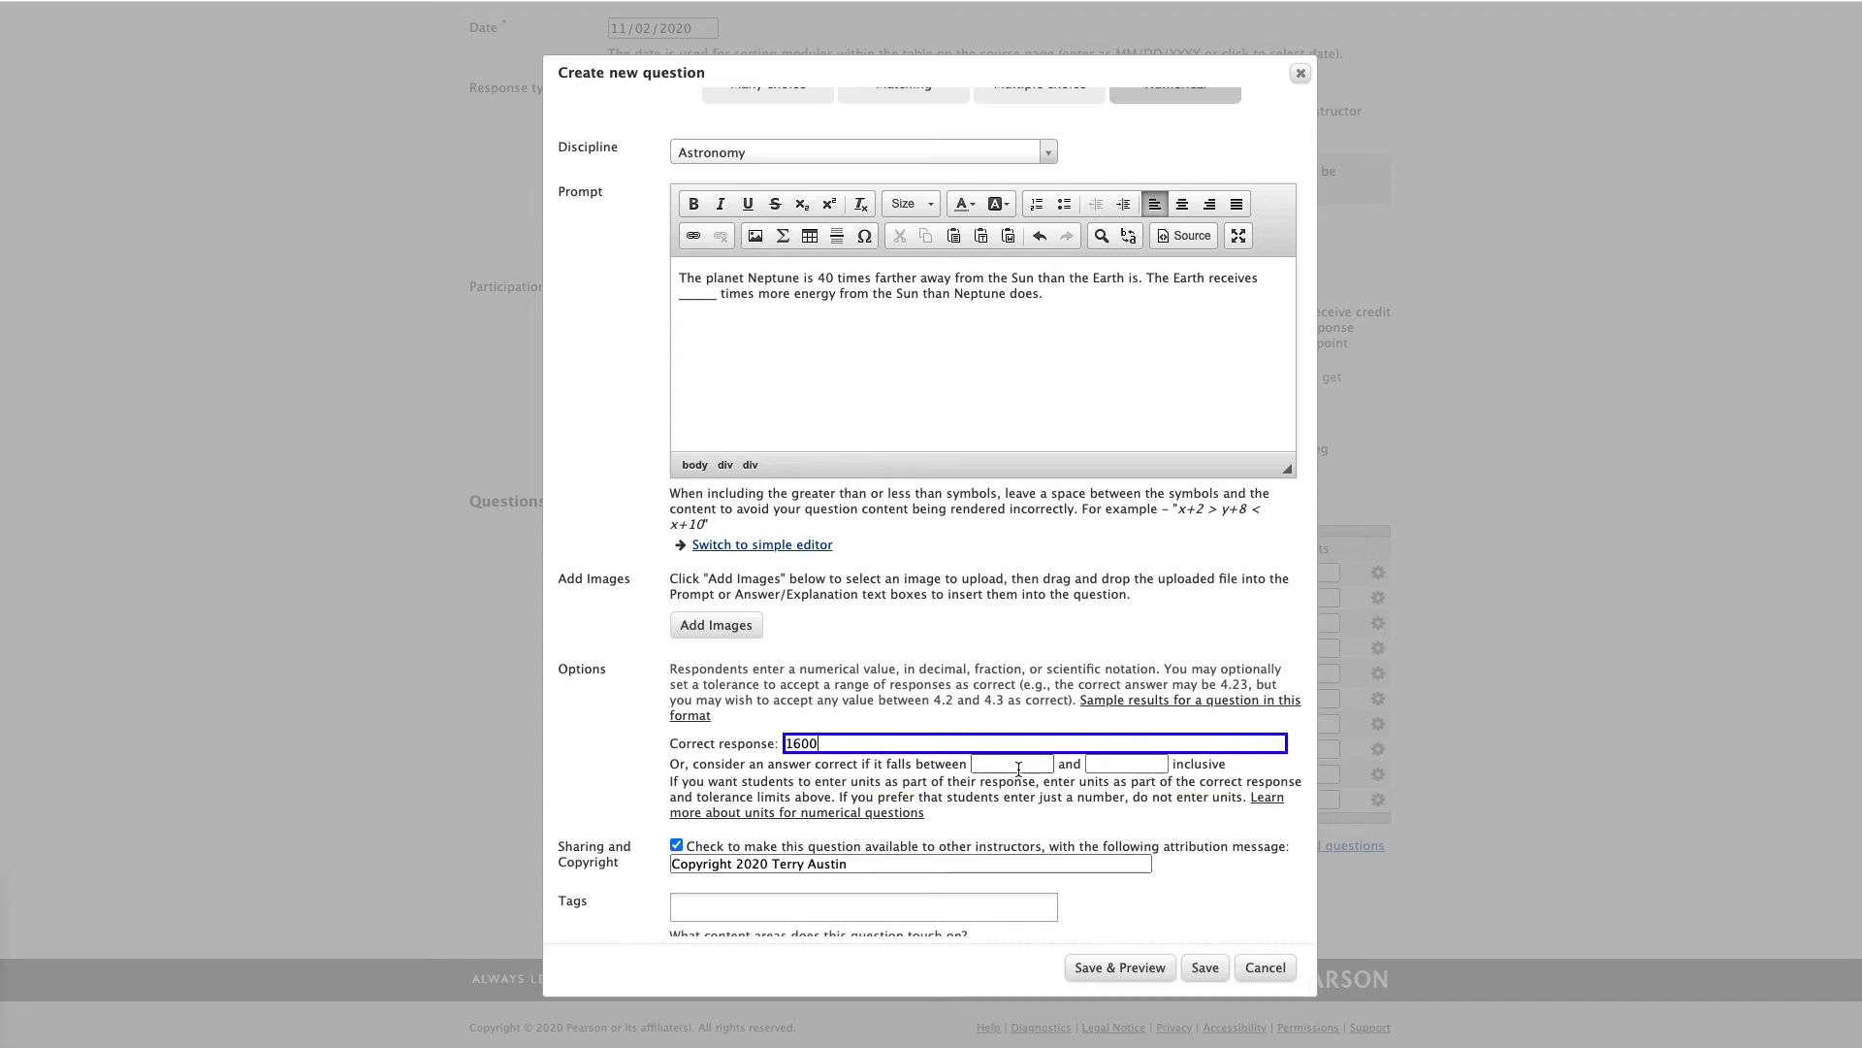
pyautogui.click(1017, 767)
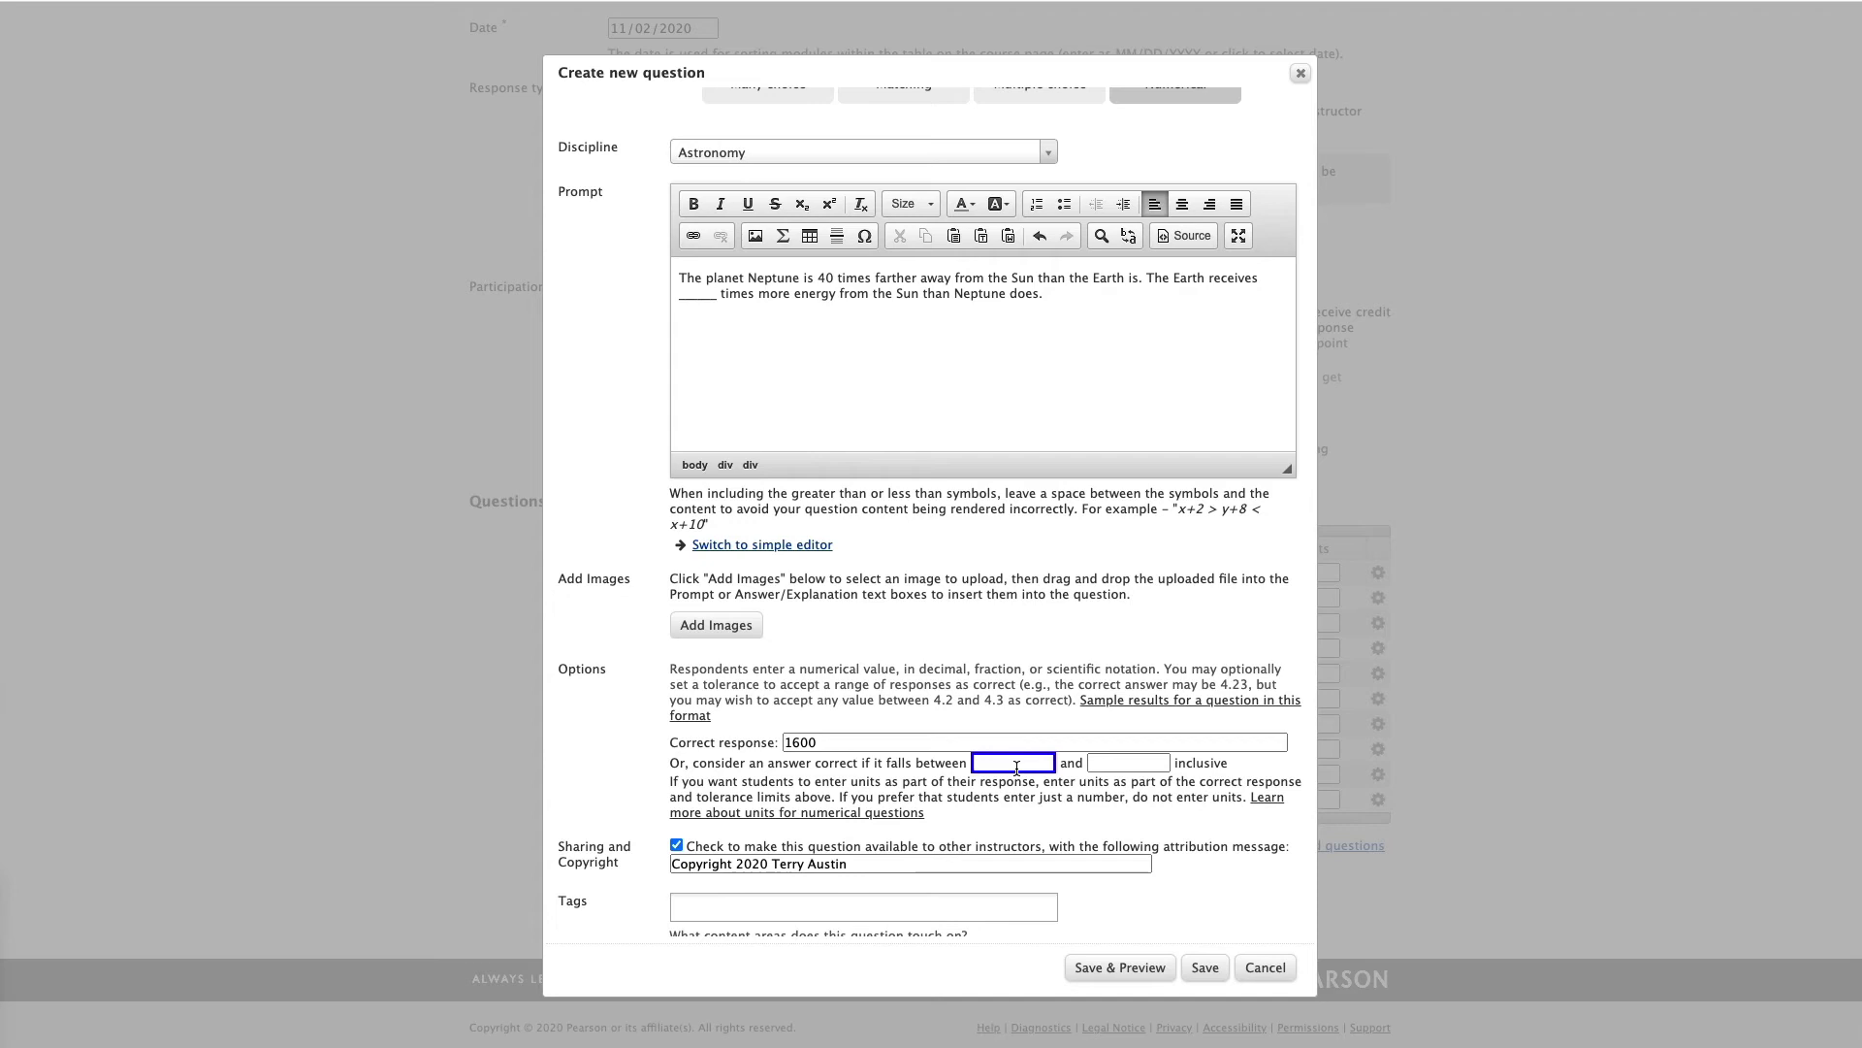
pyautogui.write('1500')
pyautogui.click(1130, 757)
pyautogui.write('1700')
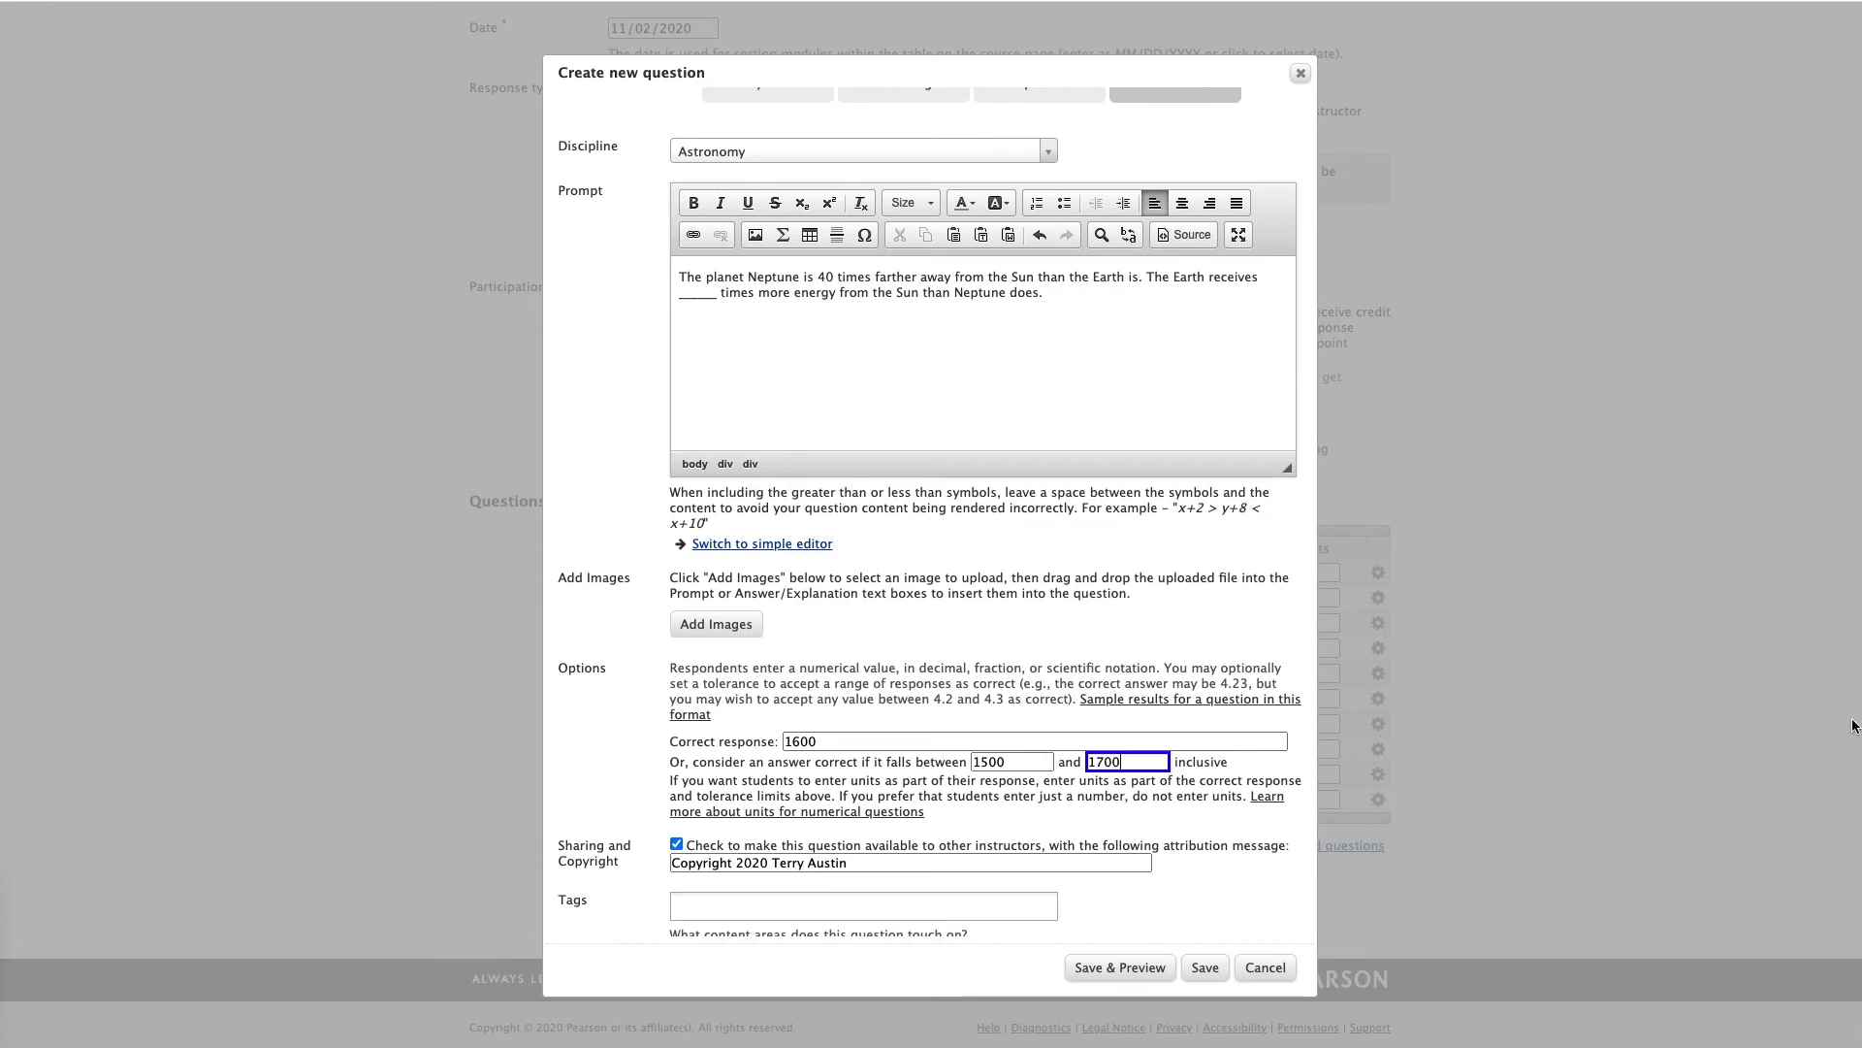
# - Paste the distance-squared energy explanation into the Answer/Explanation field
pyautogui.scroll(-5, 1038, 614)
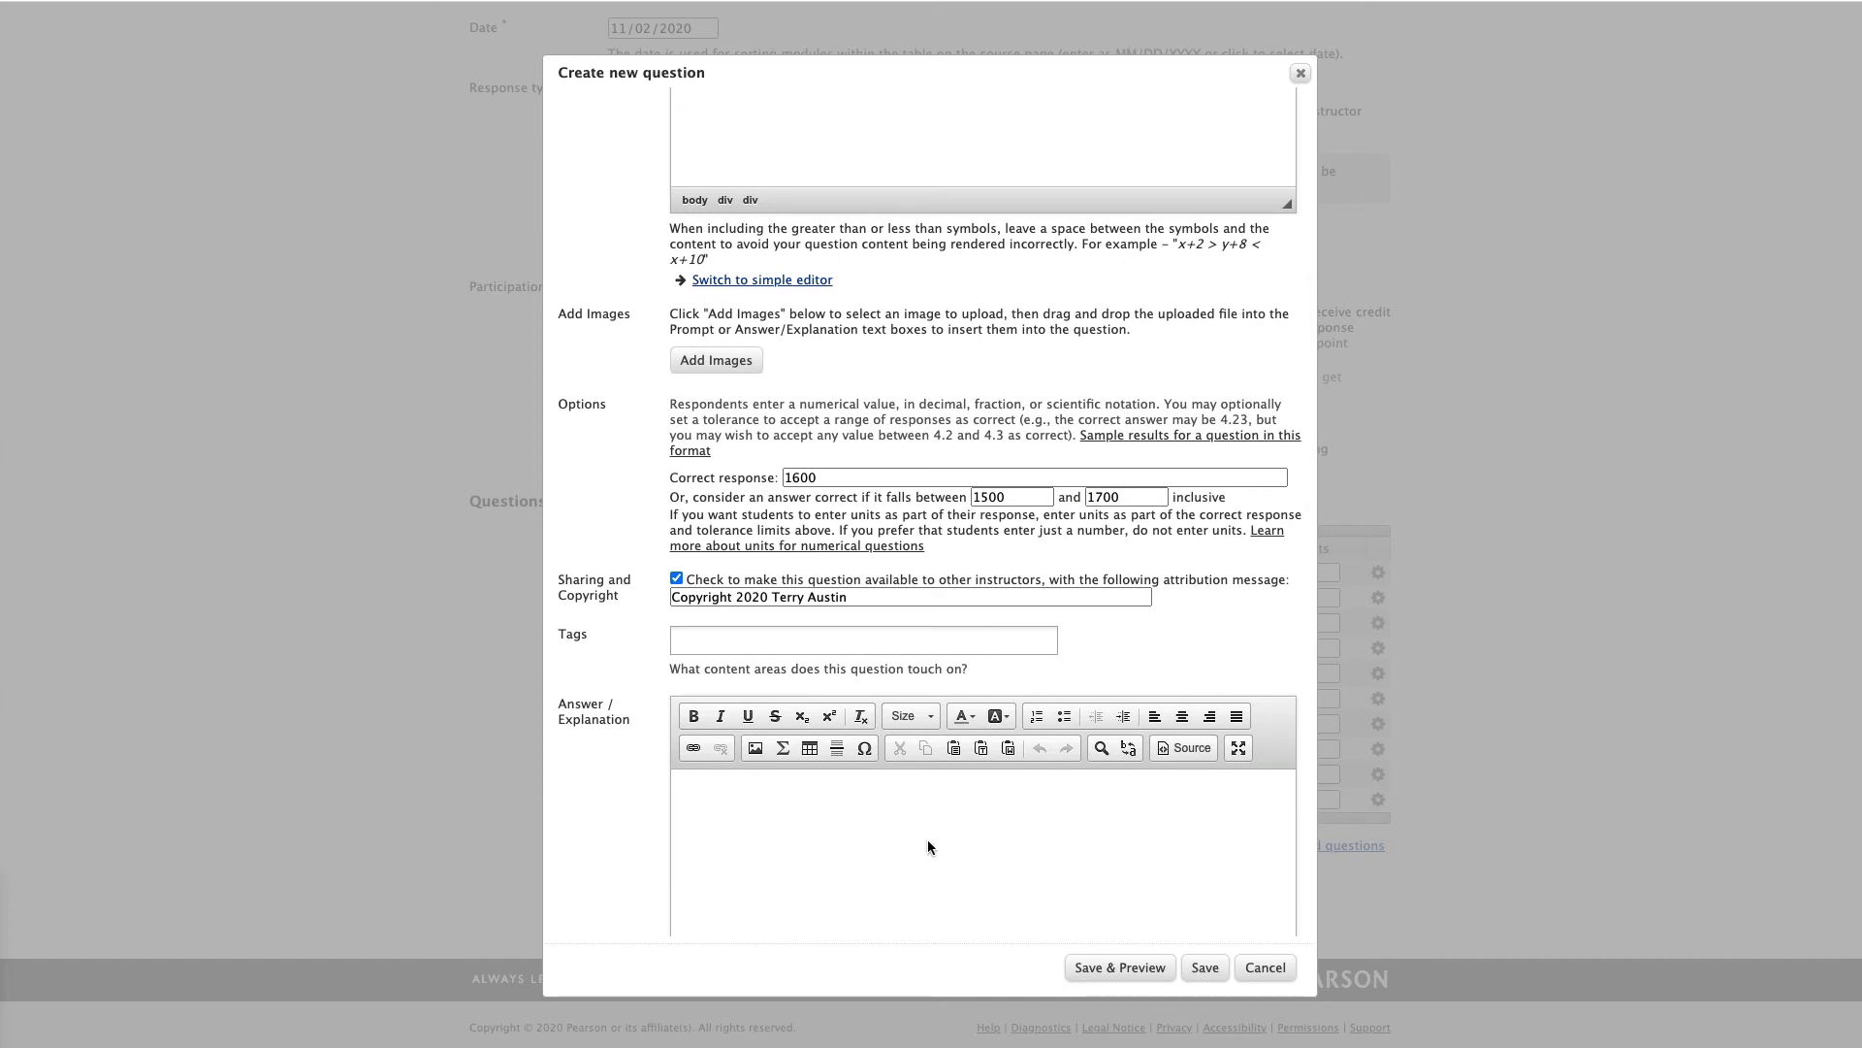
pyautogui.click(834, 813)
pyautogui.write('Energy follows the relationship of the distance squared. Since Earth is 40 times closer to the Sun, it receives 40 squared the energy that Neptune does.')
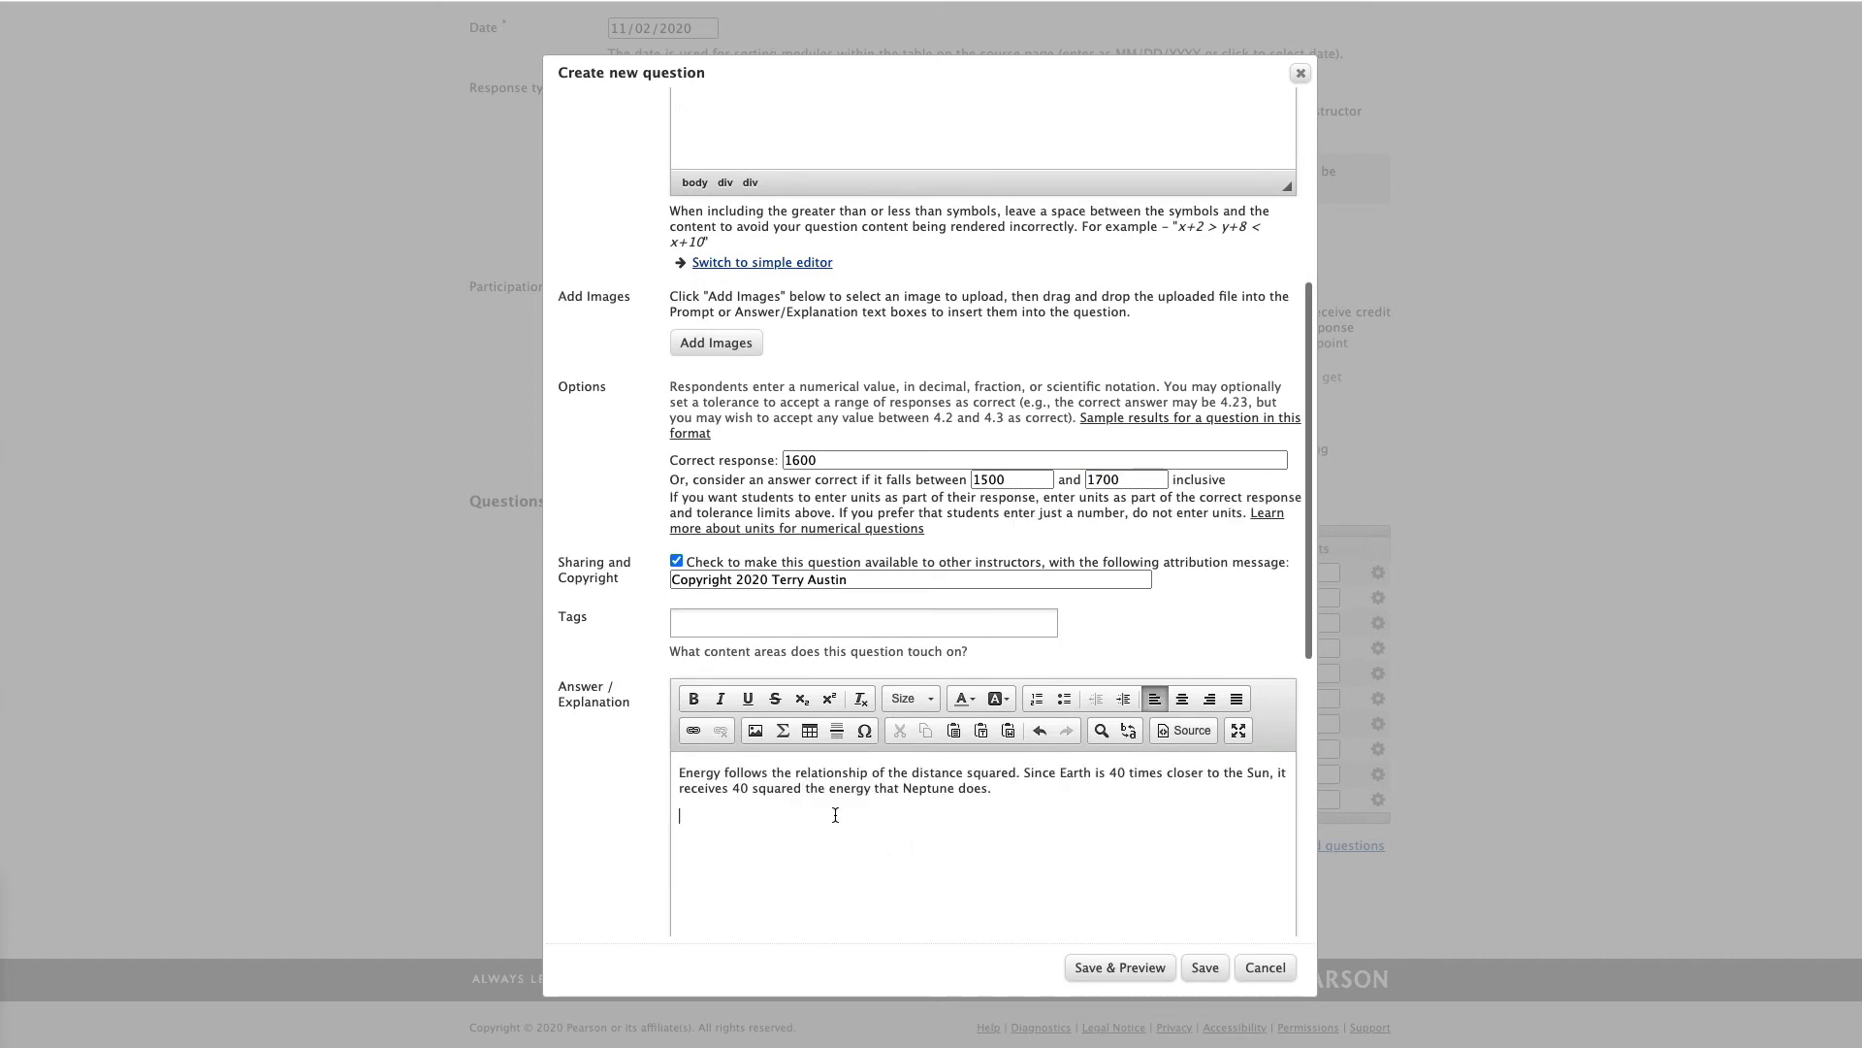
pyautogui.click(1270, 824)
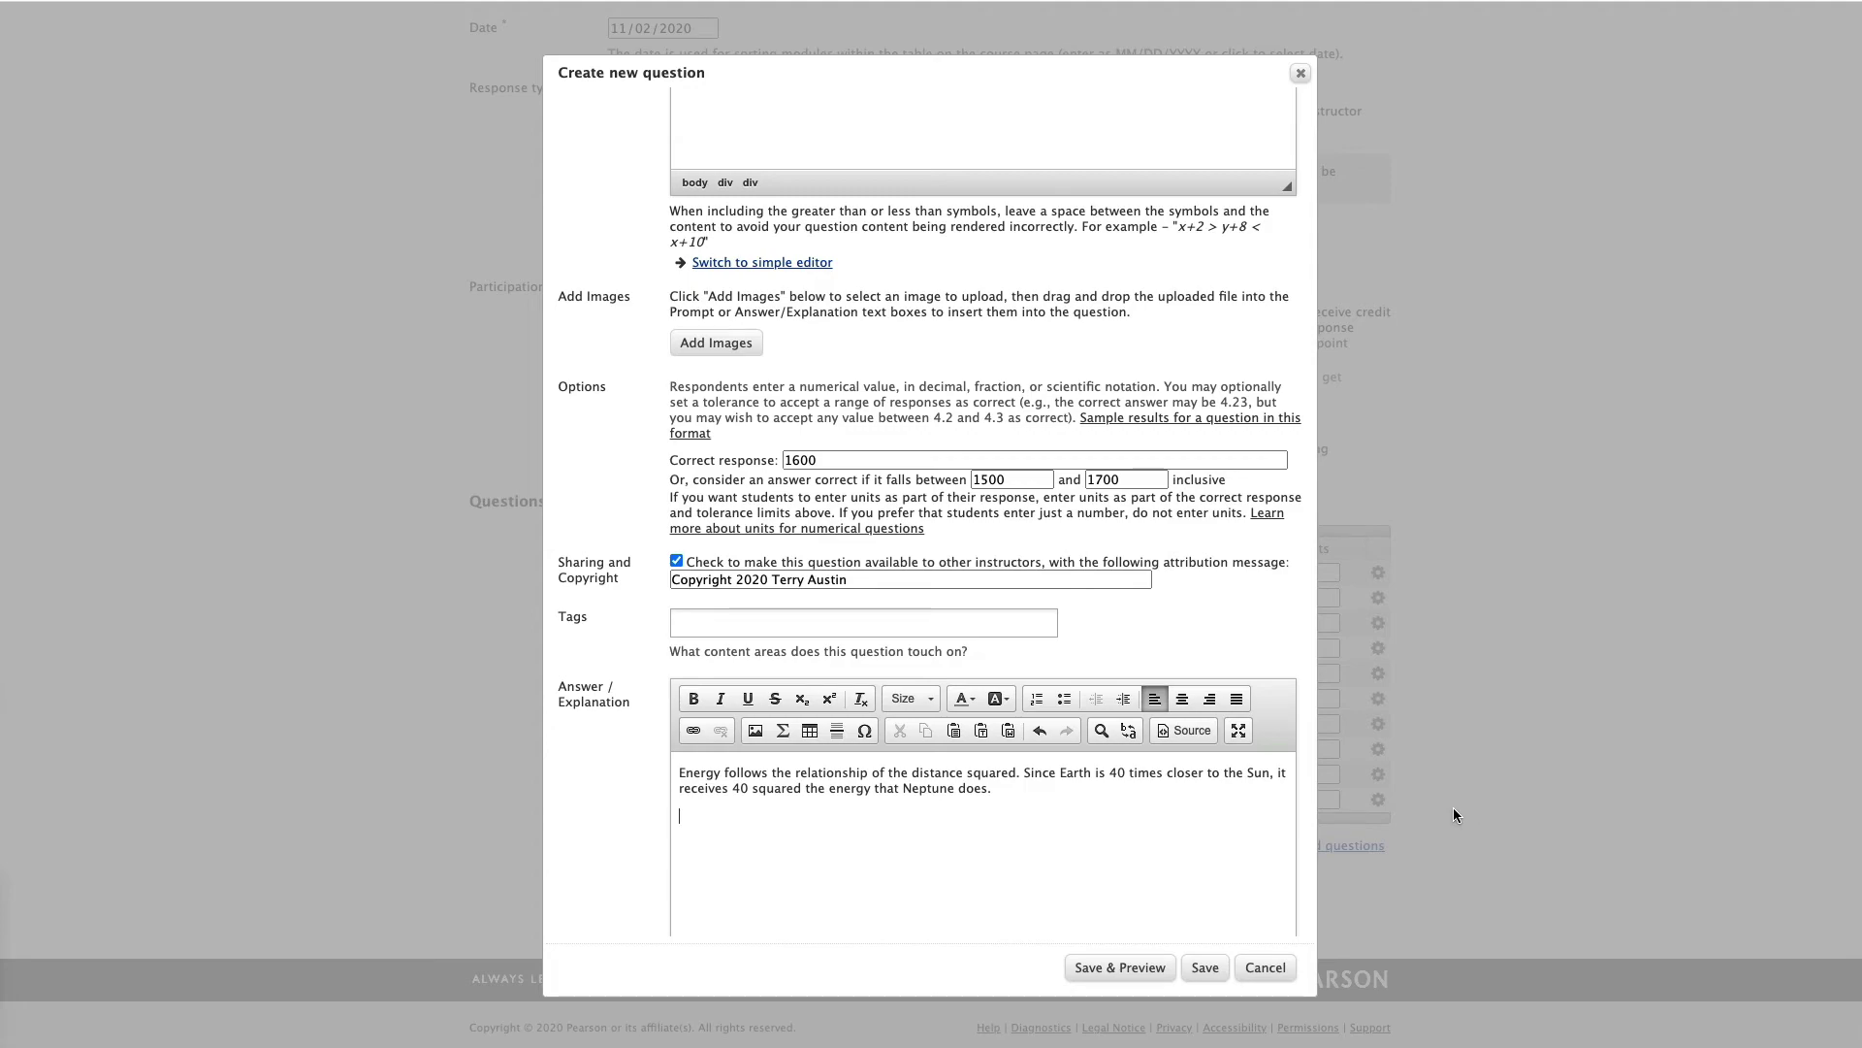
# - Save the Neptune question and enter 1600 as the student's numerical answer
pyautogui.click(1204, 967)
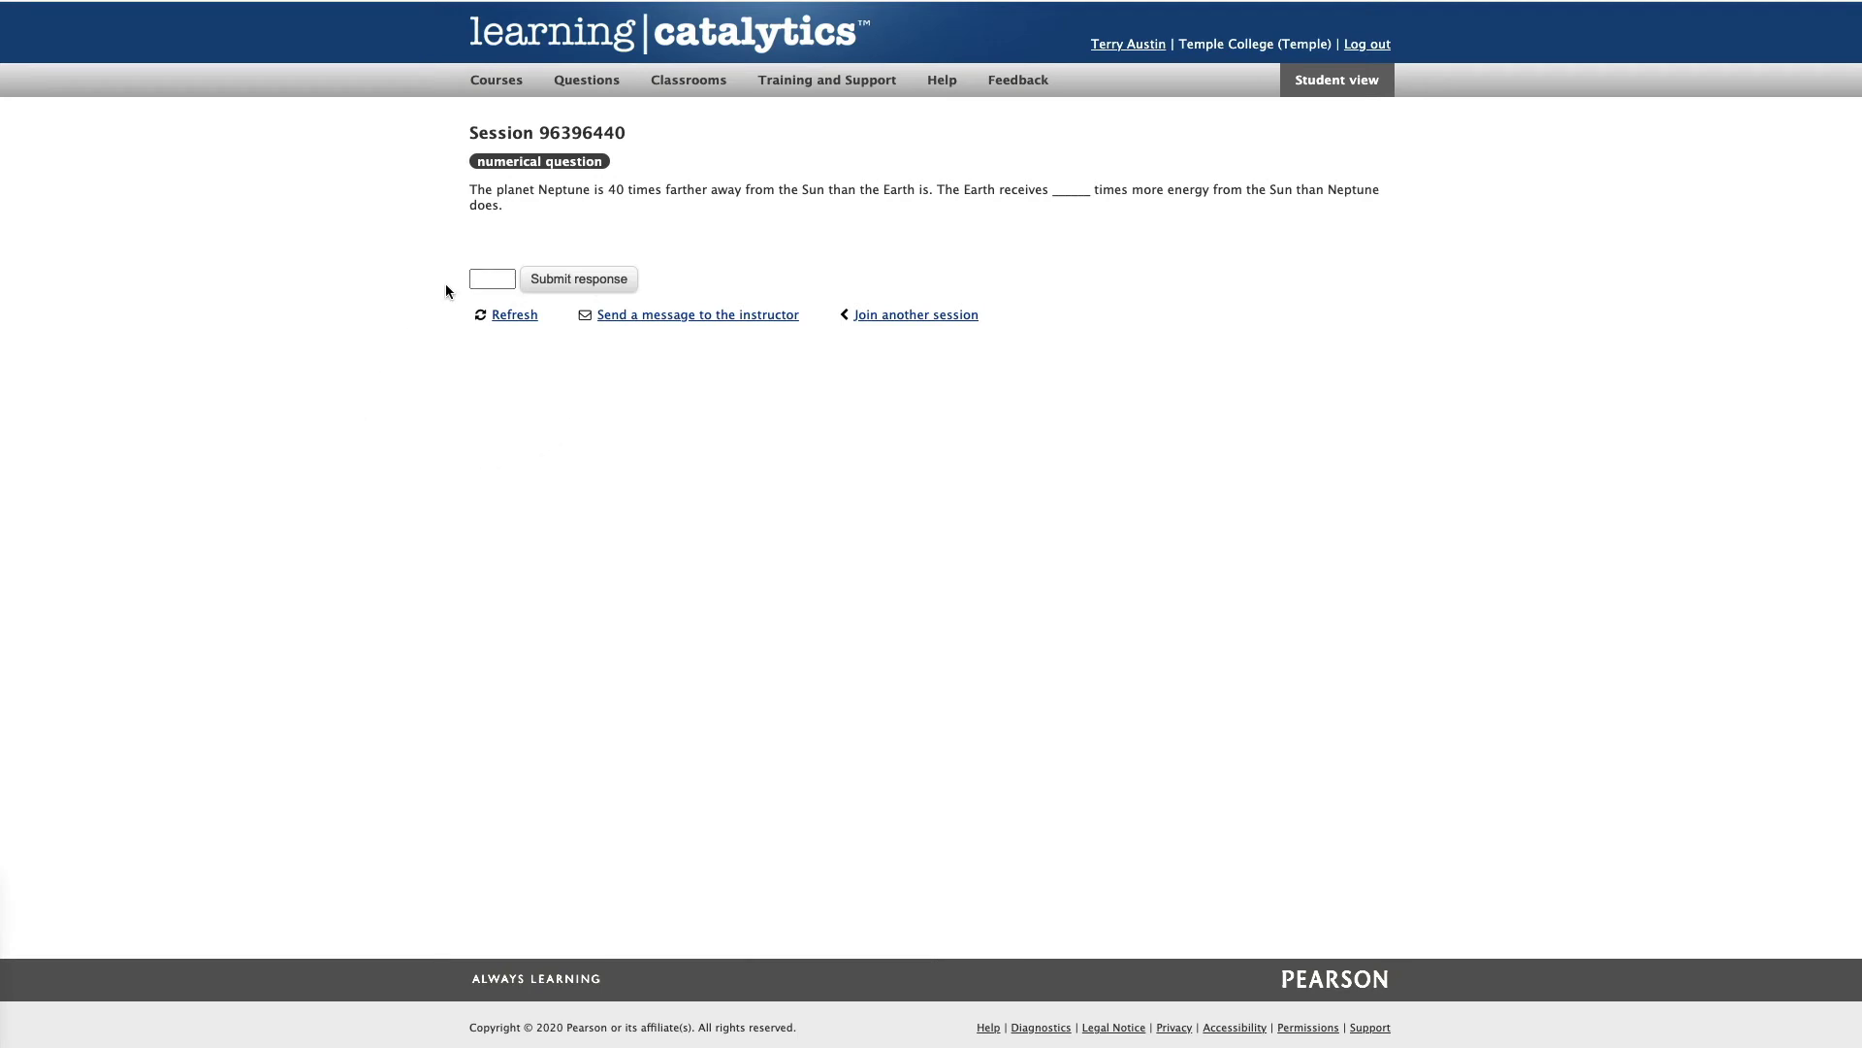
pyautogui.click(474, 272)
pyautogui.write('1600')
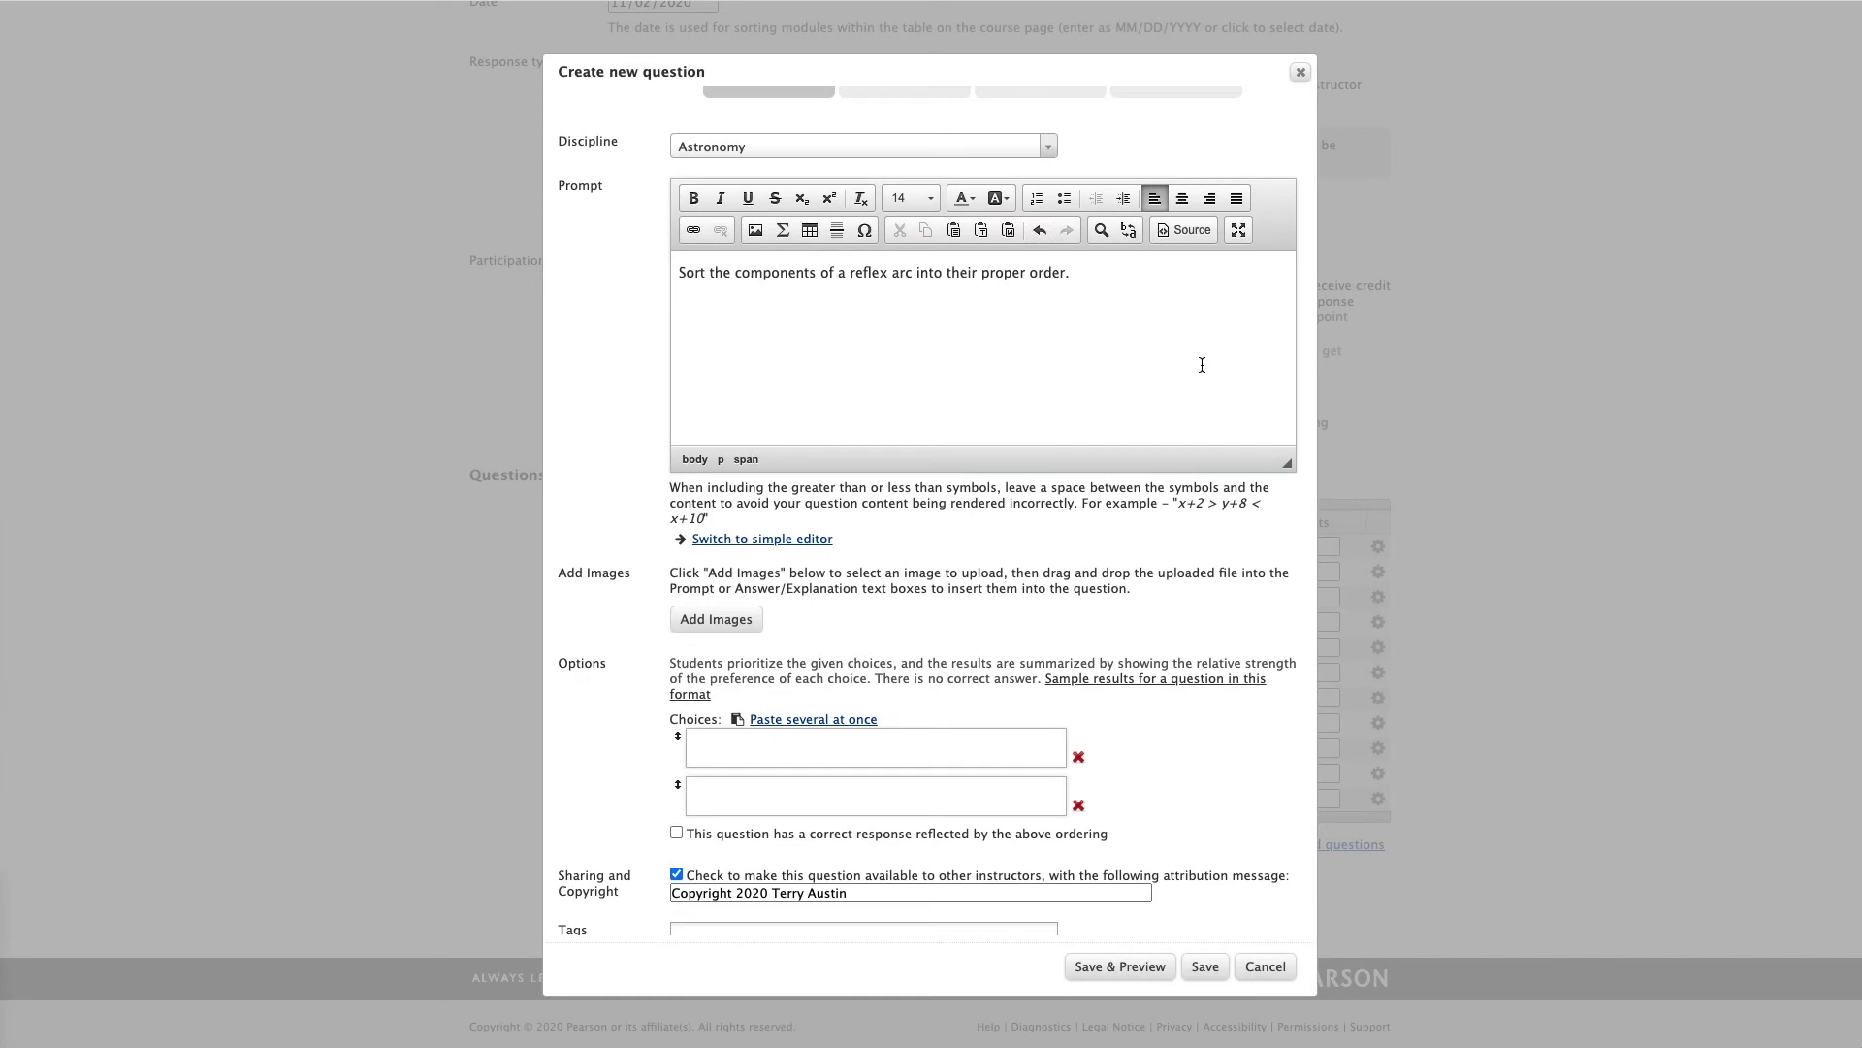
# - Enter the five choices: Receptor, Sensory Neuron, Integration center, Motor neuron and Effector
pyautogui.scroll(-3, 1202, 365)
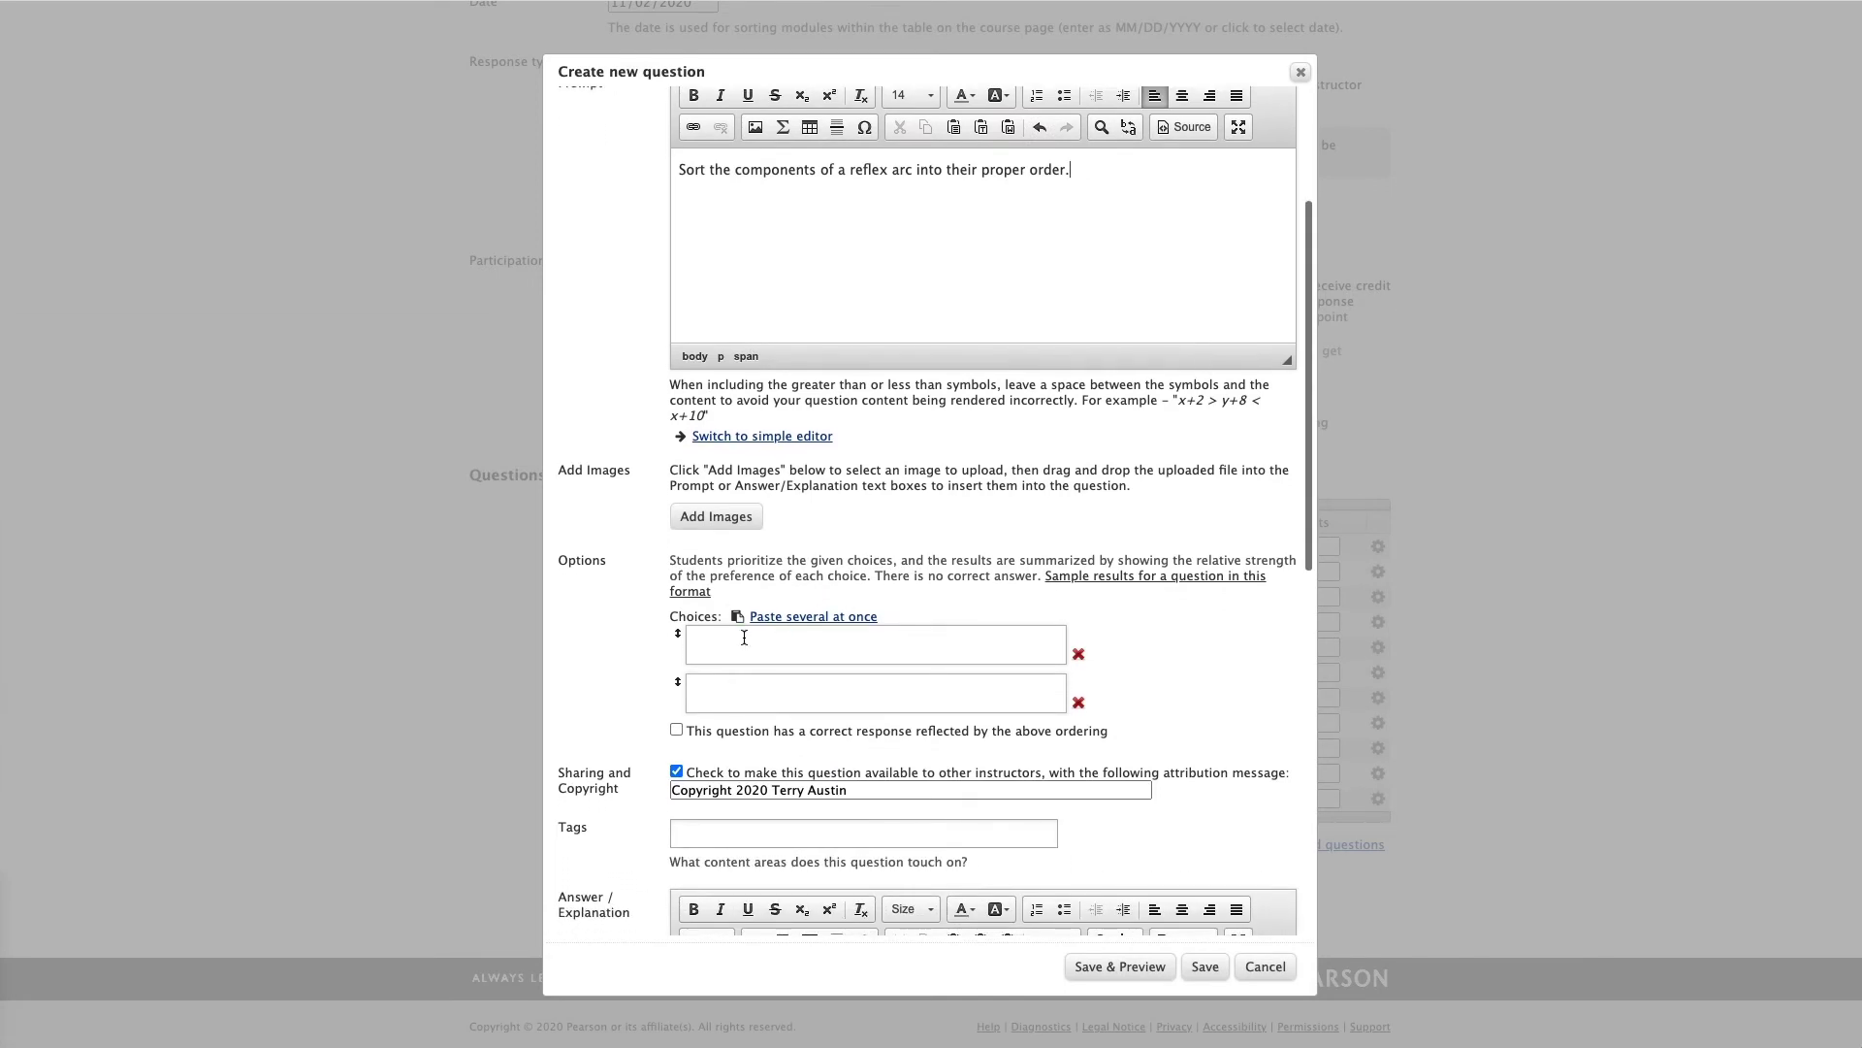
pyautogui.click(744, 637)
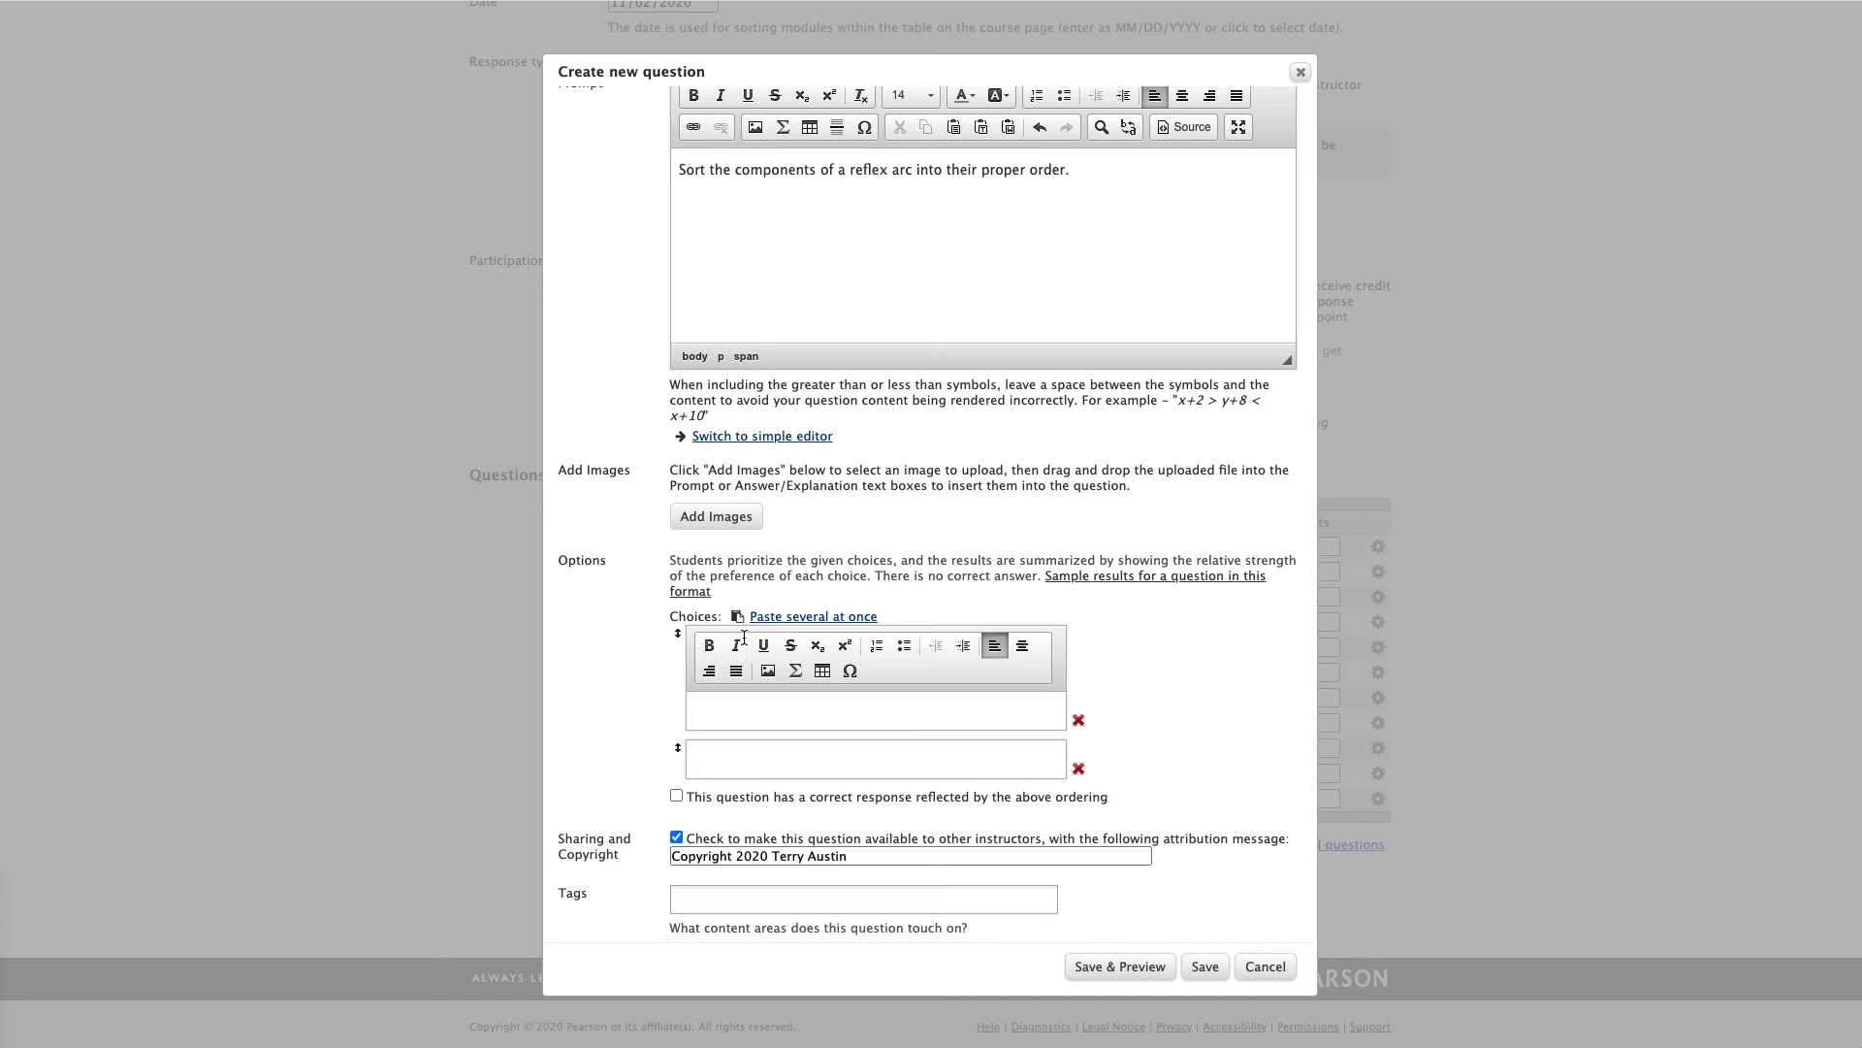
pyautogui.write('Receptor')
pyautogui.press('Tab')
pyautogui.press('Tab')
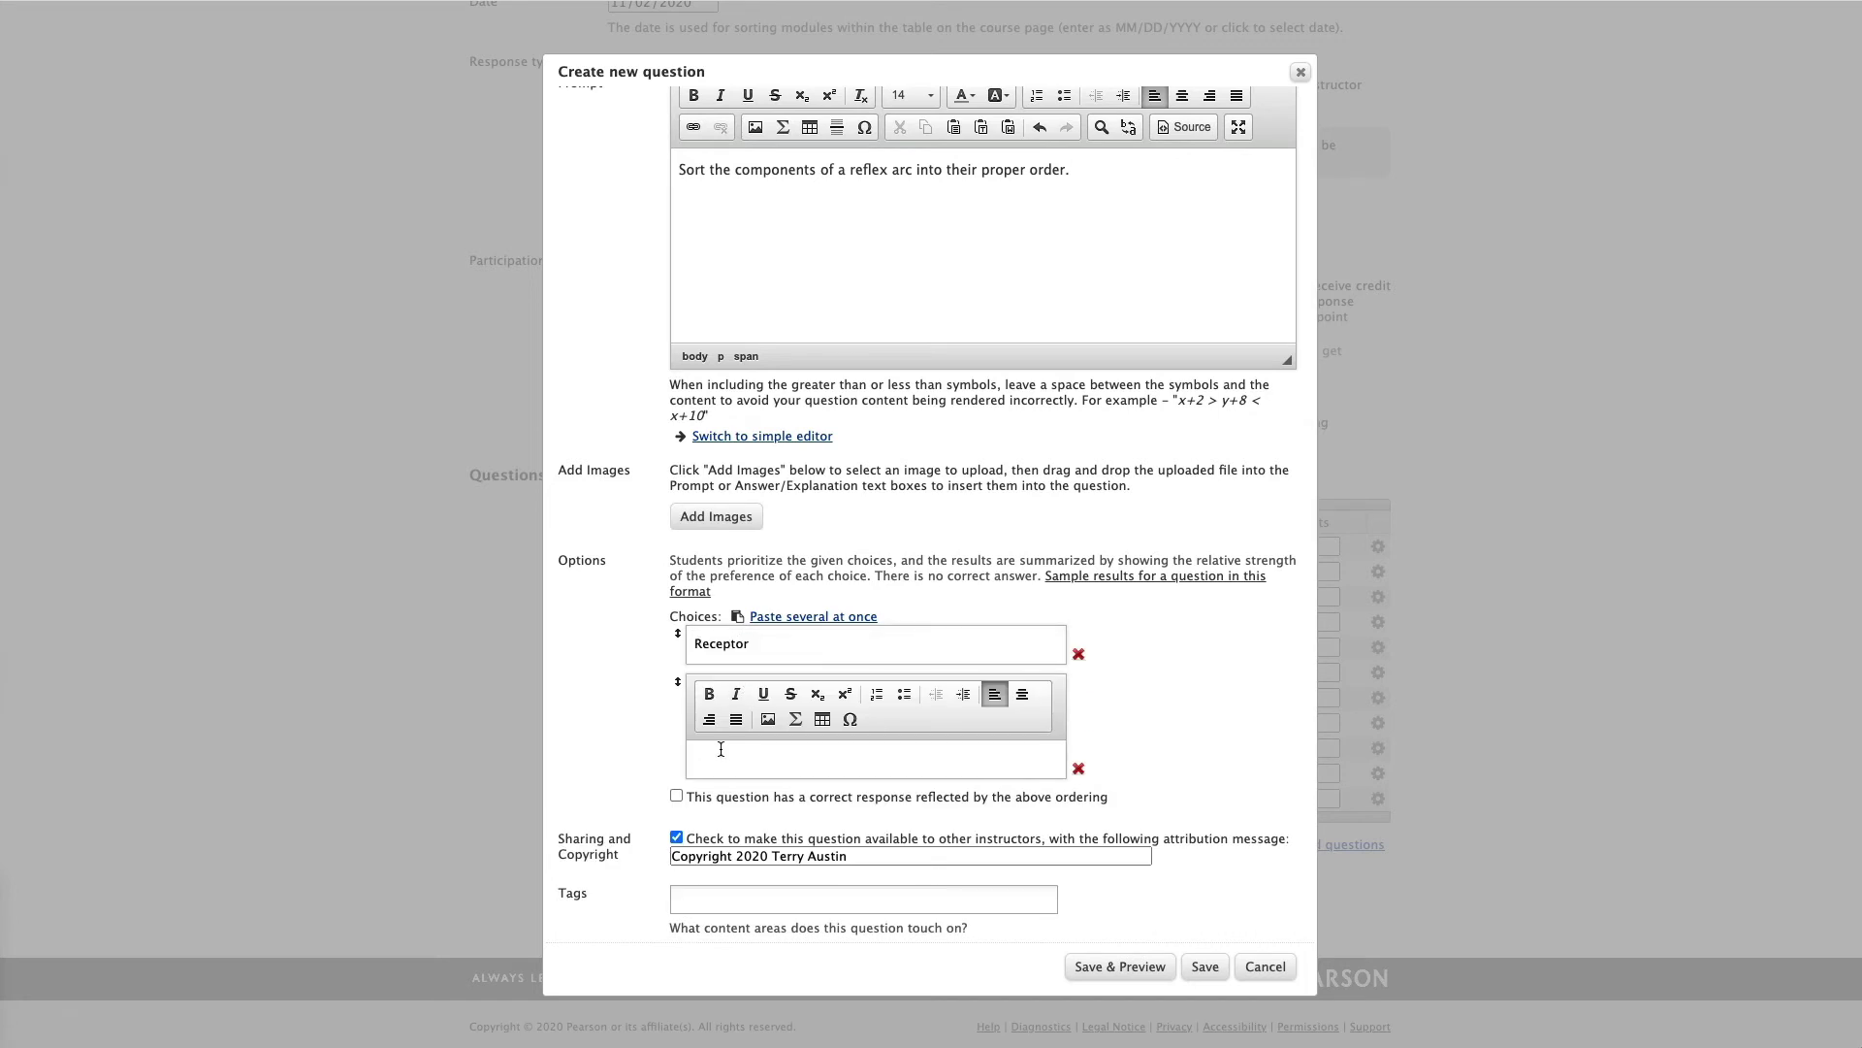
pyautogui.write('Sensory Neuron')
pyautogui.press('Tab')
pyautogui.press('Tab')
pyautogui.write('Integration center')
pyautogui.press('Tab')
pyautogui.press('Tab')
pyautogui.write('Motor neu')
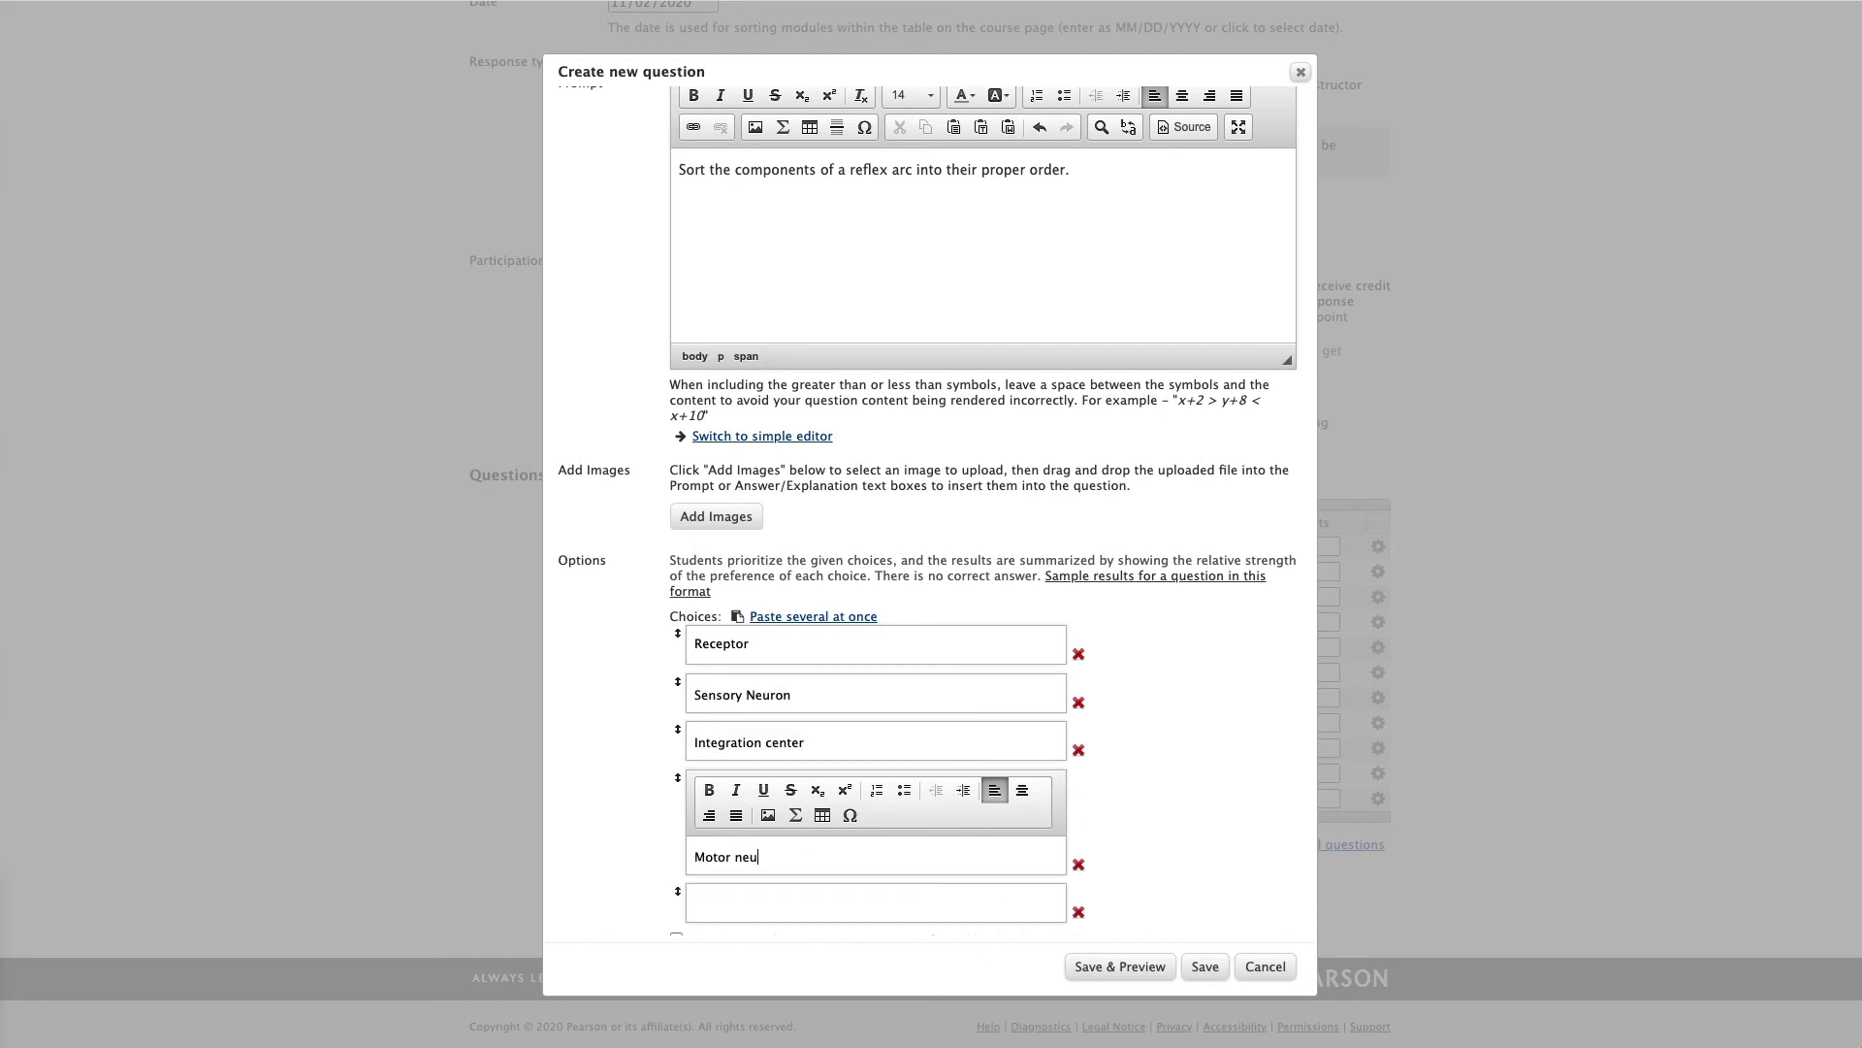
pyautogui.write('ron')
pyautogui.press('Tab')
pyautogui.press('Tab')
pyautogui.write('Effector')
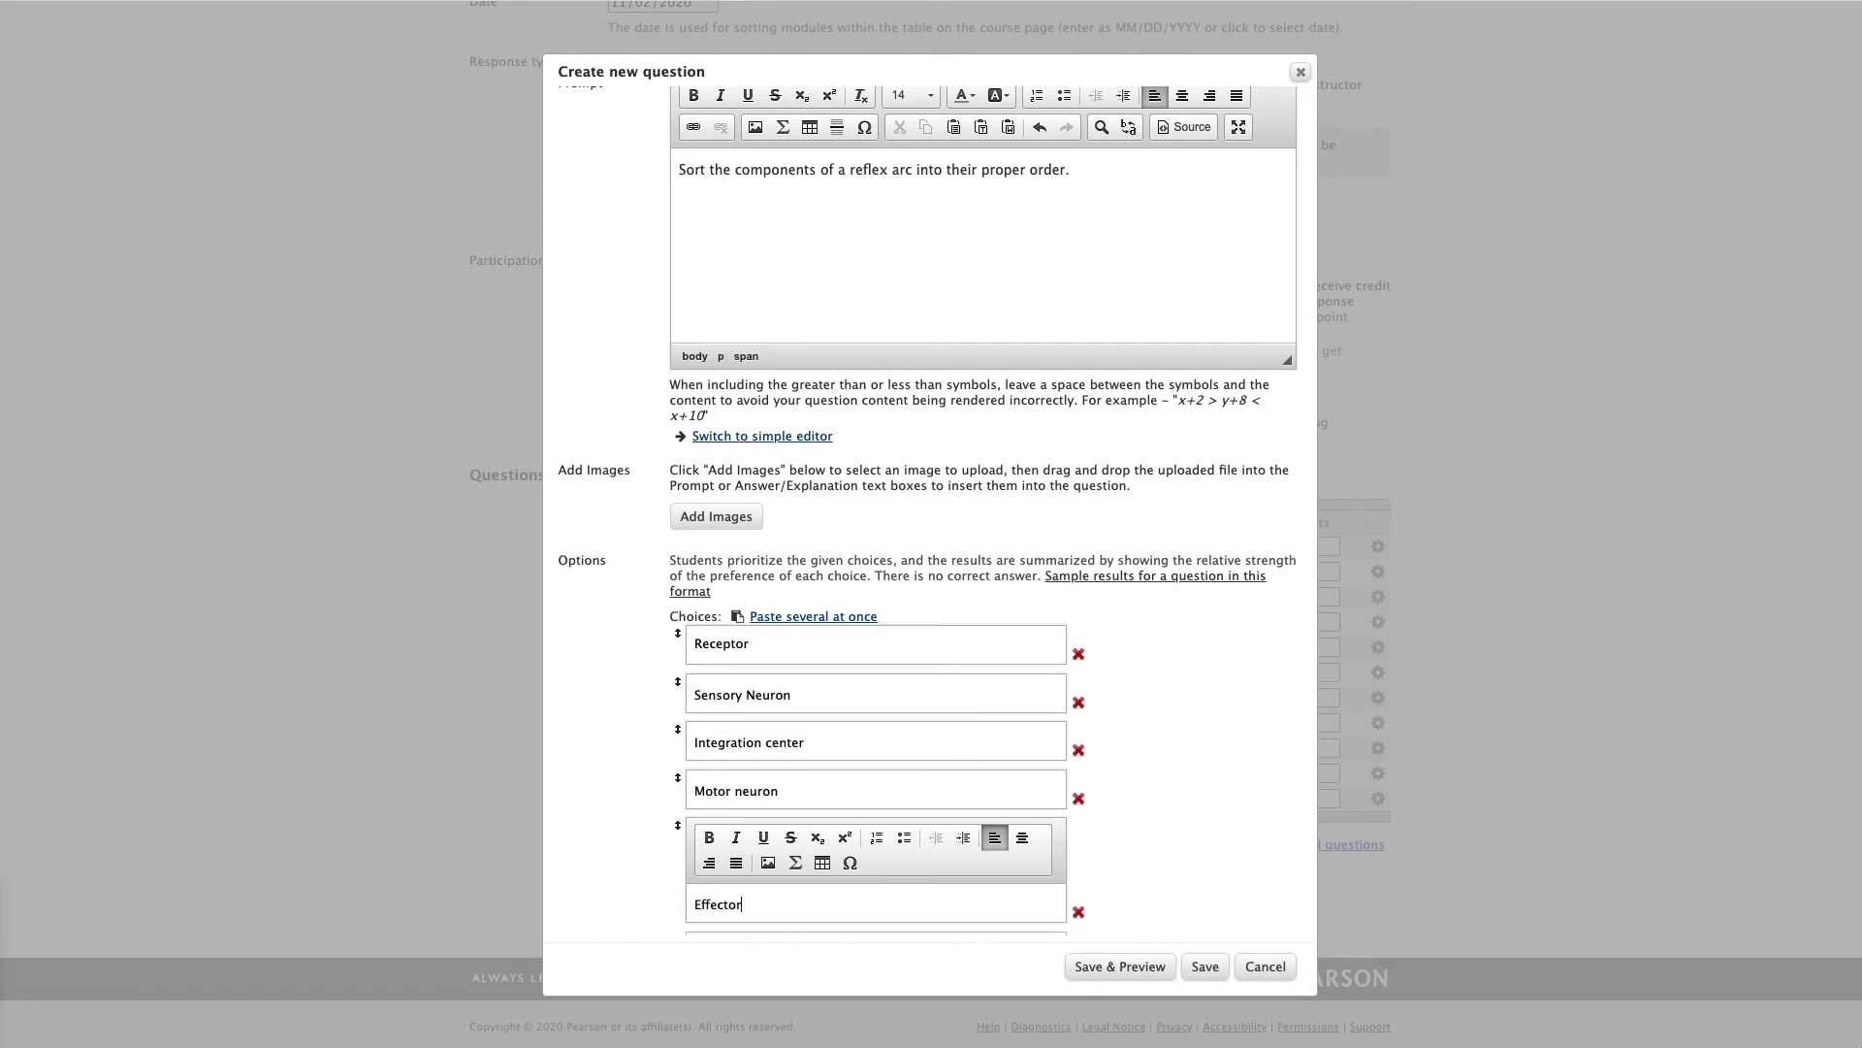
pyautogui.scroll(-4, 644, 821)
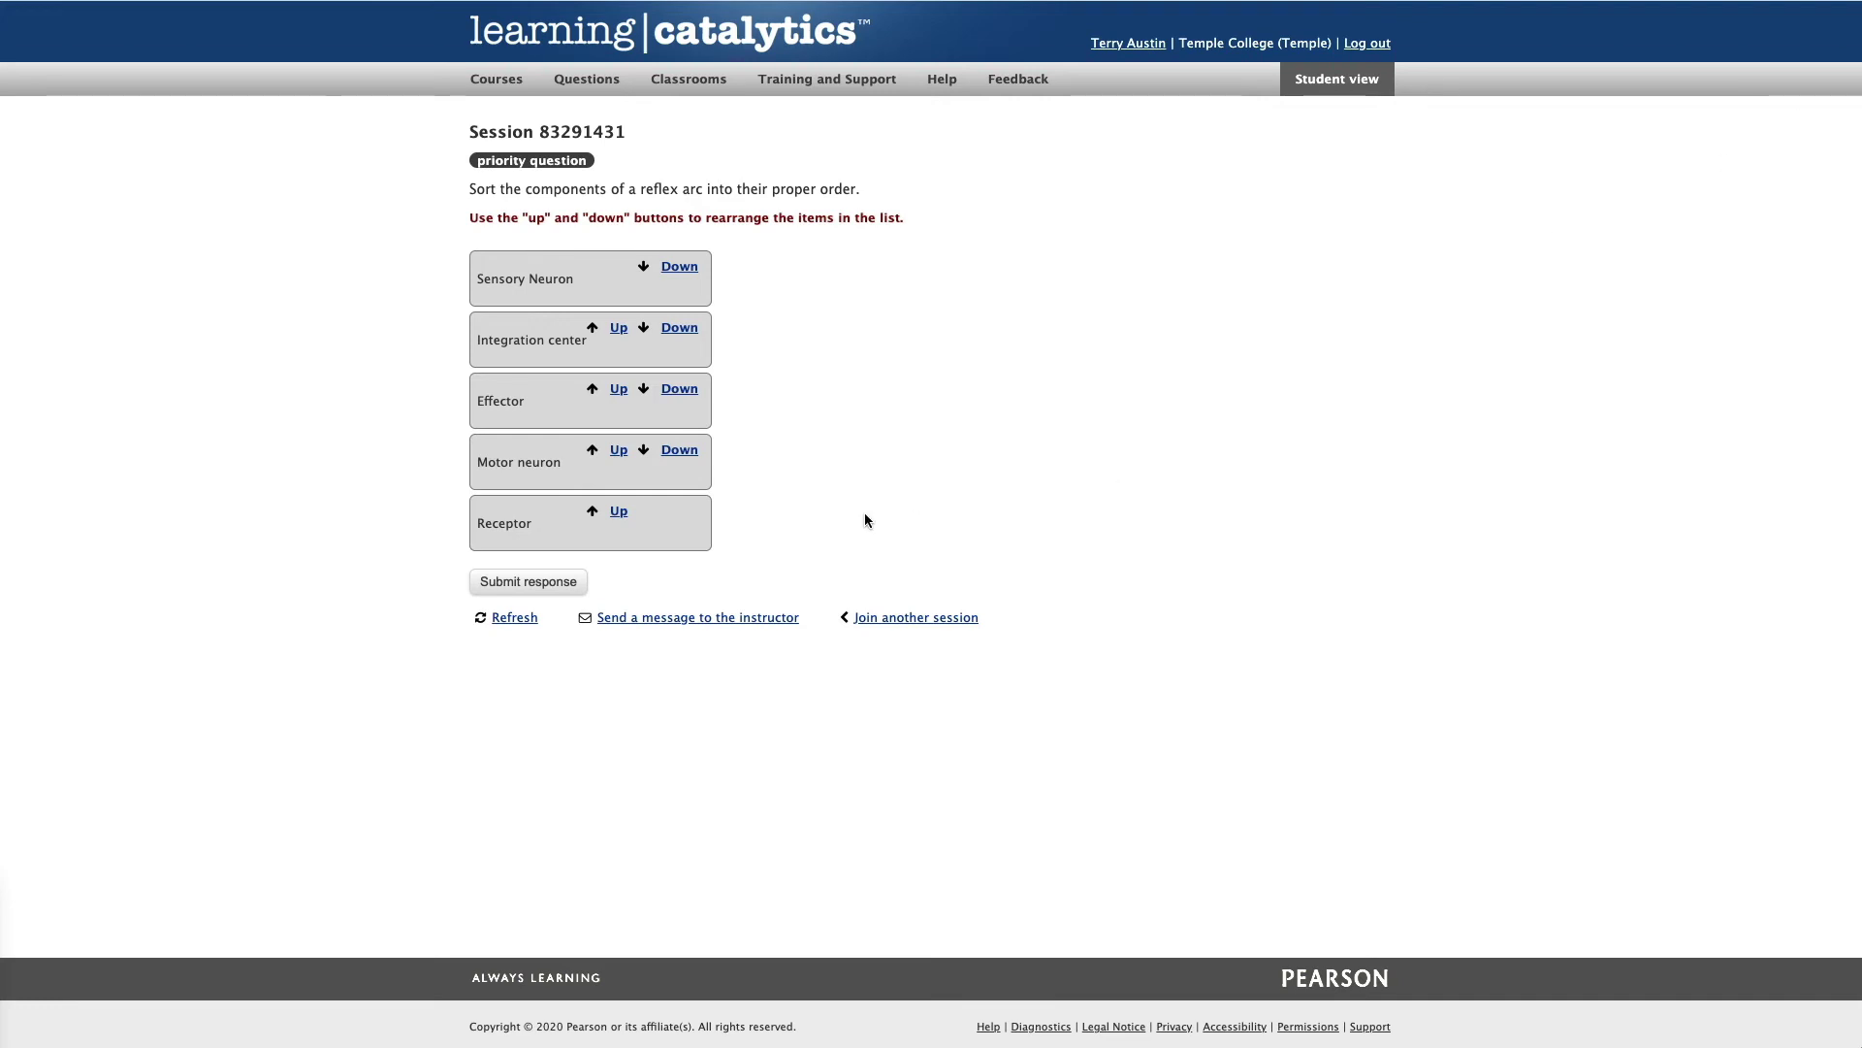
# - Move Receptor to the top and Effector to the bottom, then submit the ordered response
pyautogui.click(619, 511)
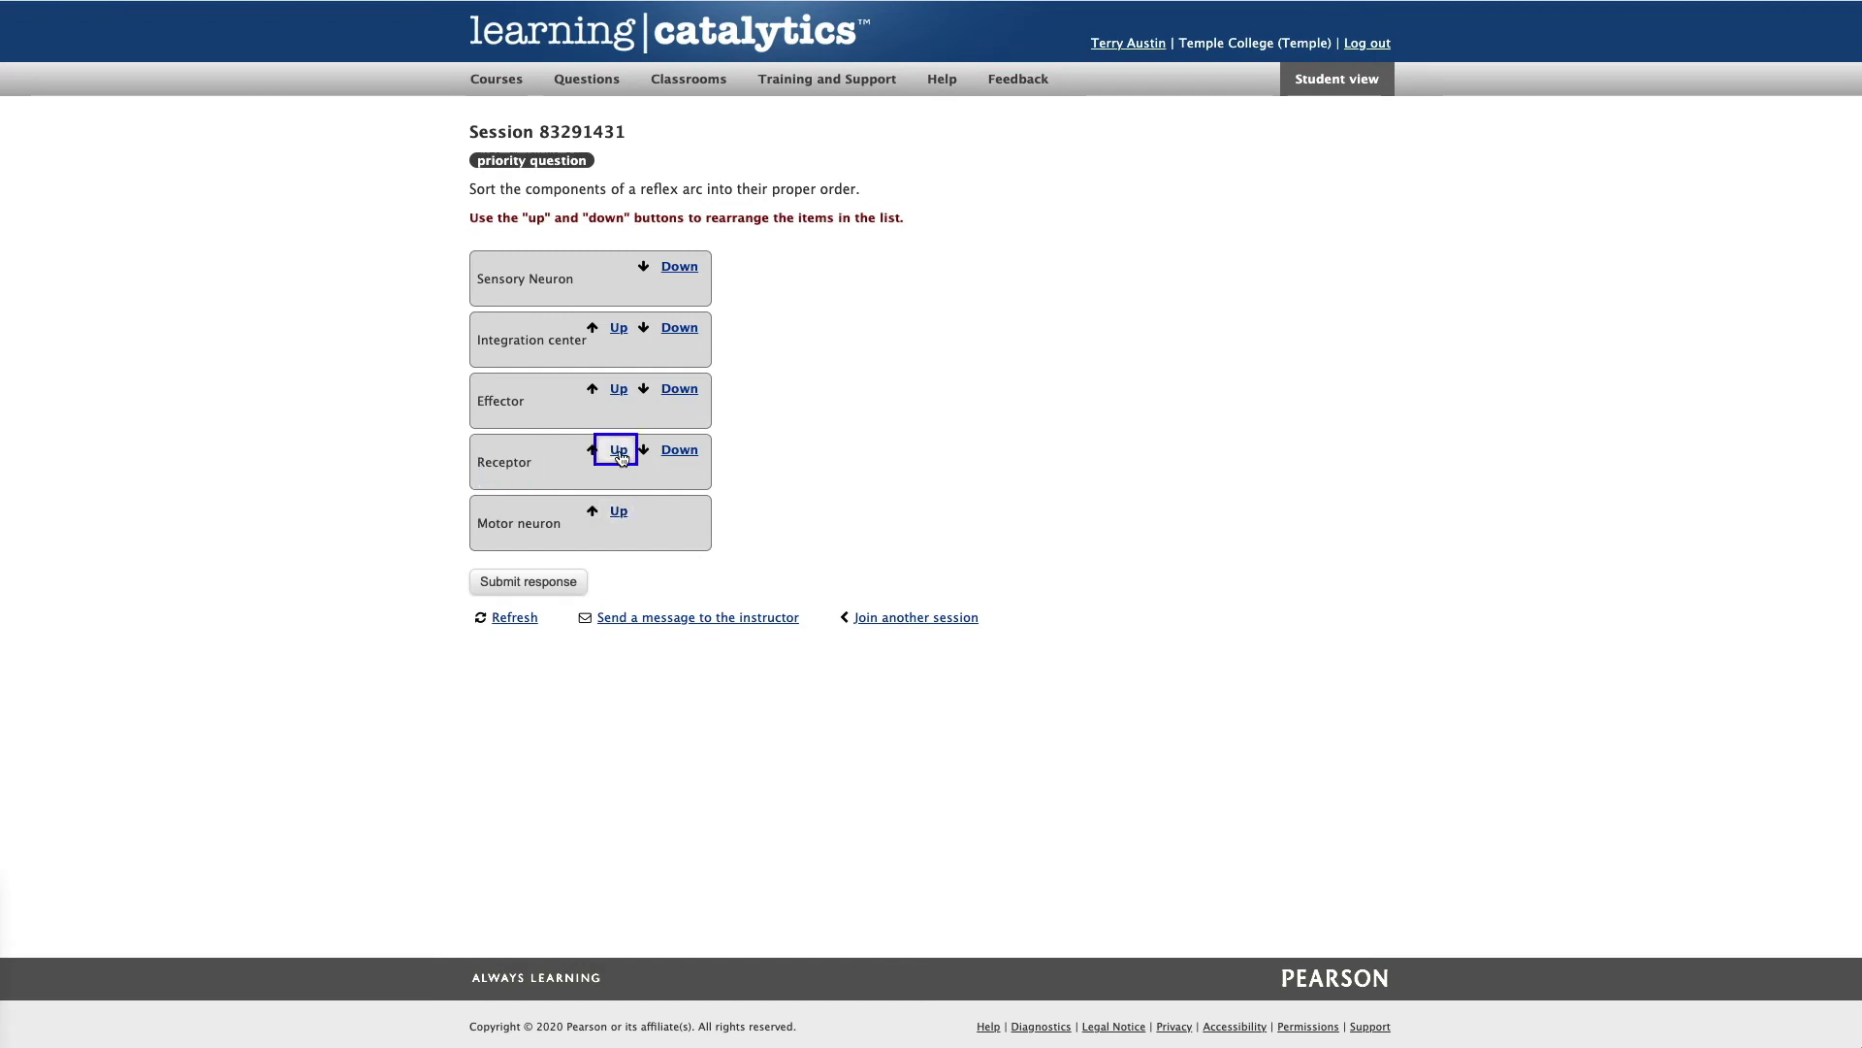
pyautogui.click(621, 454)
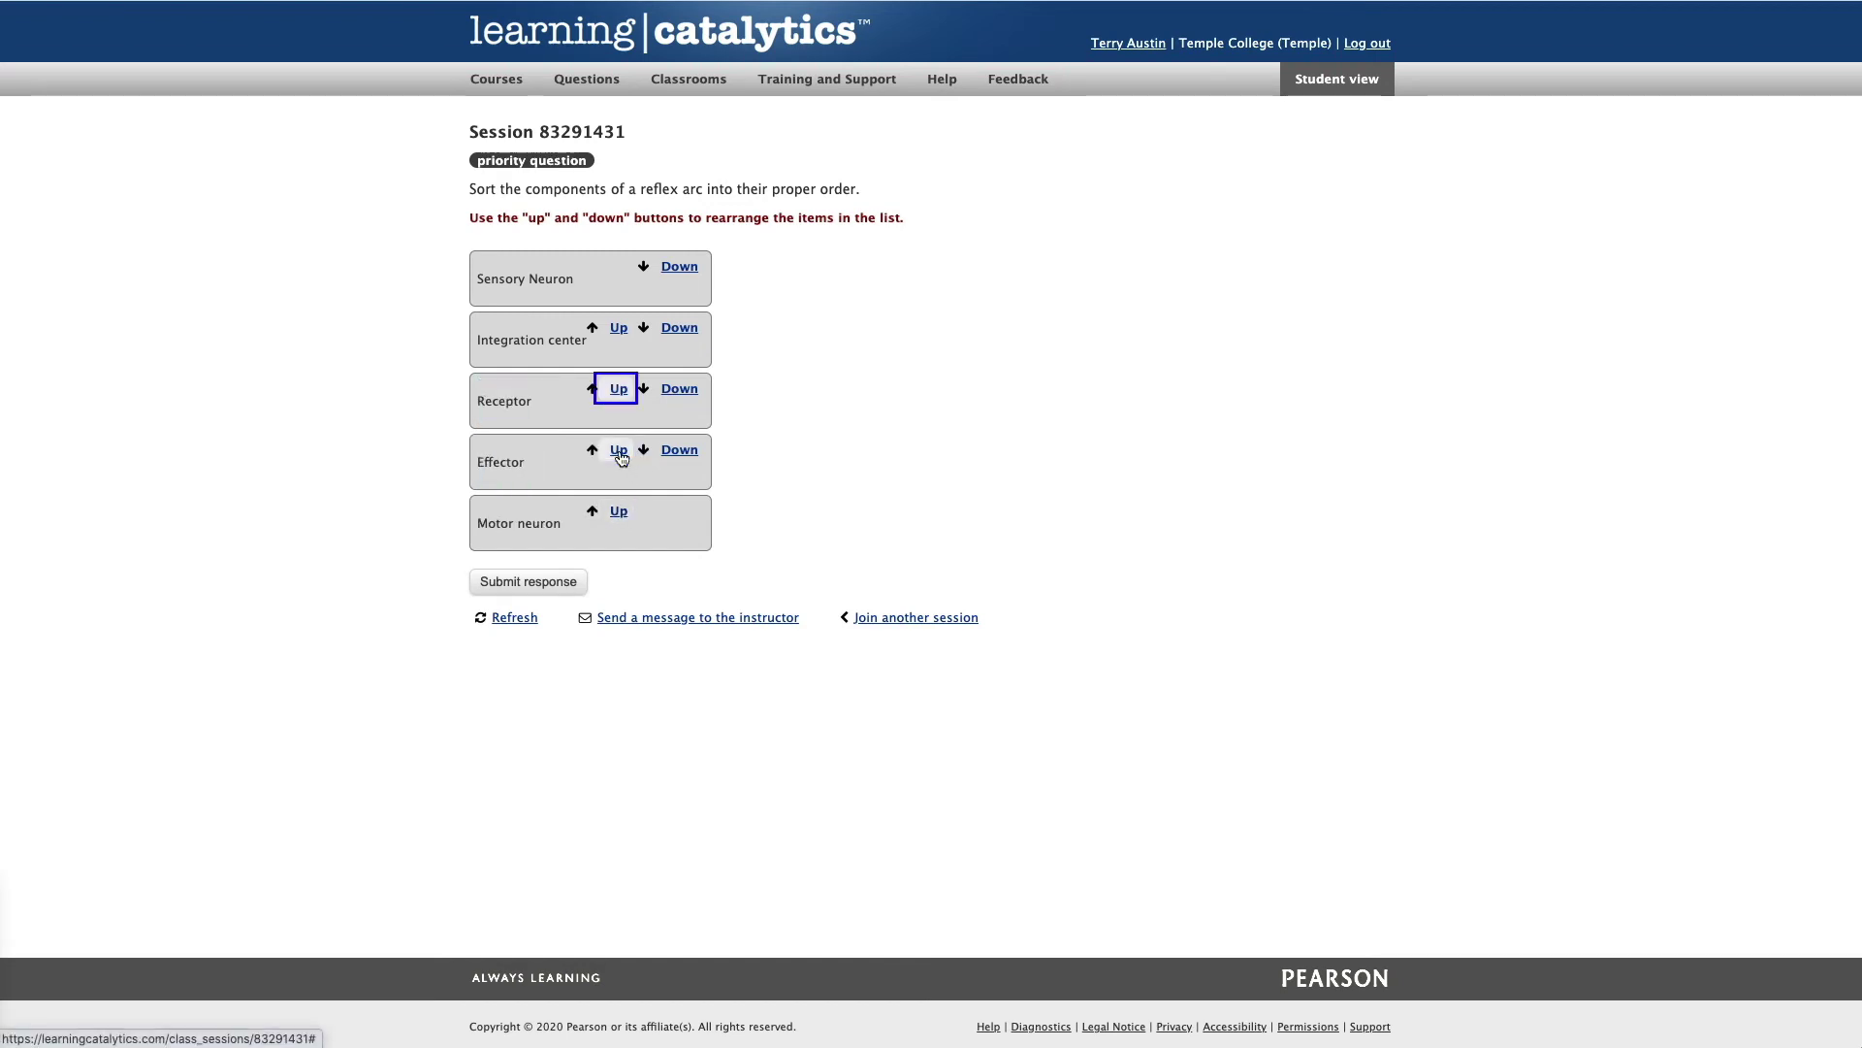
pyautogui.click(620, 389)
pyautogui.click(620, 330)
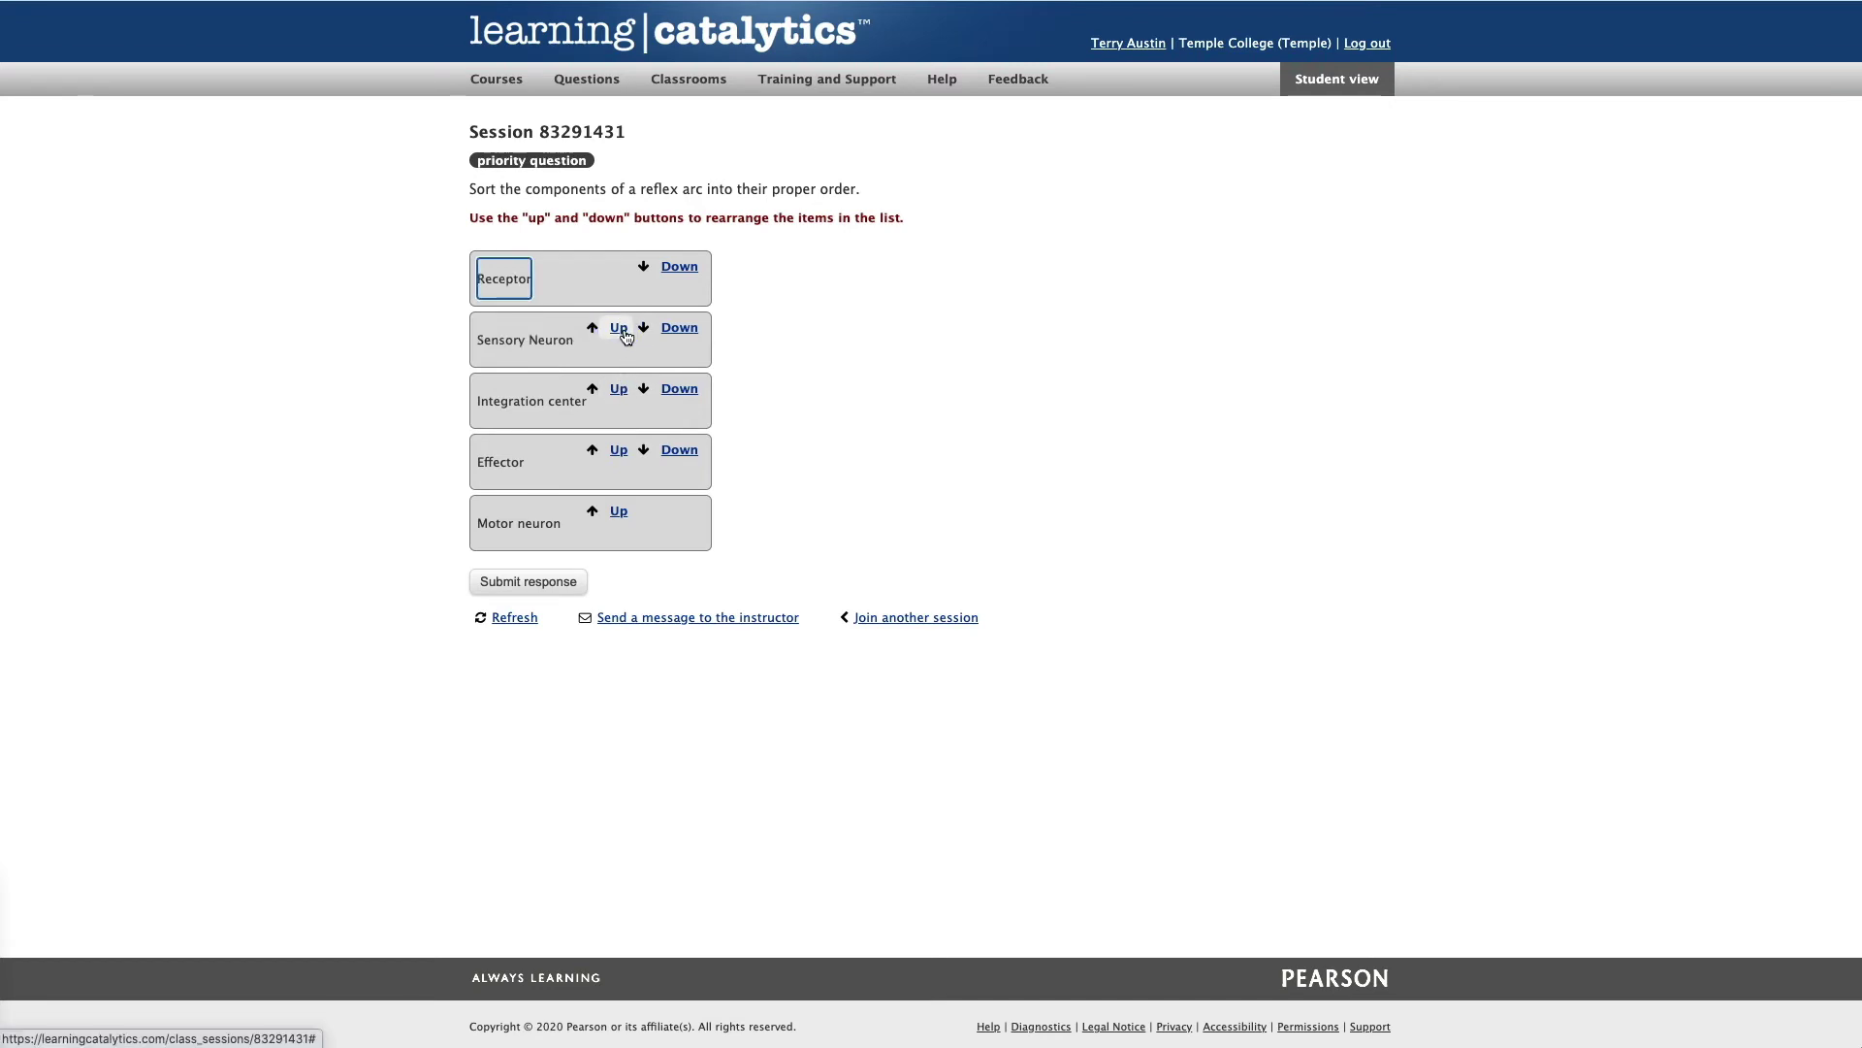
pyautogui.click(678, 452)
pyautogui.click(875, 458)
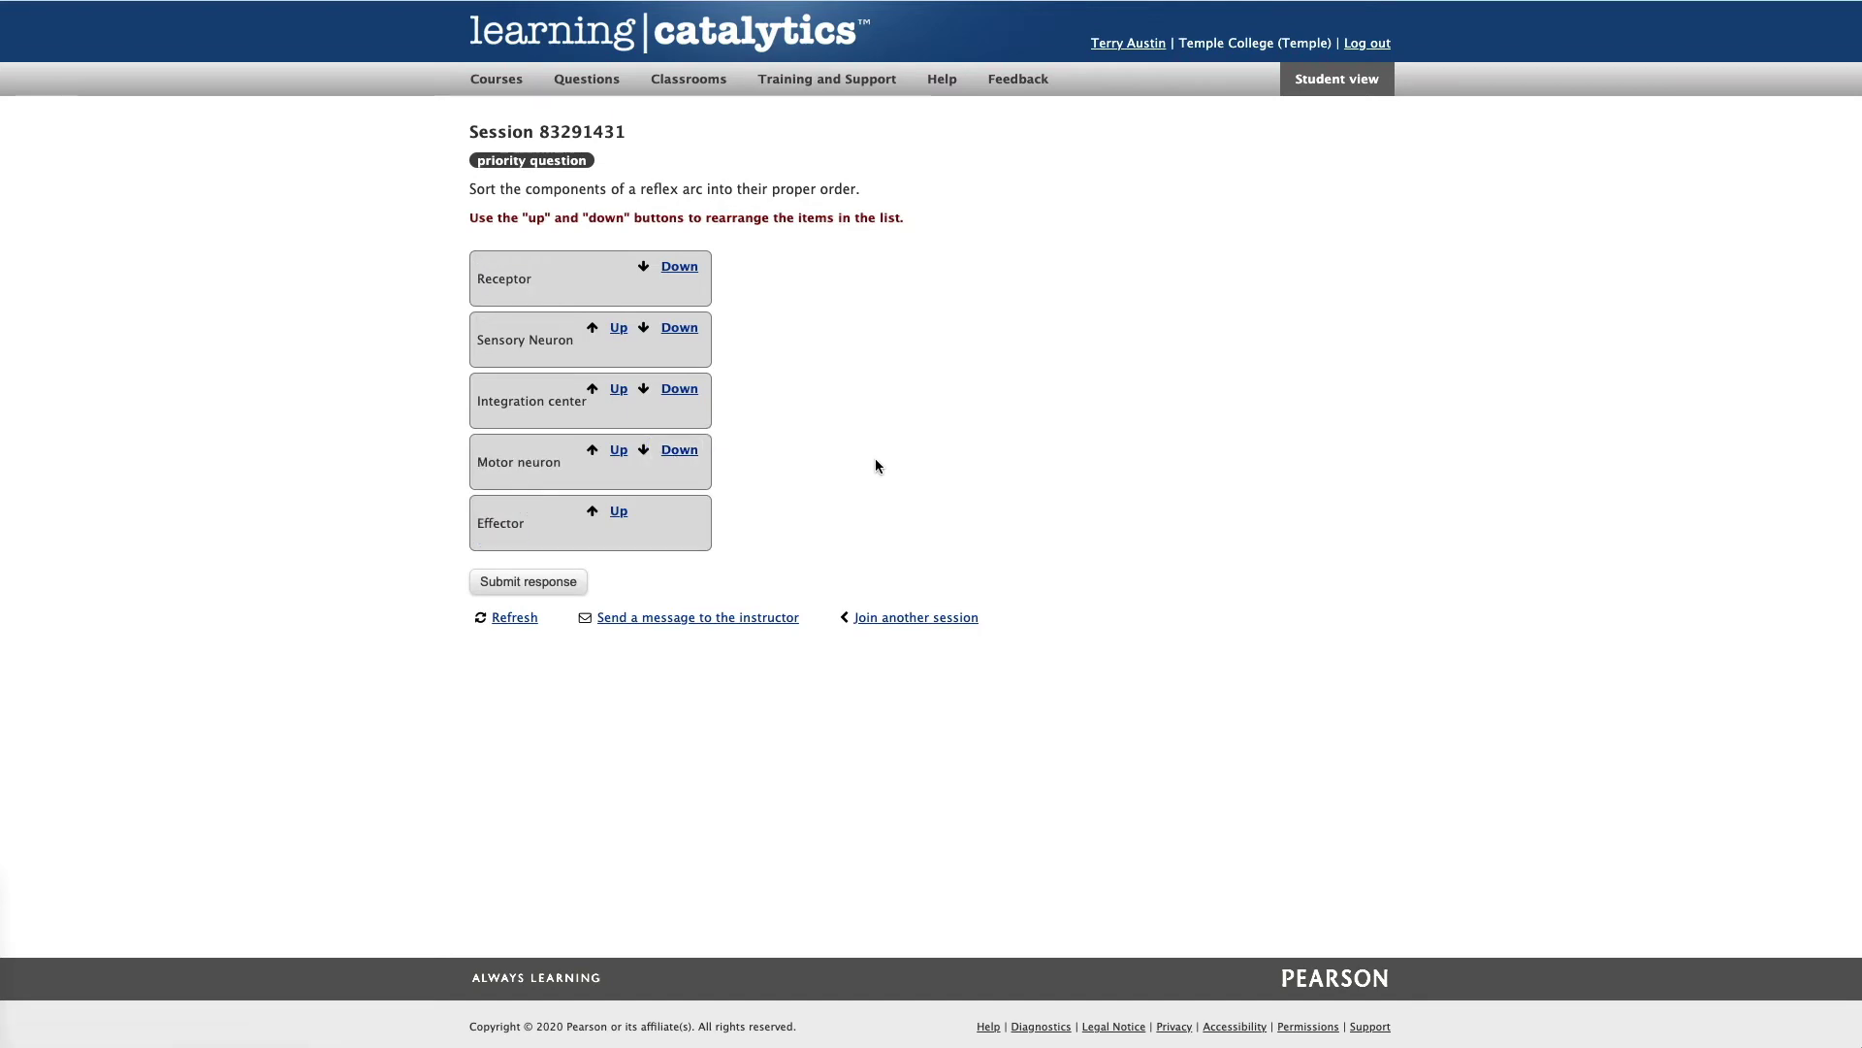
pyautogui.click(553, 585)
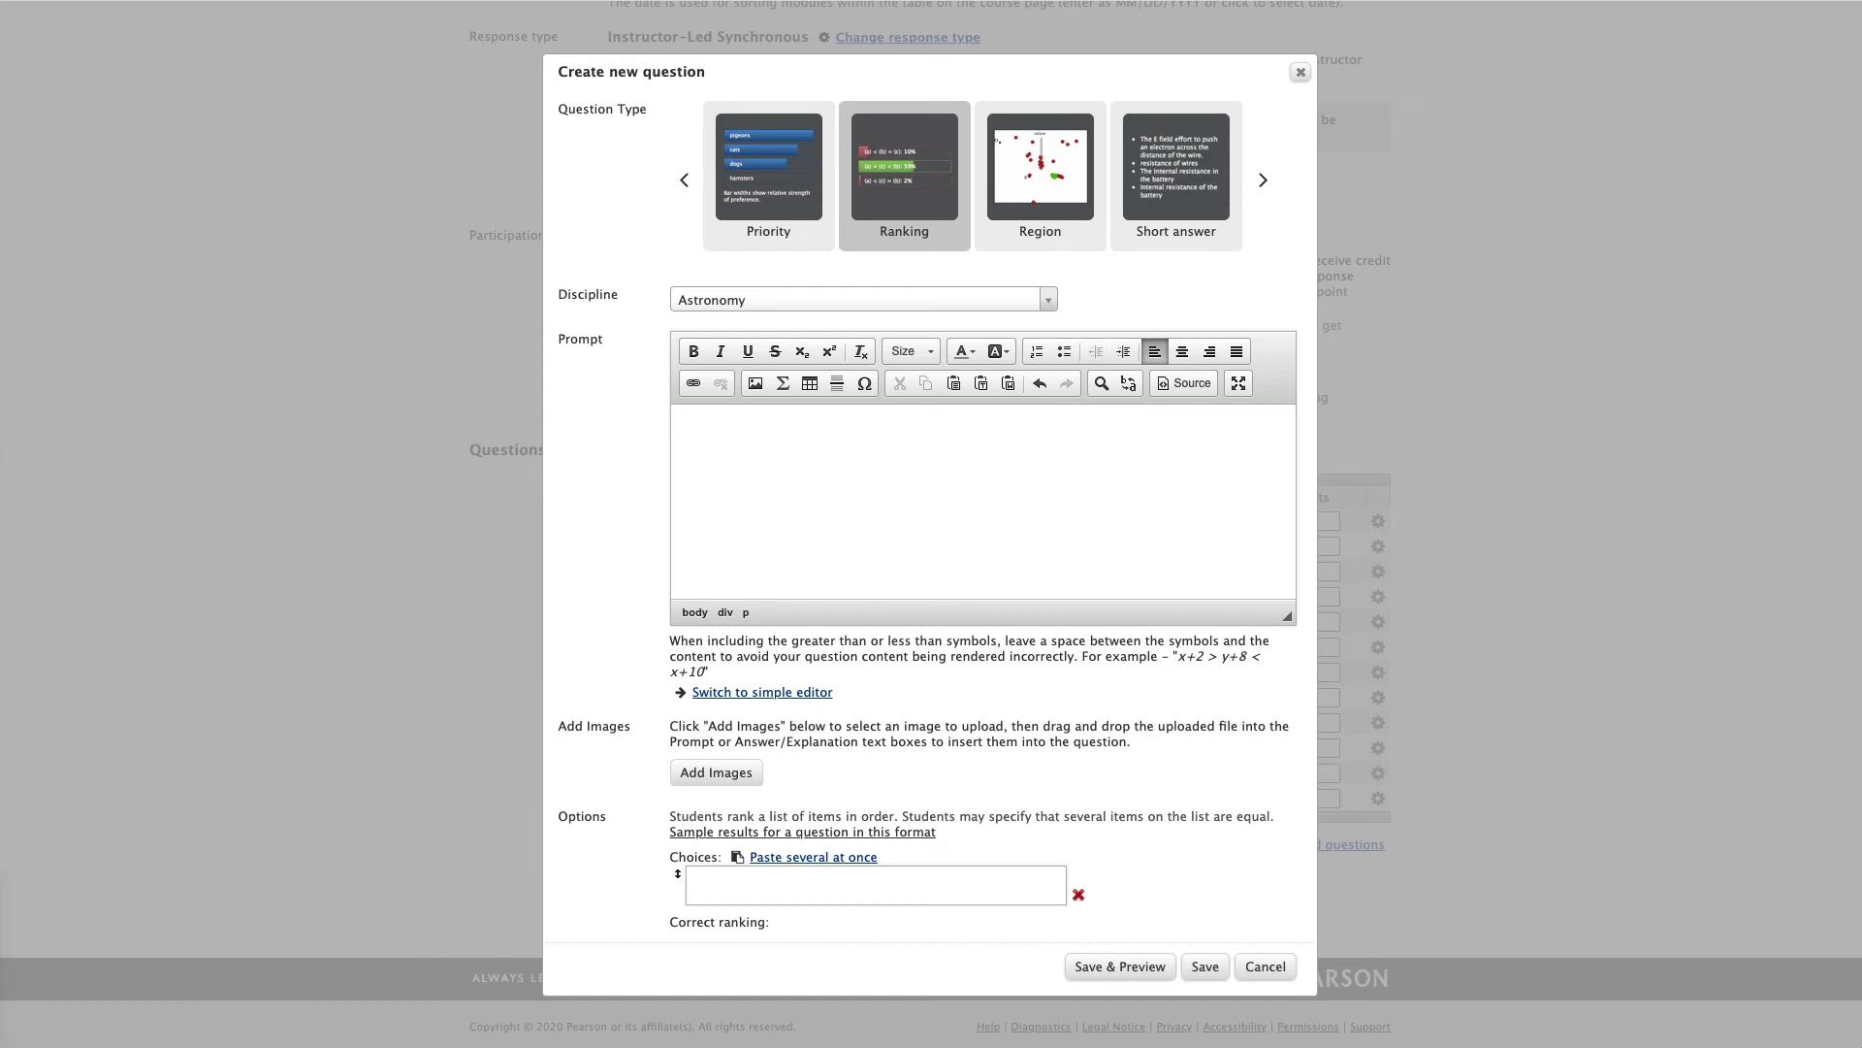
# - Paste the molar solubility prompt and add SrCO3, CaCO3 and MgCO3 as choices
pyautogui.write('Without doing a calculation, rank these compounds from least to greatest molar solubility in water: MgCO3 (Ksp = 6.8 × 10-6), CaCO3 (Ksp = 5.0 × 10-9), and SrCO3 (Ksp = 5.6 × 10-10). MgCO3 CaCO3 SrCO3')
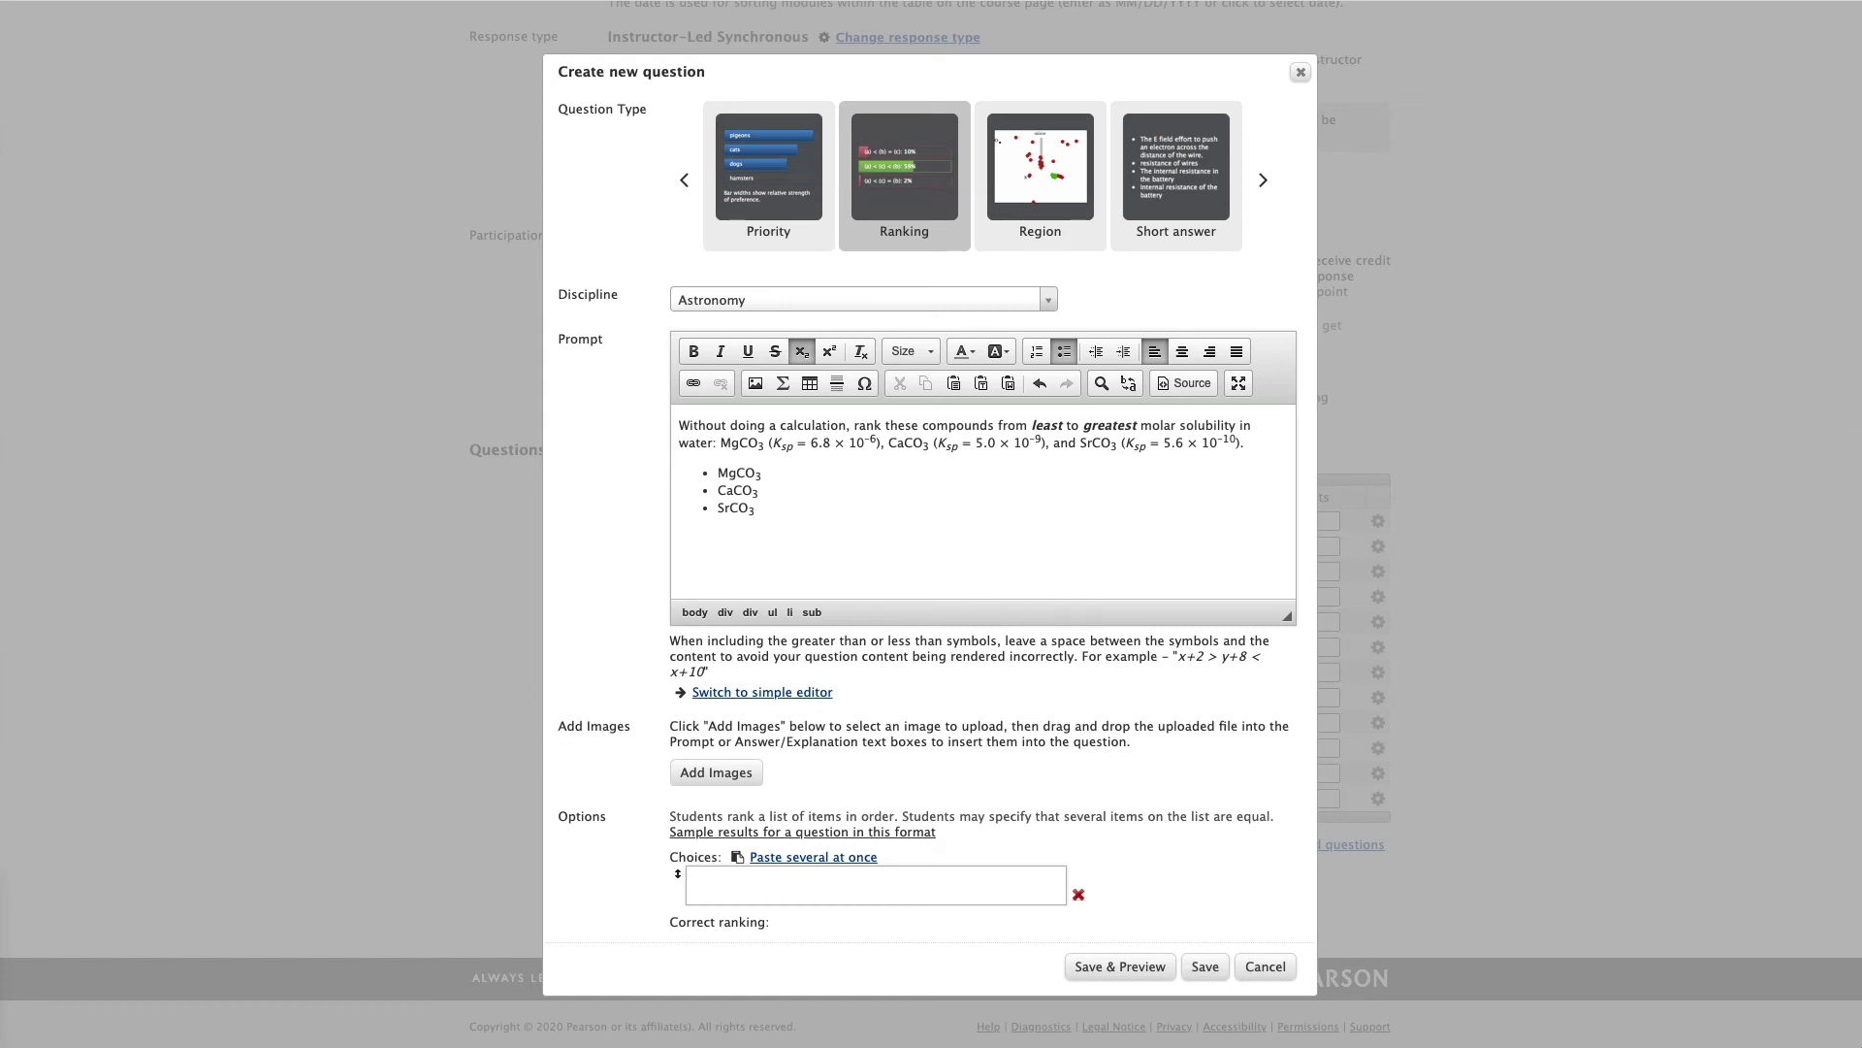
pyautogui.scroll(-2, 576, 732)
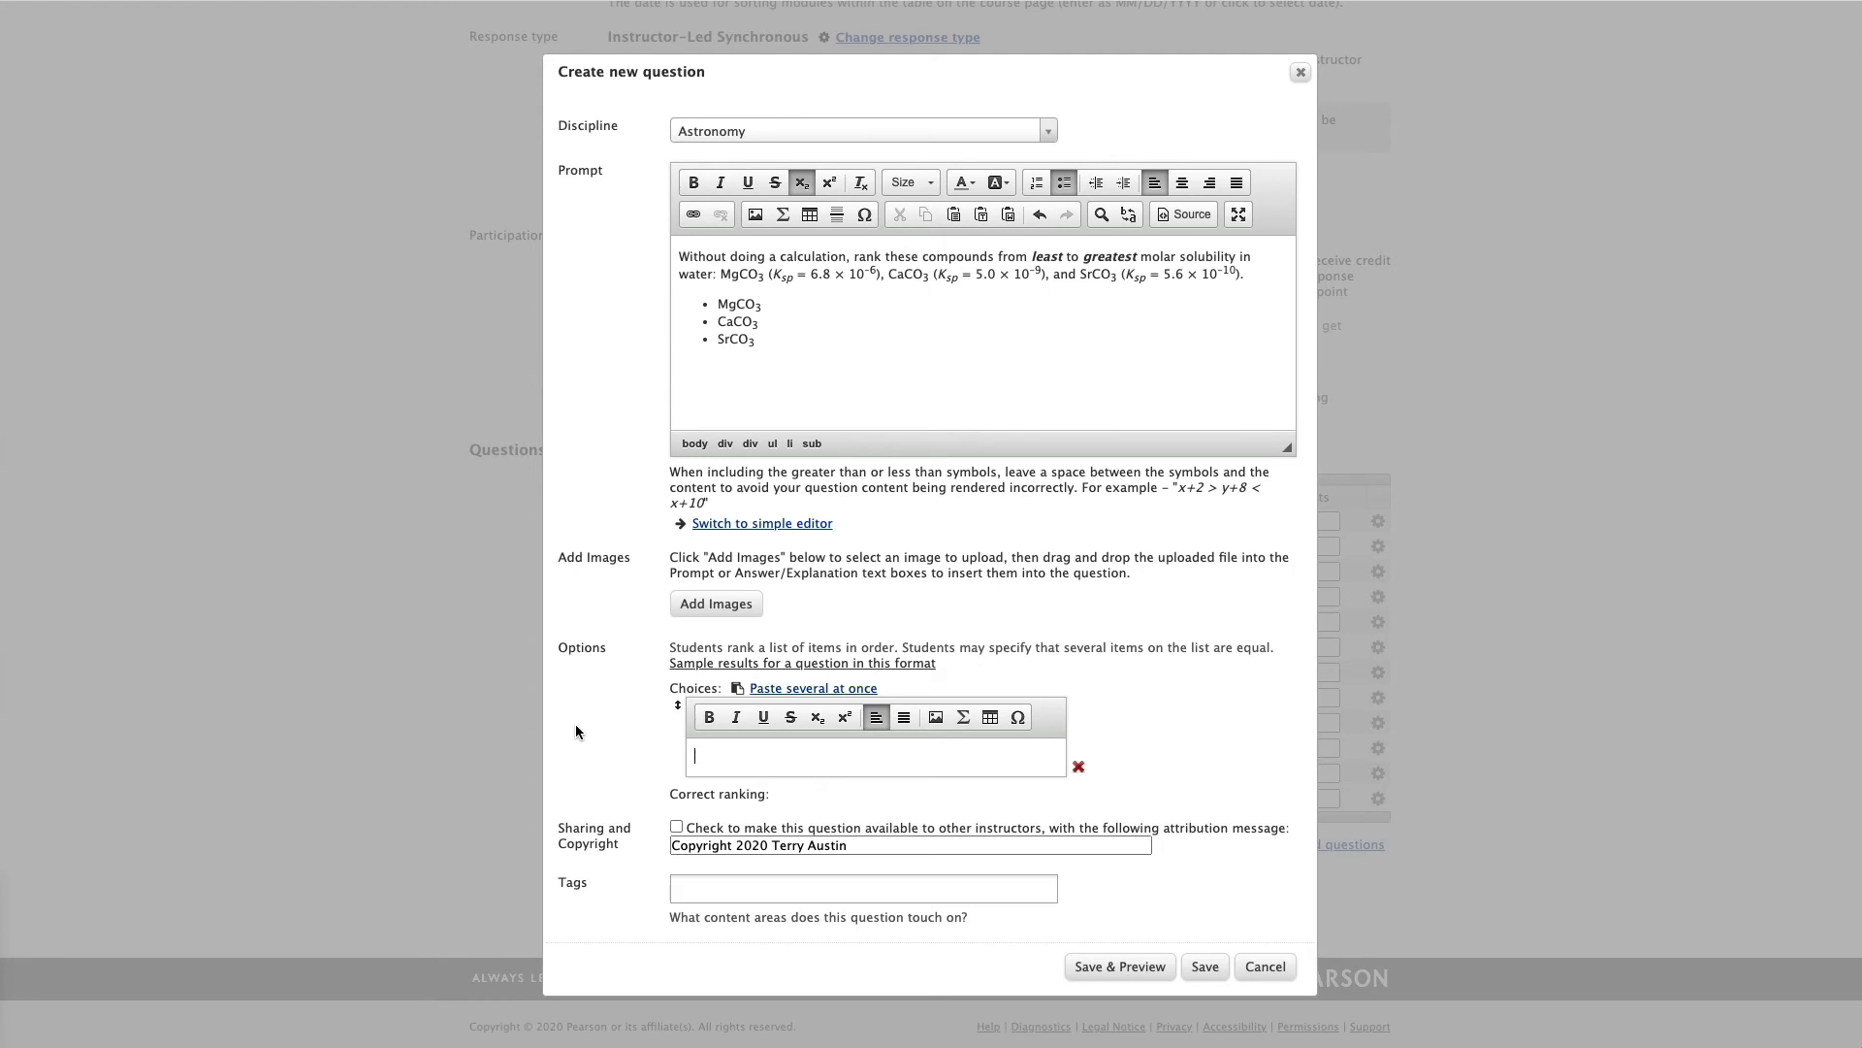
pyautogui.write('SrCO3')
pyautogui.click(720, 804)
pyautogui.write('CaCO3')
pyautogui.click(739, 859)
pyautogui.write('MgCO3')
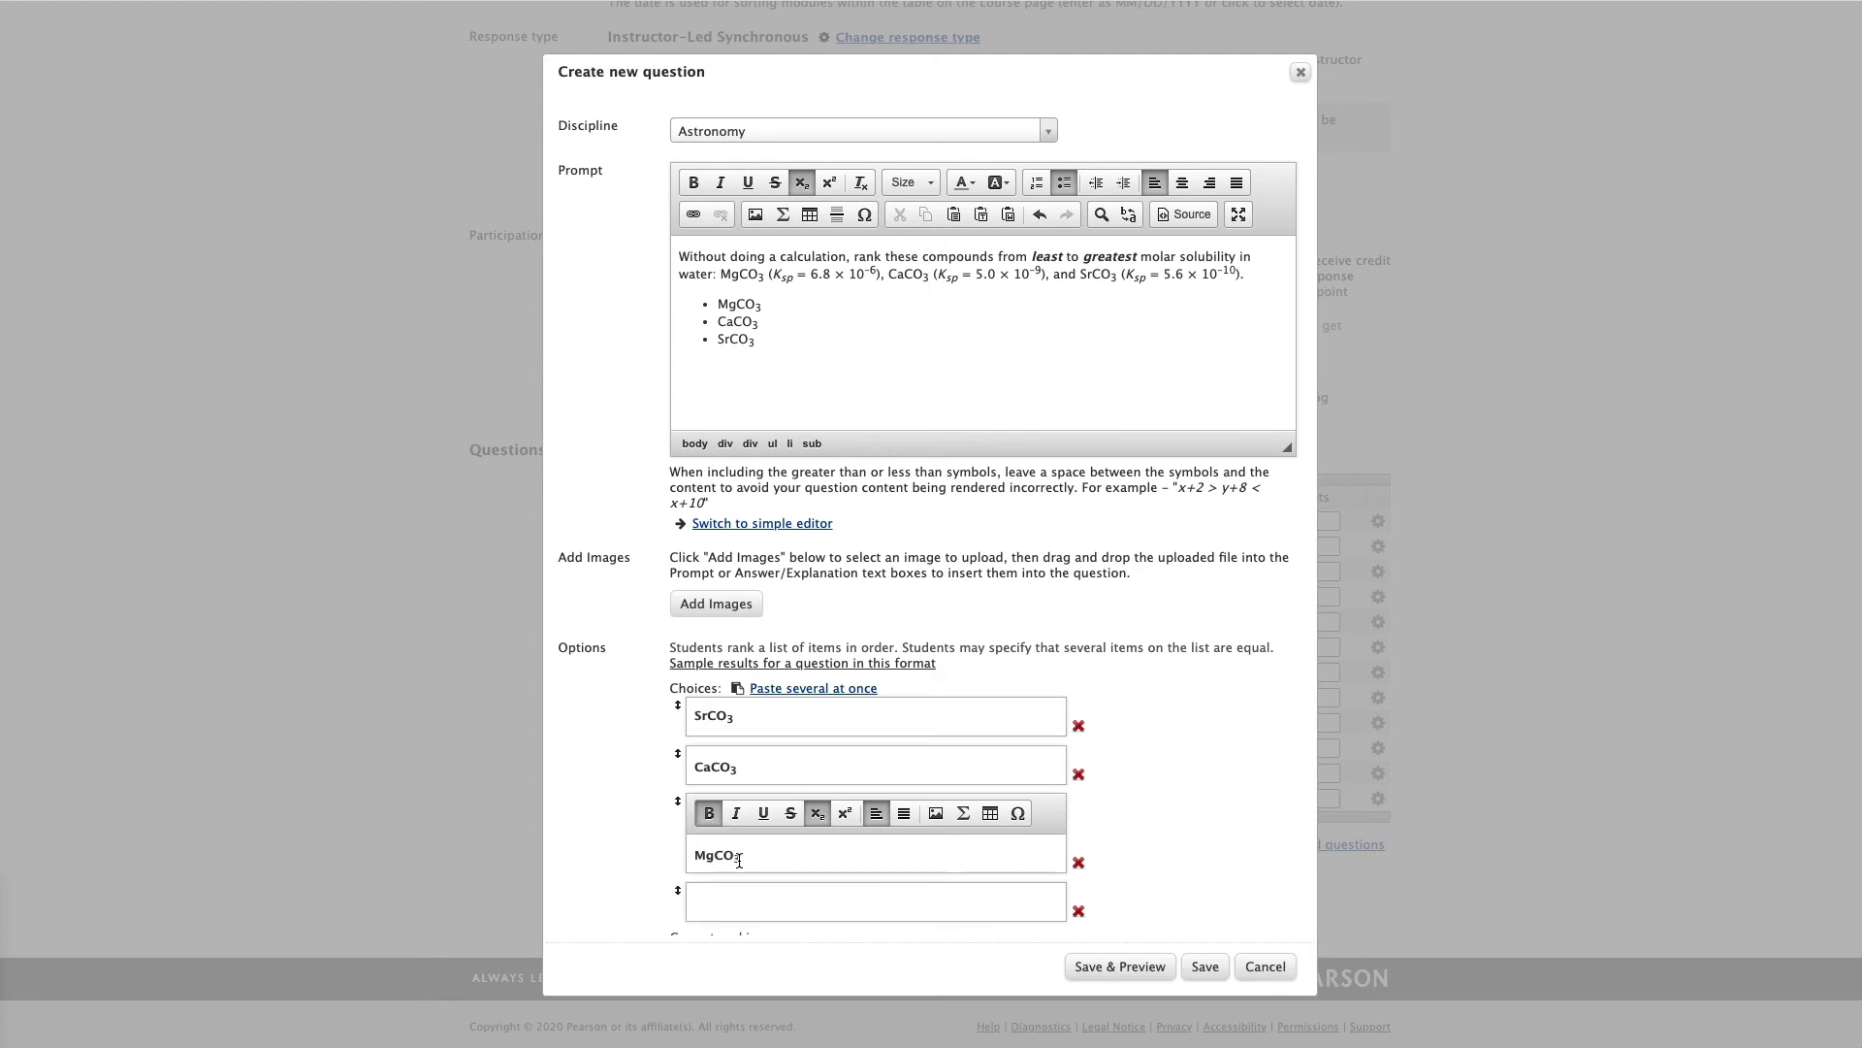
pyautogui.scroll(-3, 758, 708)
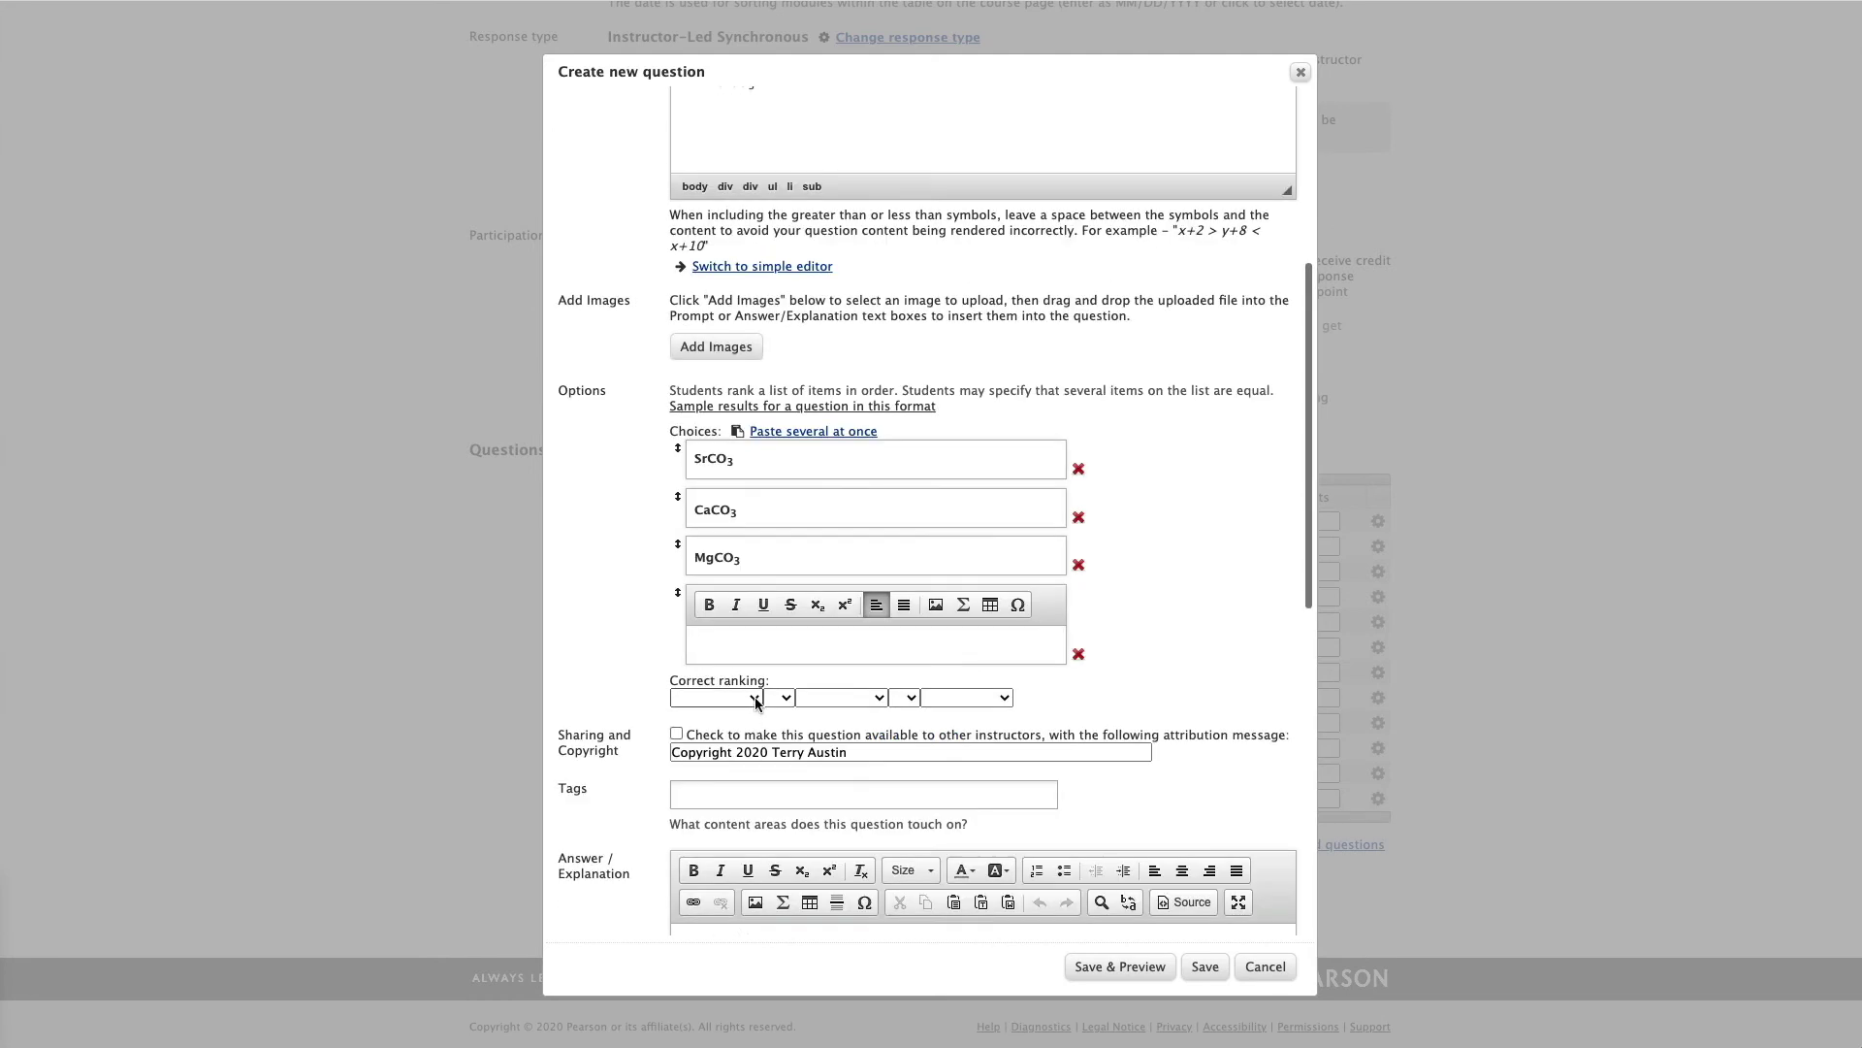
# - Set the correct-ranking slots to 1st answer, 2nd answer and 3rd answer
pyautogui.click(756, 699)
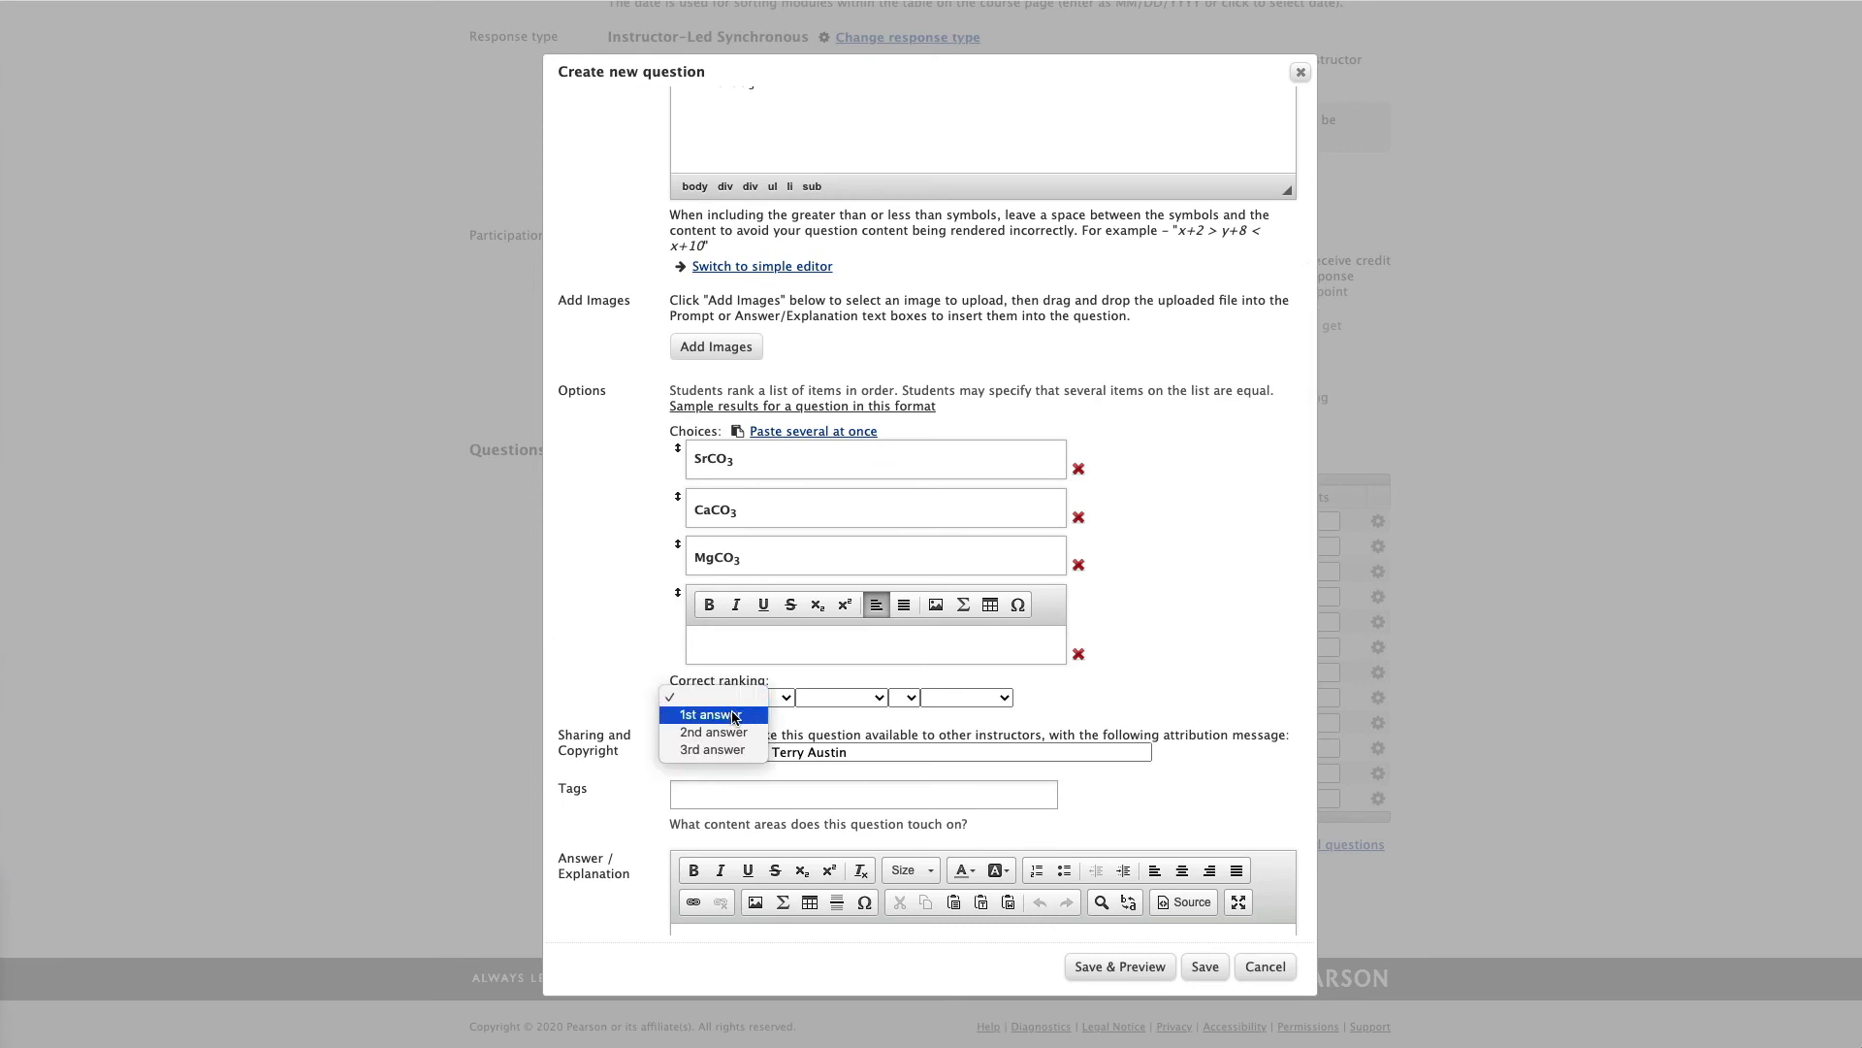
pyautogui.click(734, 715)
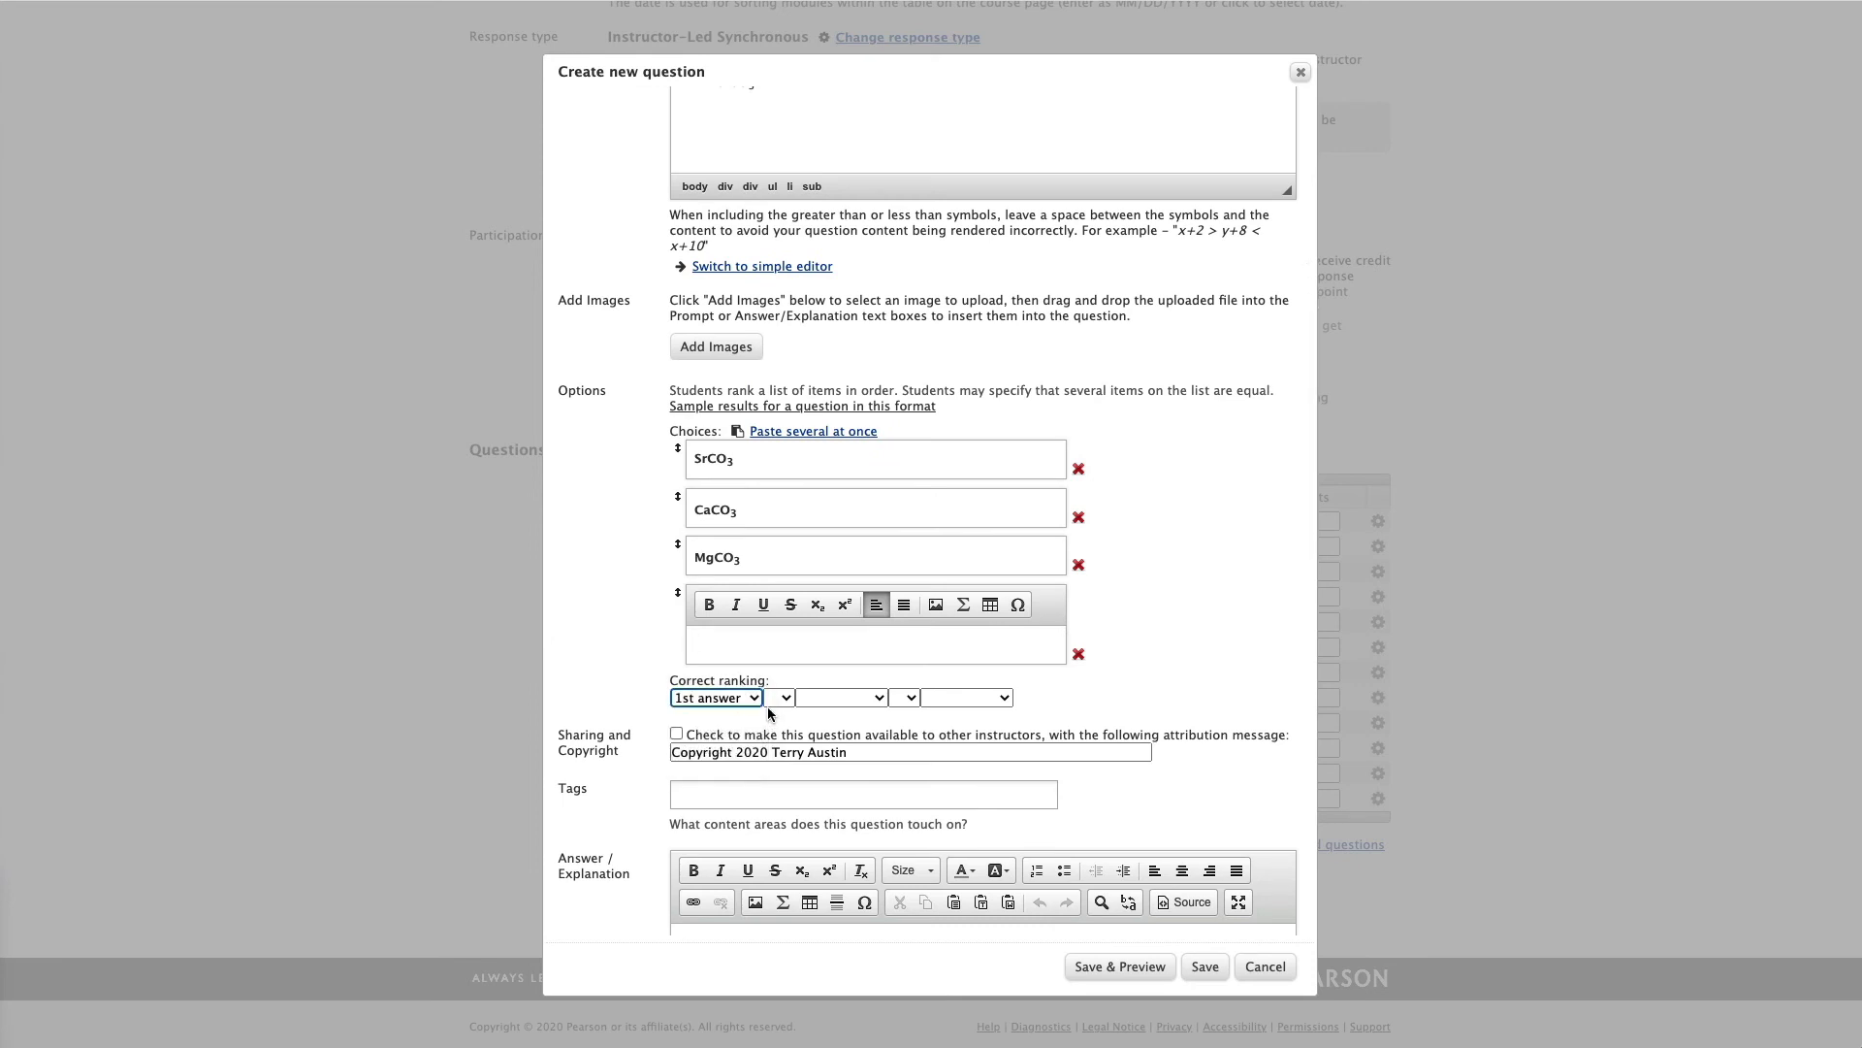
pyautogui.click(881, 698)
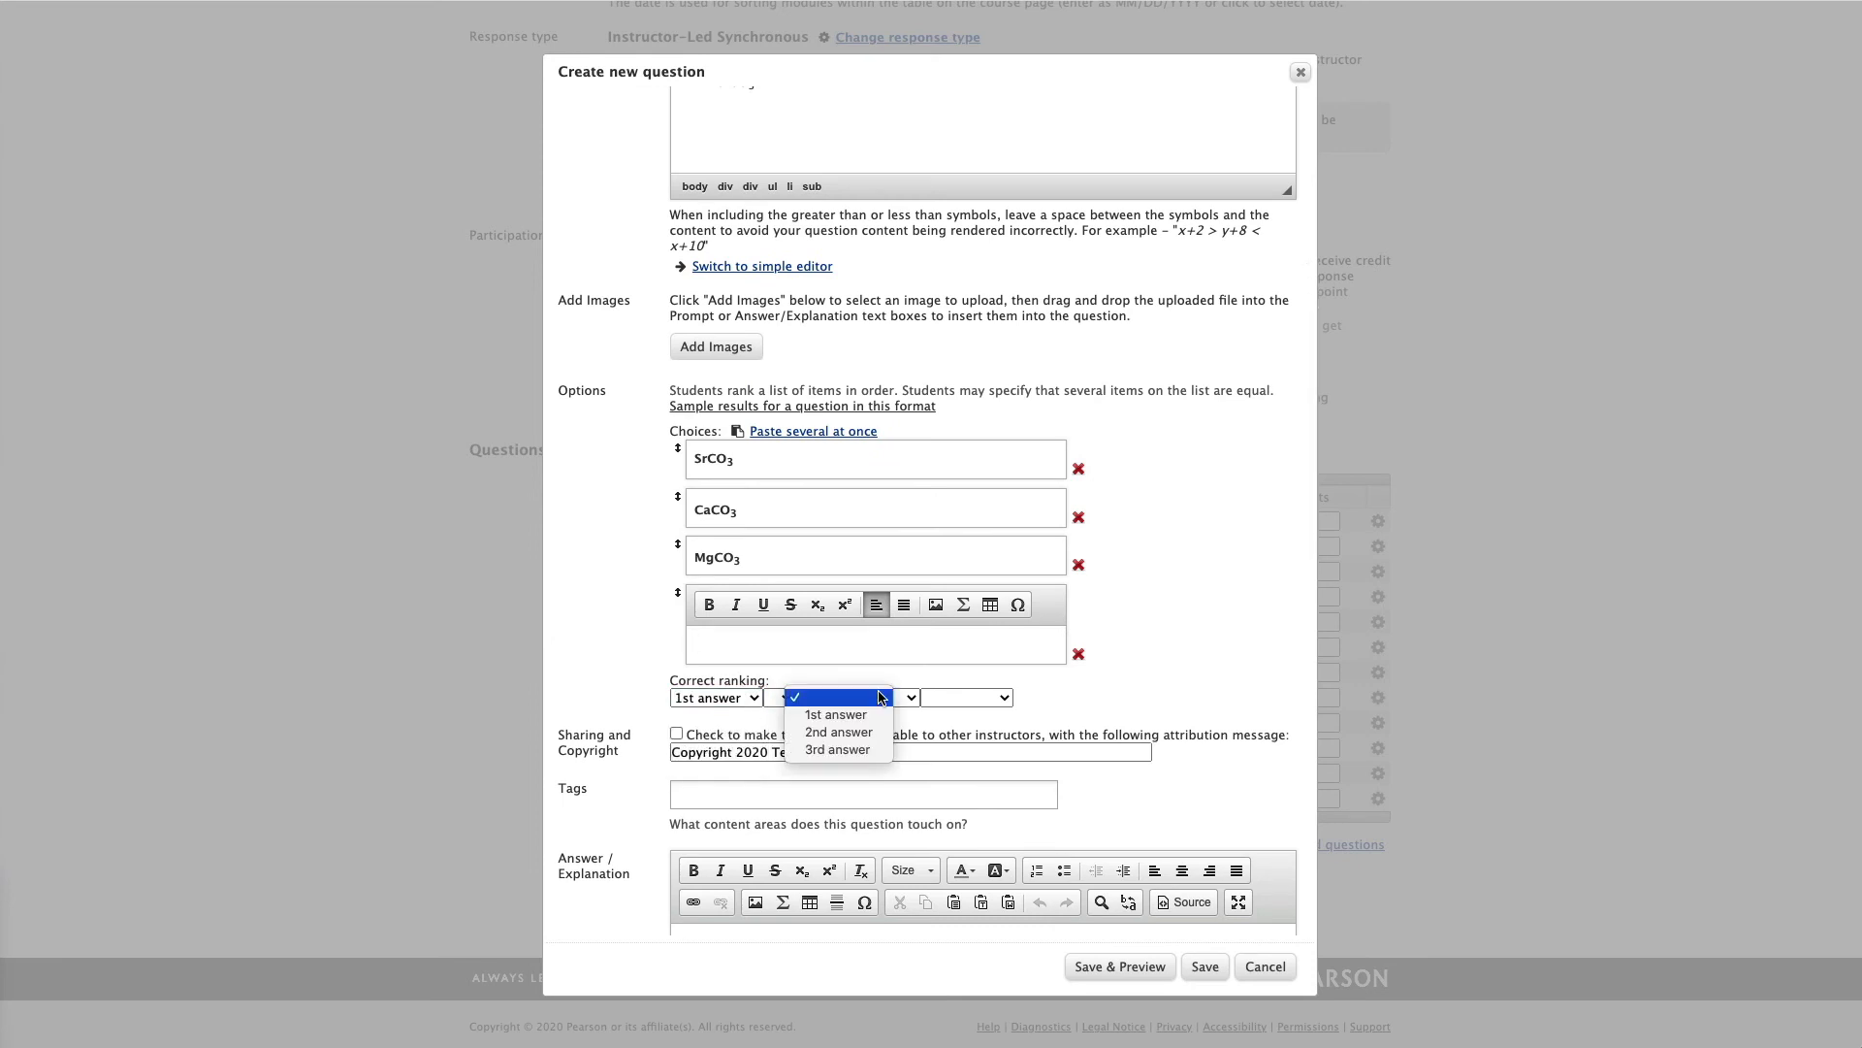
pyautogui.click(842, 732)
pyautogui.click(1001, 700)
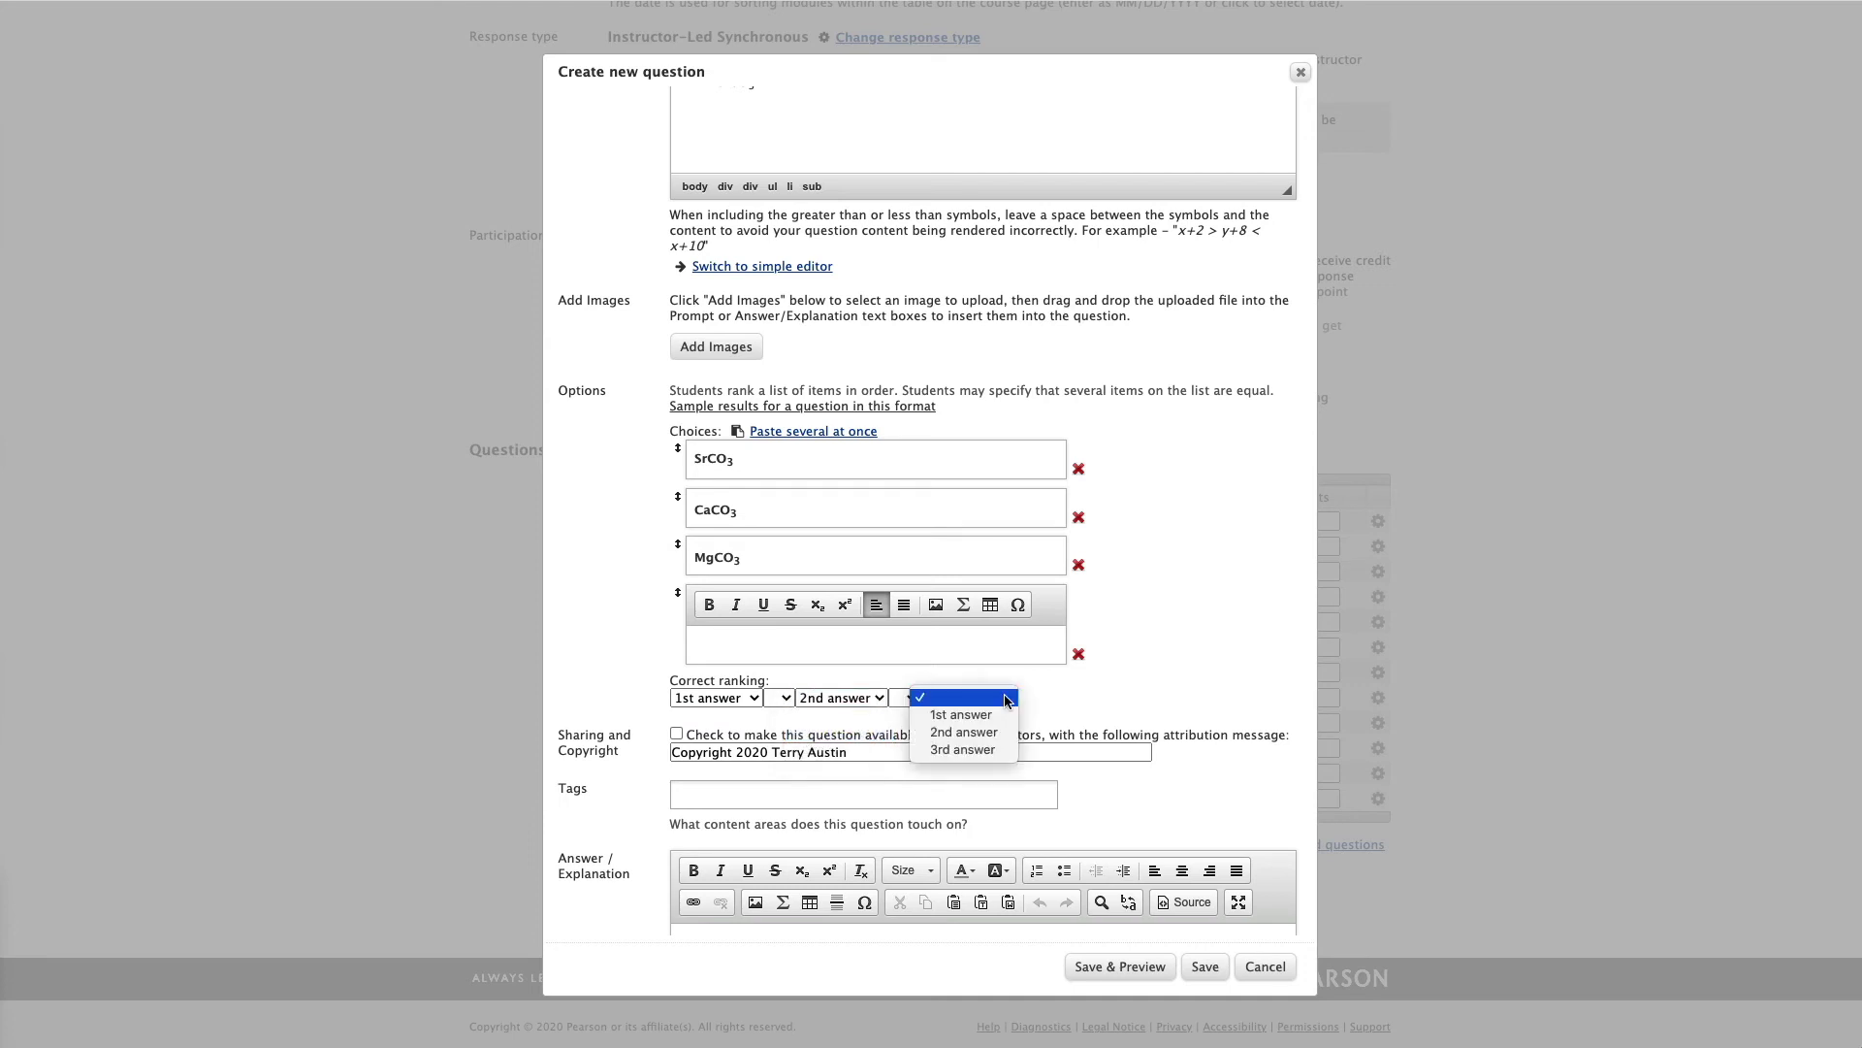
pyautogui.click(957, 750)
pyautogui.click(591, 557)
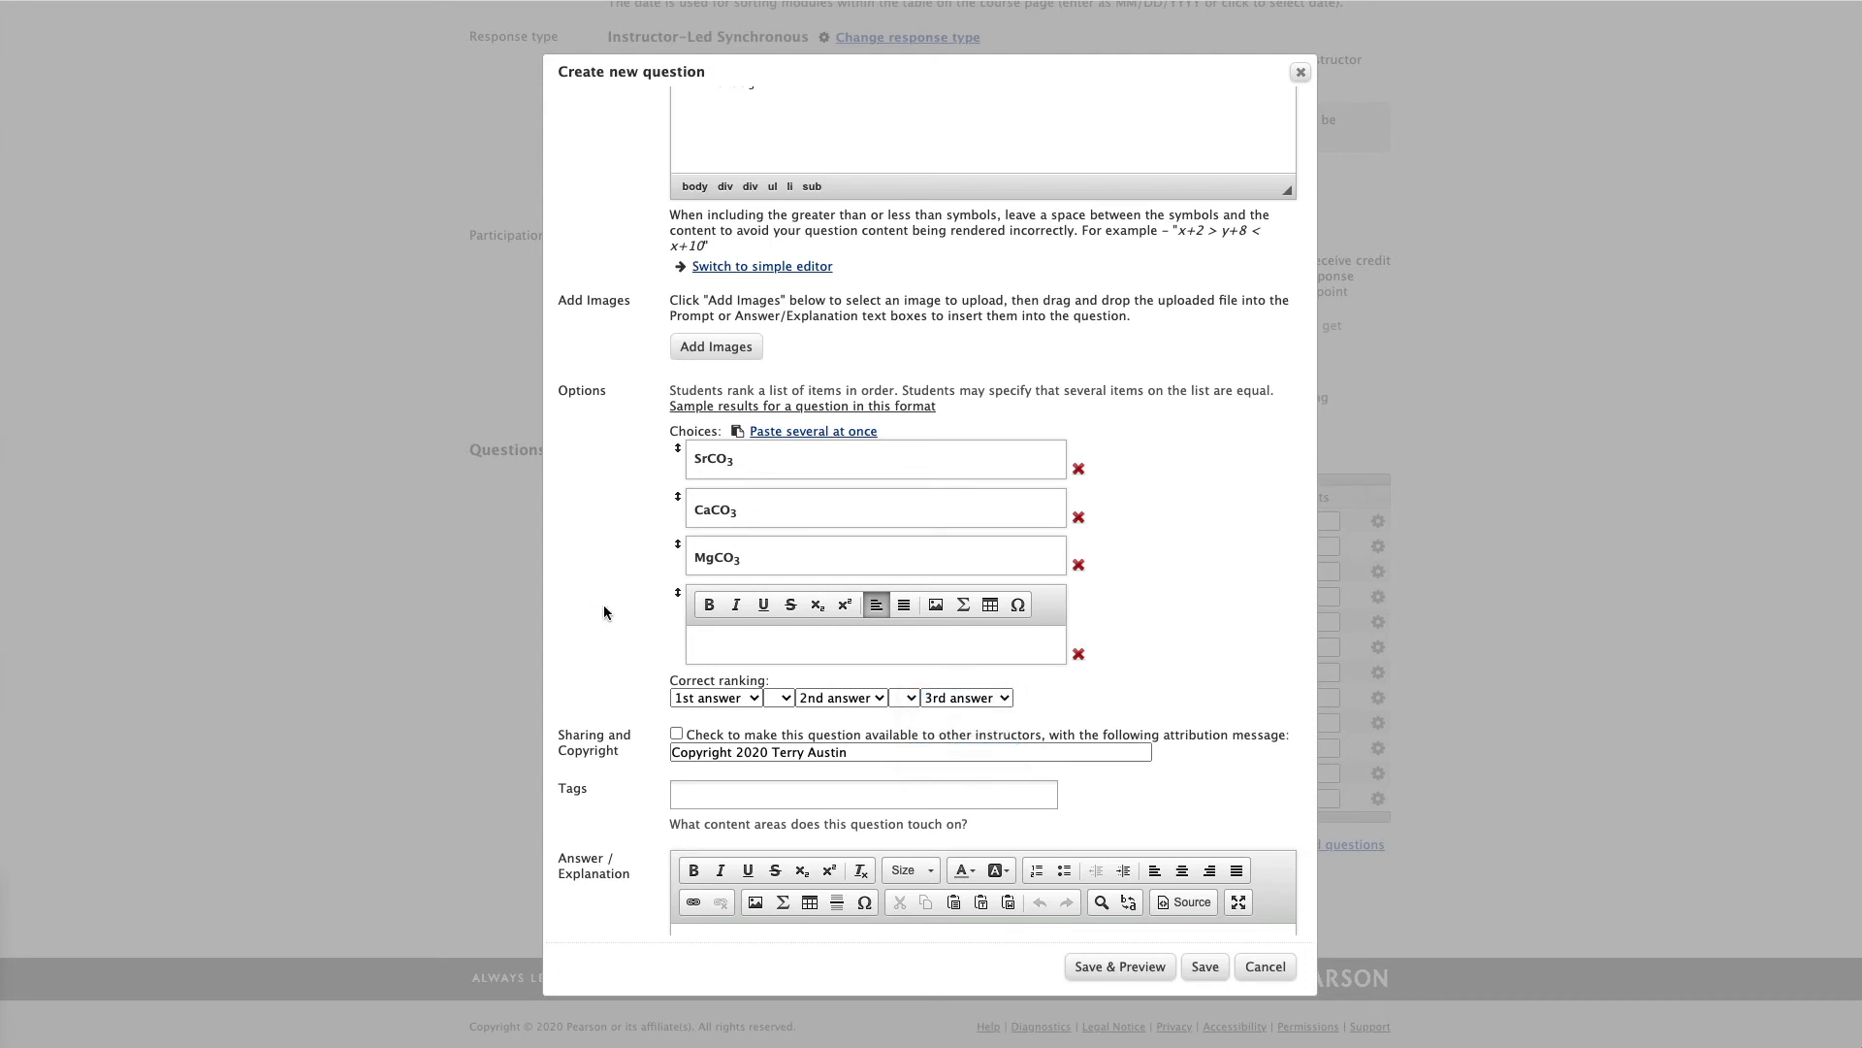
# - Put '<' between each pair of ranked answers and save the question
pyautogui.click(782, 699)
pyautogui.click(788, 720)
pyautogui.click(911, 698)
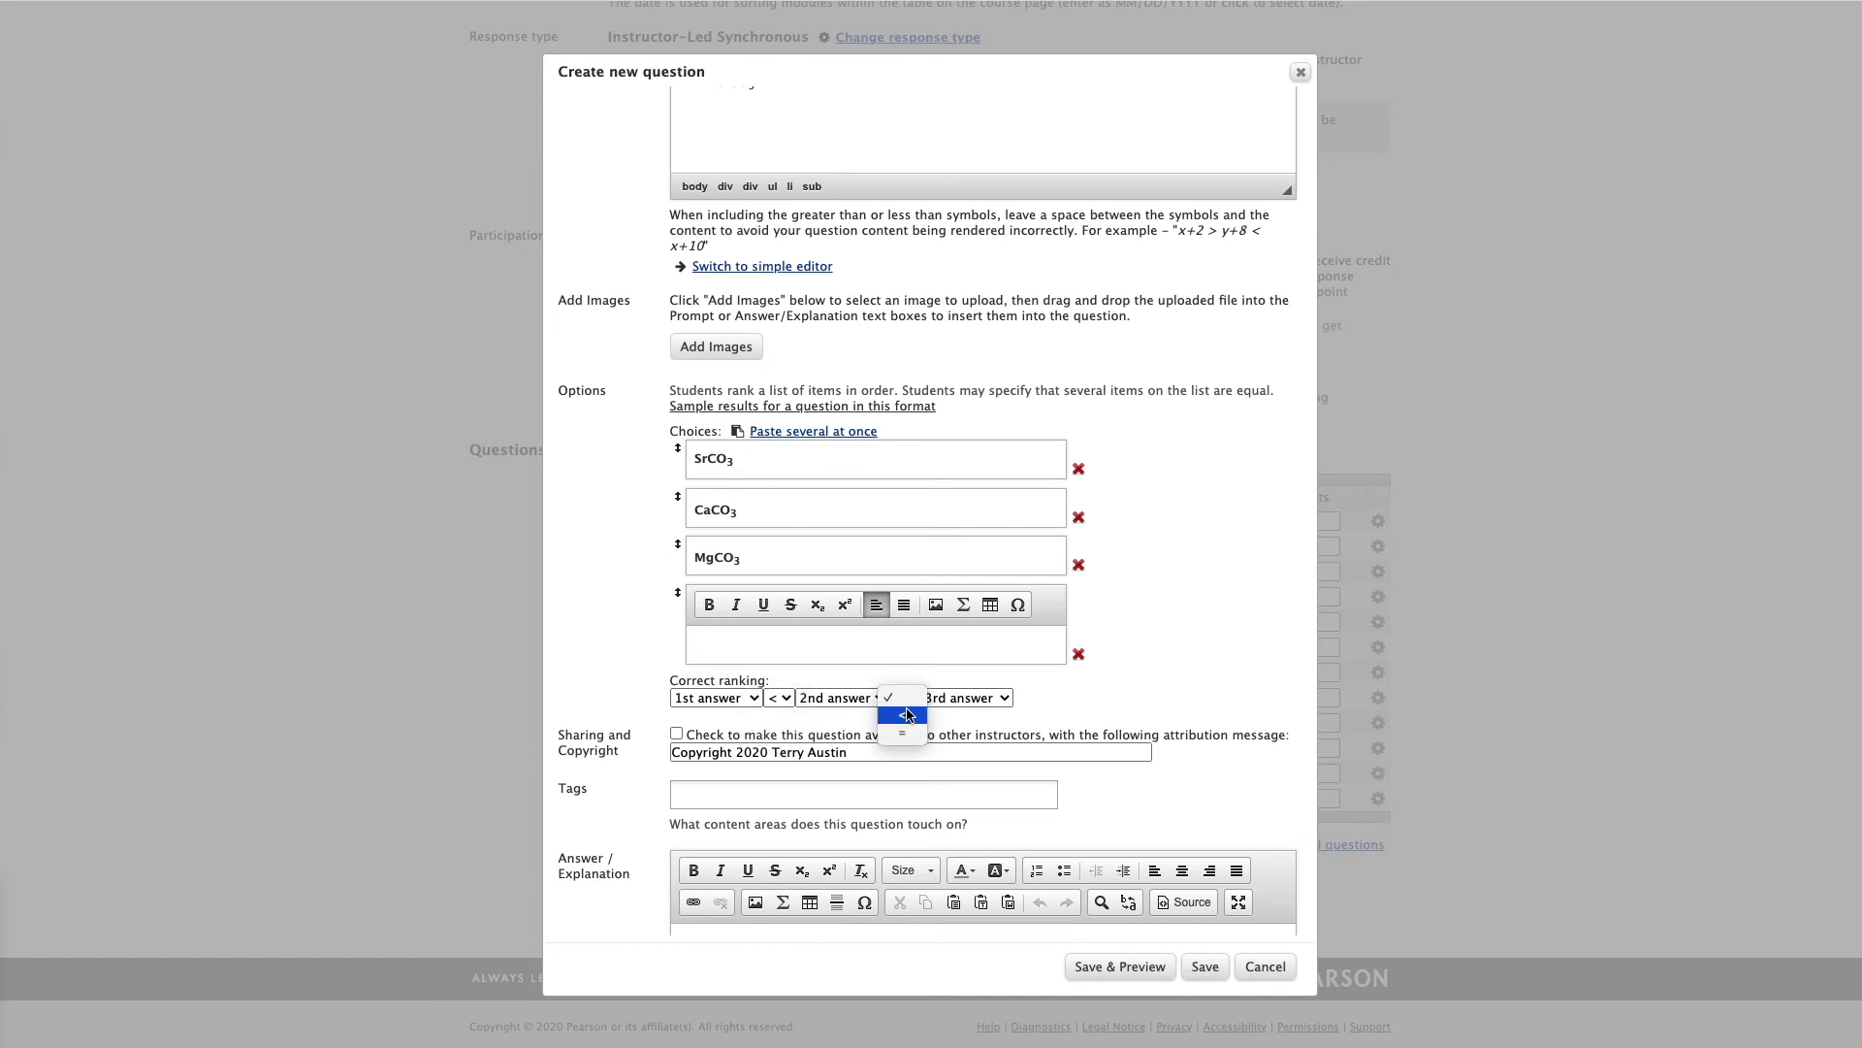
pyautogui.click(907, 715)
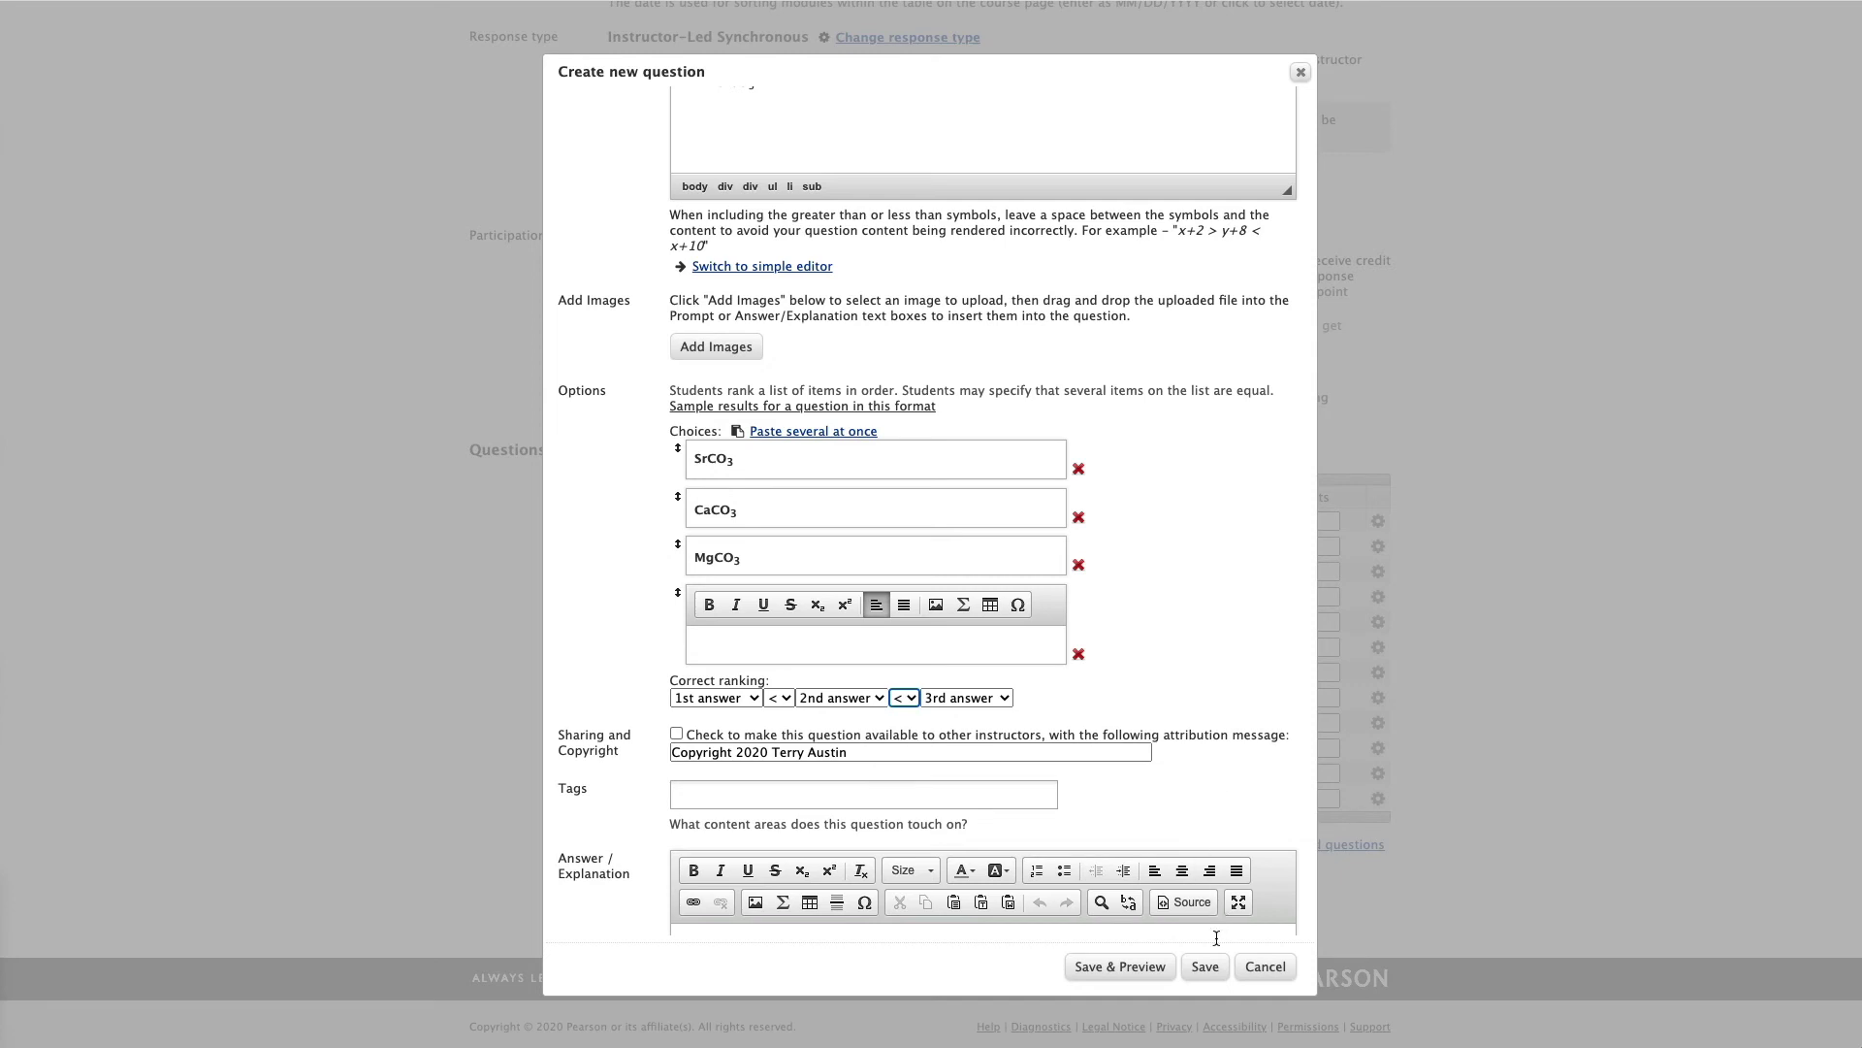
pyautogui.click(1205, 967)
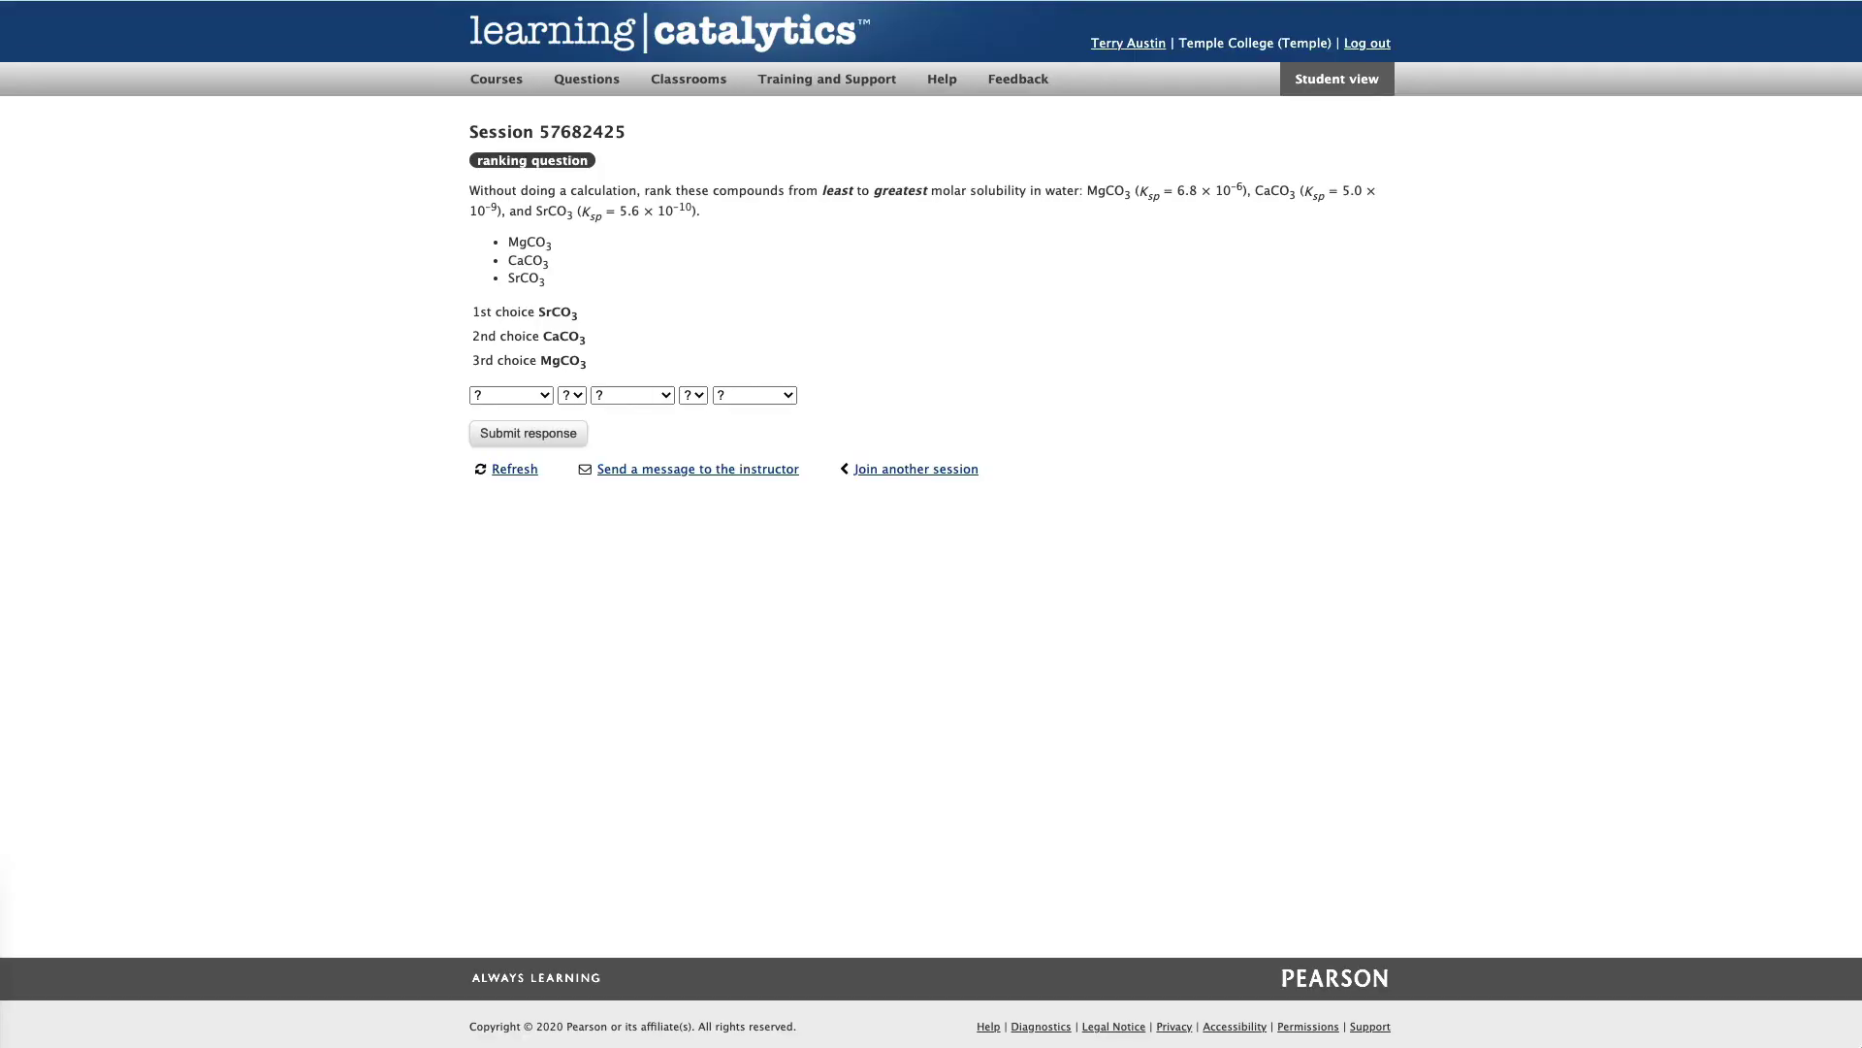
# - Fill the student's ranking slots with 1st choice, 2nd choice and 3rd choice
pyautogui.click(543, 393)
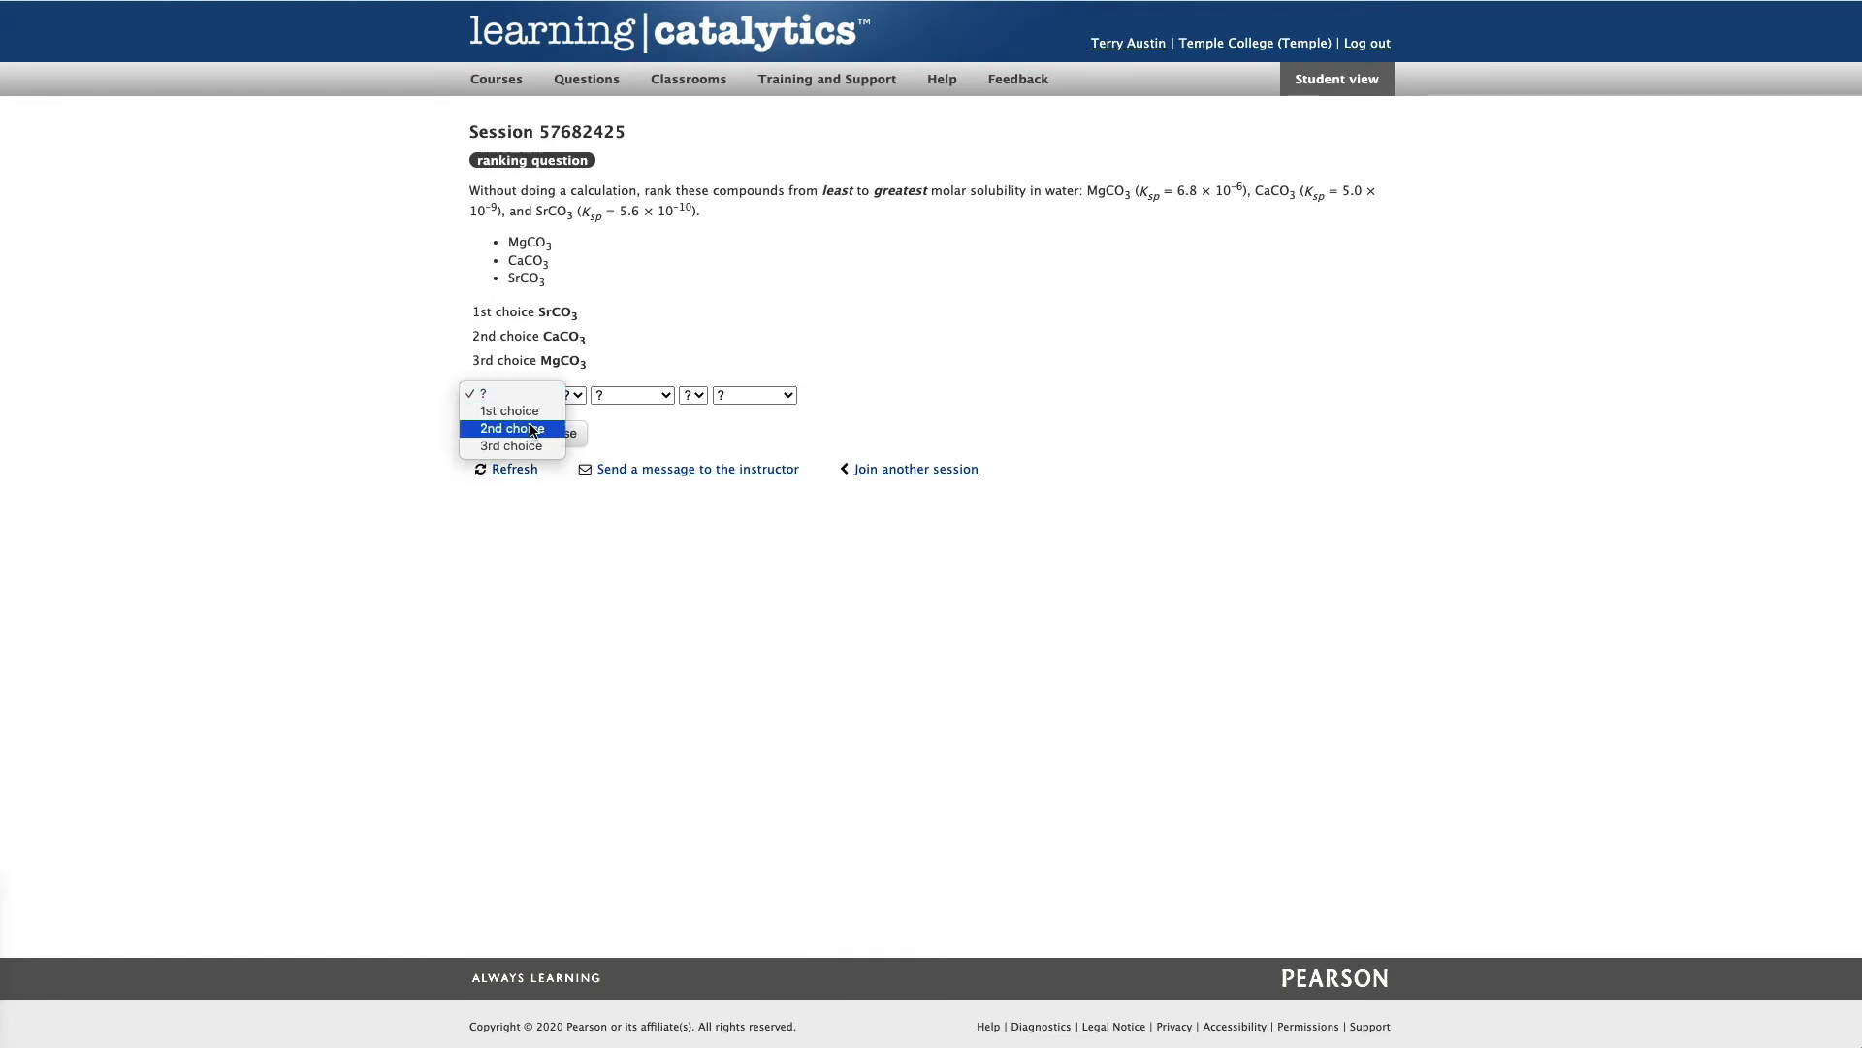
pyautogui.click(527, 413)
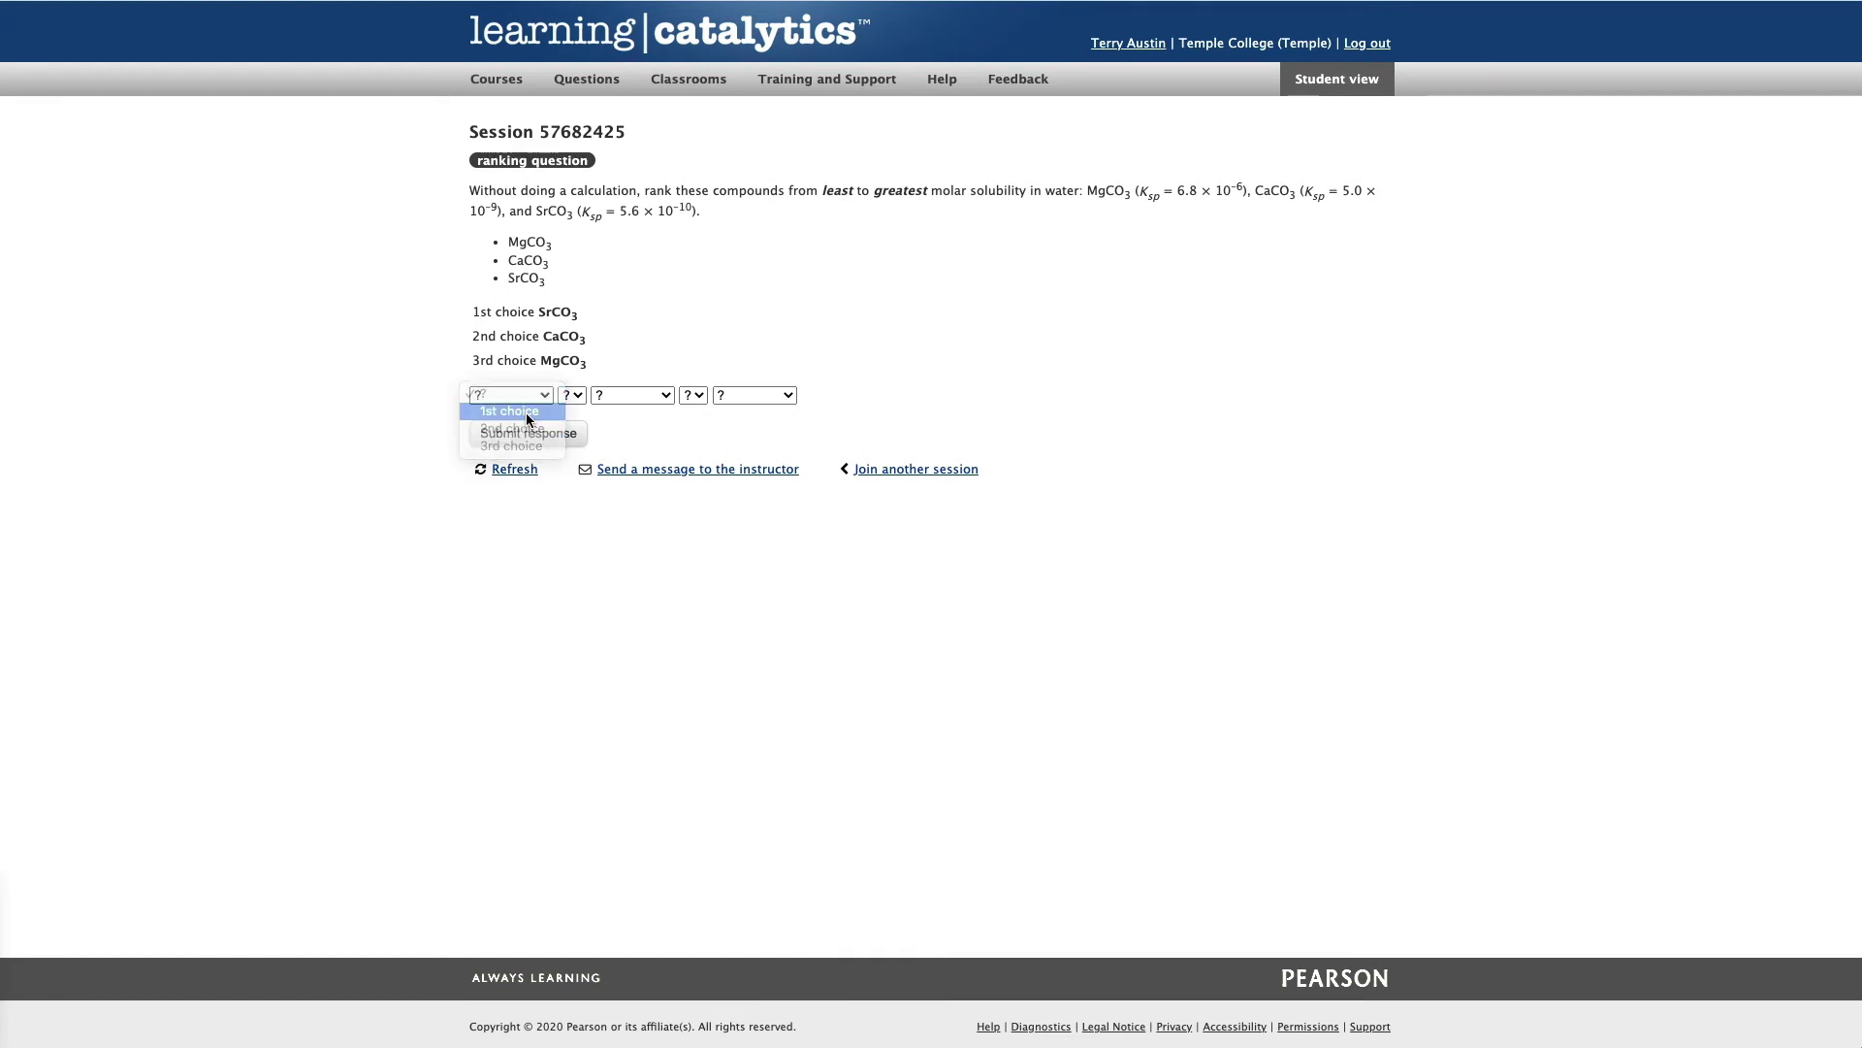
pyautogui.click(667, 395)
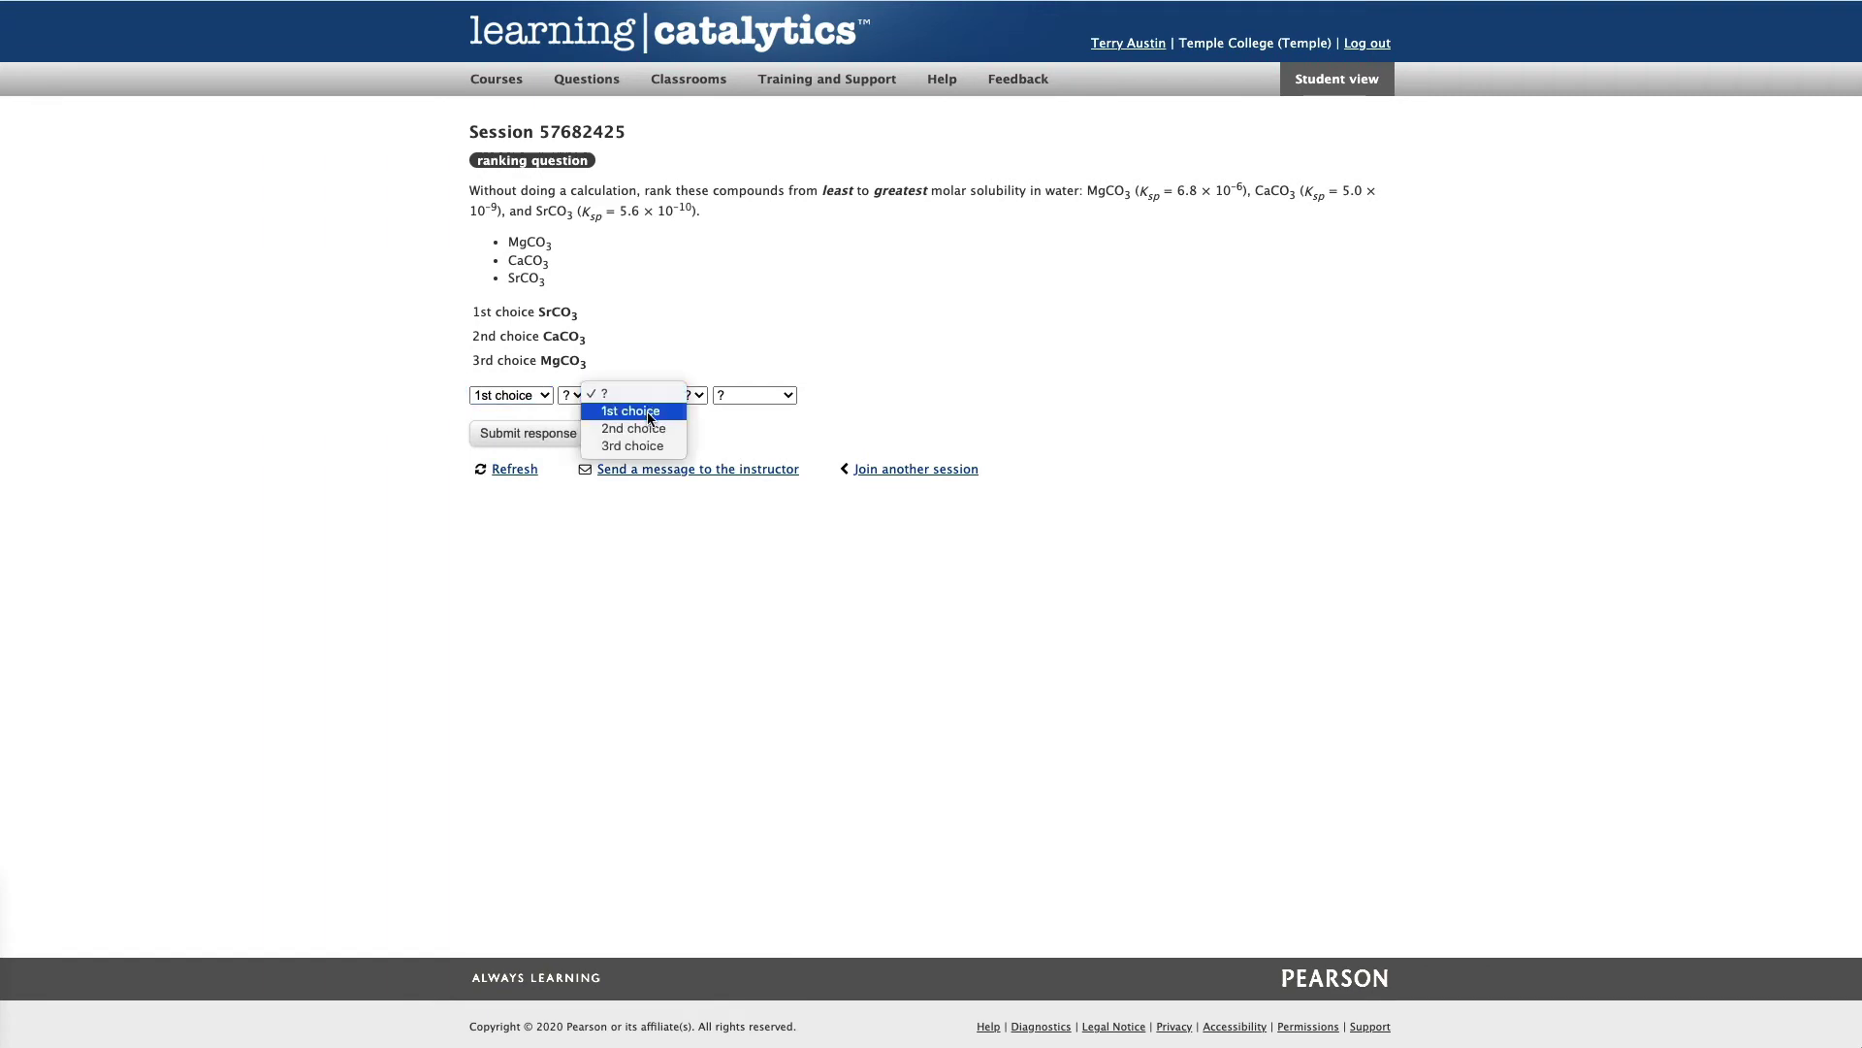
pyautogui.click(639, 429)
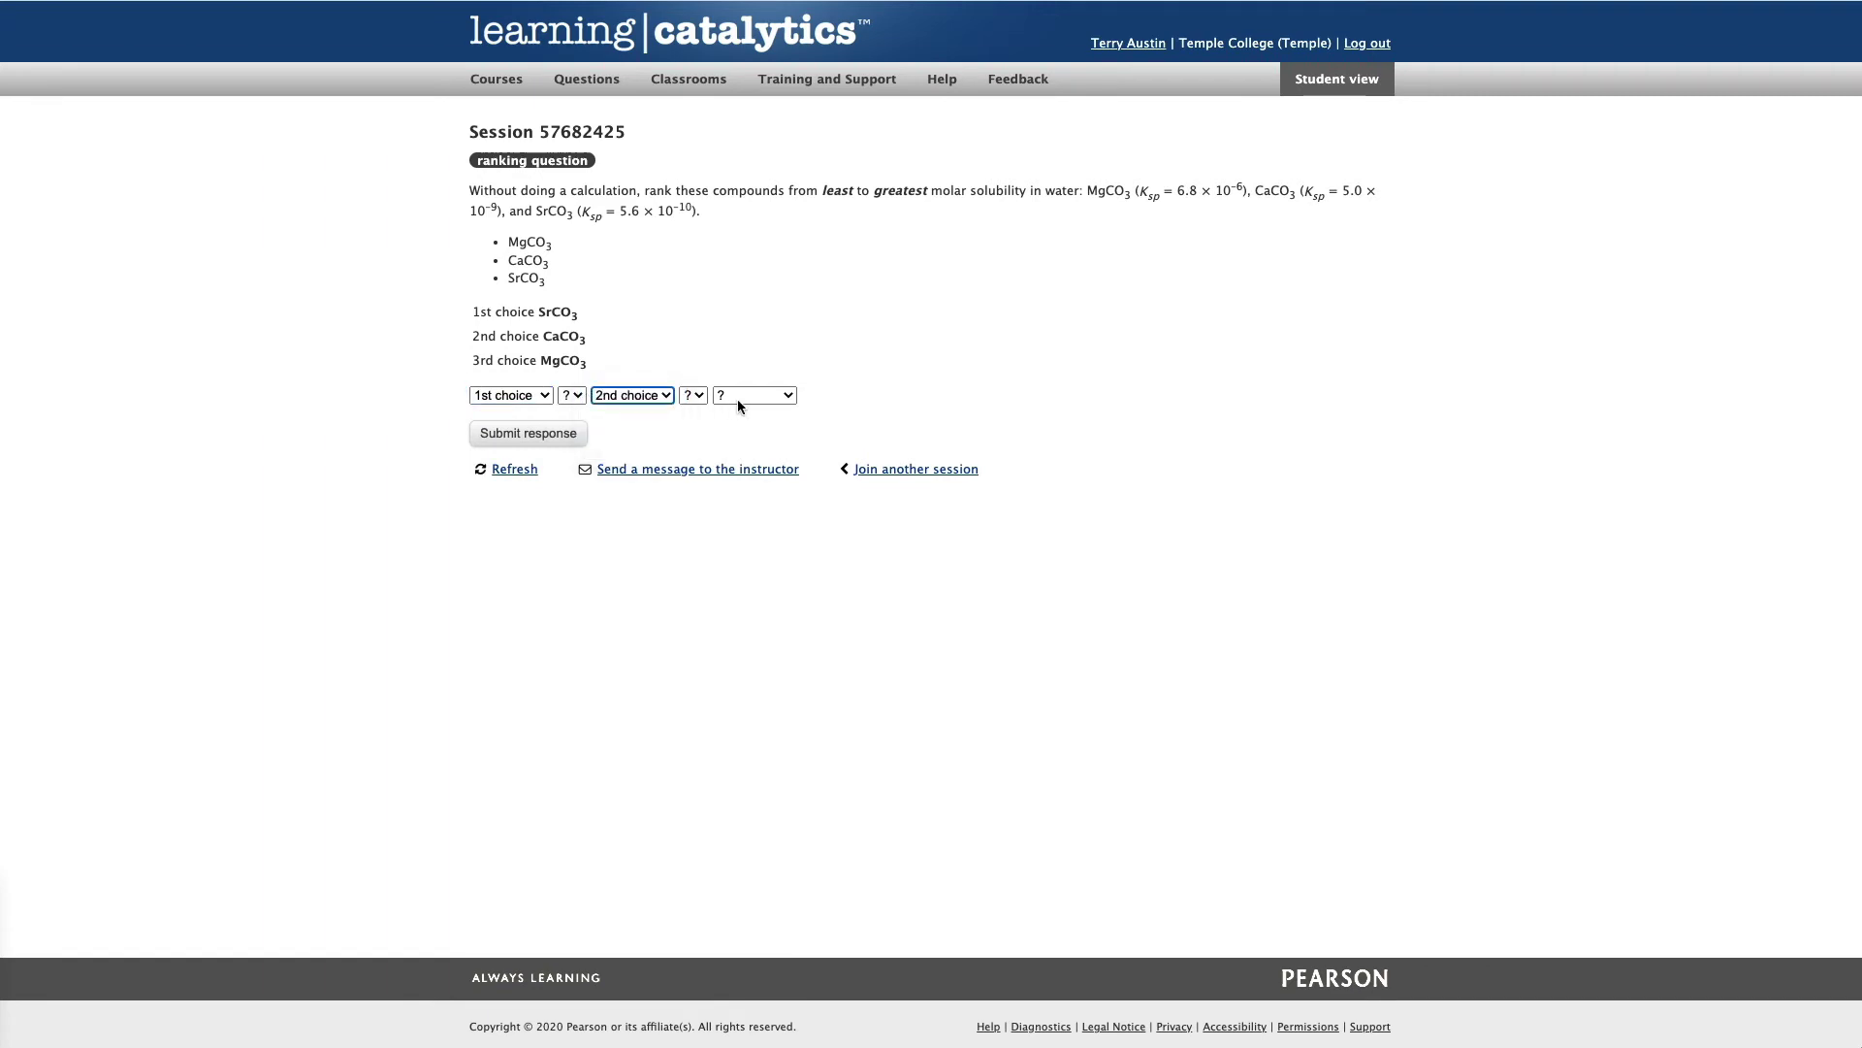
pyautogui.click(794, 393)
pyautogui.click(766, 445)
# - Put '<' between the ranked choices, submit, and return to the instructor session
pyautogui.click(572, 397)
pyautogui.click(582, 415)
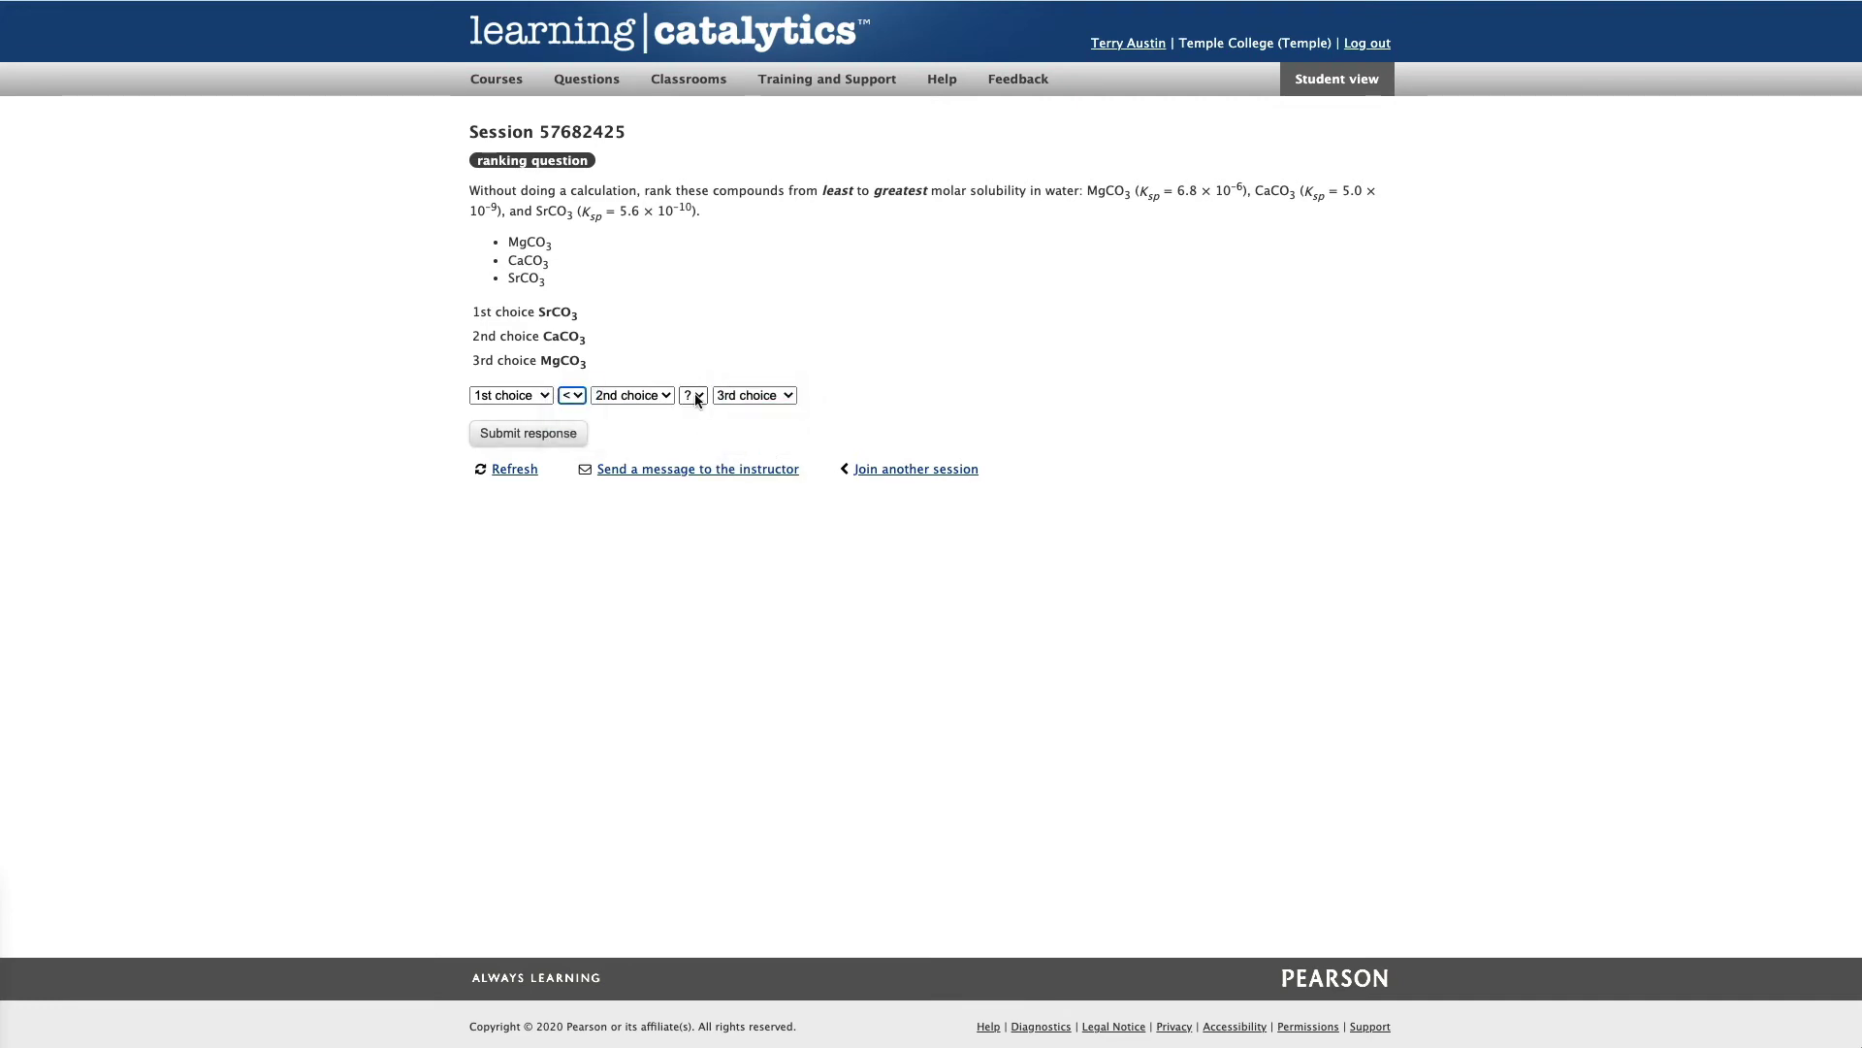
pyautogui.click(701, 397)
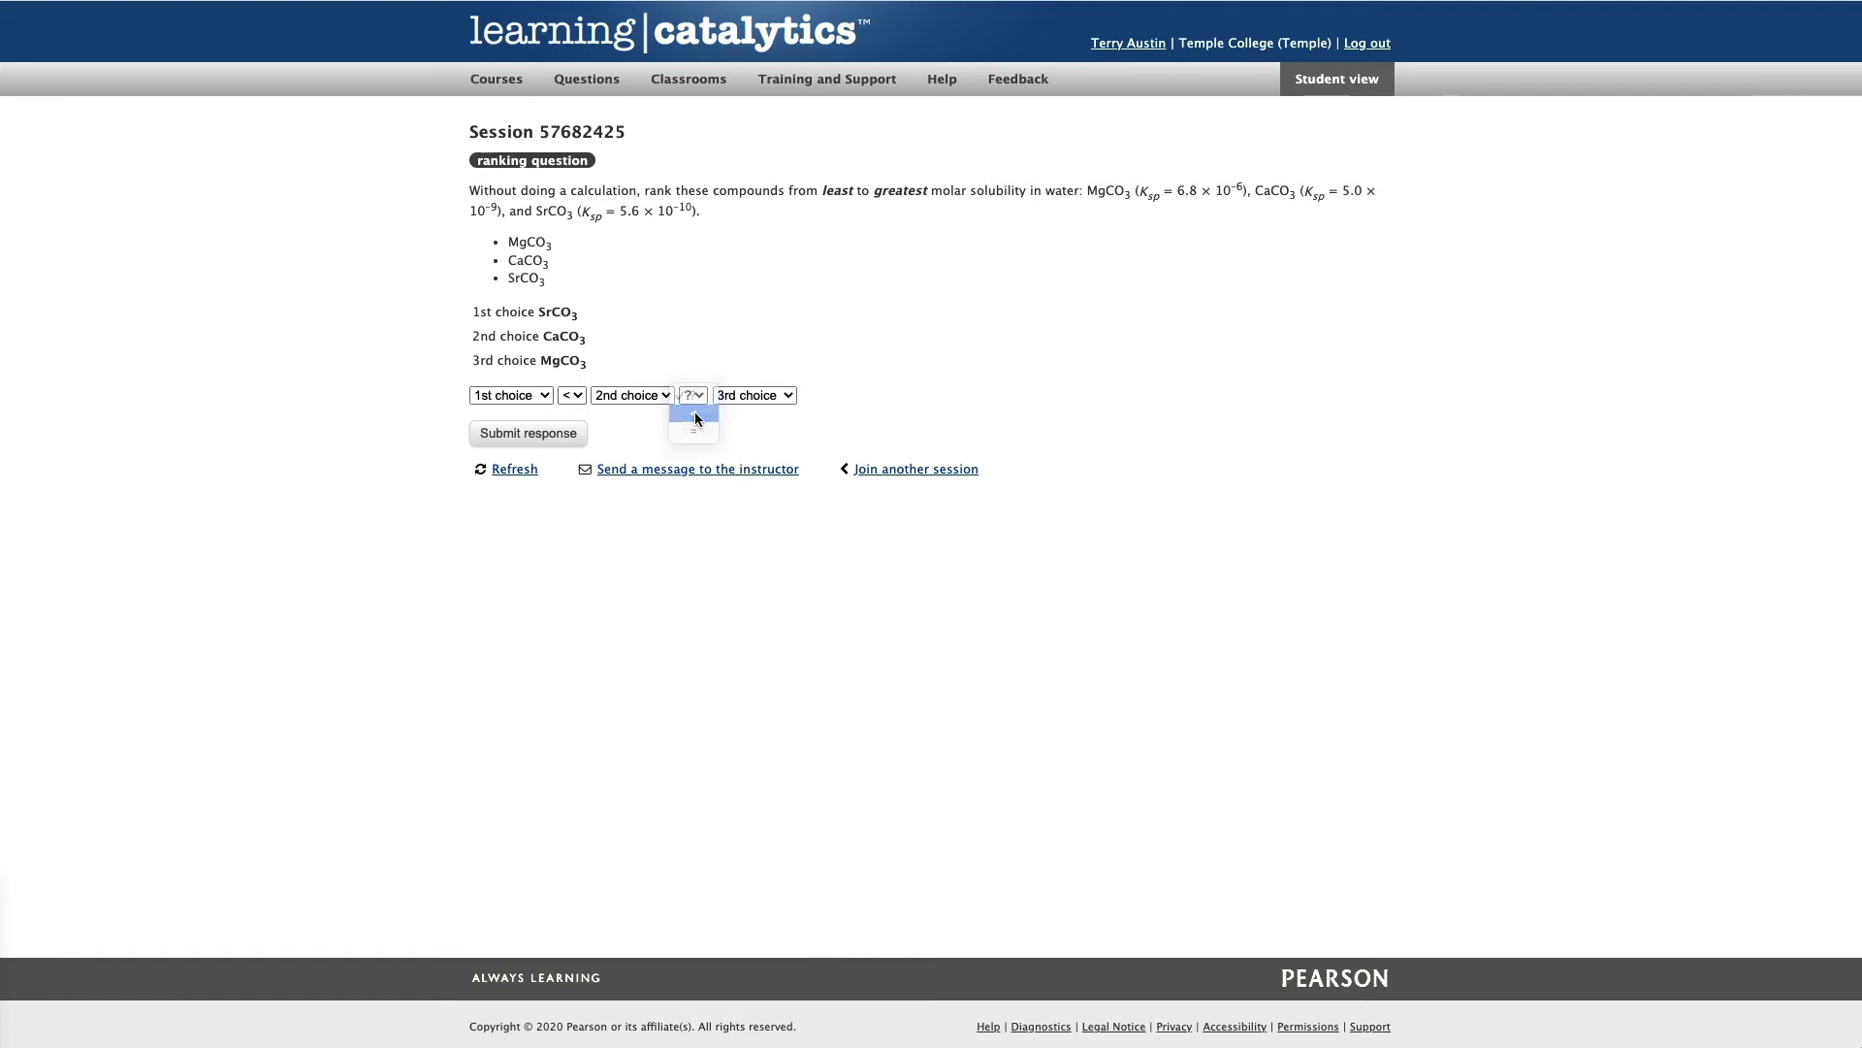
pyautogui.click(583, 442)
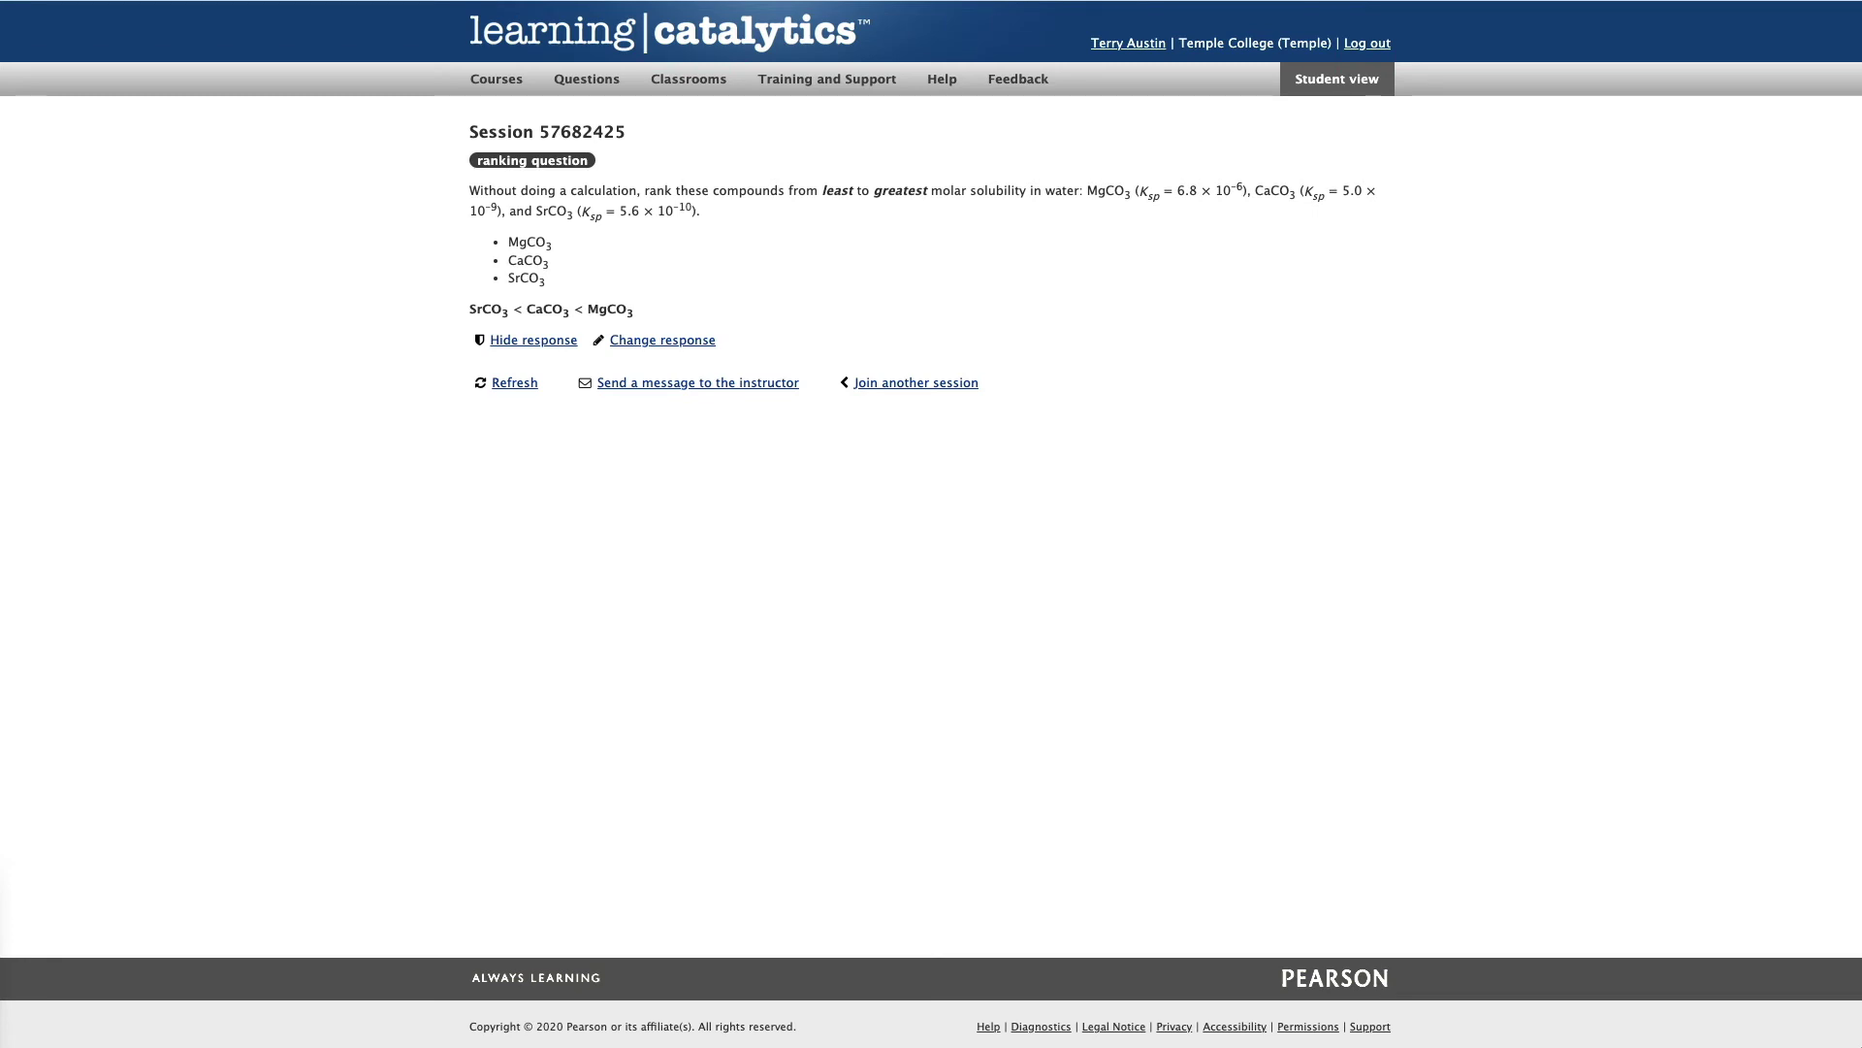
pyautogui.hotkey('ctrl', 'Tab')
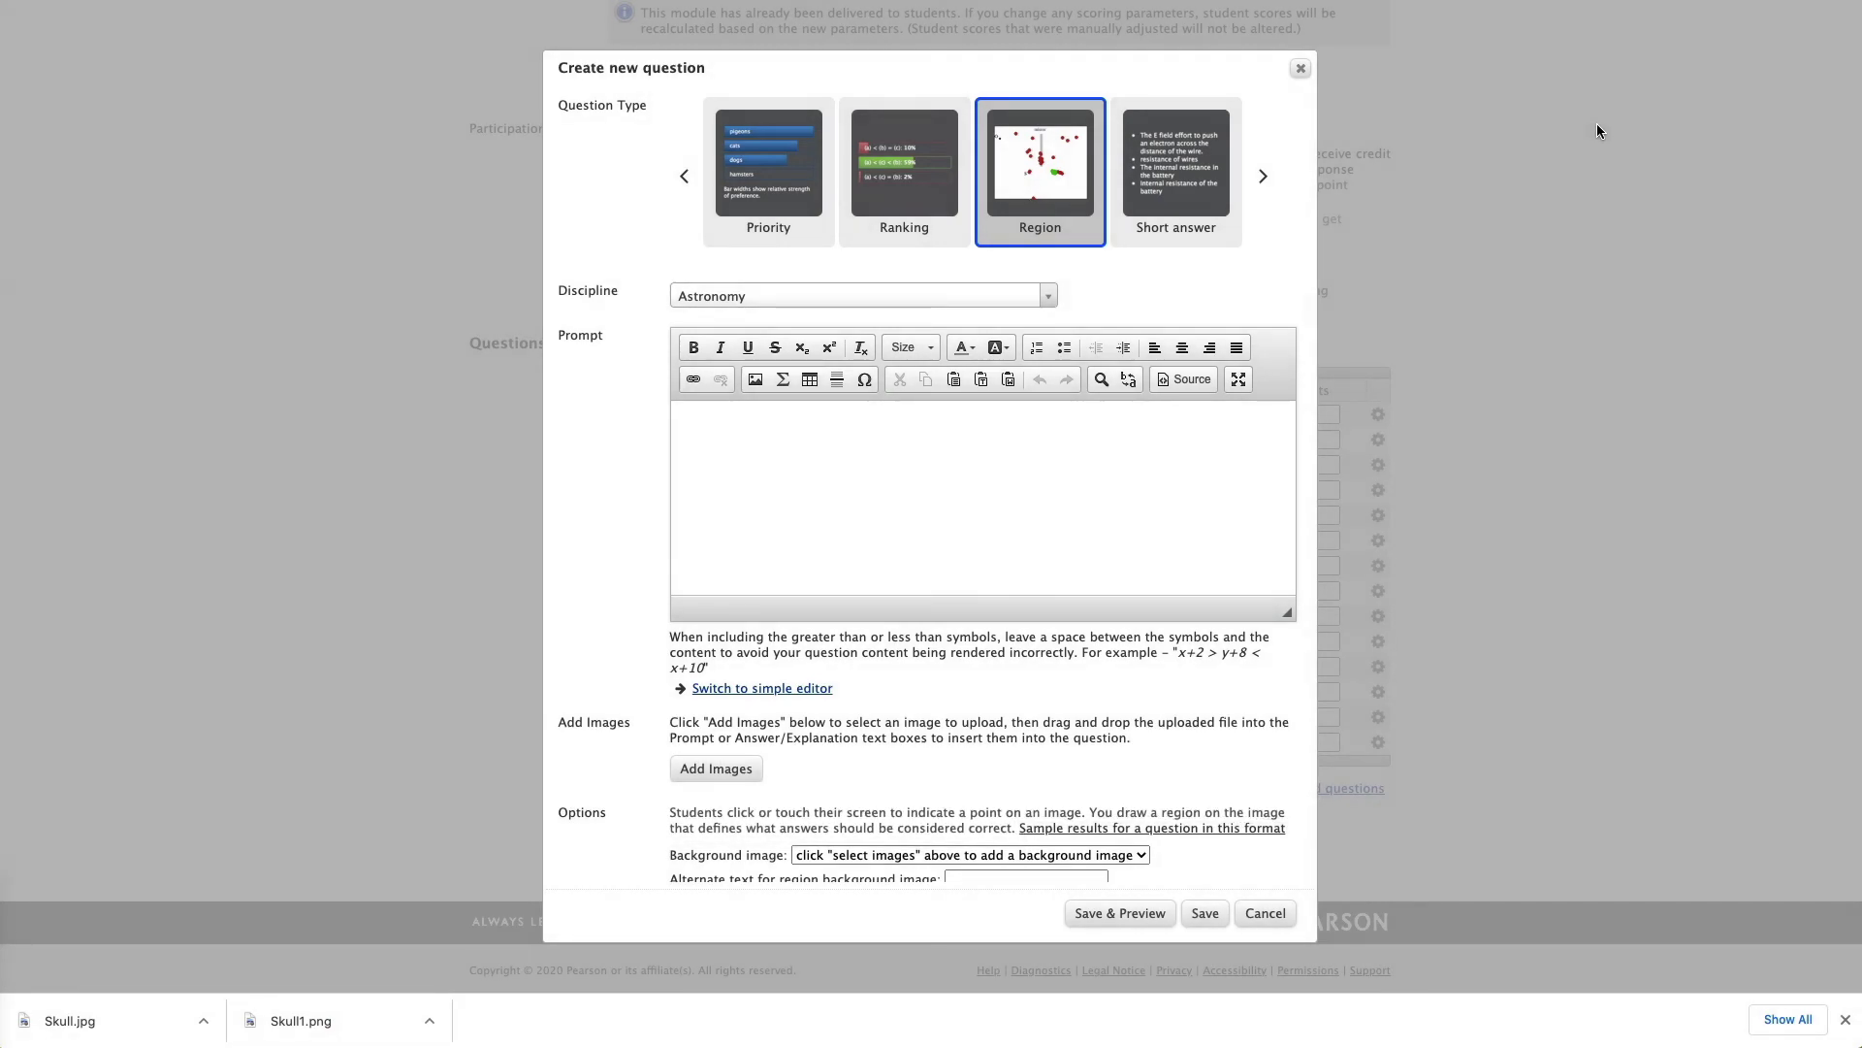
# - Type the prompt 'Please touch/click the temporal bone on this skull' and attach Skull.png
pyautogui.click(910, 466)
pyautogui.write('Please touch/cl')
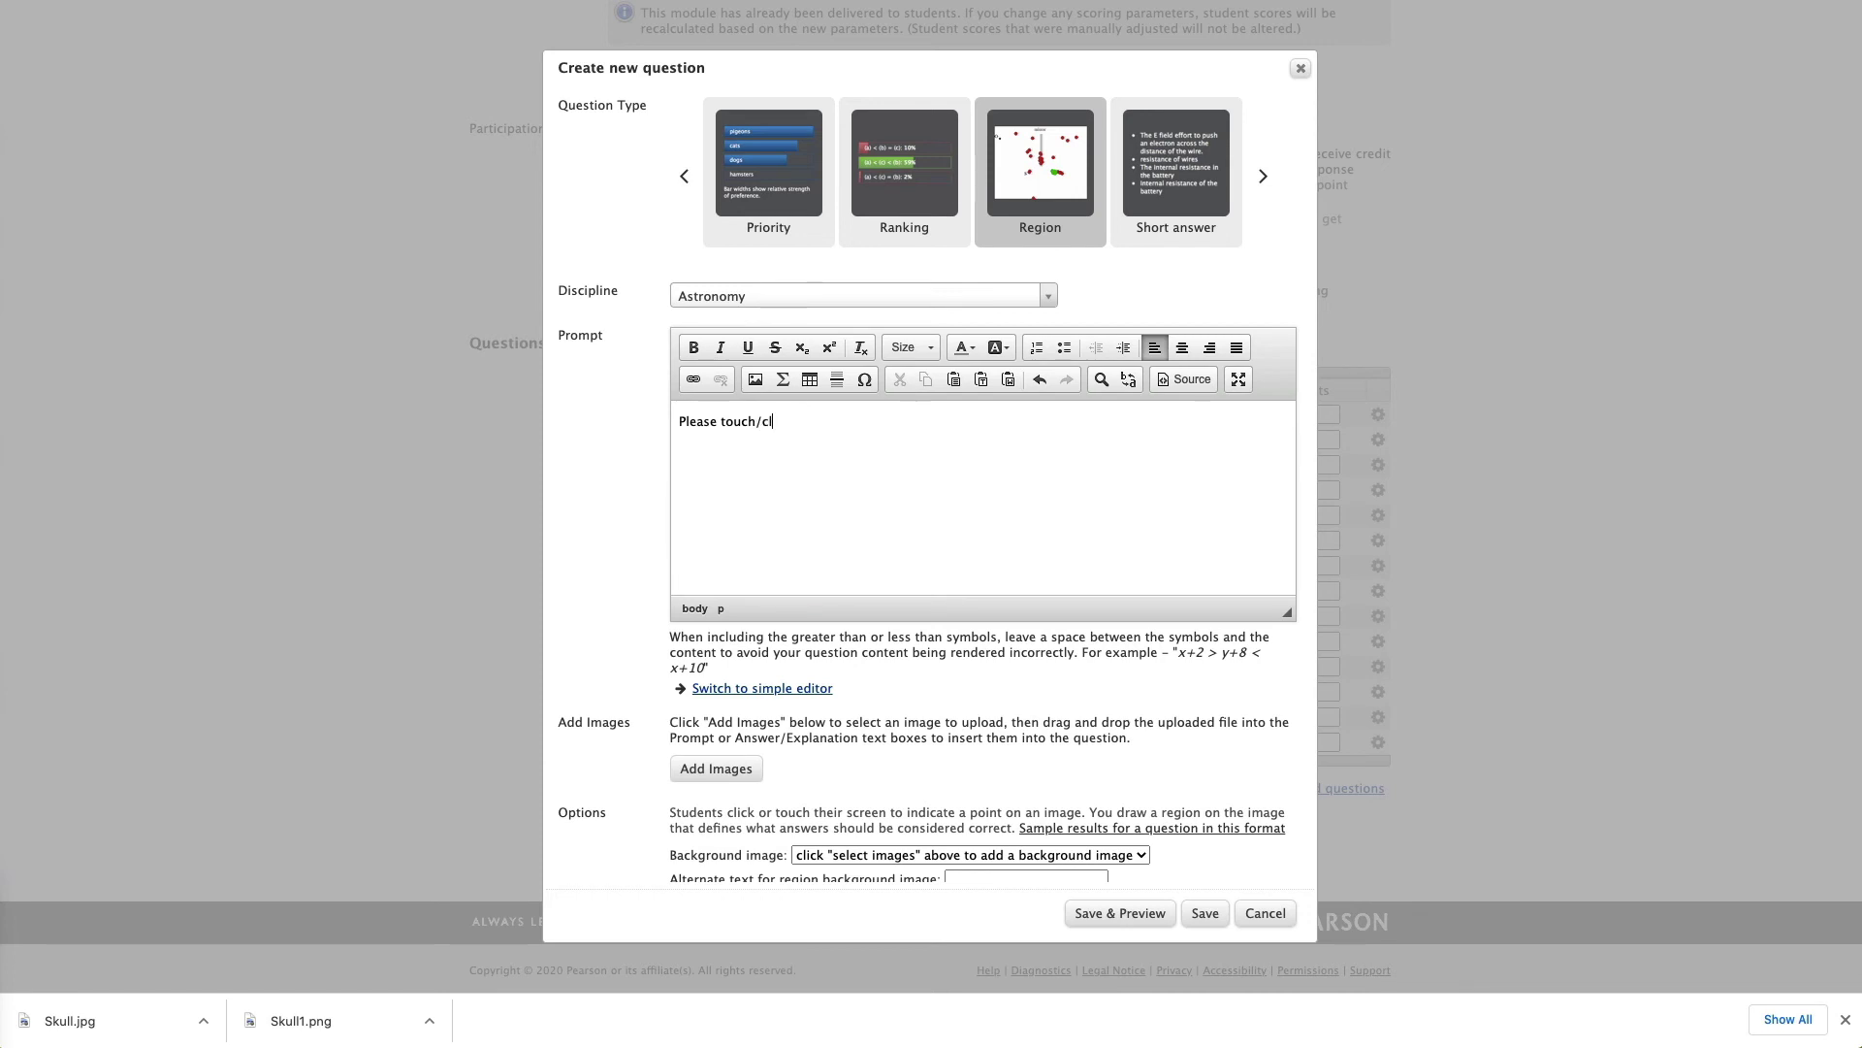
pyautogui.write('ick the temporal bone on this skull')
pyautogui.click(1847, 381)
pyautogui.moveTo(1633, 363); pyautogui.dragTo(760, 773)
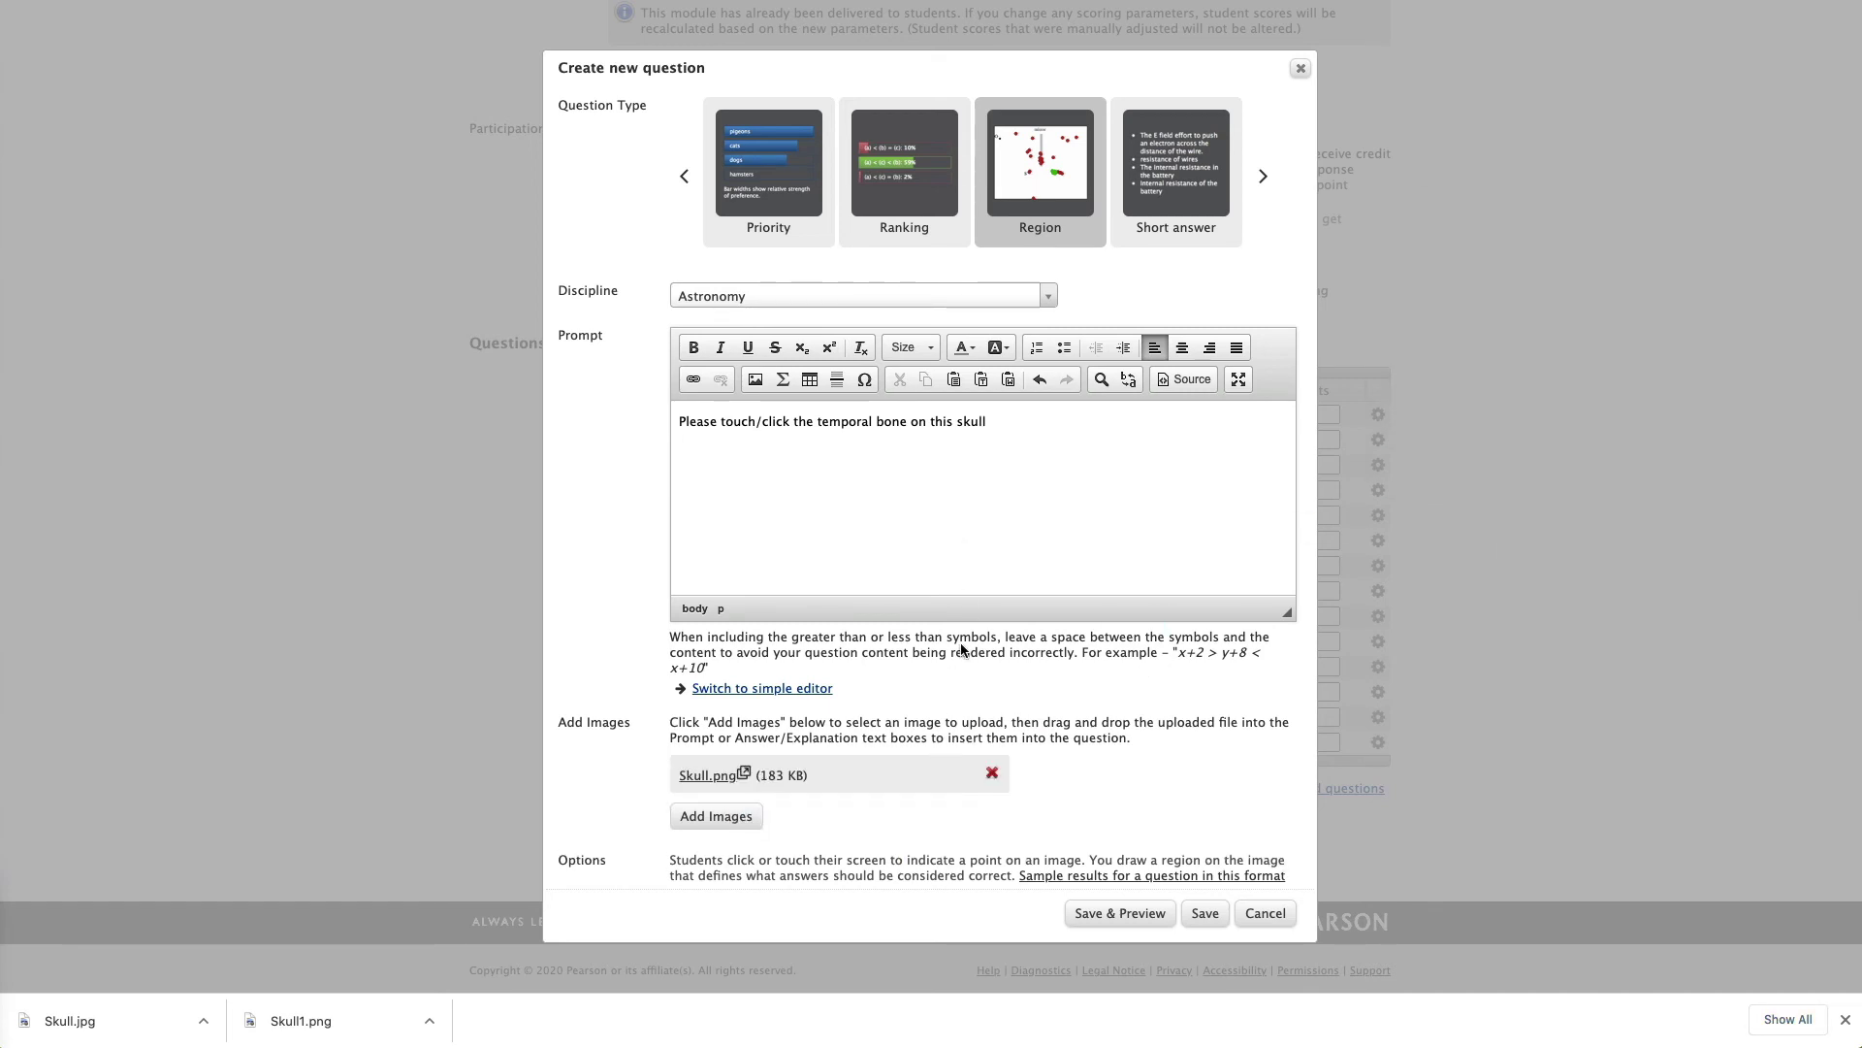
pyautogui.scroll(-1, 960, 645)
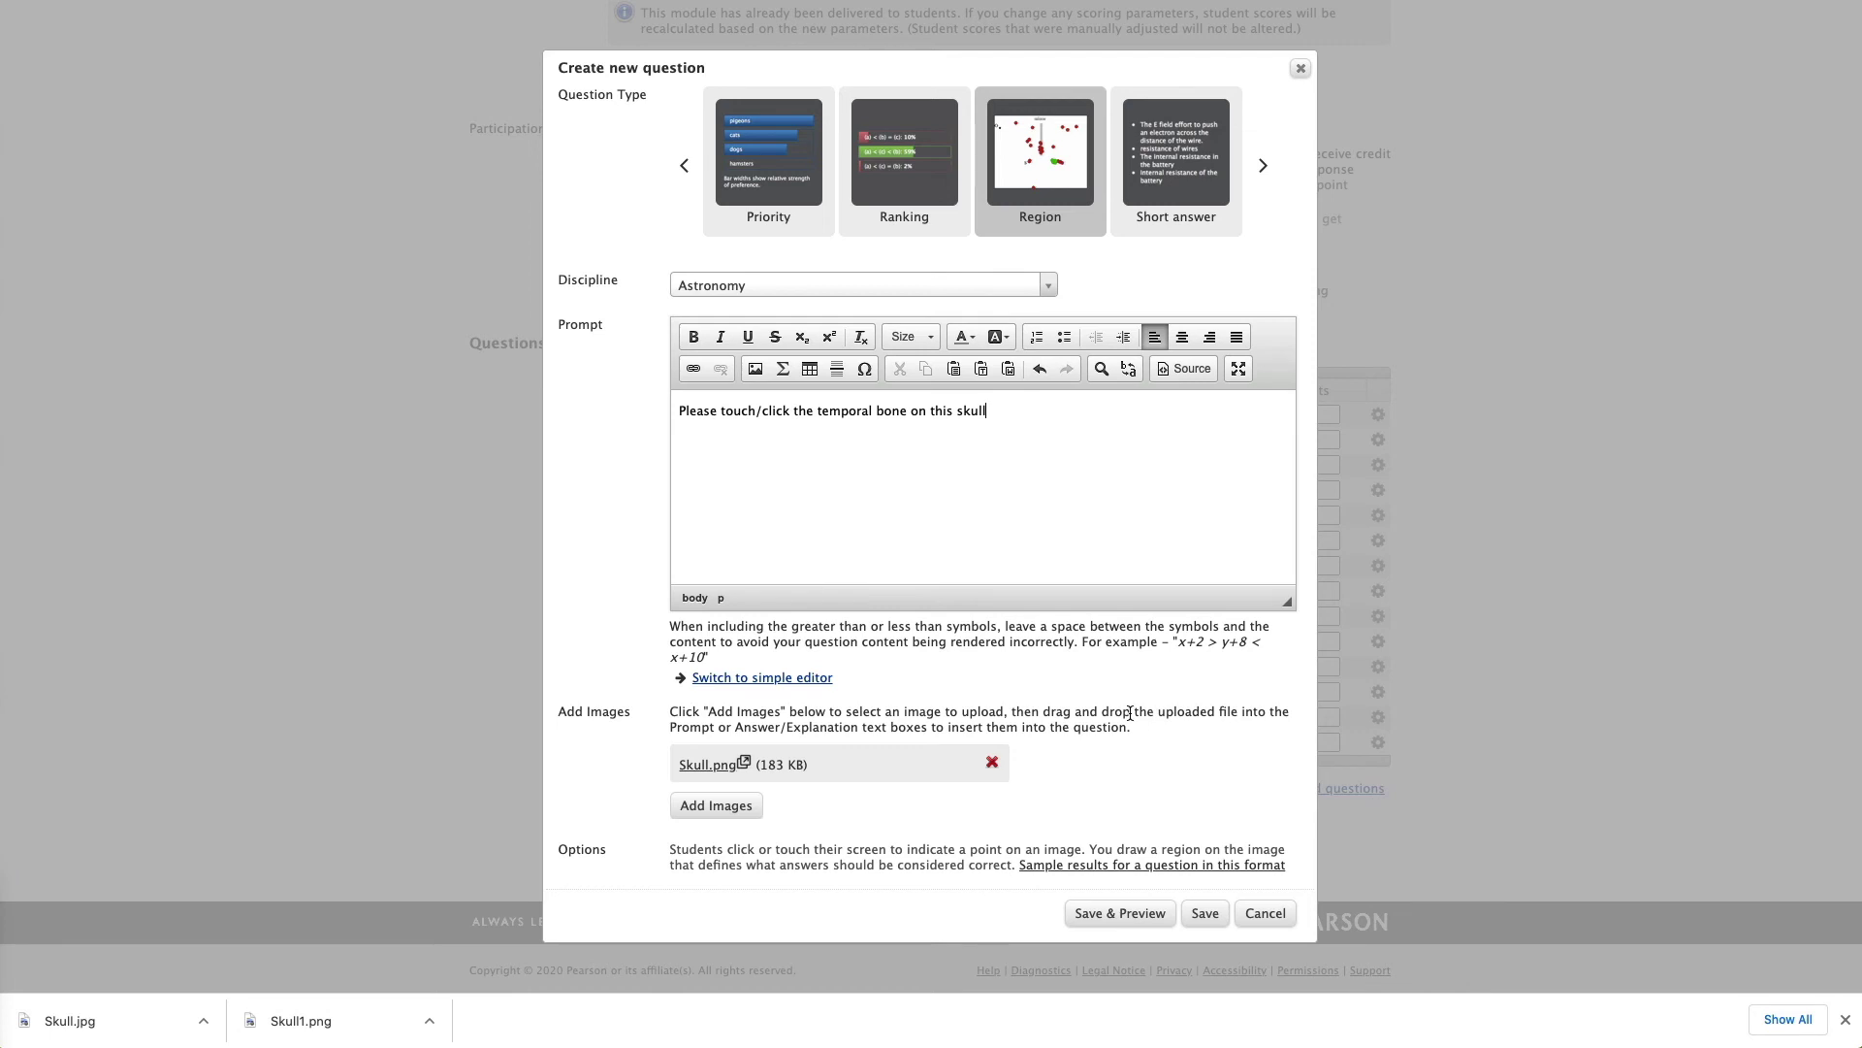
# - Trace a ten-point outline around the temporal bone on Skull.png and save the question
pyautogui.scroll(-5, 1130, 713)
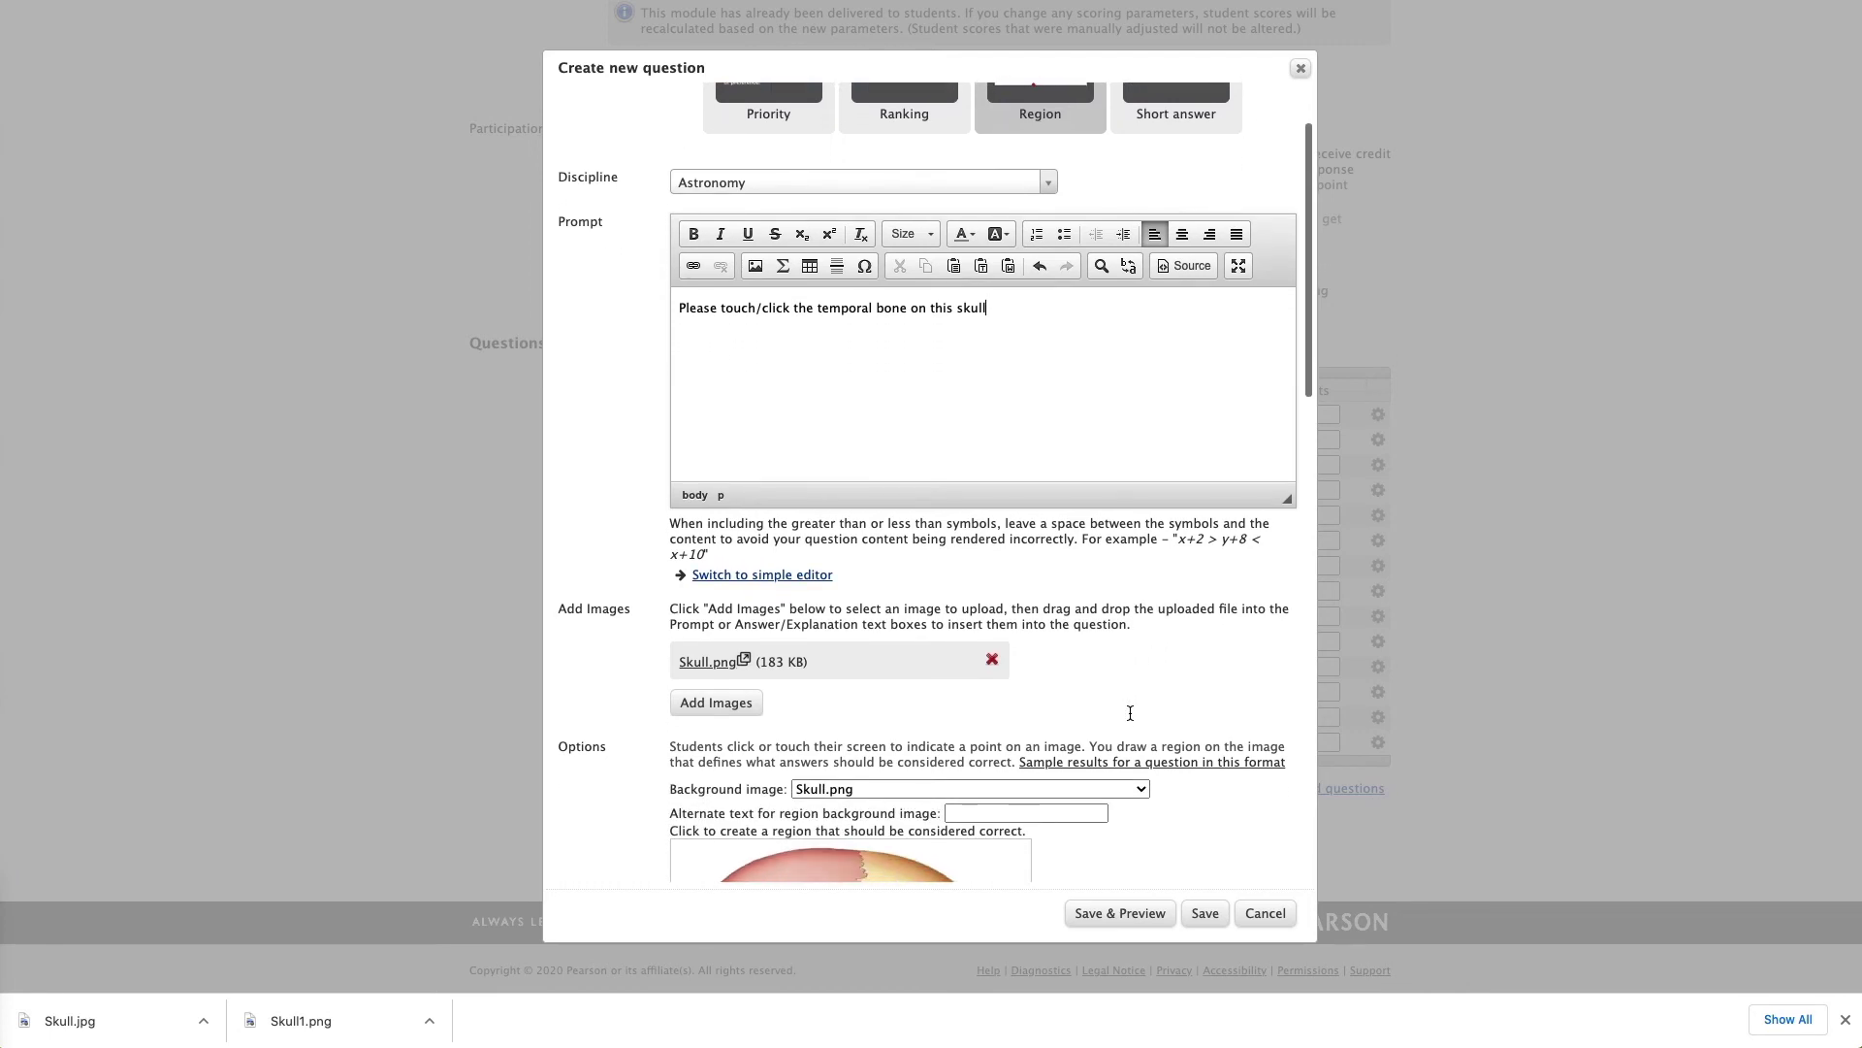
pyautogui.scroll(-5, 1130, 713)
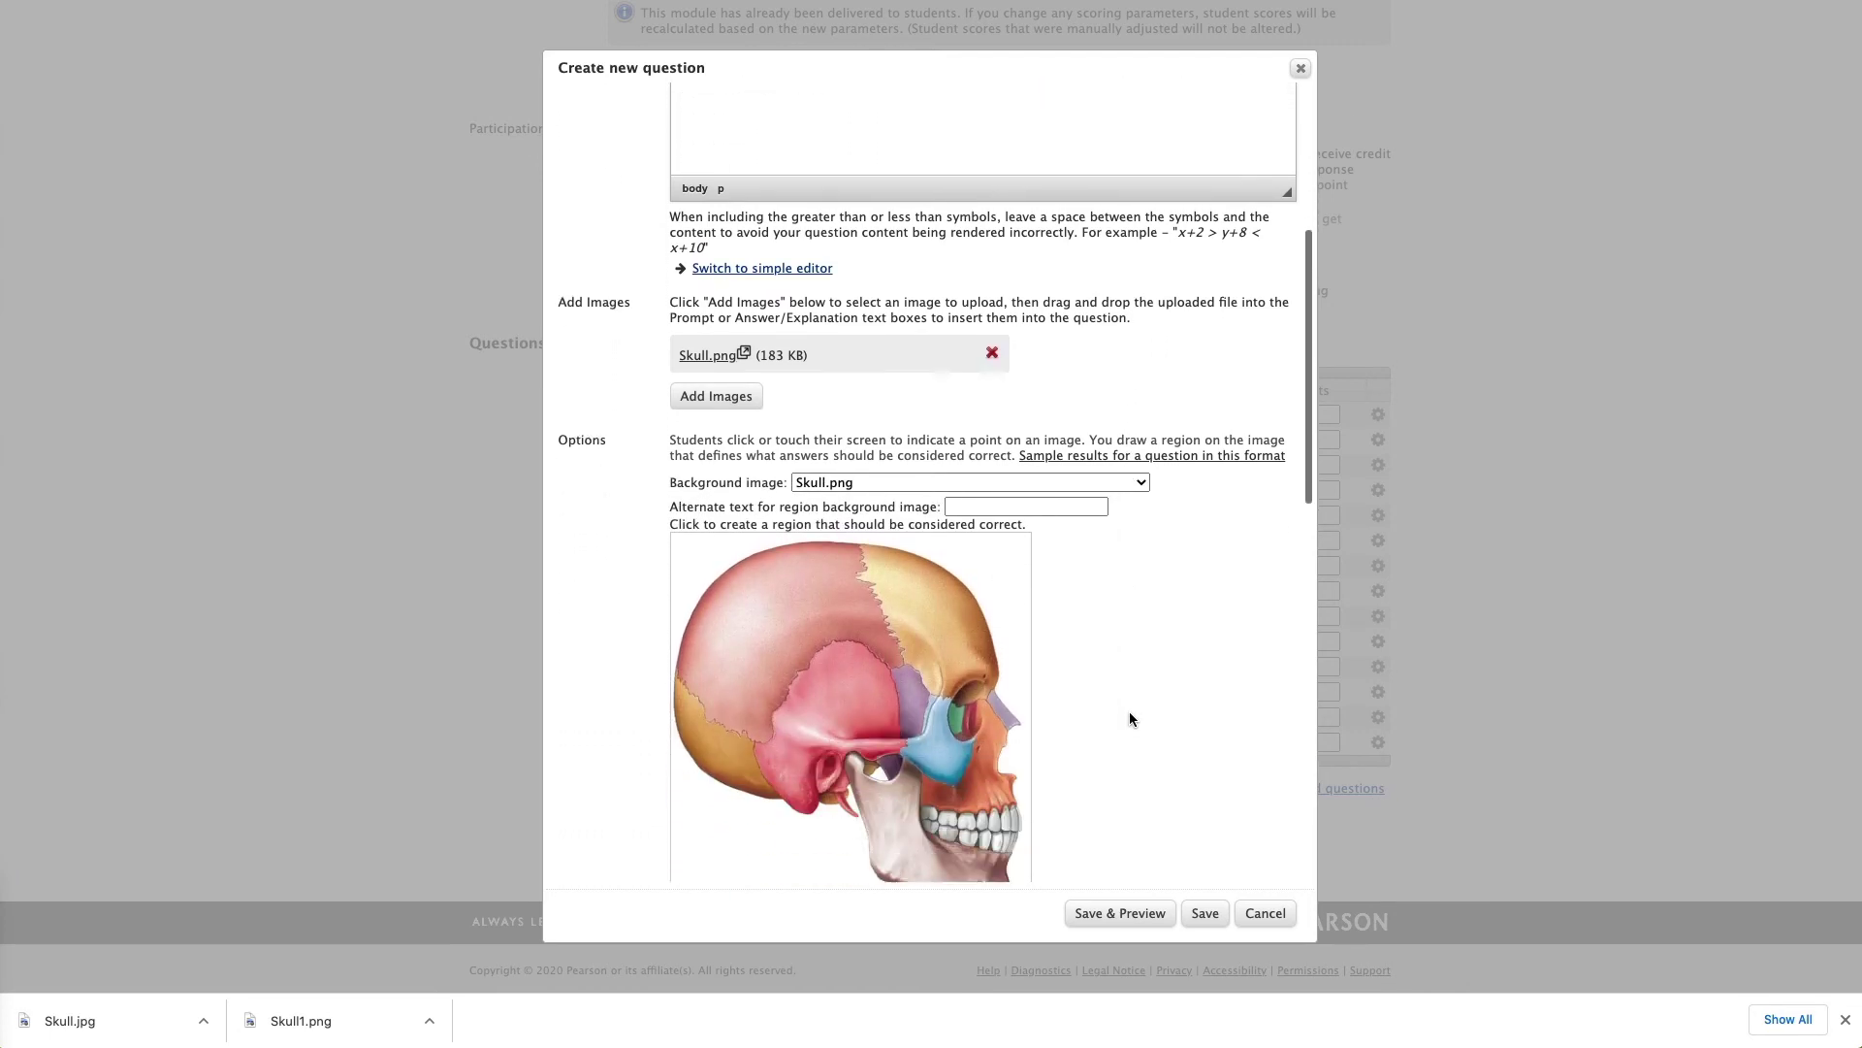
pyautogui.scroll(-2, 1129, 719)
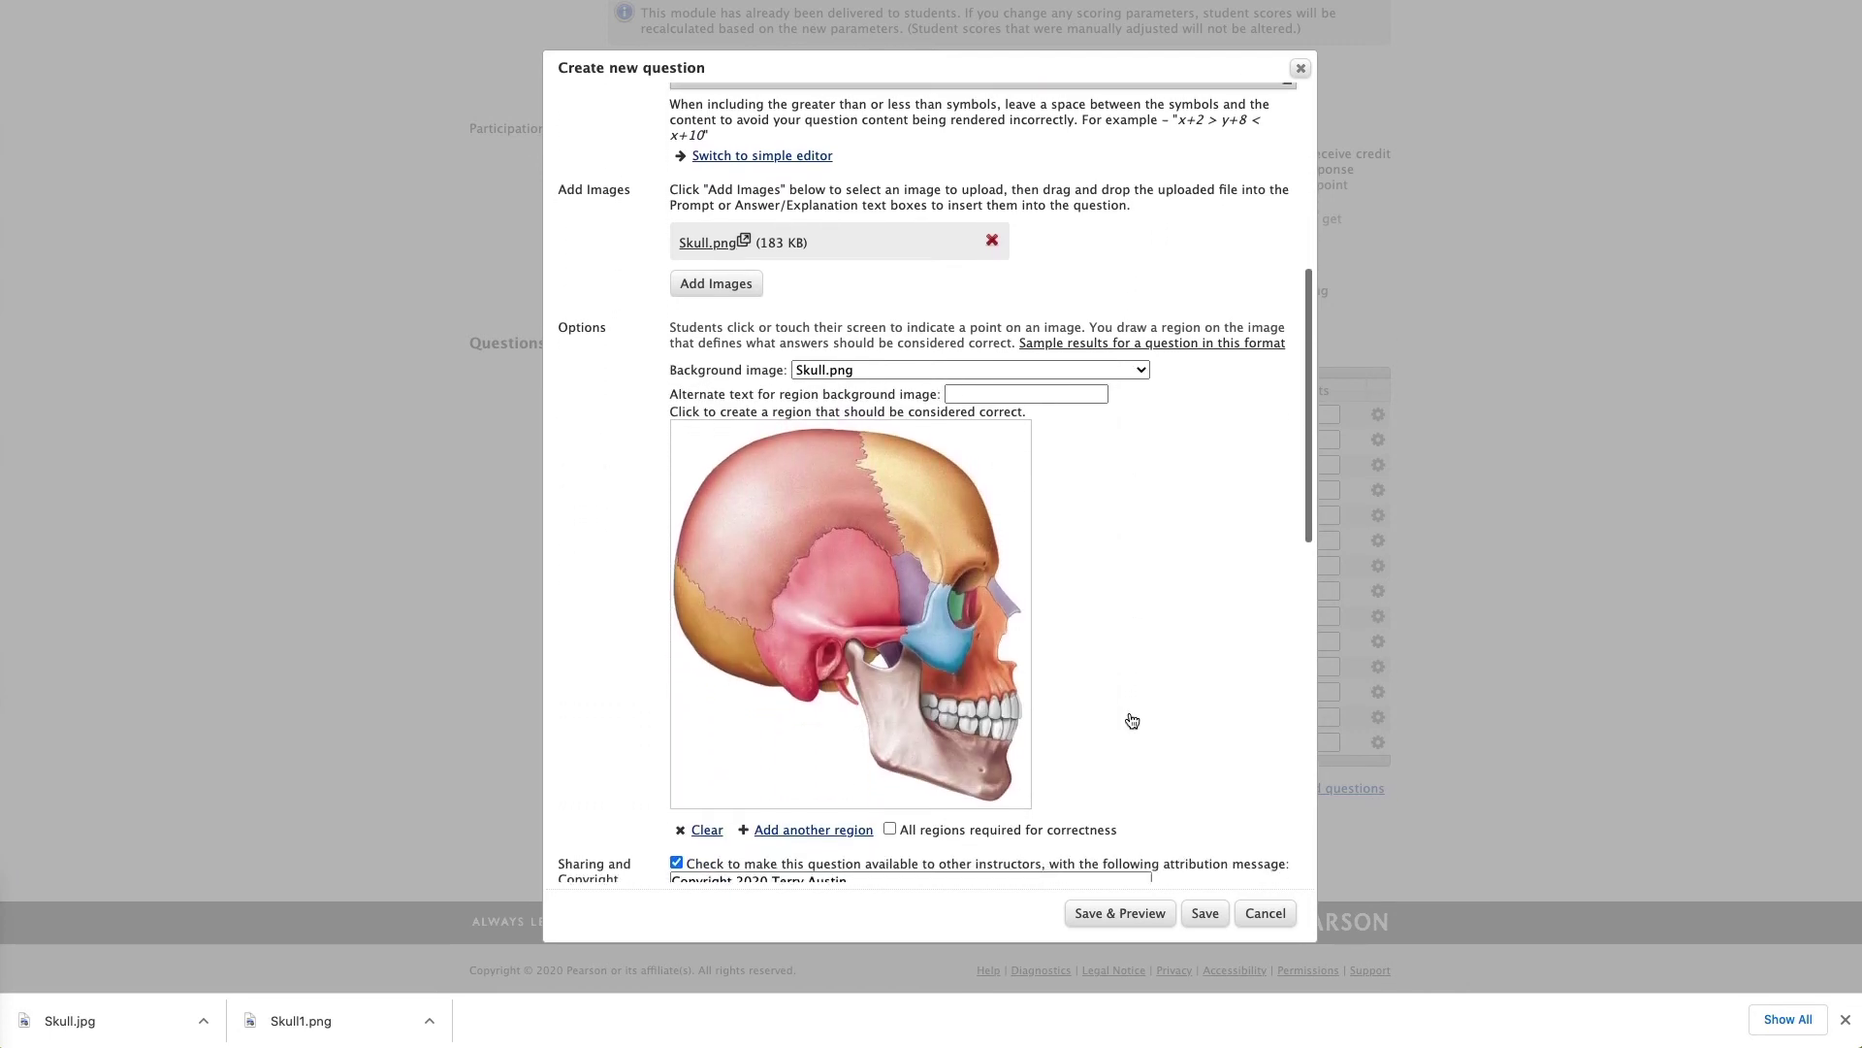
pyautogui.click(901, 623)
pyautogui.click(893, 554)
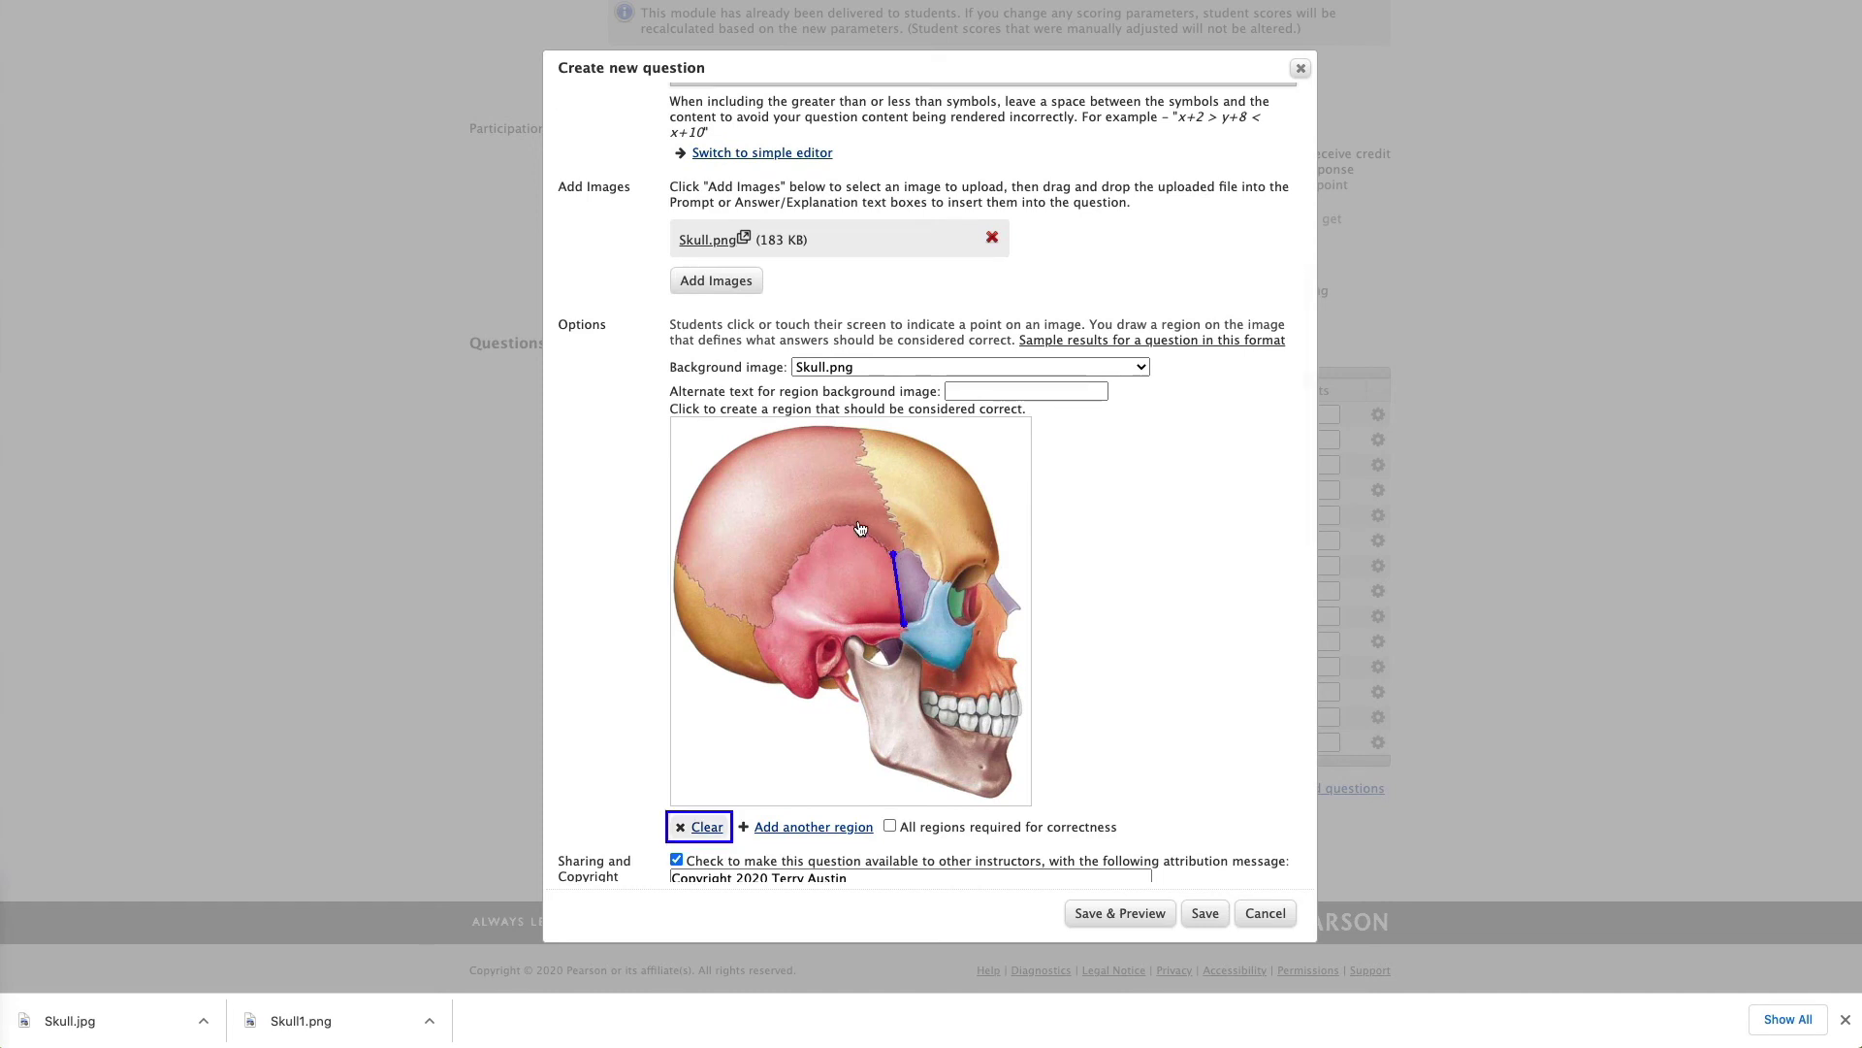
pyautogui.click(860, 524)
pyautogui.click(810, 537)
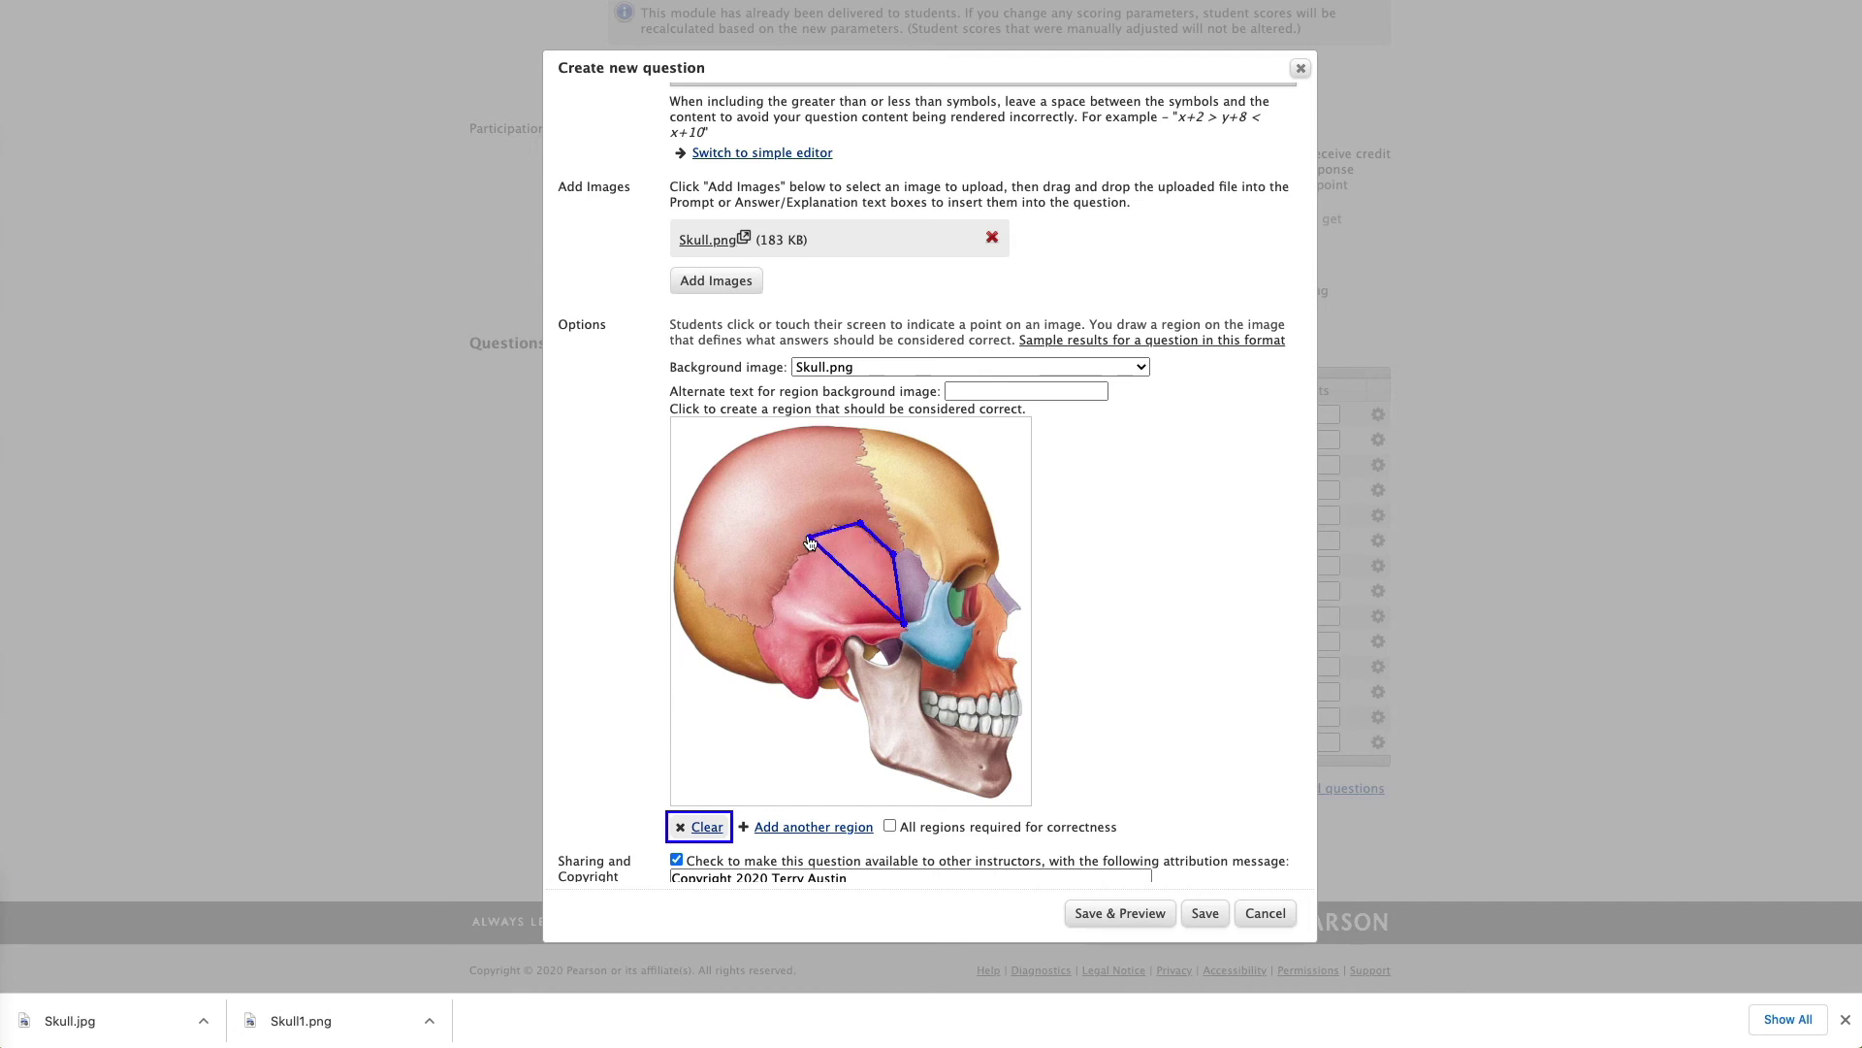
pyautogui.click(780, 585)
pyautogui.click(773, 620)
pyautogui.click(754, 635)
pyautogui.click(776, 677)
pyautogui.click(807, 692)
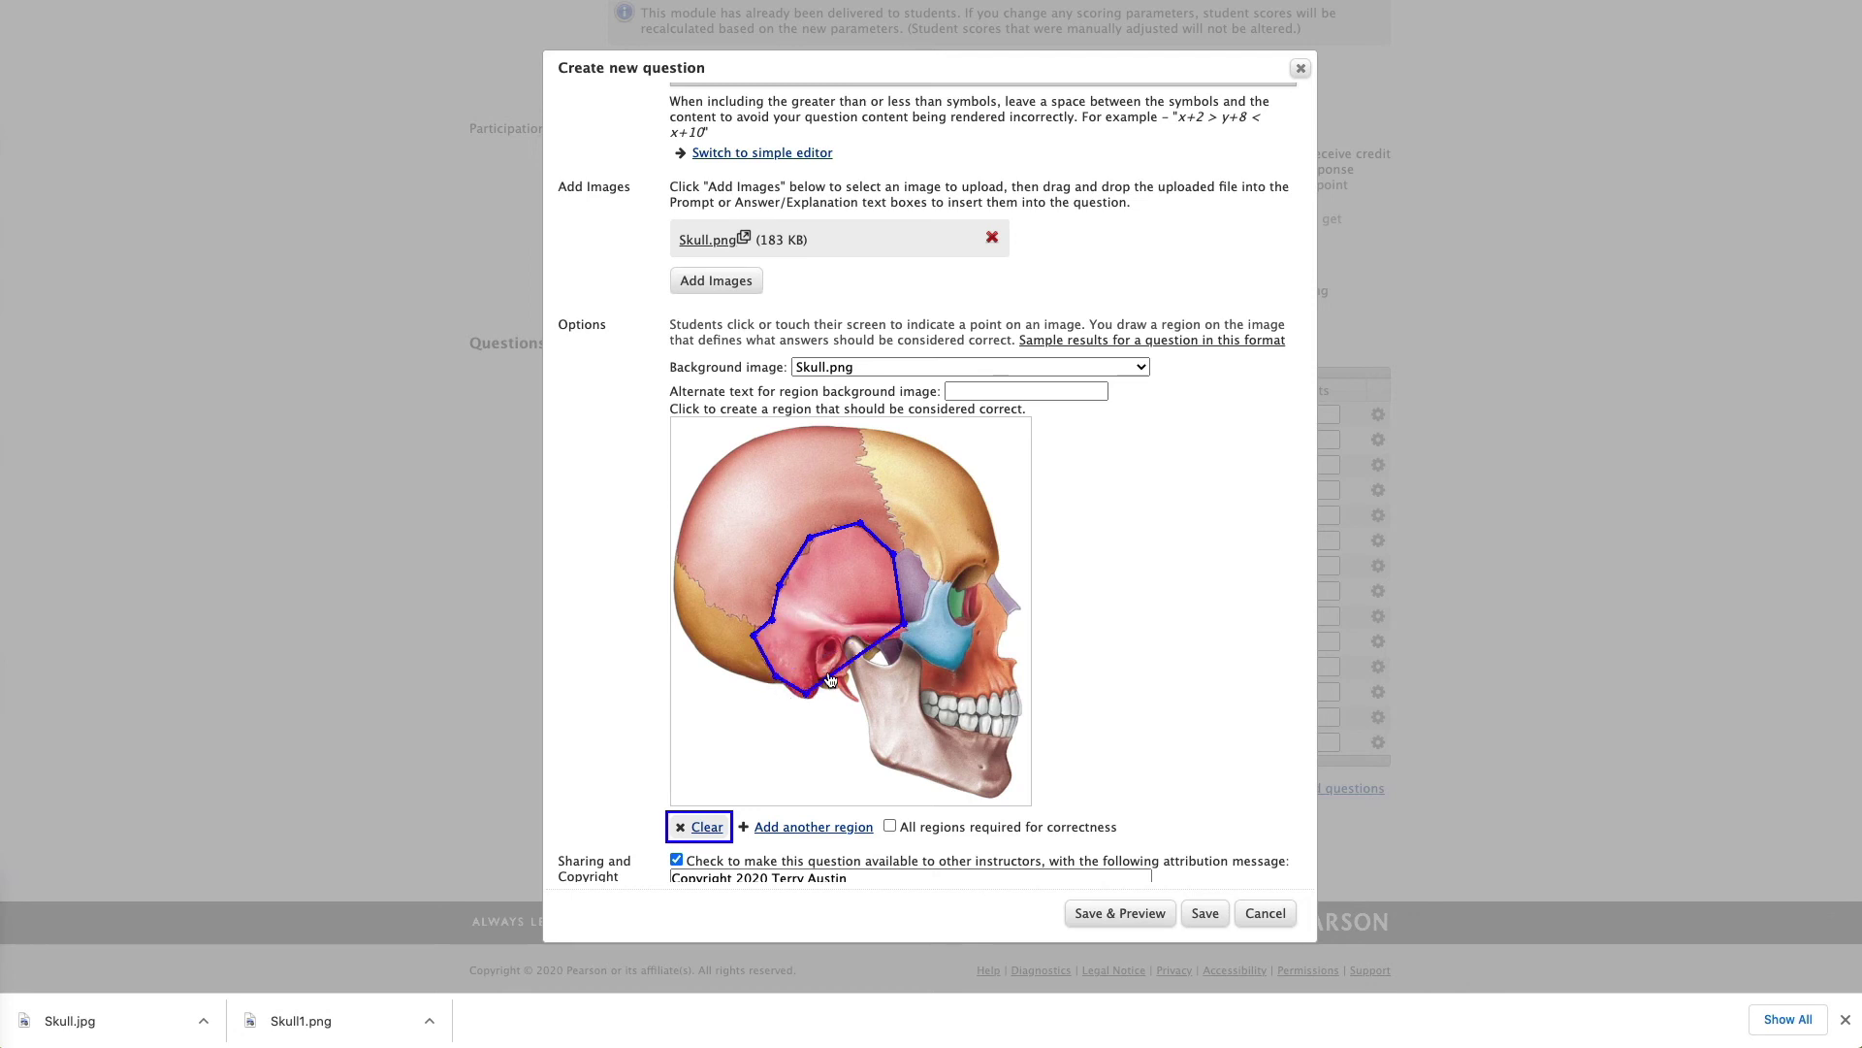
pyautogui.click(848, 646)
pyautogui.scroll(-3, 873, 648)
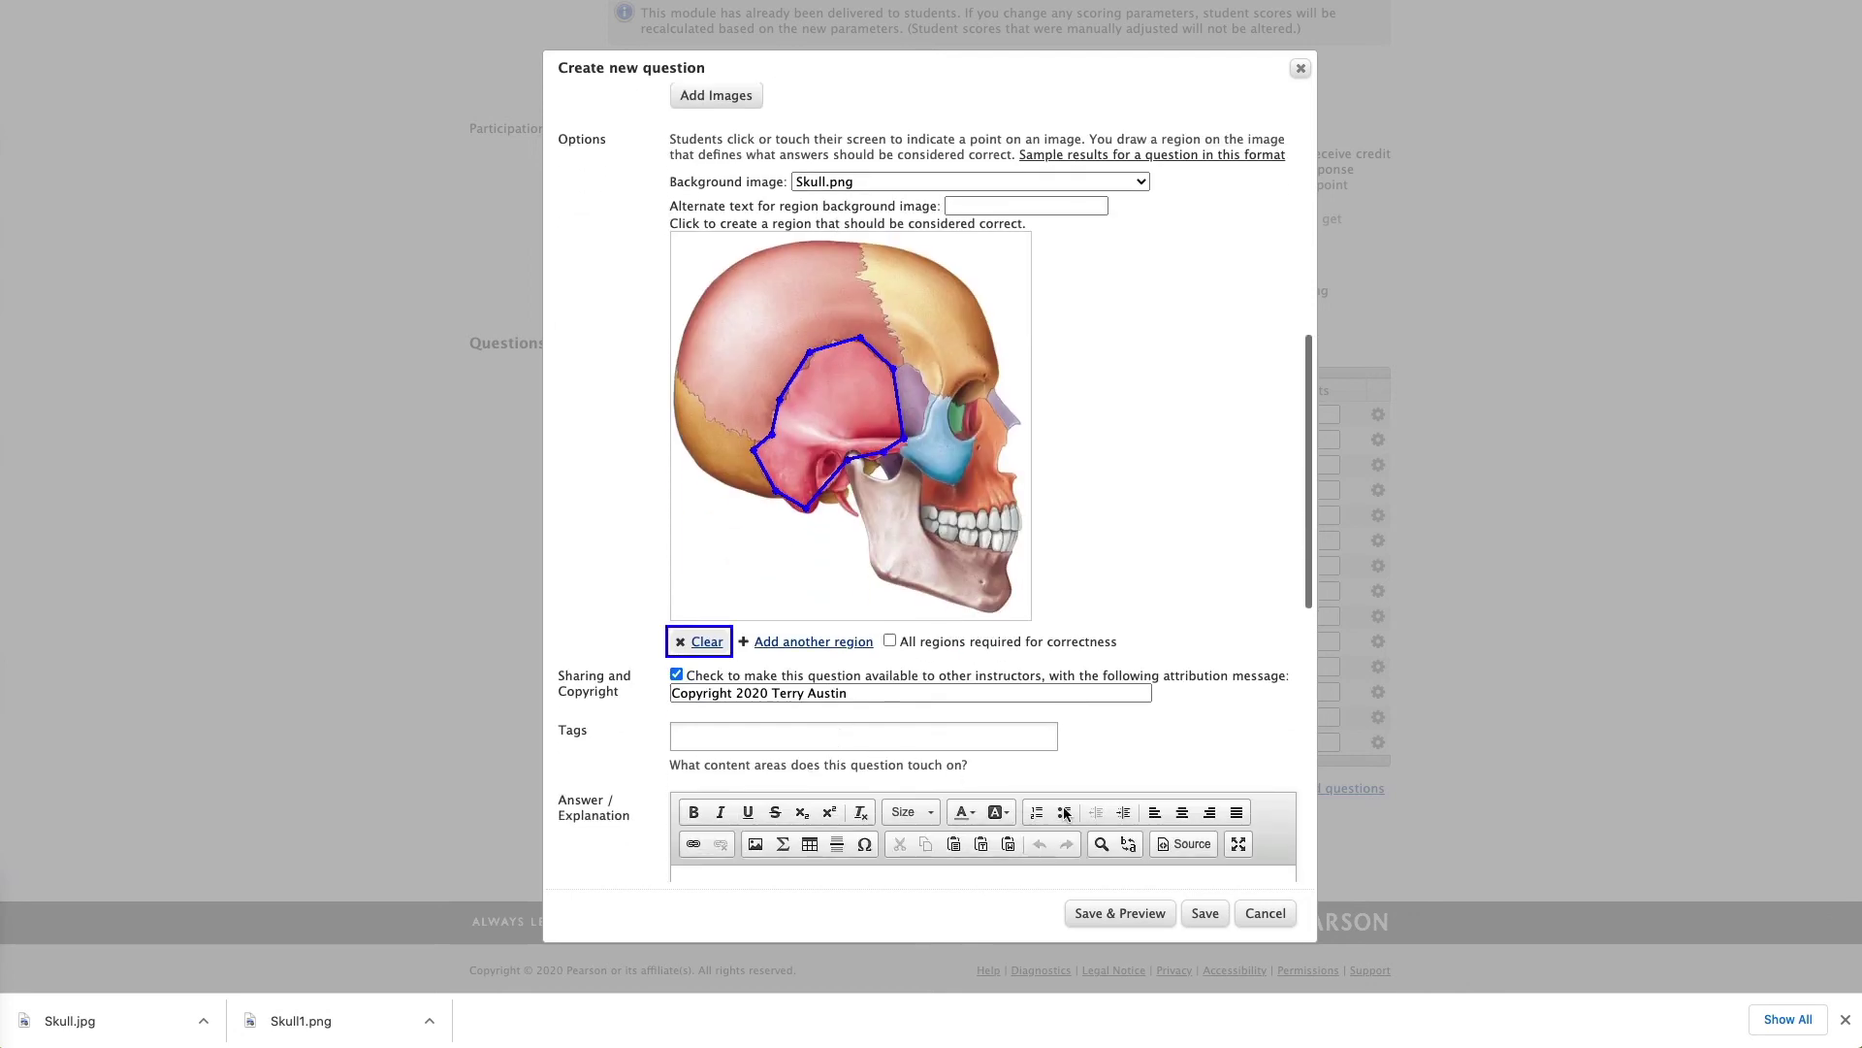
pyautogui.click(1207, 914)
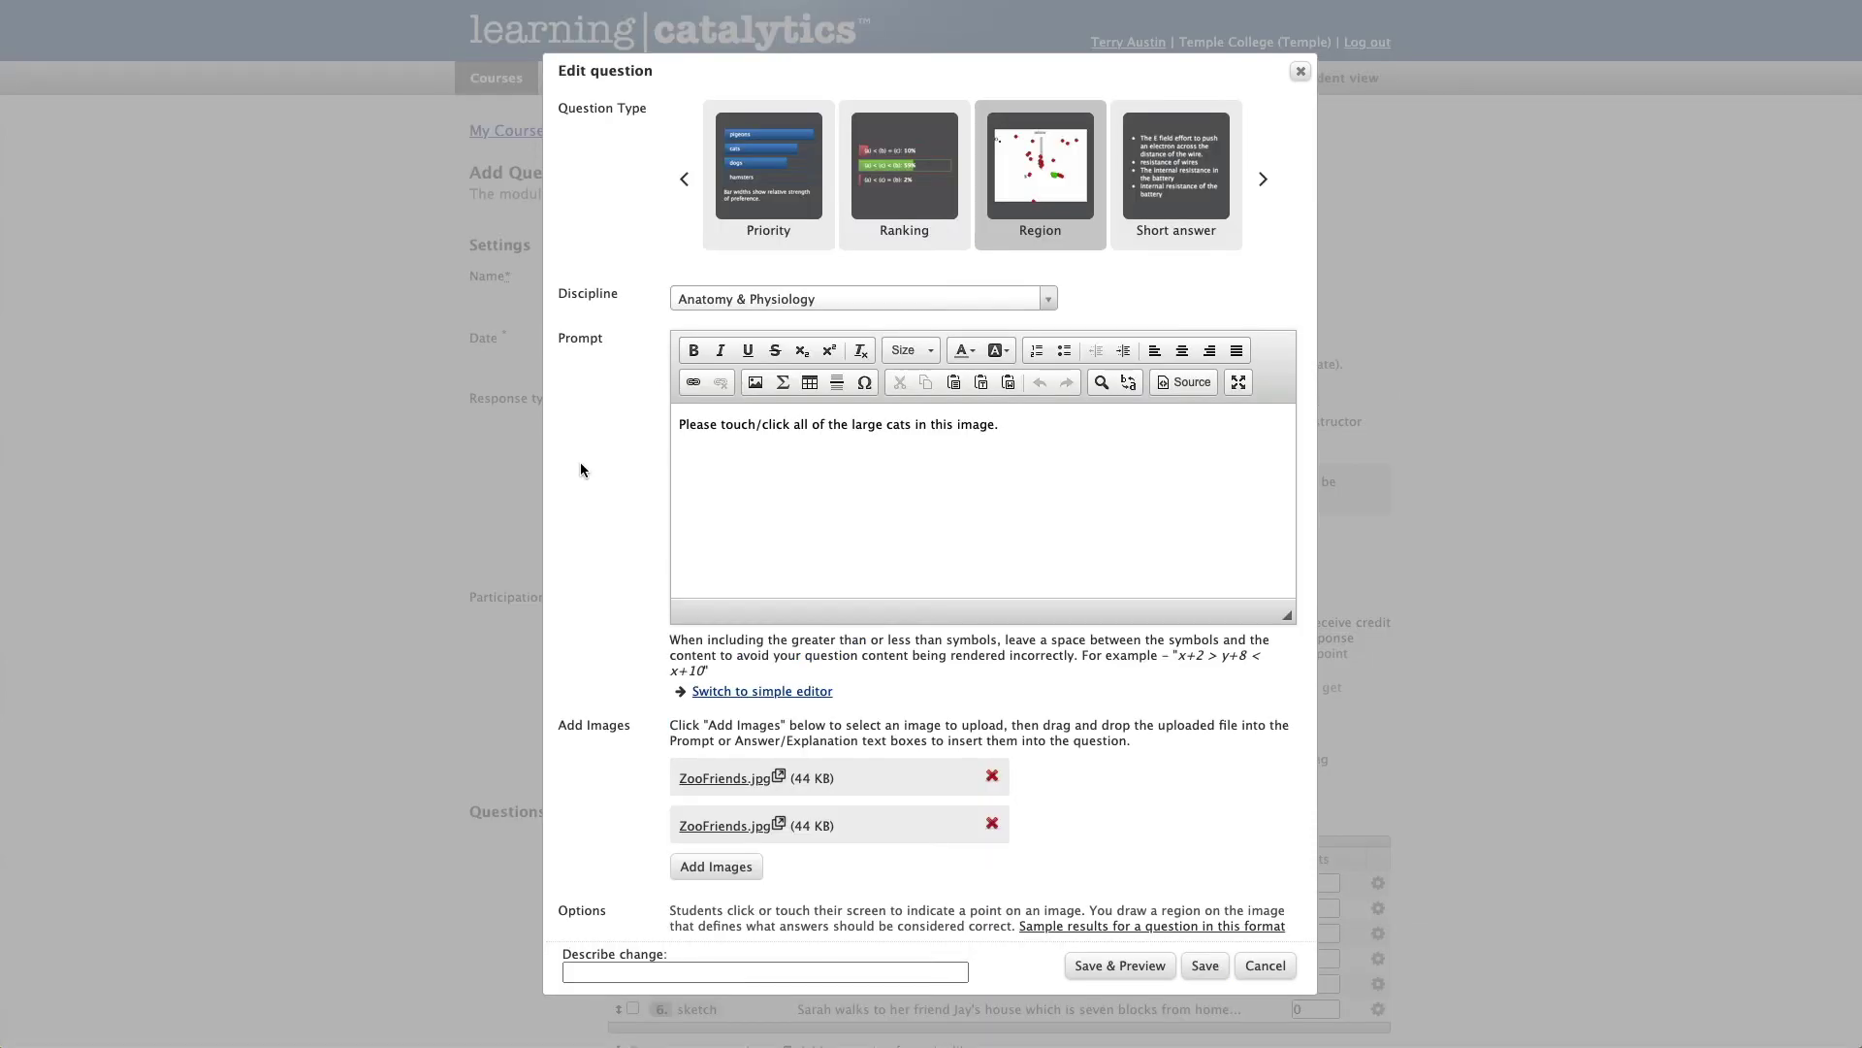
# - Toggle the region-correctness option and change the prompt's ending to 'a cat in this image.'
pyautogui.scroll(-5, 581, 470)
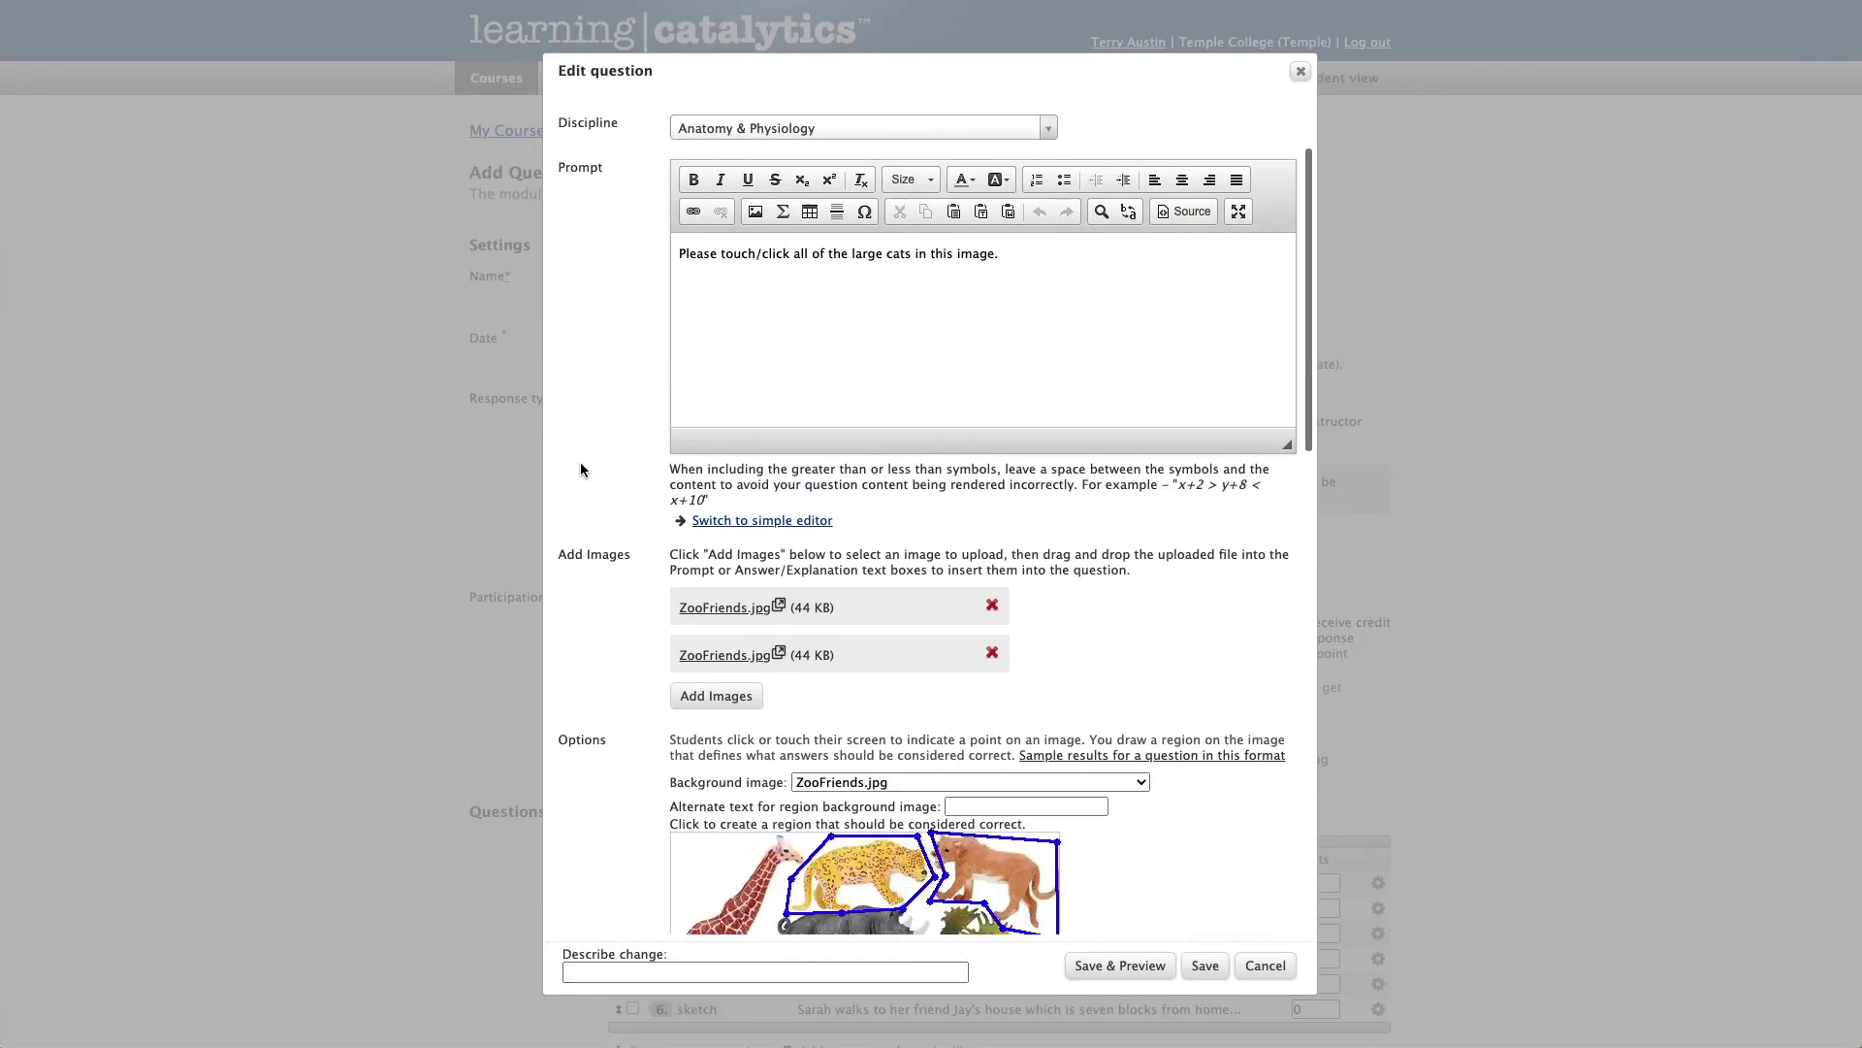
pyautogui.scroll(-2, 580, 469)
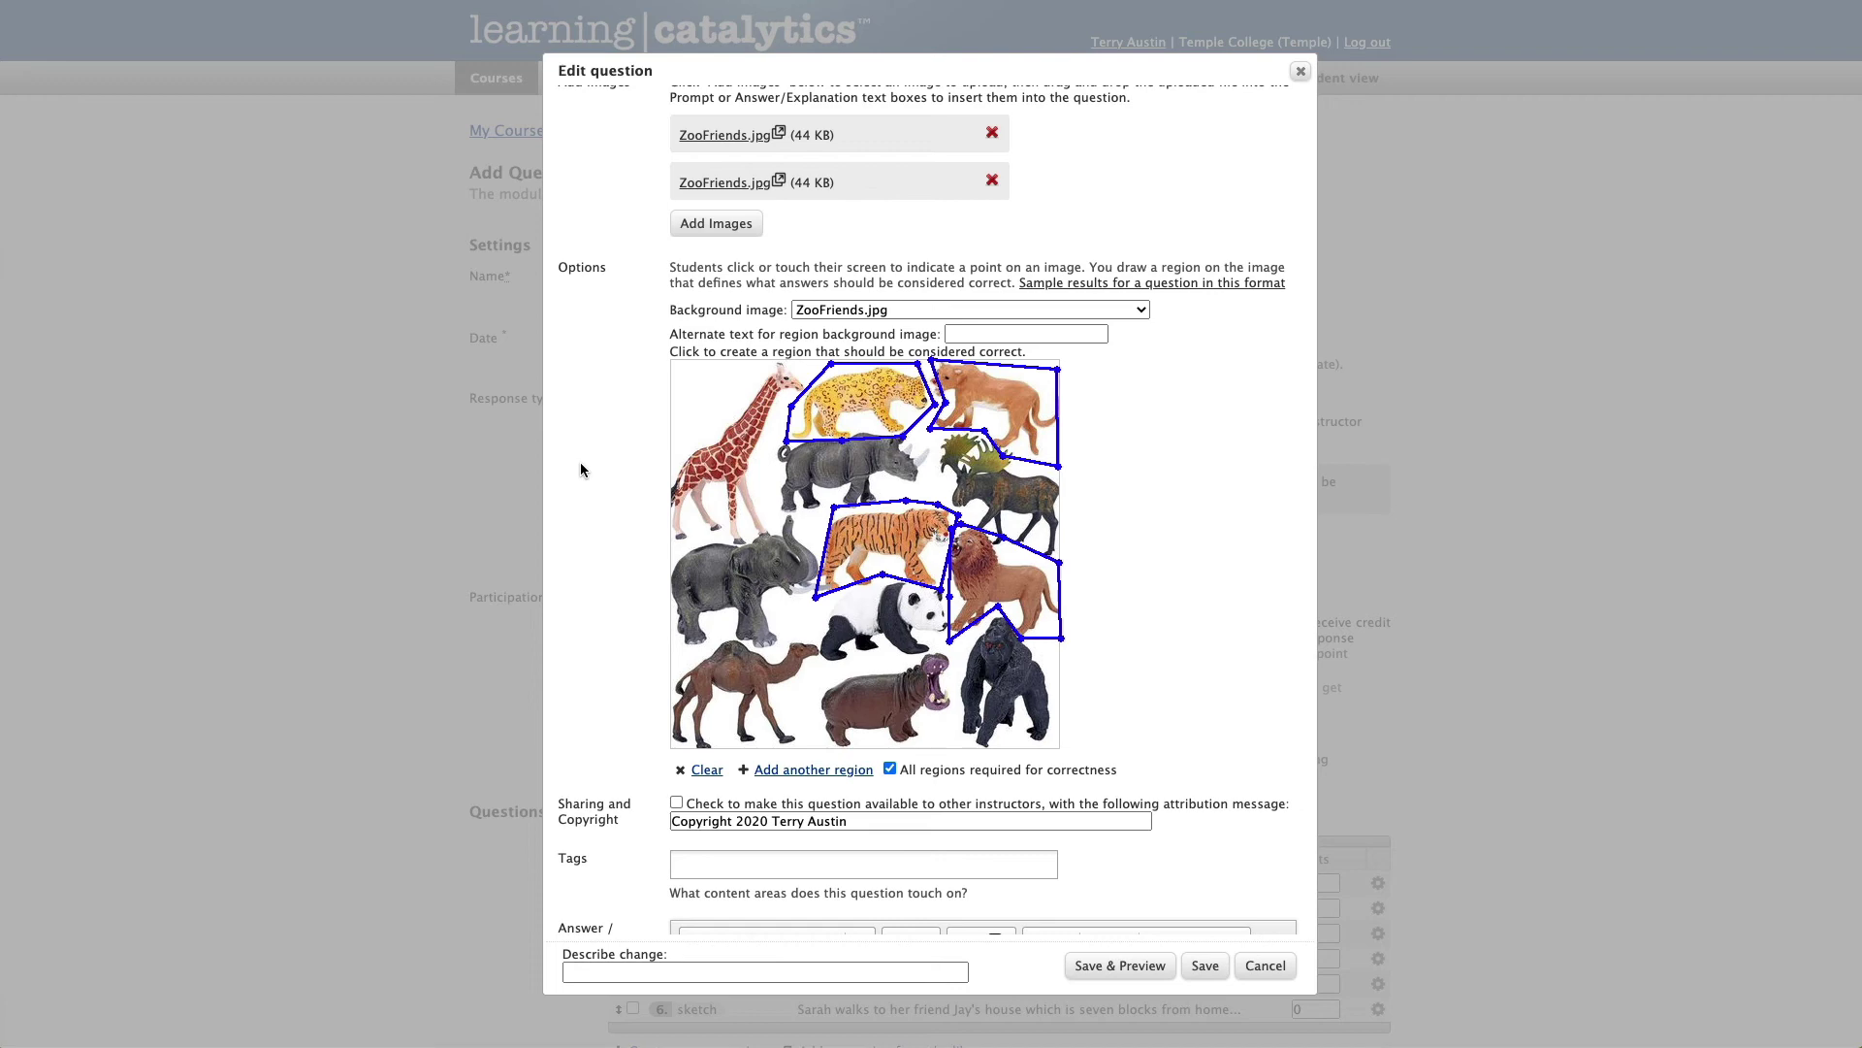
pyautogui.scroll(5, 584, 478)
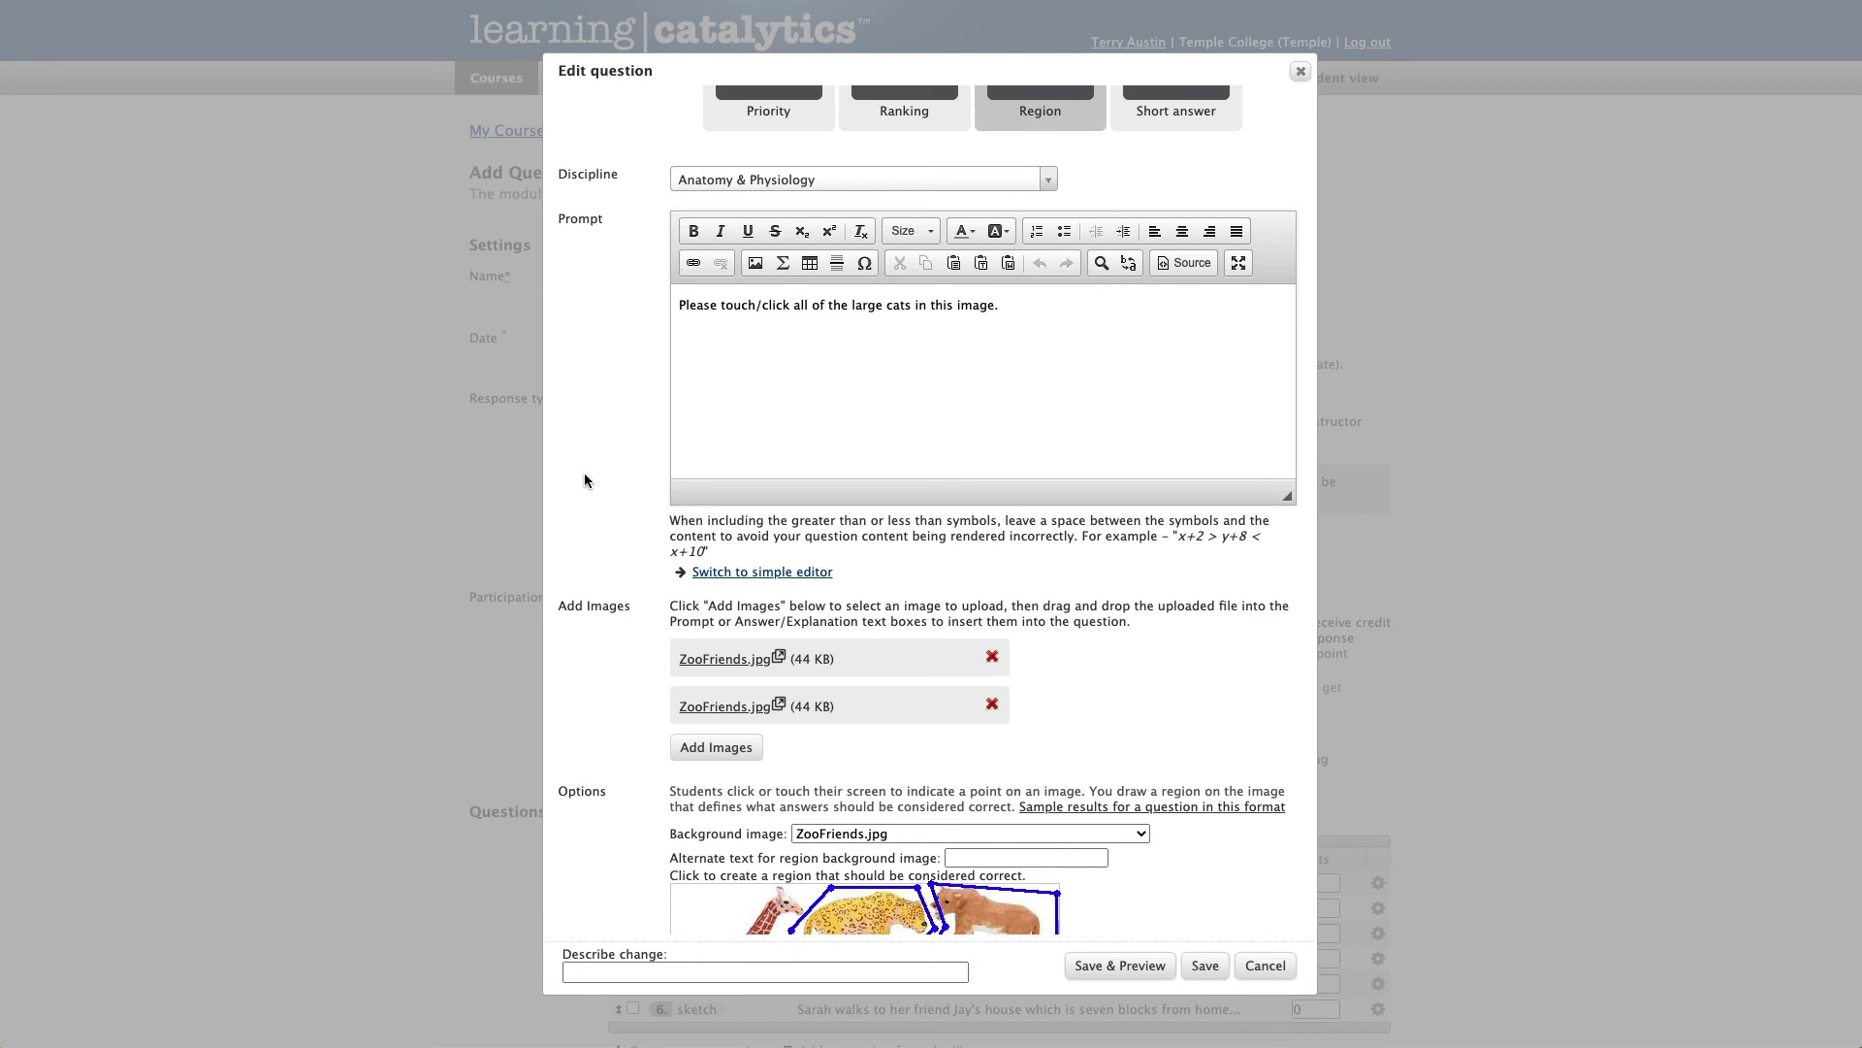
pyautogui.scroll(-6, 584, 473)
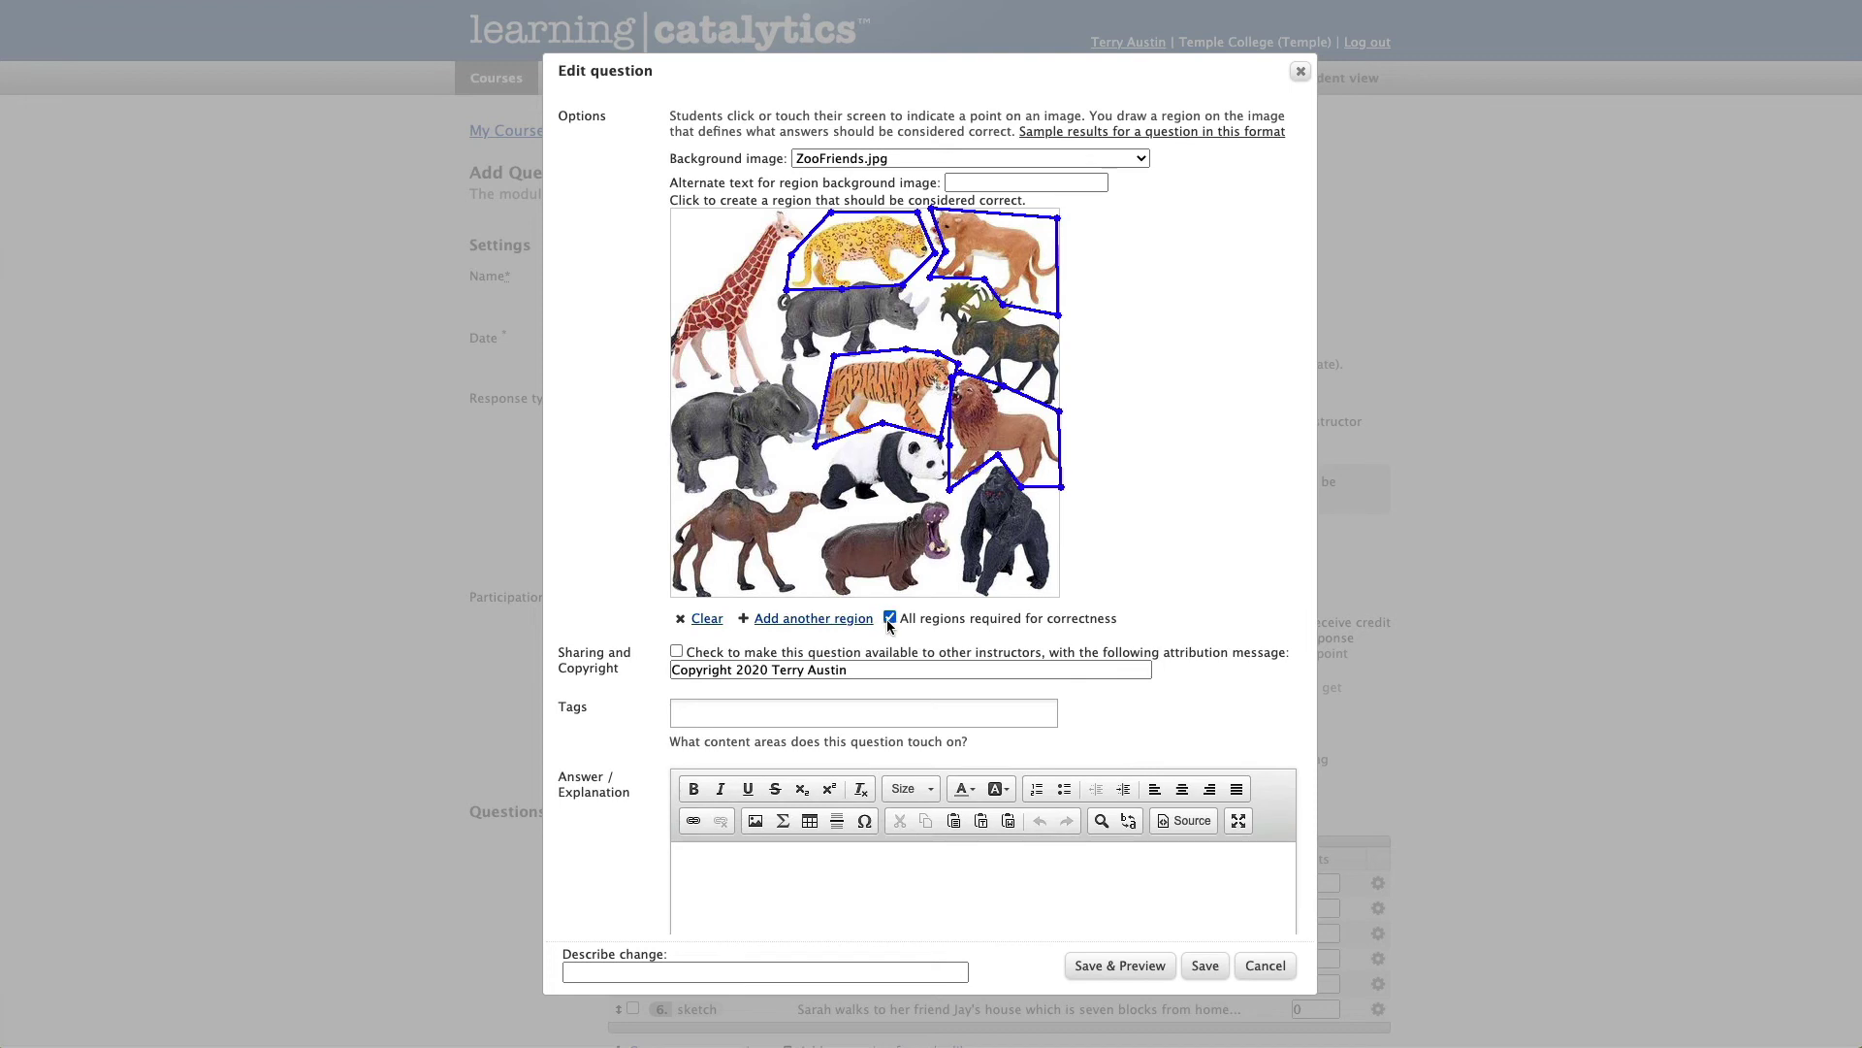
pyautogui.click(890, 620)
pyautogui.scroll(8, 890, 626)
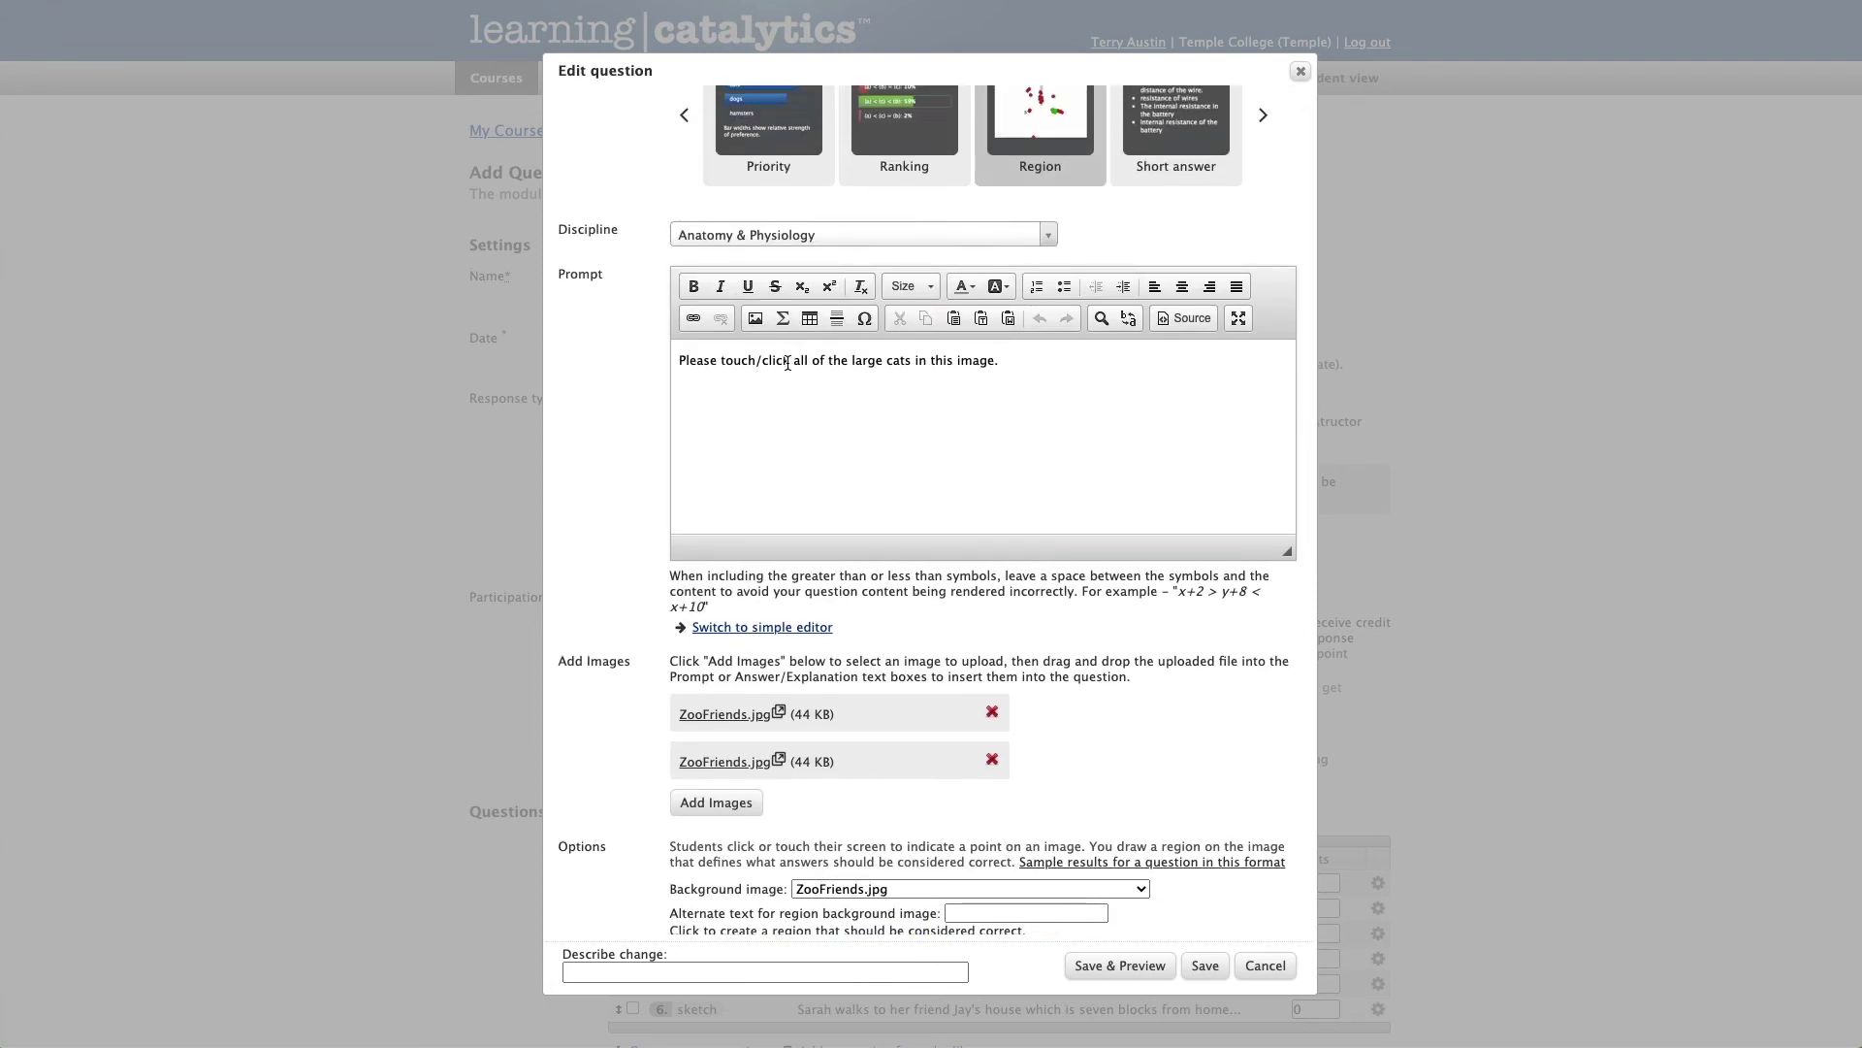
pyautogui.moveTo(791, 359); pyautogui.dragTo(1102, 439)
pyautogui.write('a')
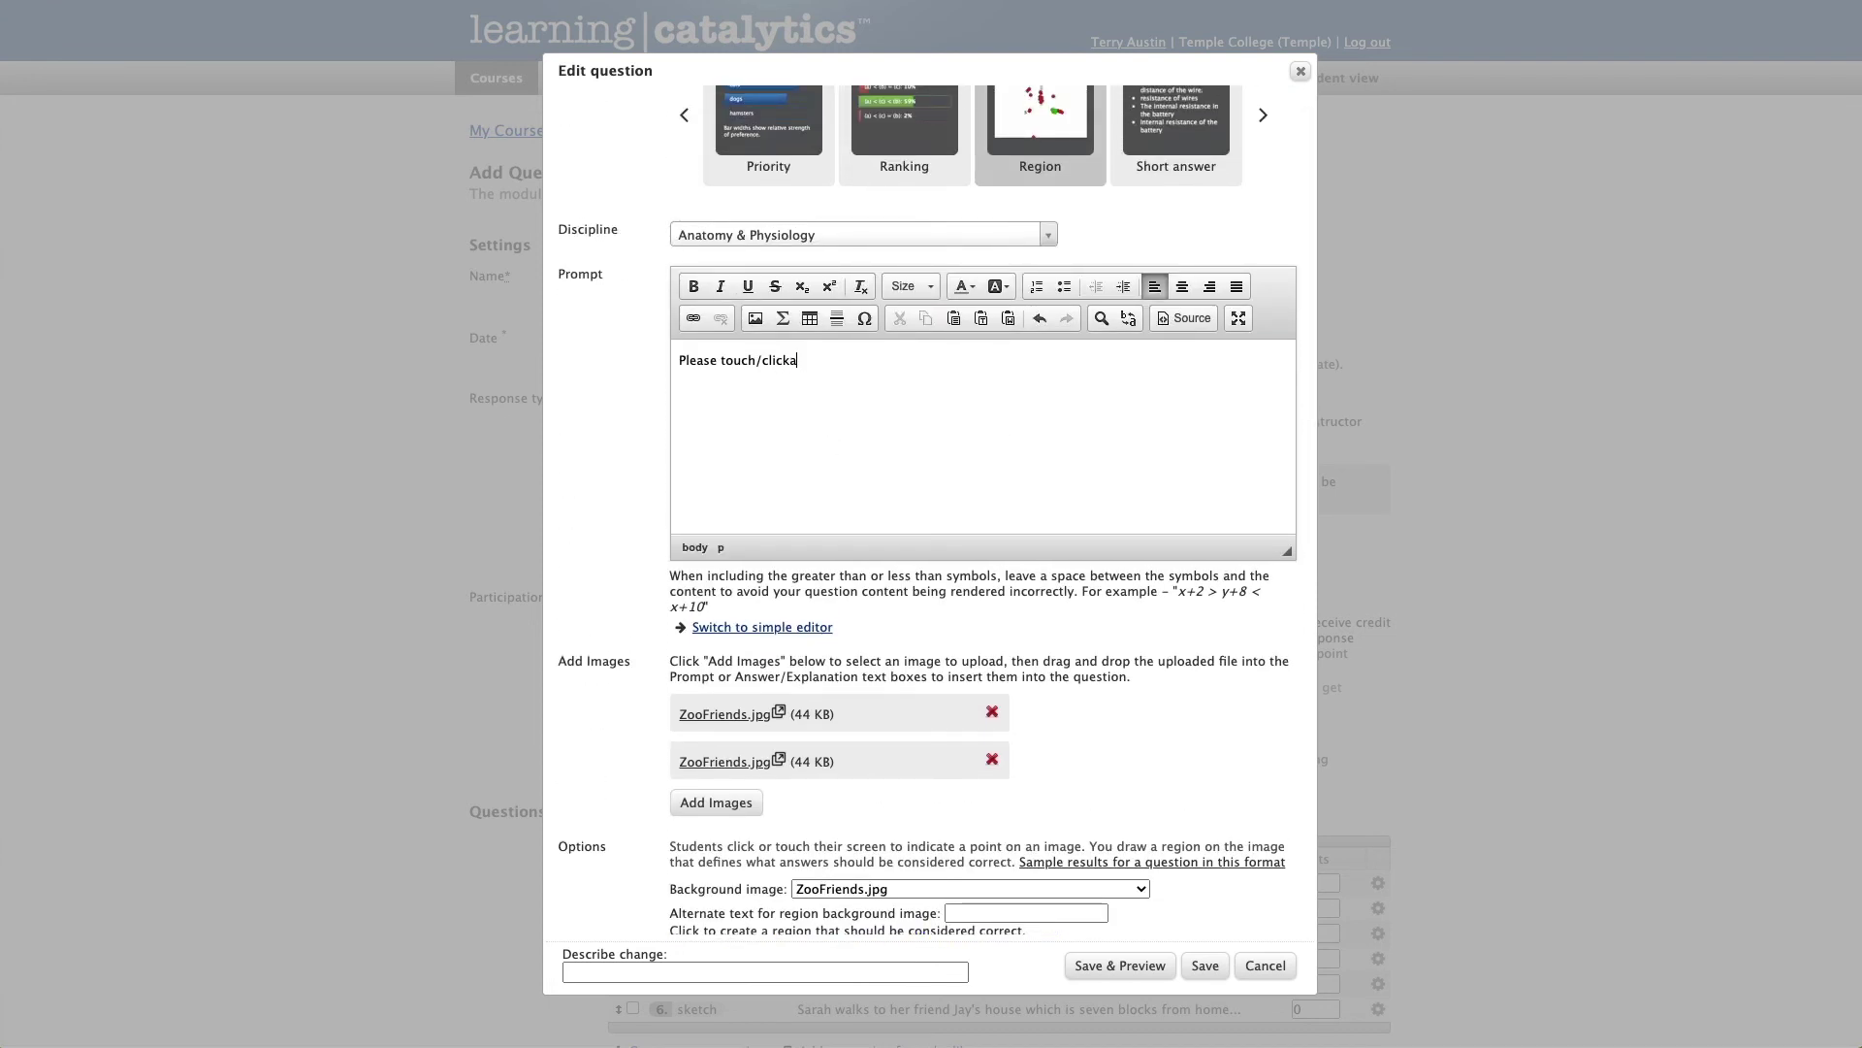
pyautogui.write(' cat in this image.')
# - Turn on 'All regions required for correctness'
pyautogui.scroll(-10, 1163, 647)
pyautogui.scroll(4, 1163, 647)
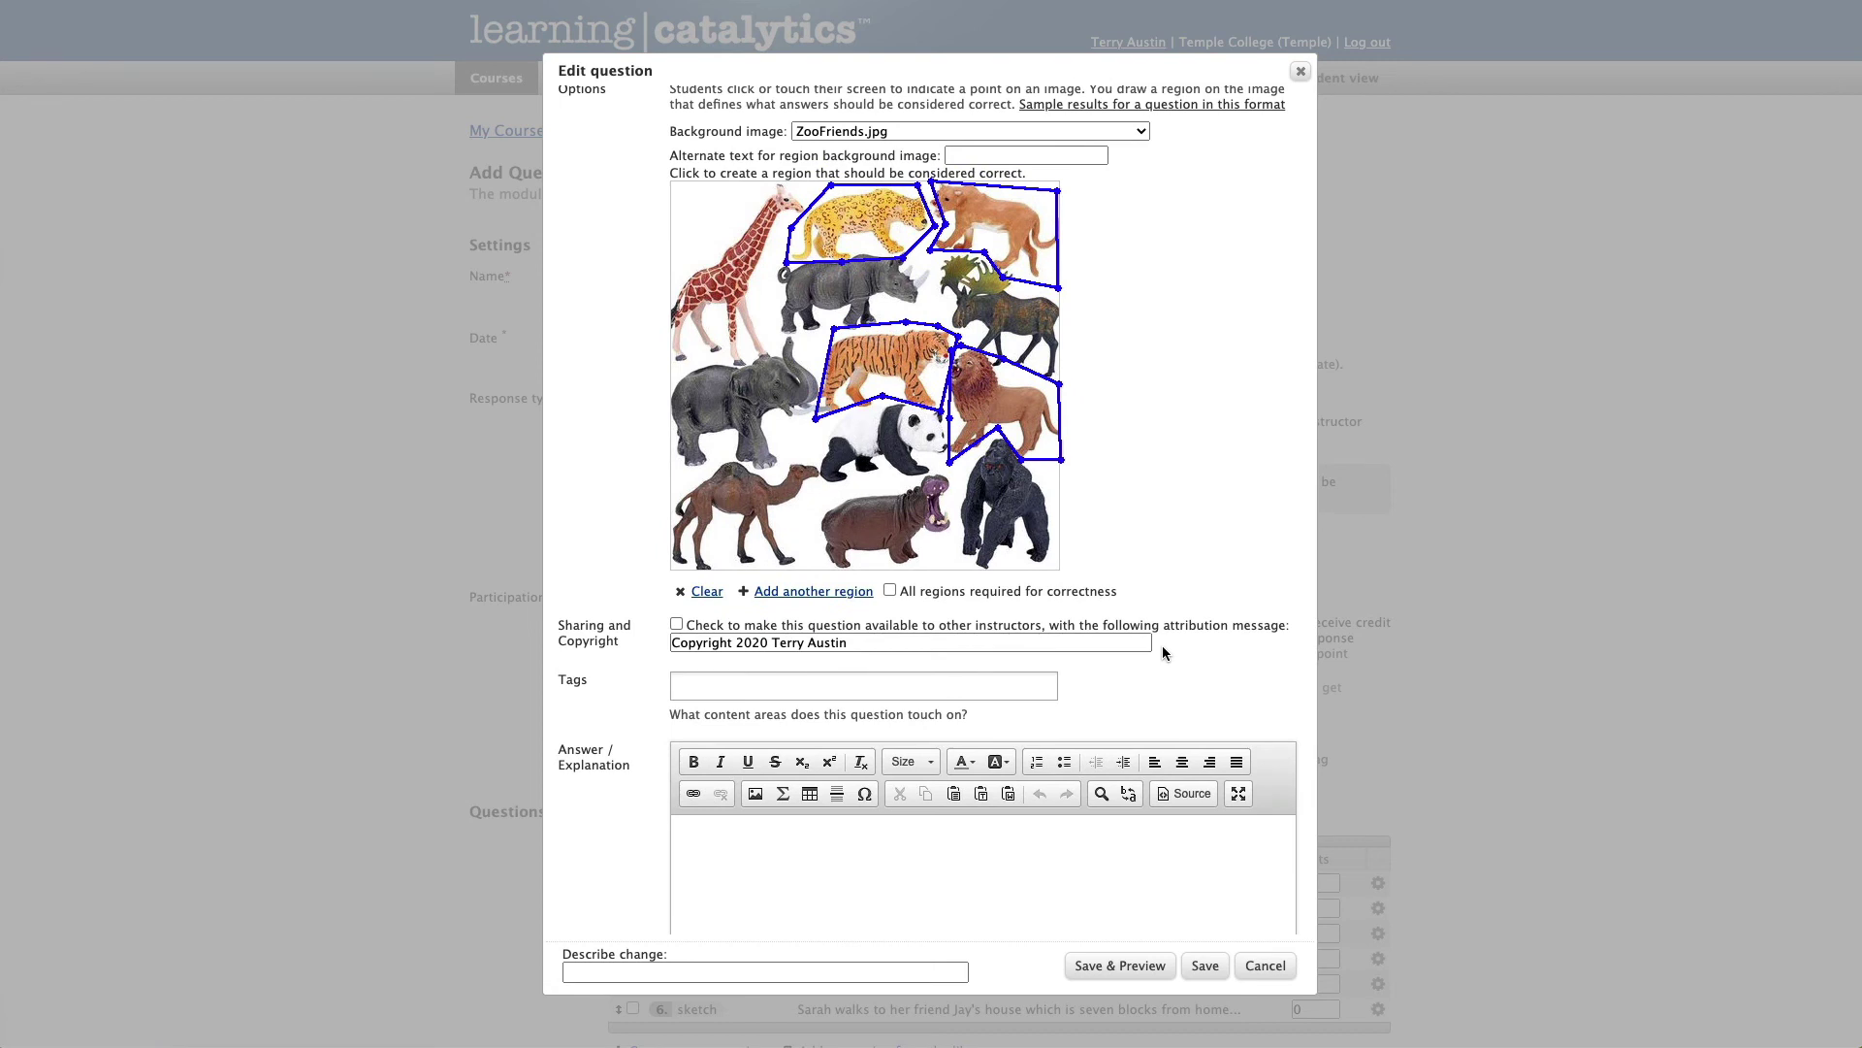
pyautogui.click(890, 592)
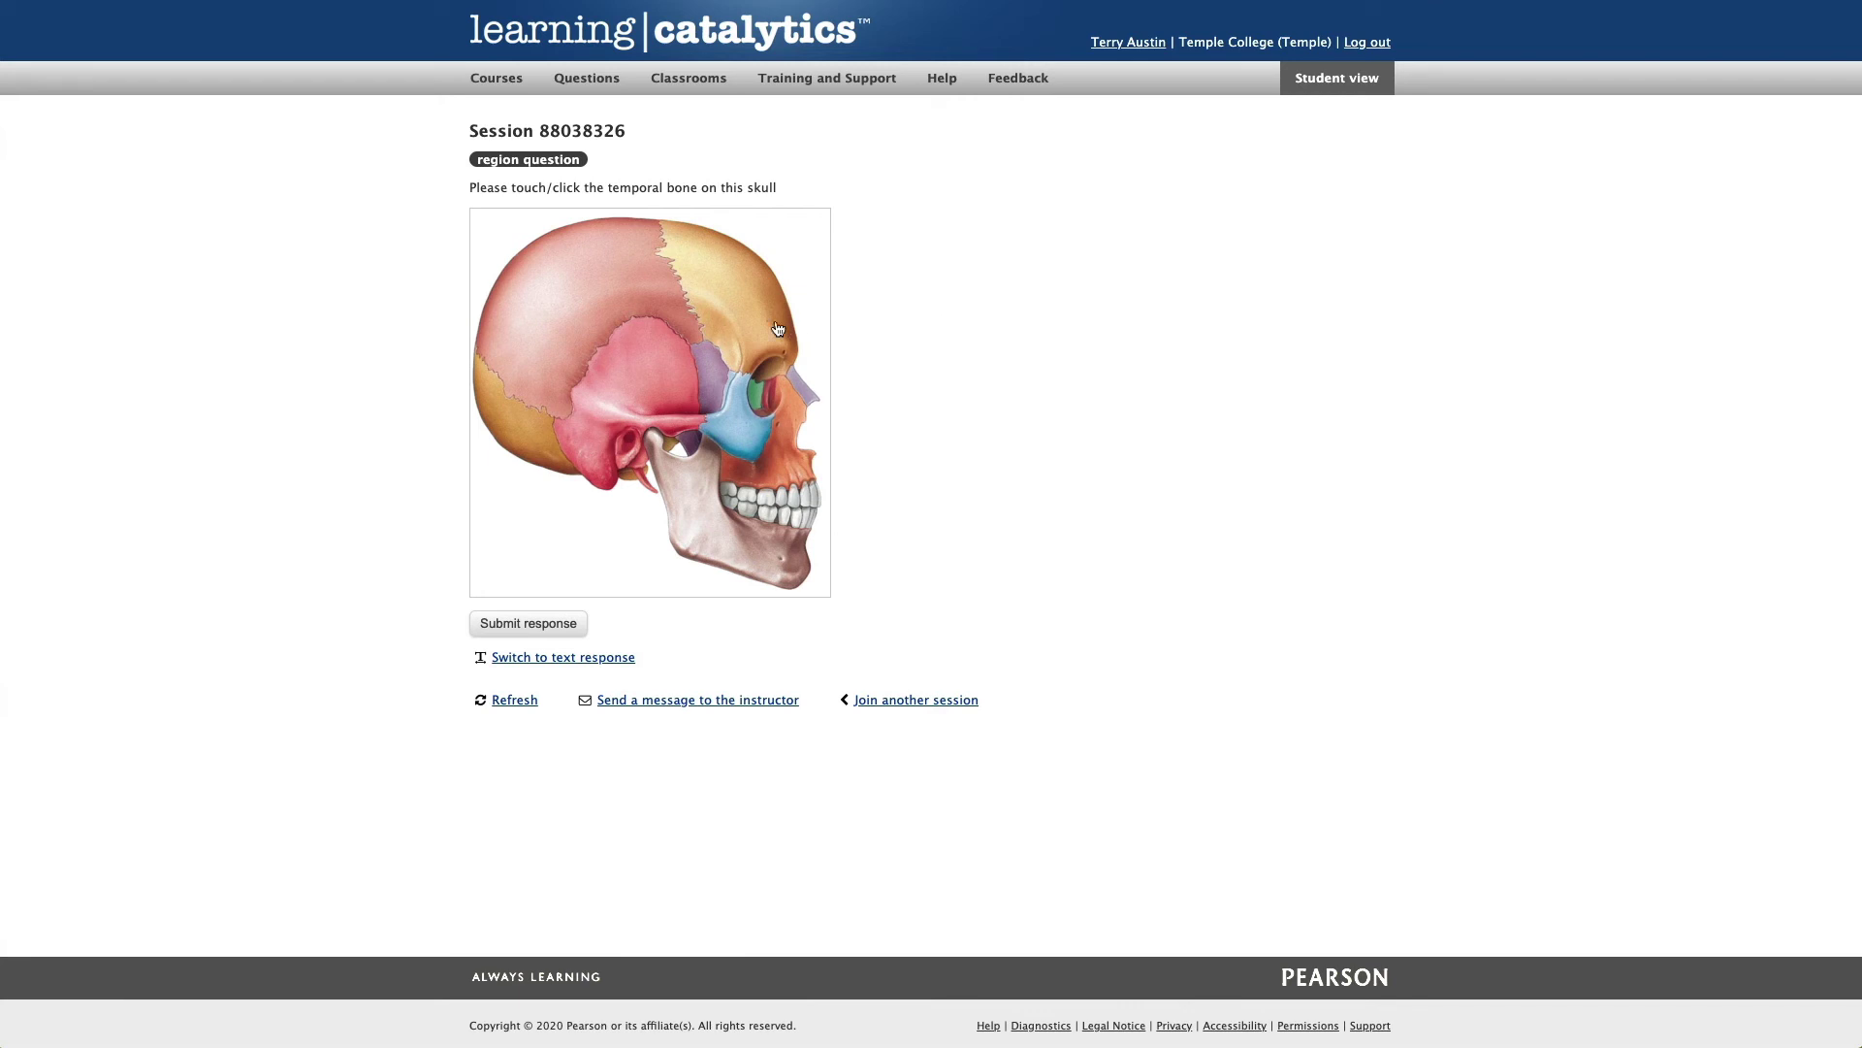
# - Submit a point on the skull, then change the answer to the temporal bone and resubmit
pyautogui.click(733, 284)
pyautogui.click(539, 626)
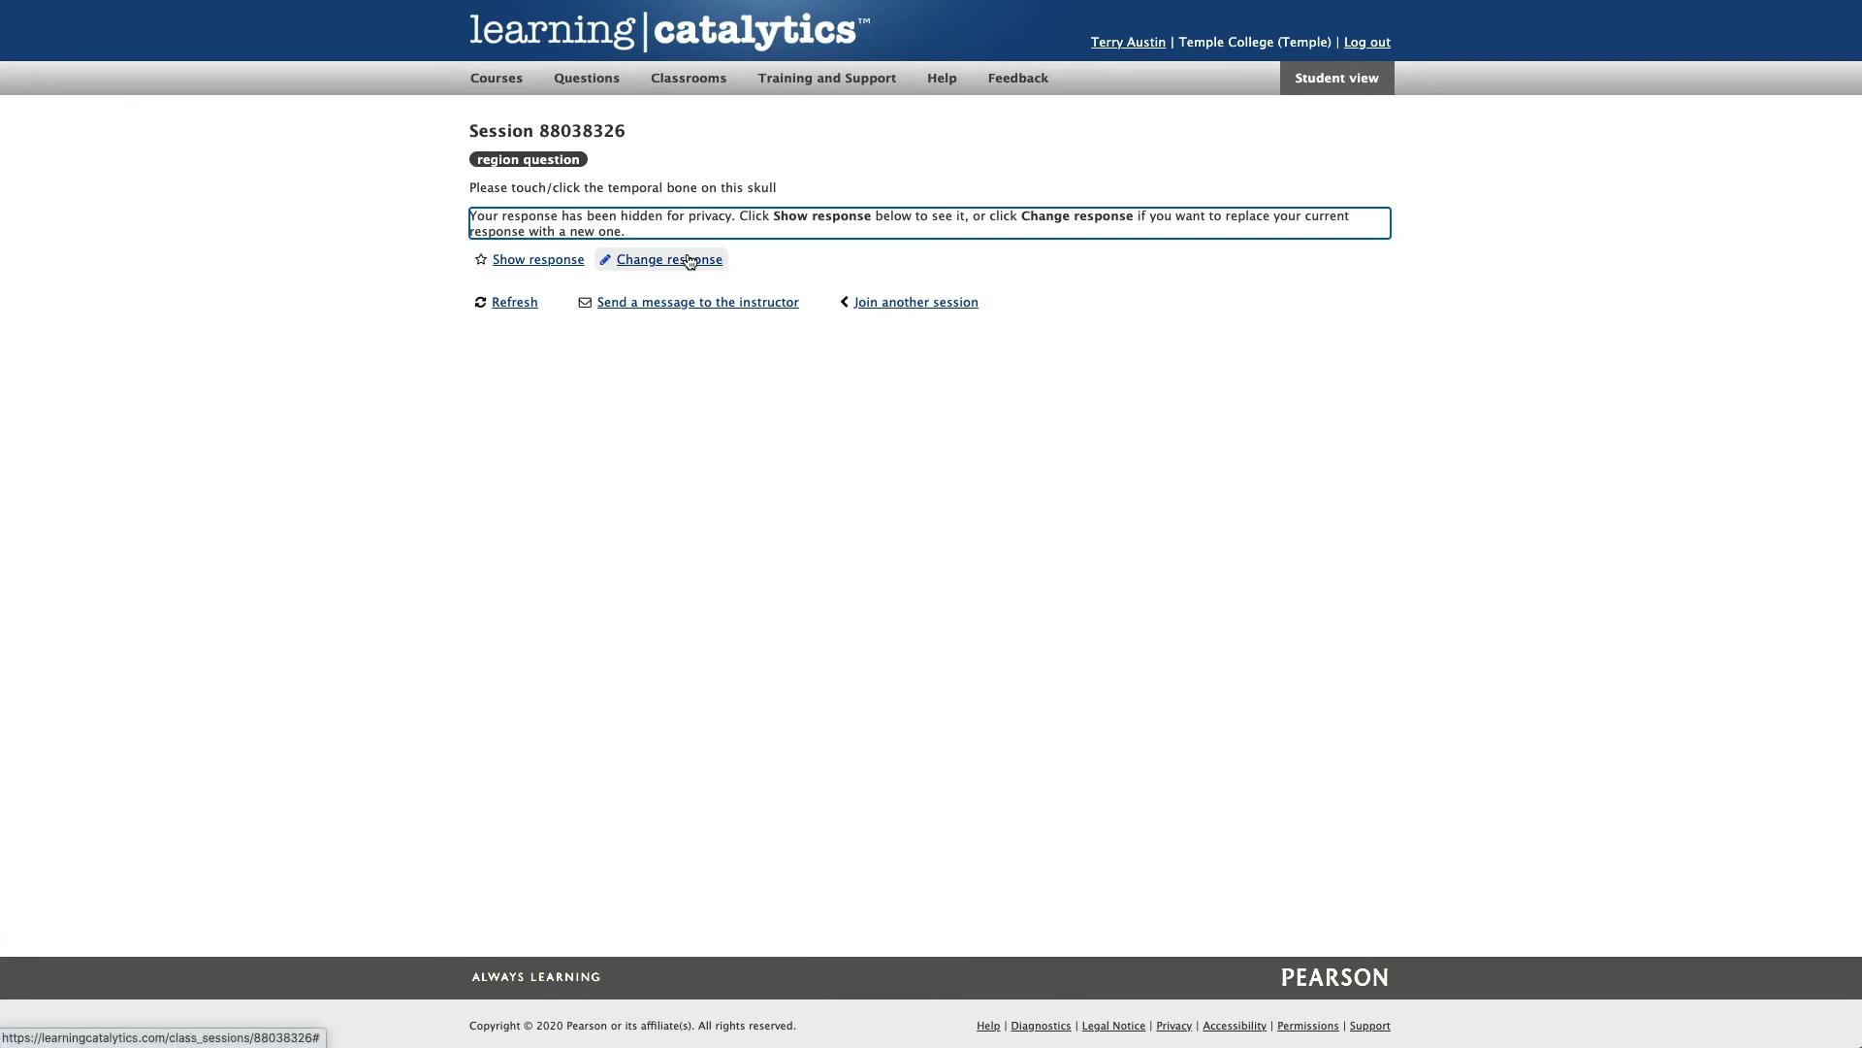
pyautogui.click(684, 259)
pyautogui.click(638, 367)
pyautogui.click(551, 622)
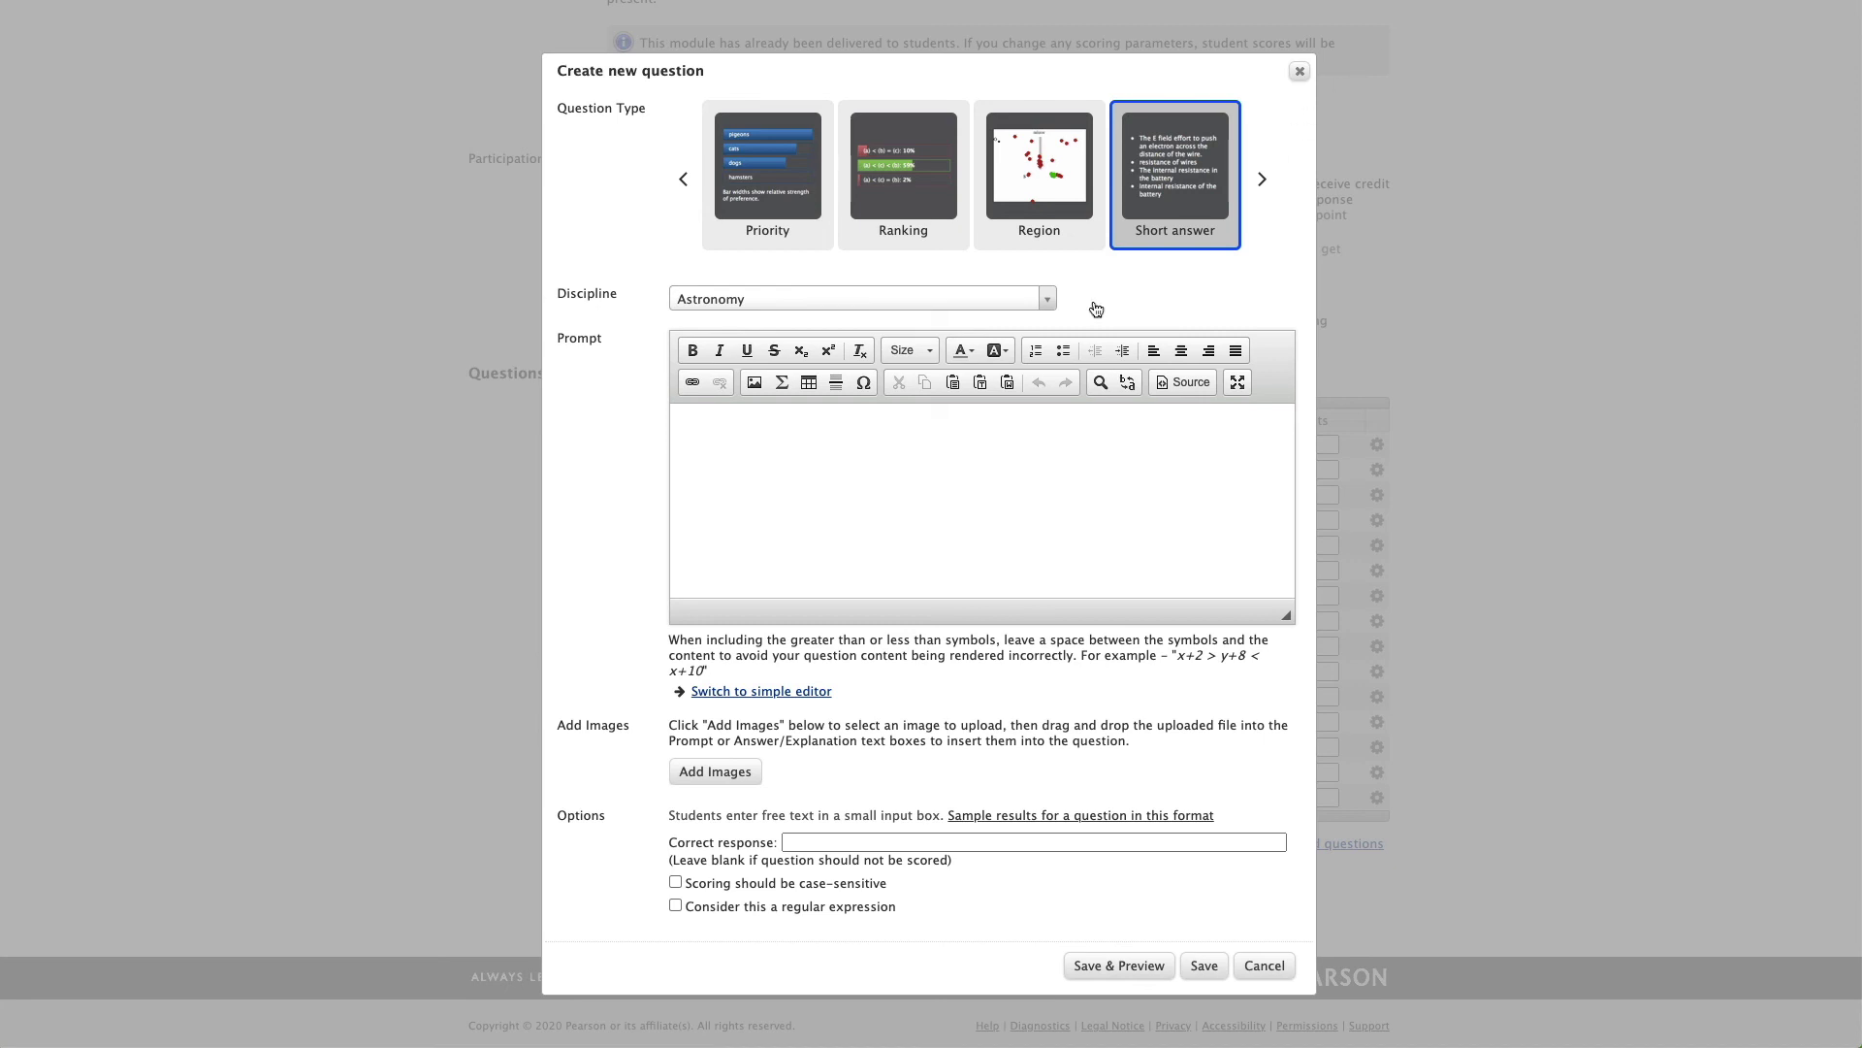
# - Enter the prompt 'Which chamber receives blood returning to the heart from the body?'
pyautogui.click(807, 517)
pyautogui.write('Which chamber receives blood returning to the heart from the body?')
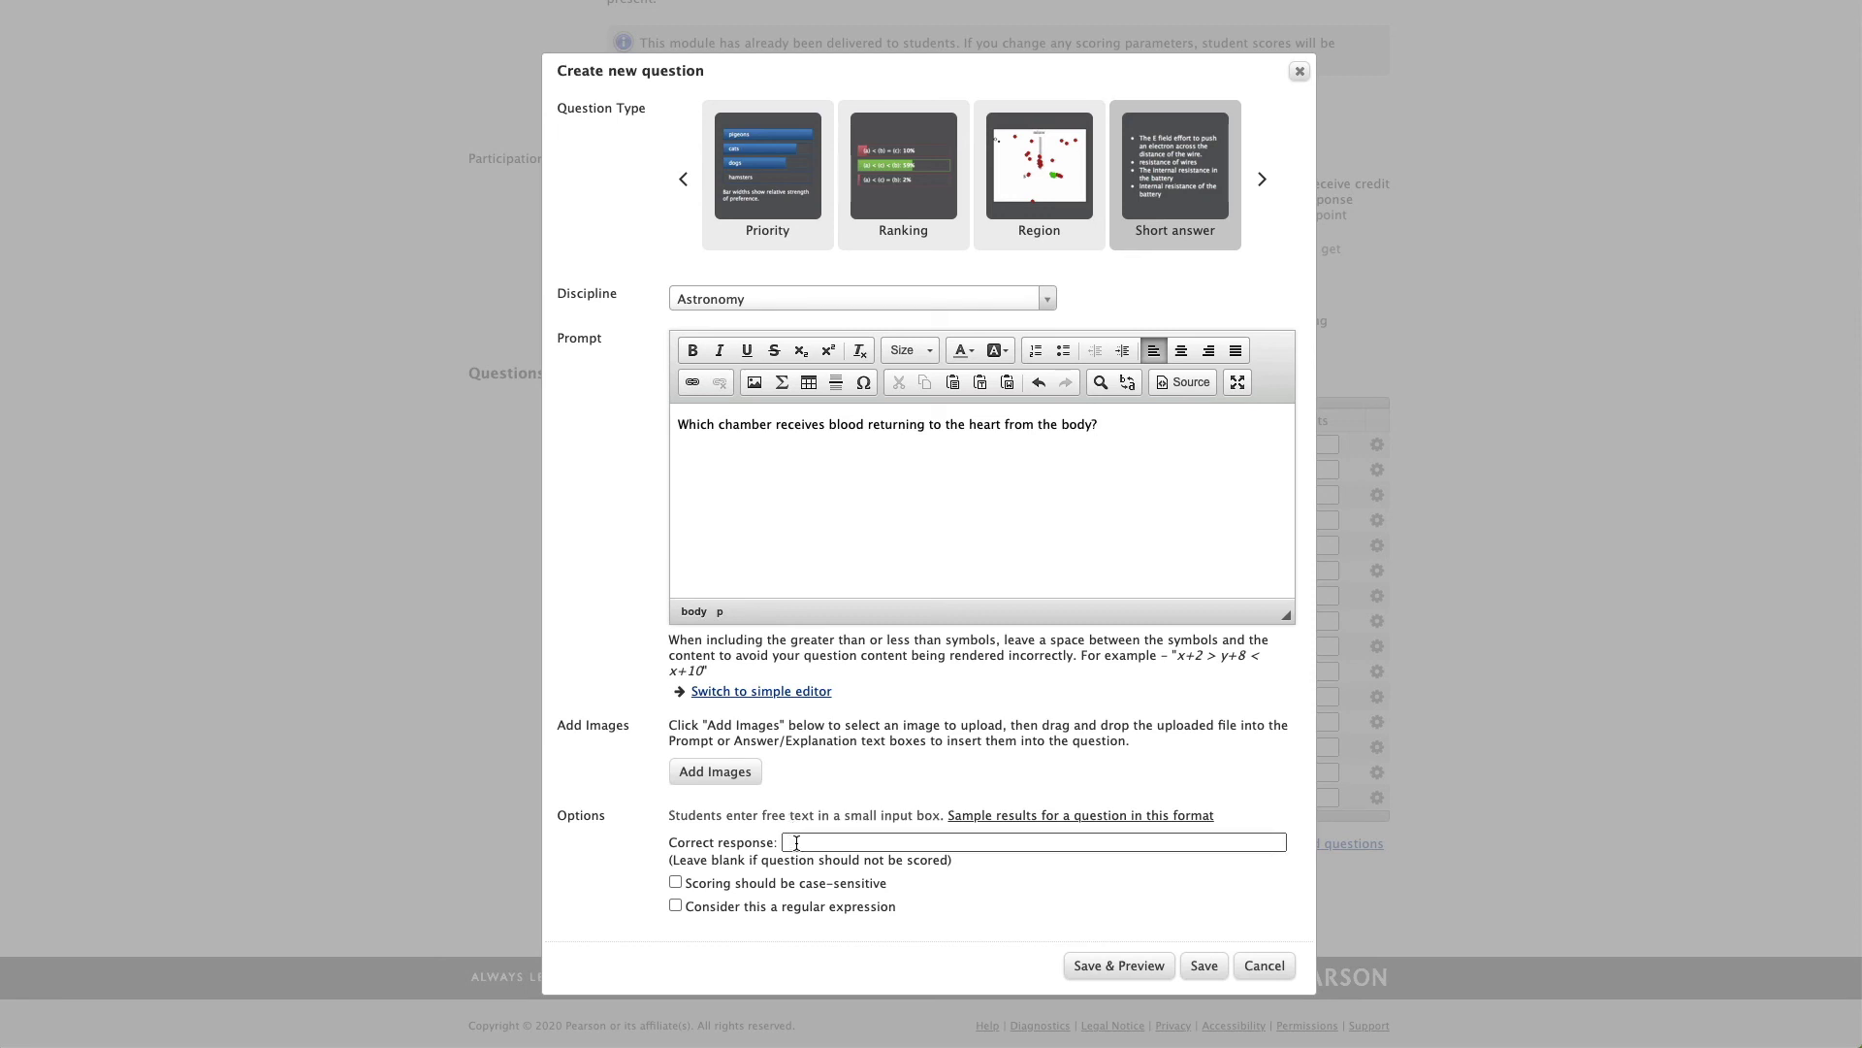
# - Set the correct response to 'right atrium|r atrium|r.atrium|r. atrium'
pyautogui.click(796, 842)
pyautogui.write('right atrium')
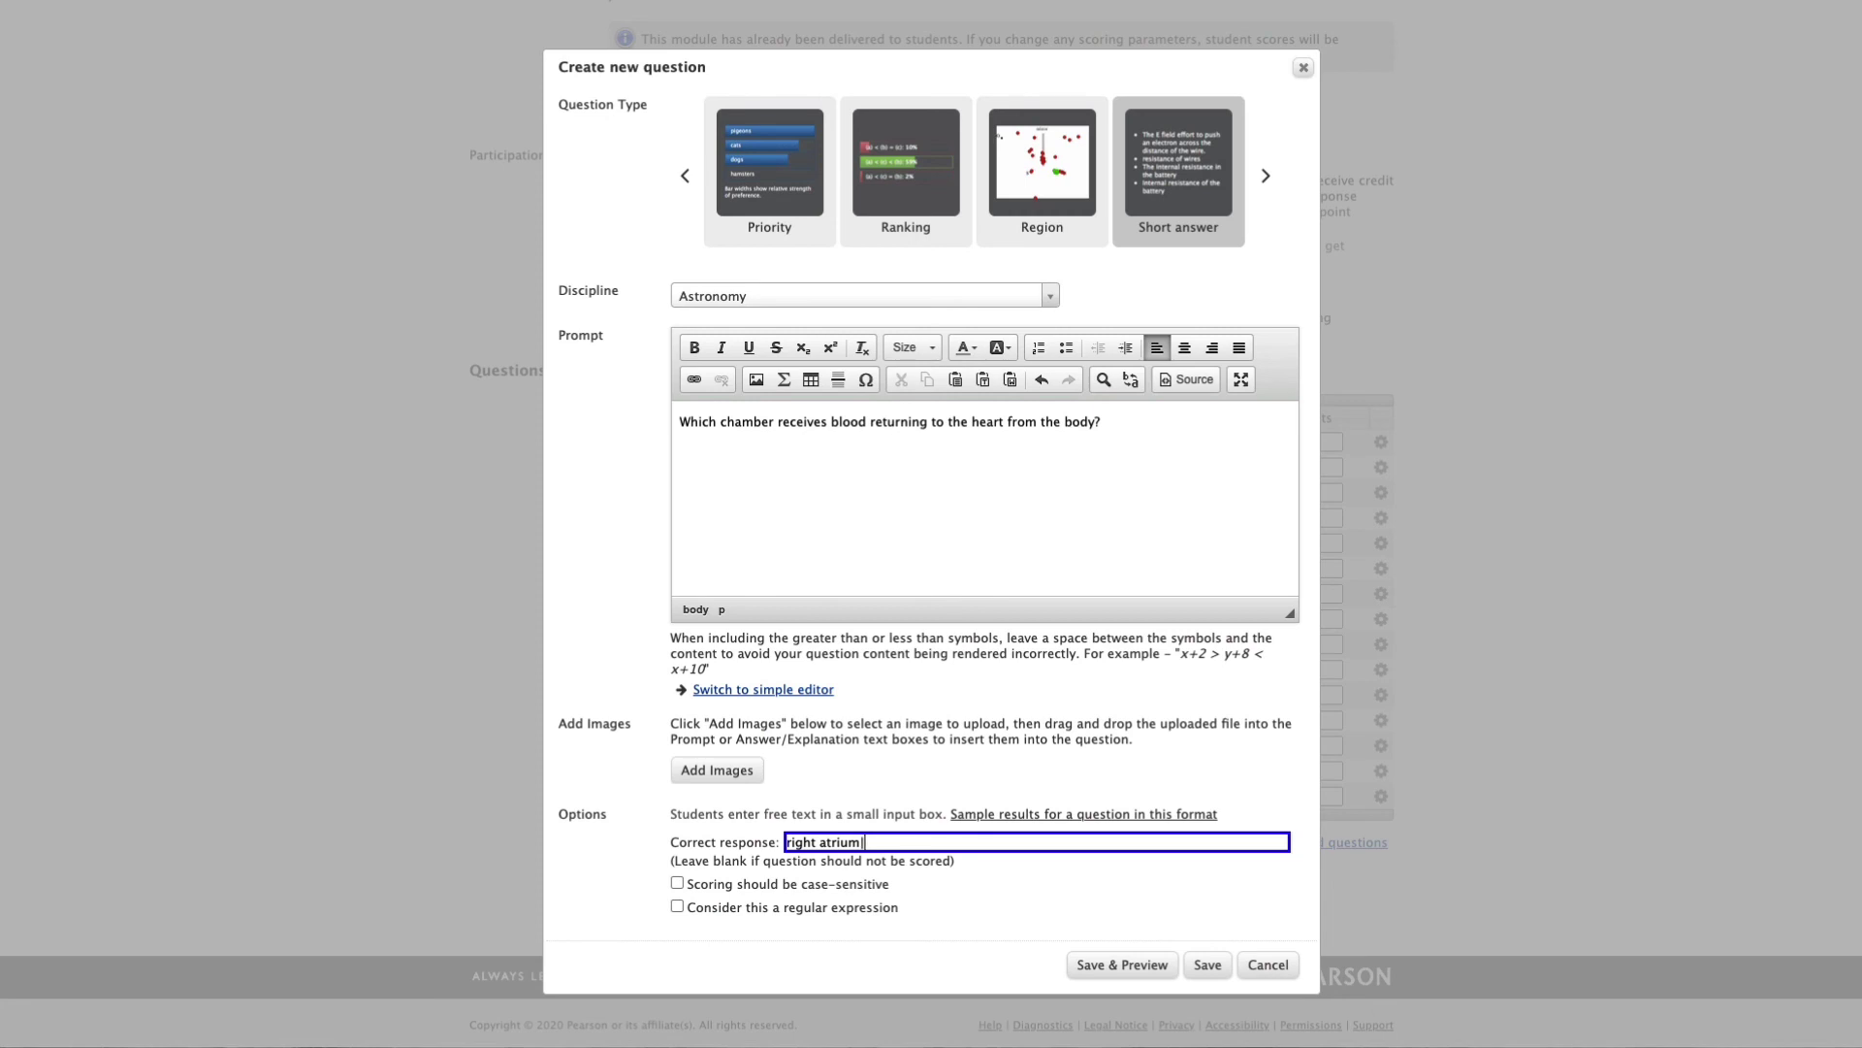
pyautogui.write('r atrium|r.atrium|r. atrium')
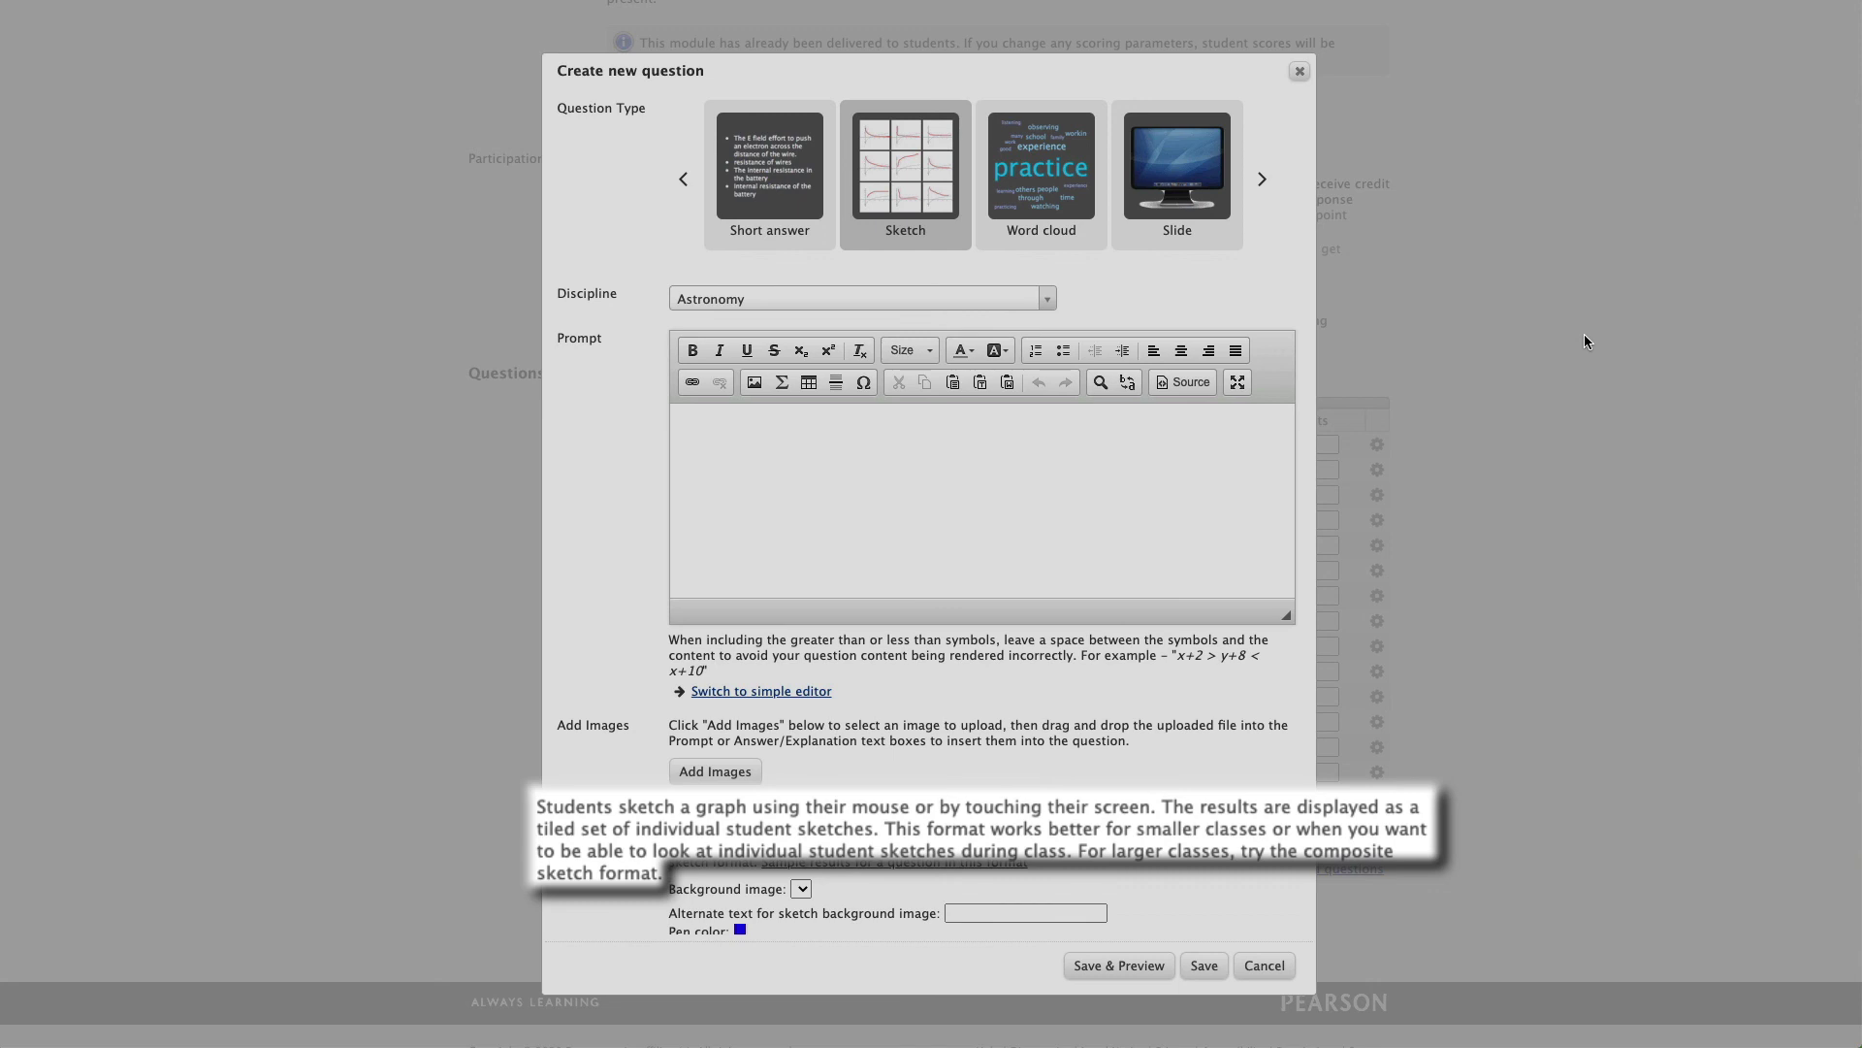
# - Write the blood-flow sketch prompt, place Heart.png in it, and save the question
pyautogui.click(1000, 453)
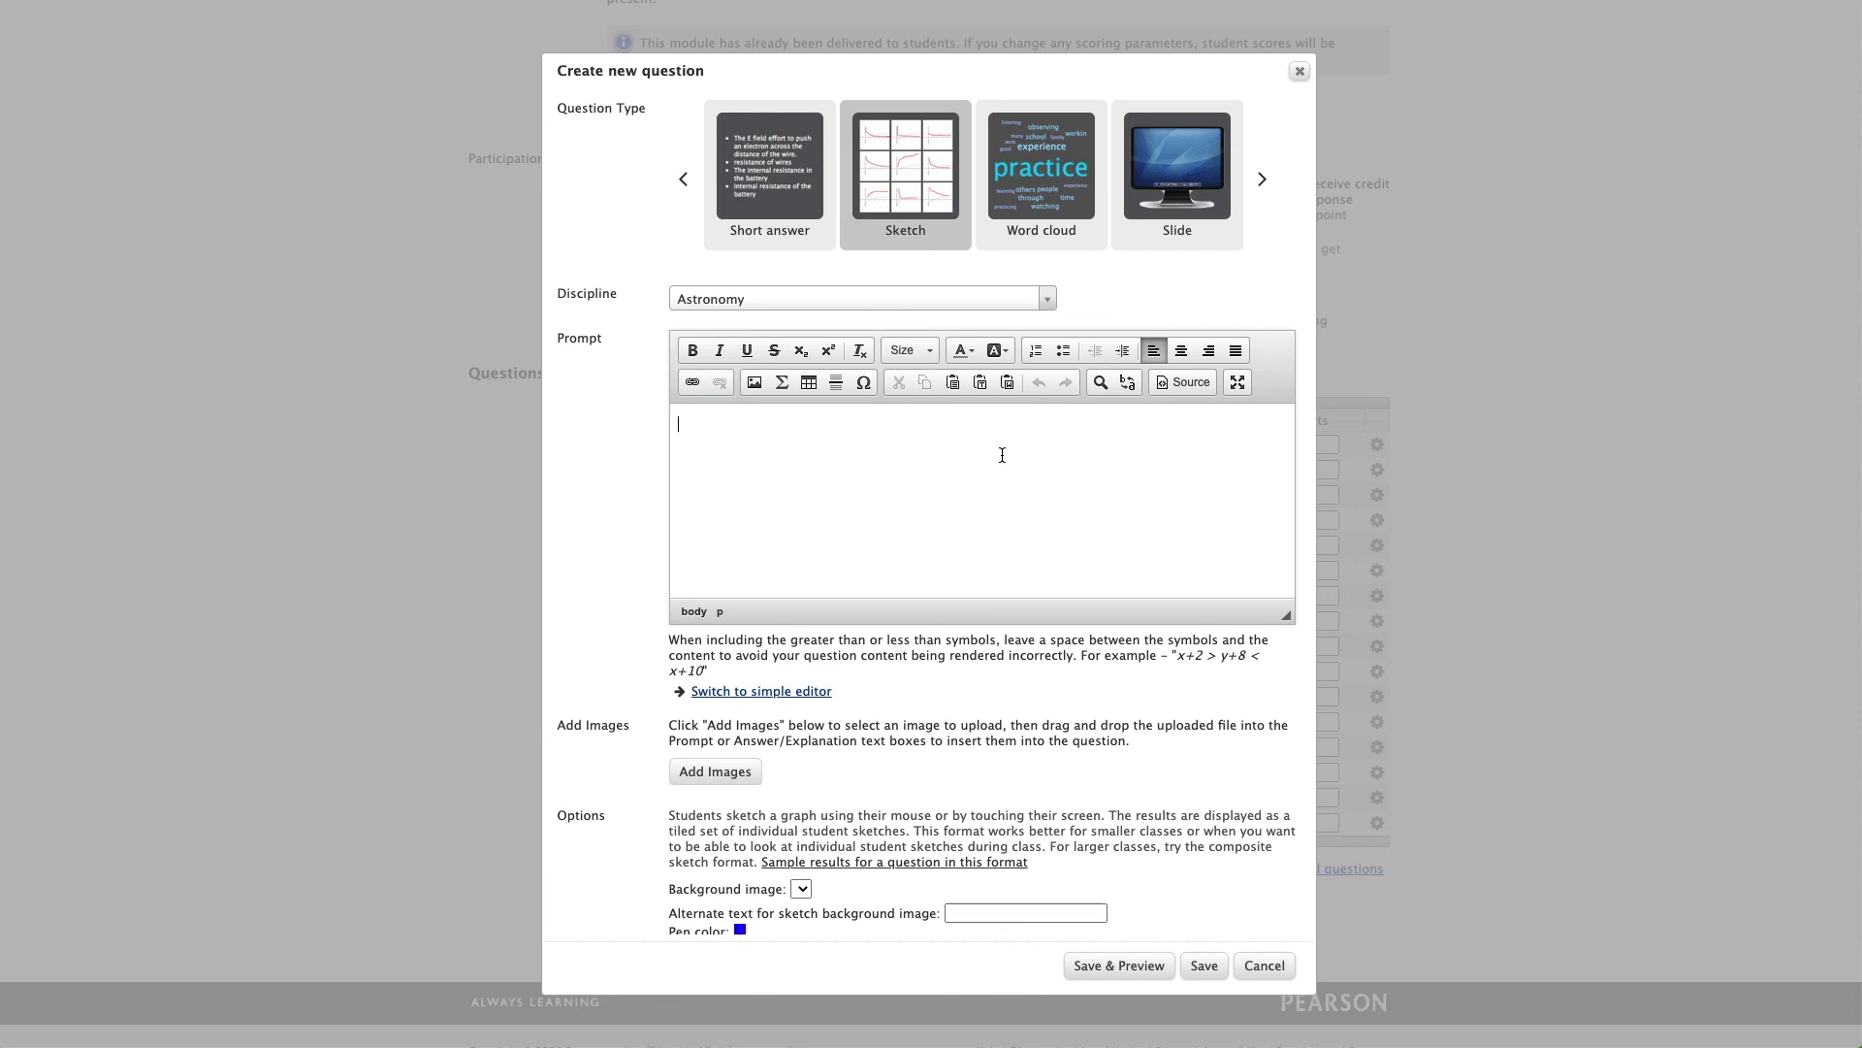
pyautogui.write('Please sketch the flow of blood through the heart, beginning with the chamber which receives blood frm the body.')
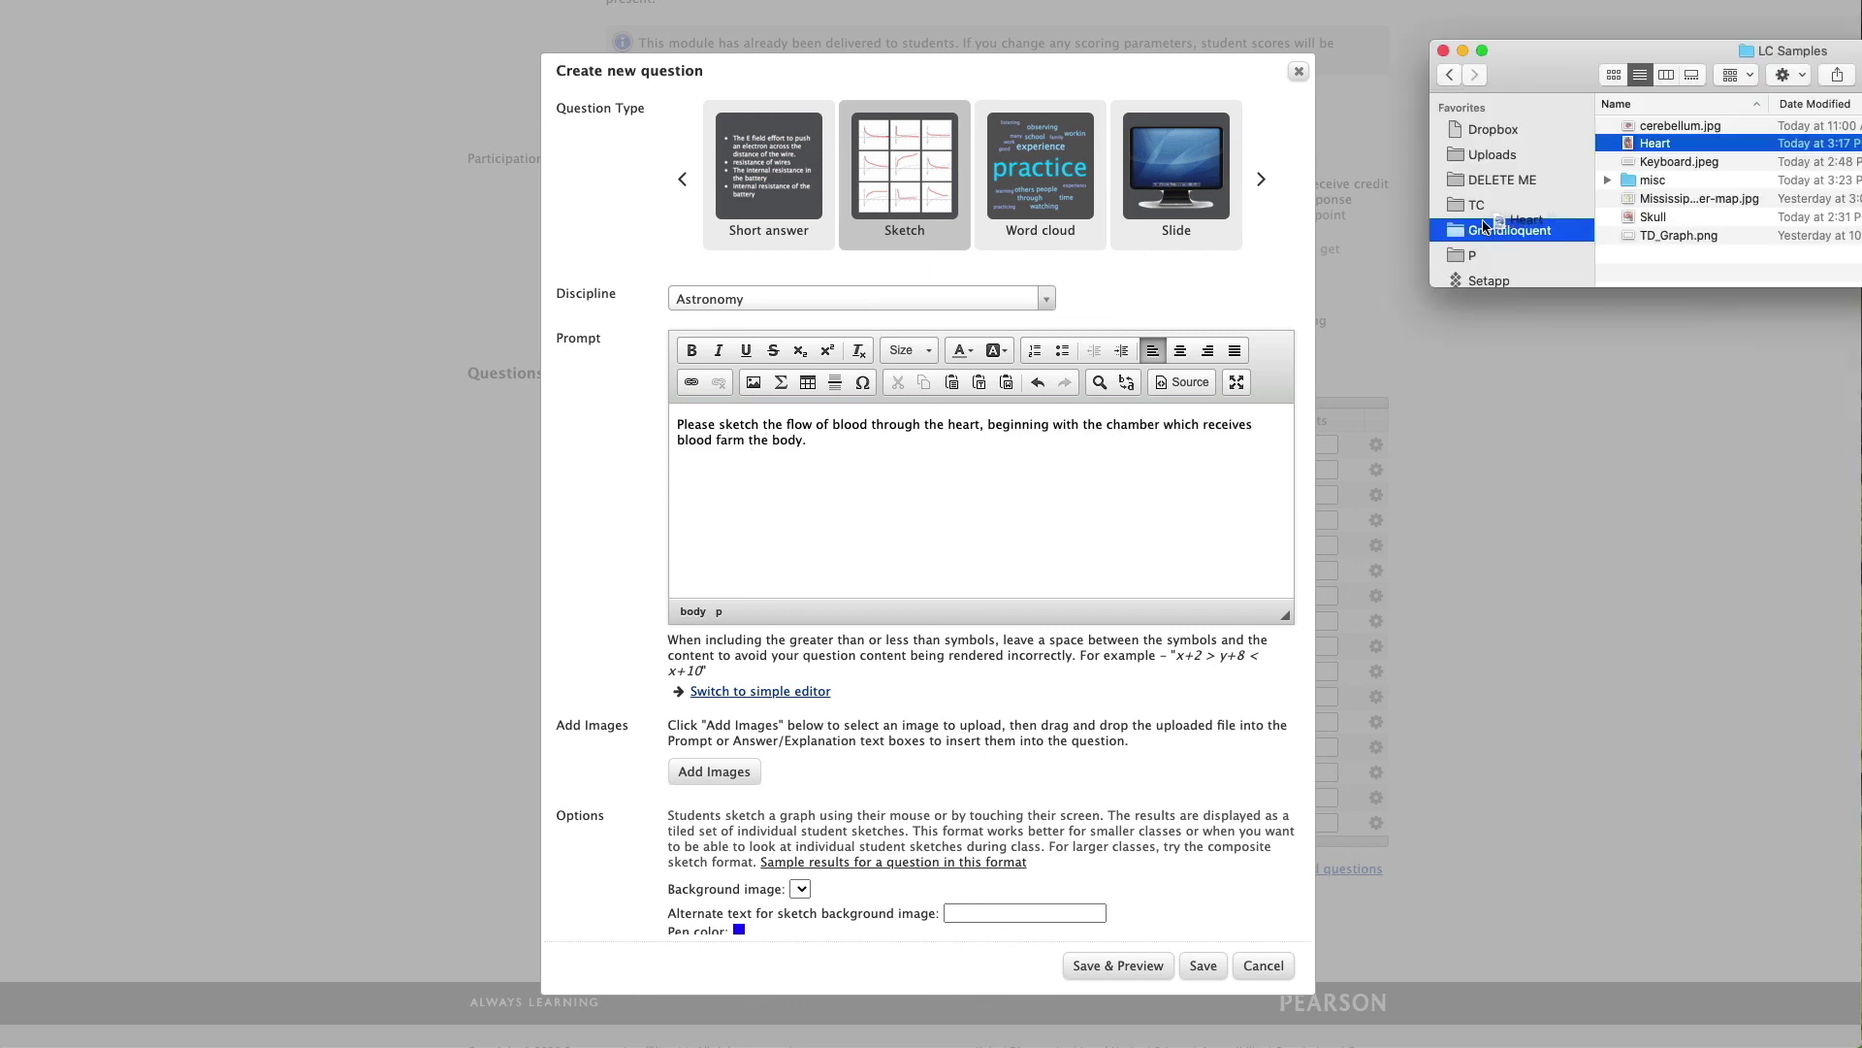
pyautogui.moveTo(1513, 225); pyautogui.dragTo(735, 776)
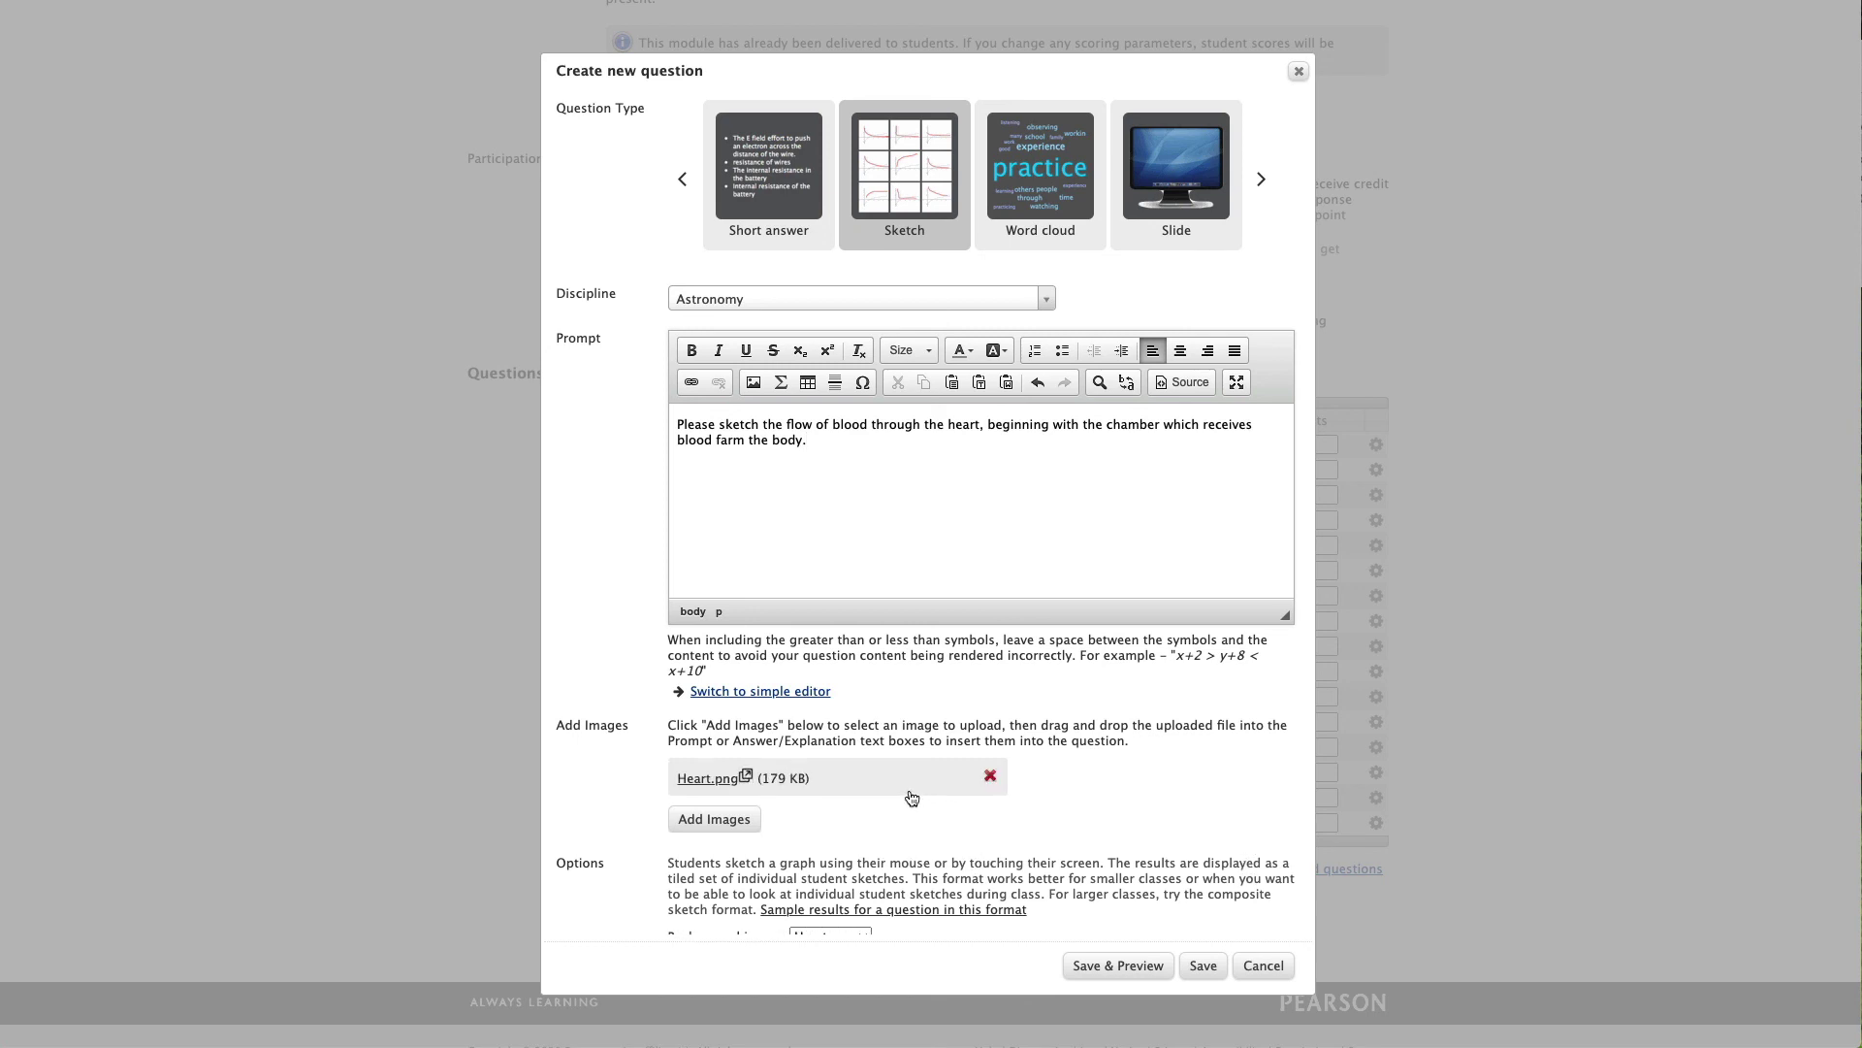
pyautogui.scroll(-5, 912, 797)
pyautogui.scroll(3, 910, 789)
pyautogui.moveTo(715, 622); pyautogui.dragTo(777, 347)
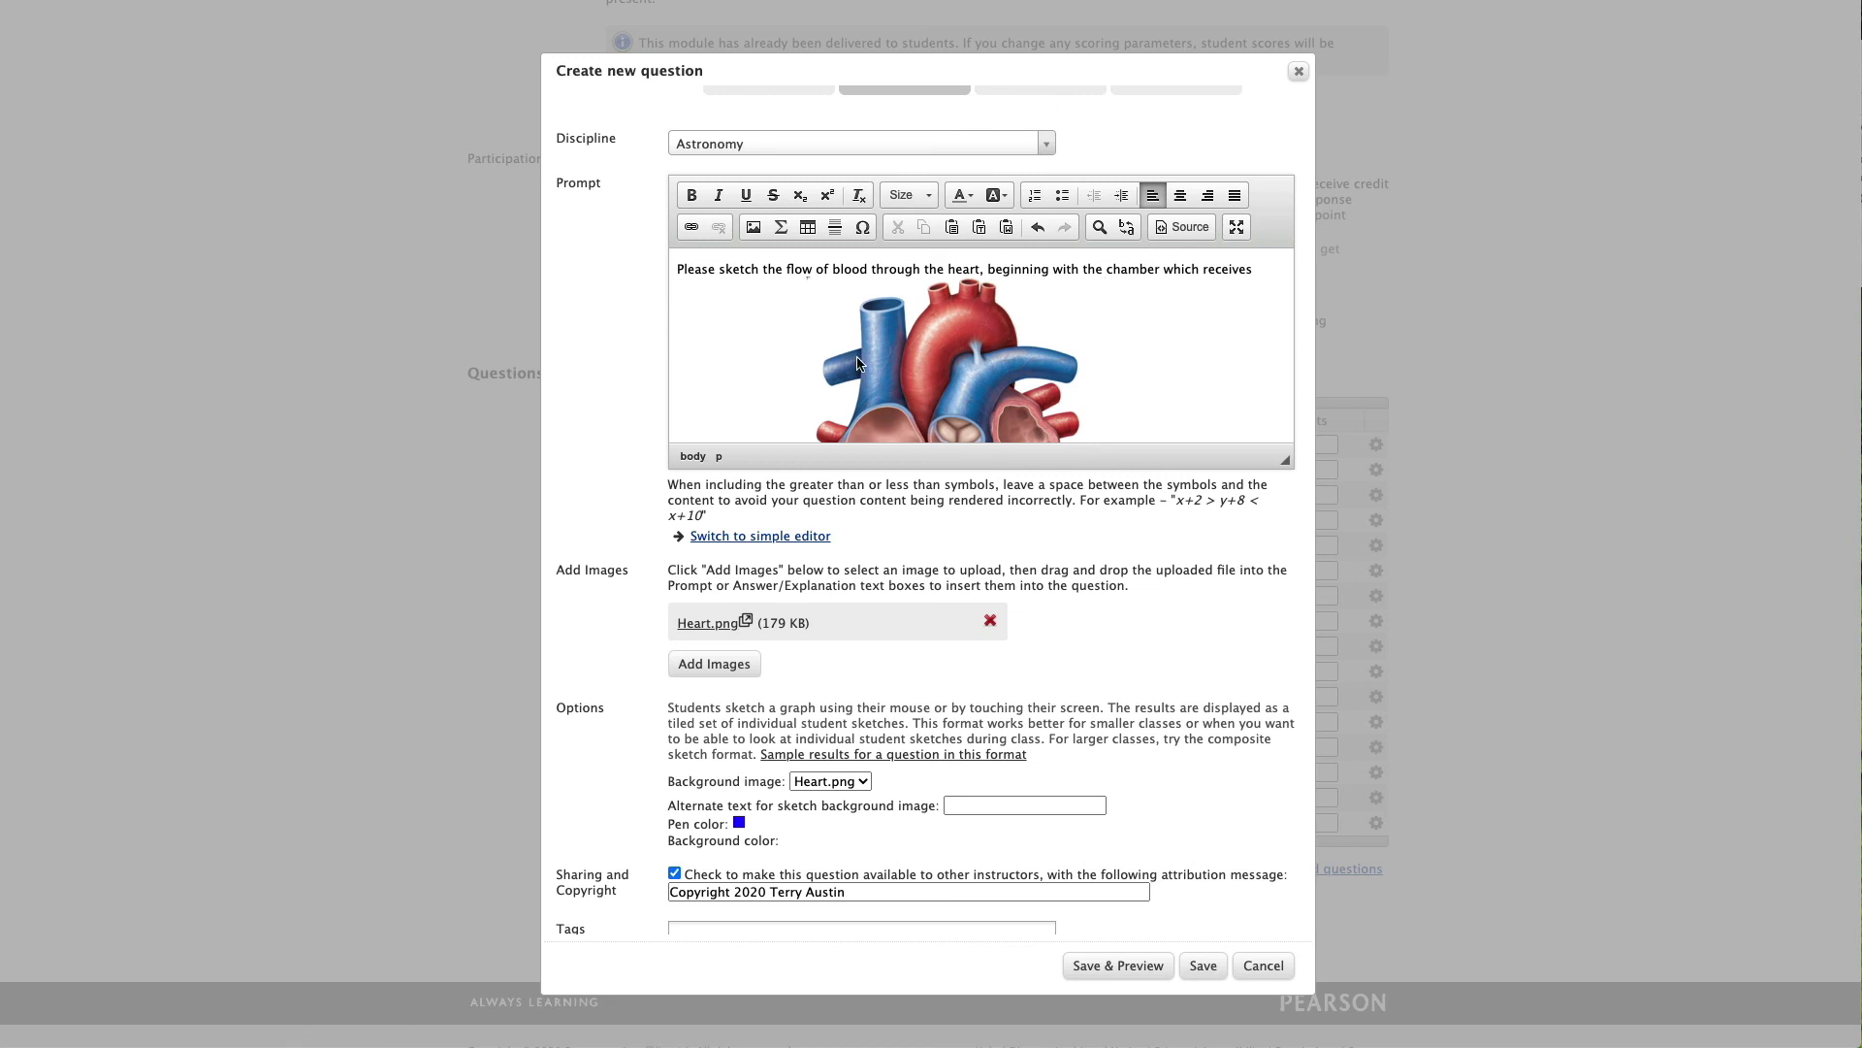
pyautogui.scroll(-2, 858, 363)
pyautogui.scroll(-2, 857, 362)
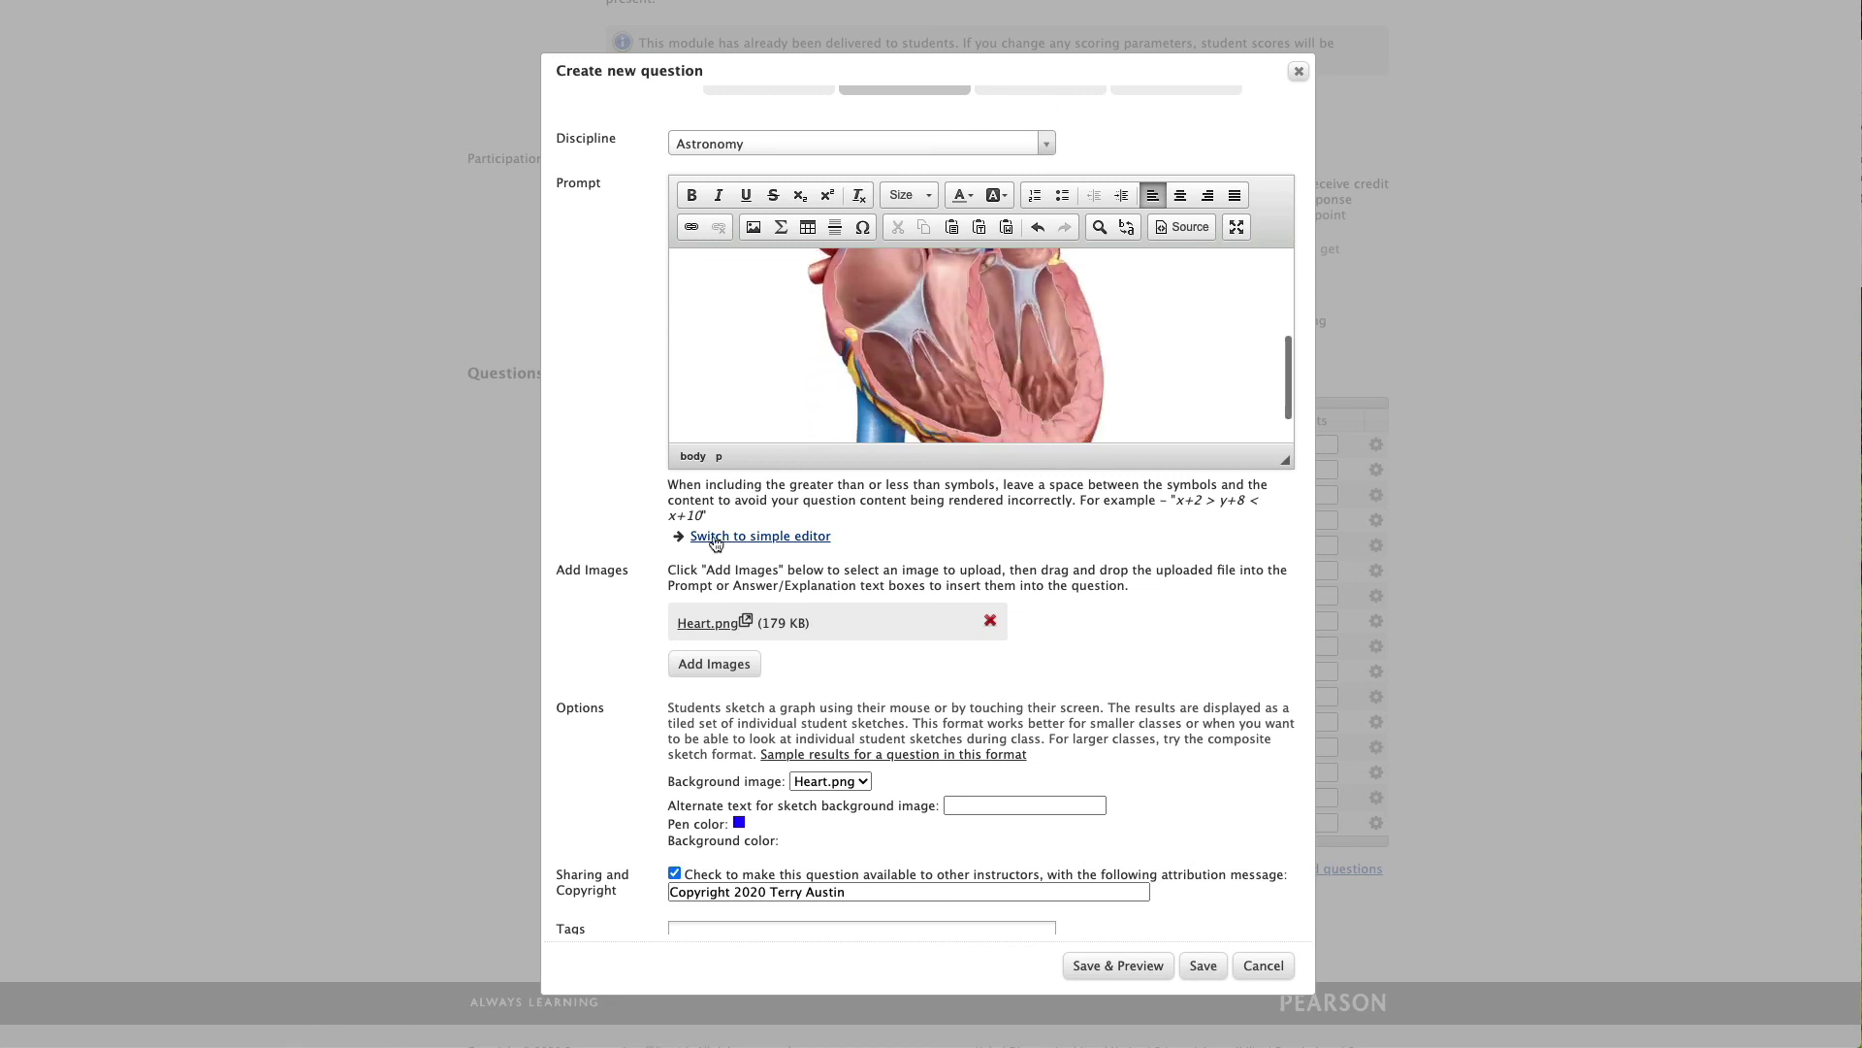
pyautogui.click(1205, 968)
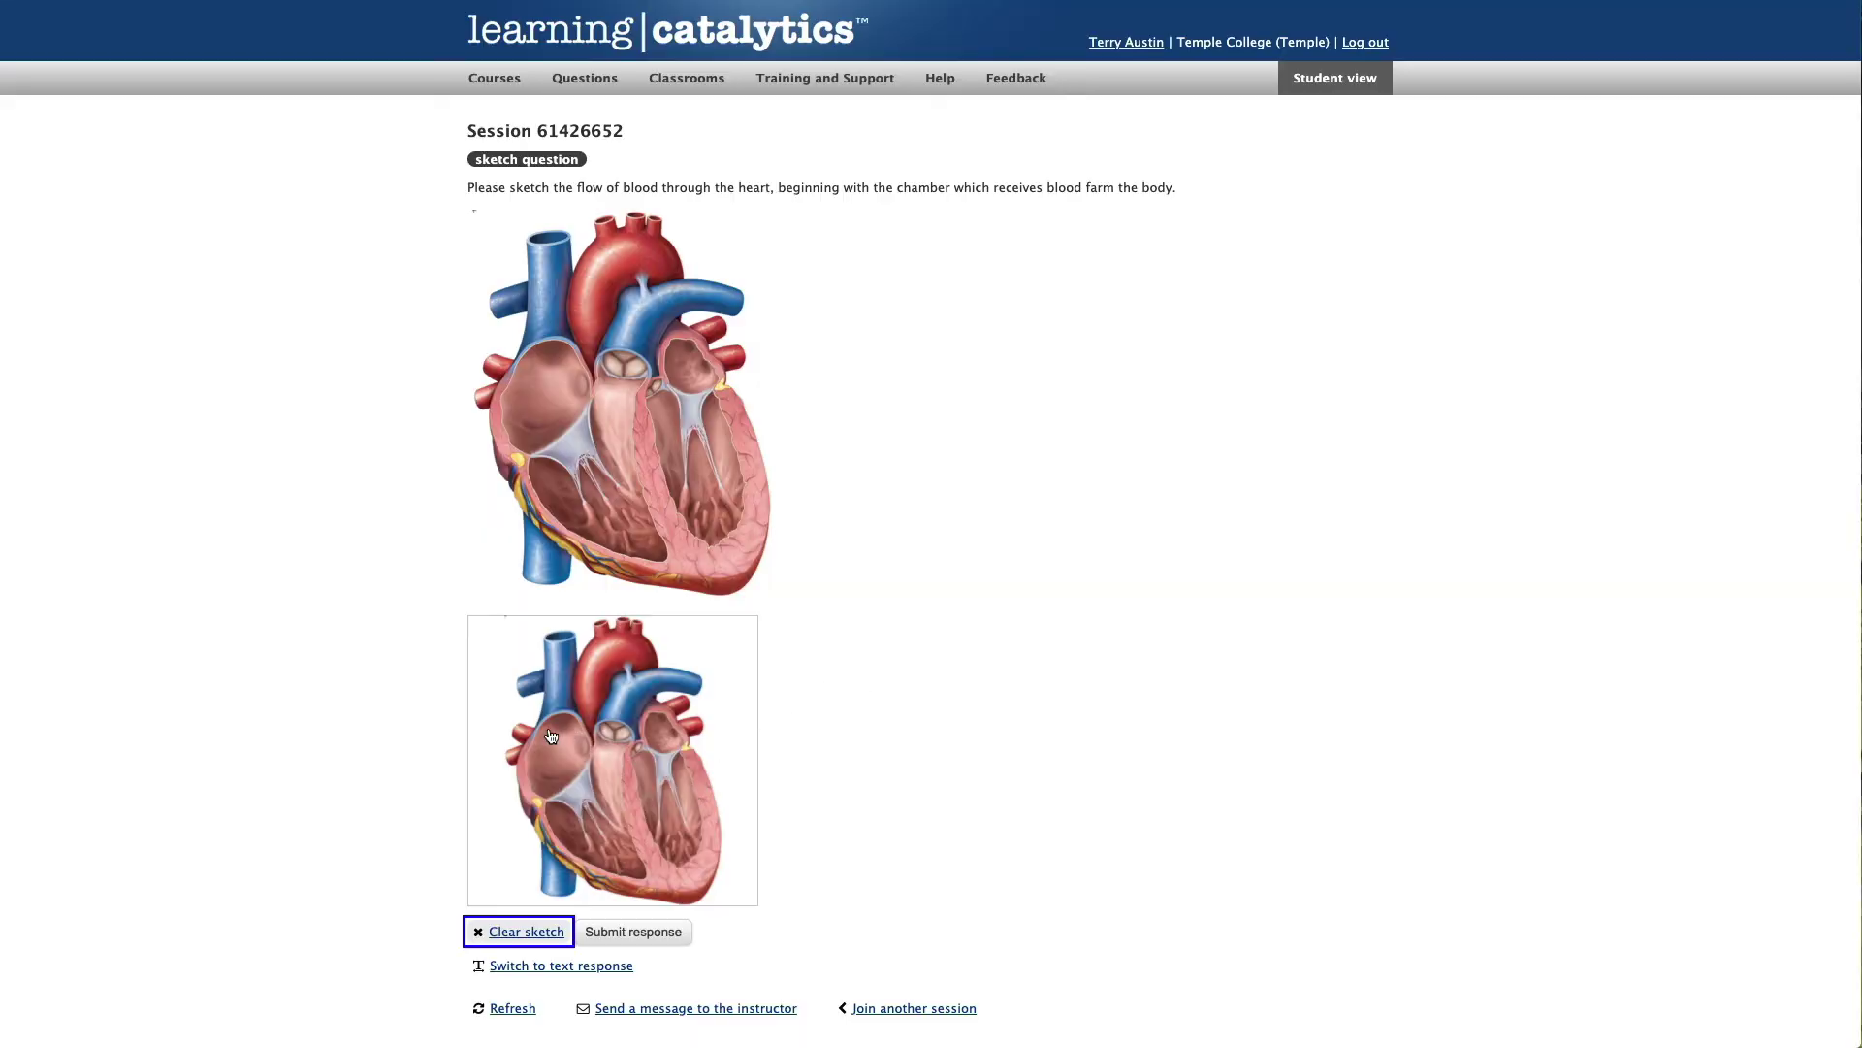
# - Draw the blood's path on the heart sketch and submit it as the student response
pyautogui.moveTo(546, 735)
pyautogui.mouseDown()
pyautogui.moveTo(561, 768)
pyautogui.moveTo(604, 776)
pyautogui.moveTo(627, 701)
pyautogui.moveTo(737, 685)
pyautogui.moveTo(681, 724)
pyautogui.moveTo(660, 807)
pyautogui.moveTo(641, 763)
pyautogui.mouseUp()
pyautogui.click(633, 931)
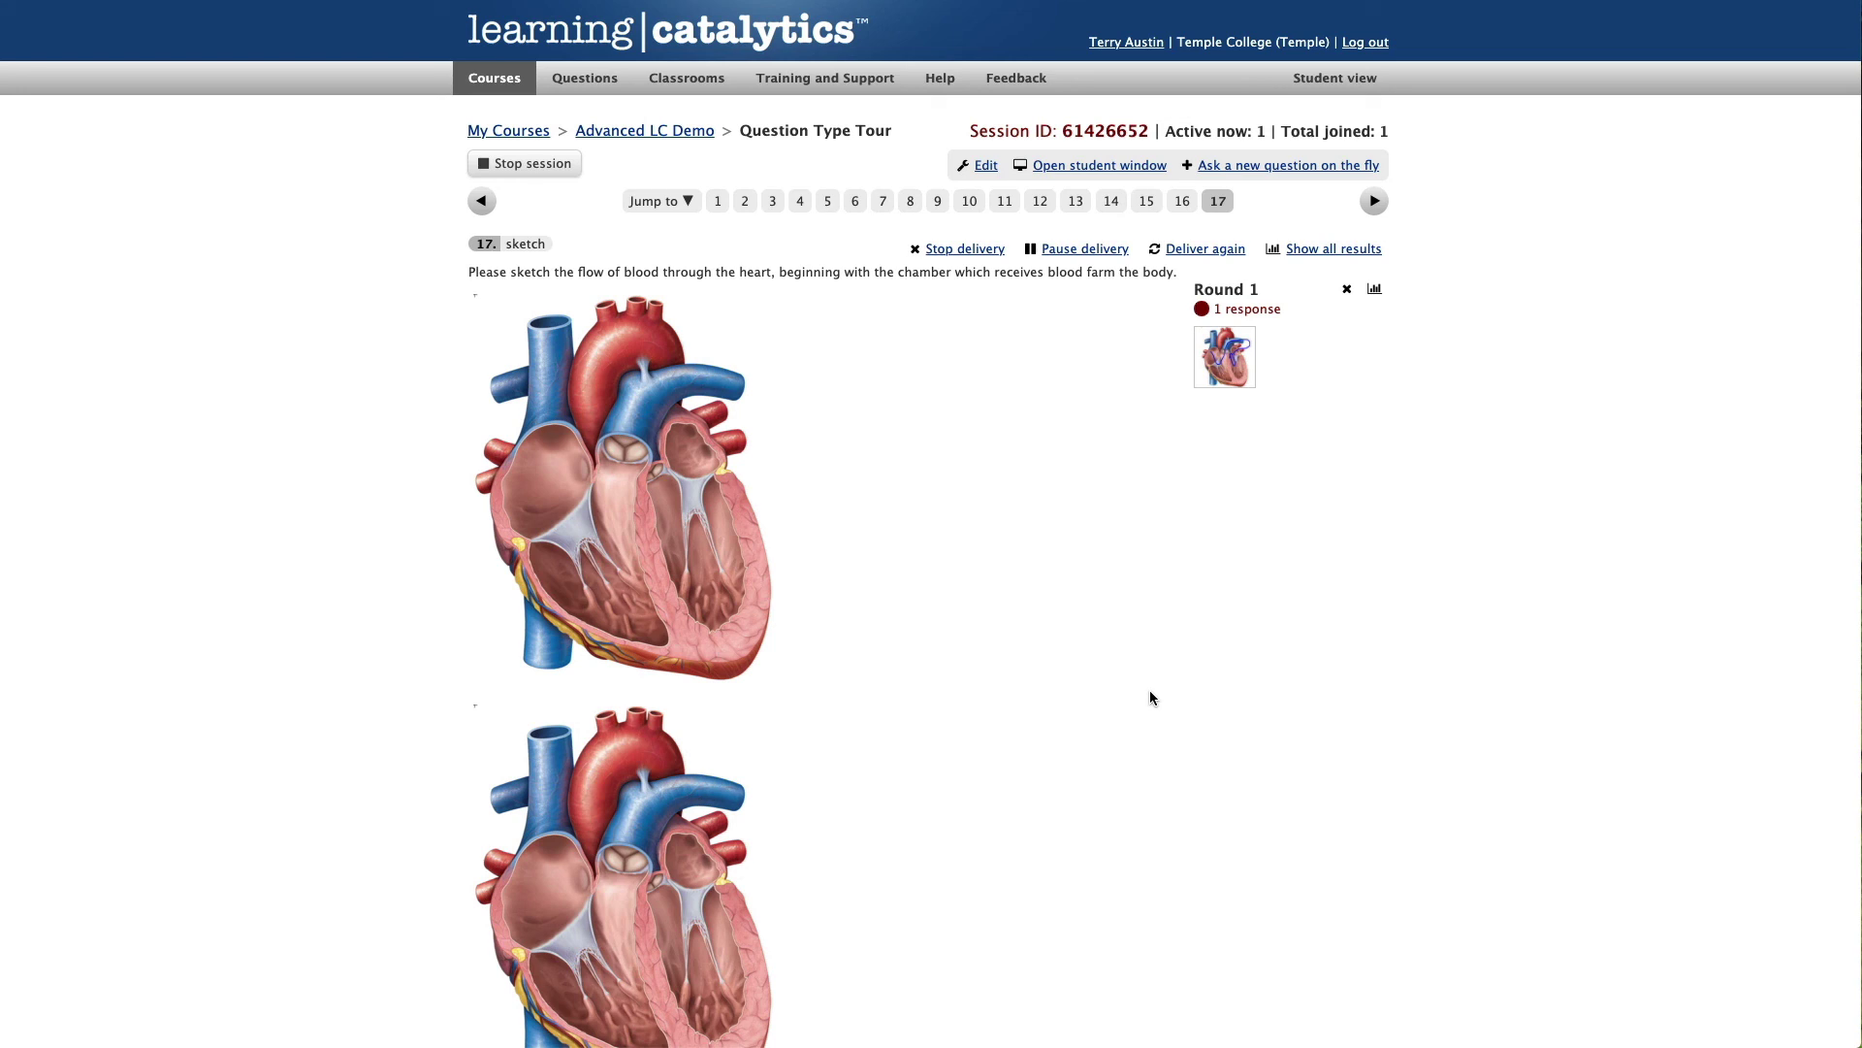
pyautogui.moveTo(1227, 373)
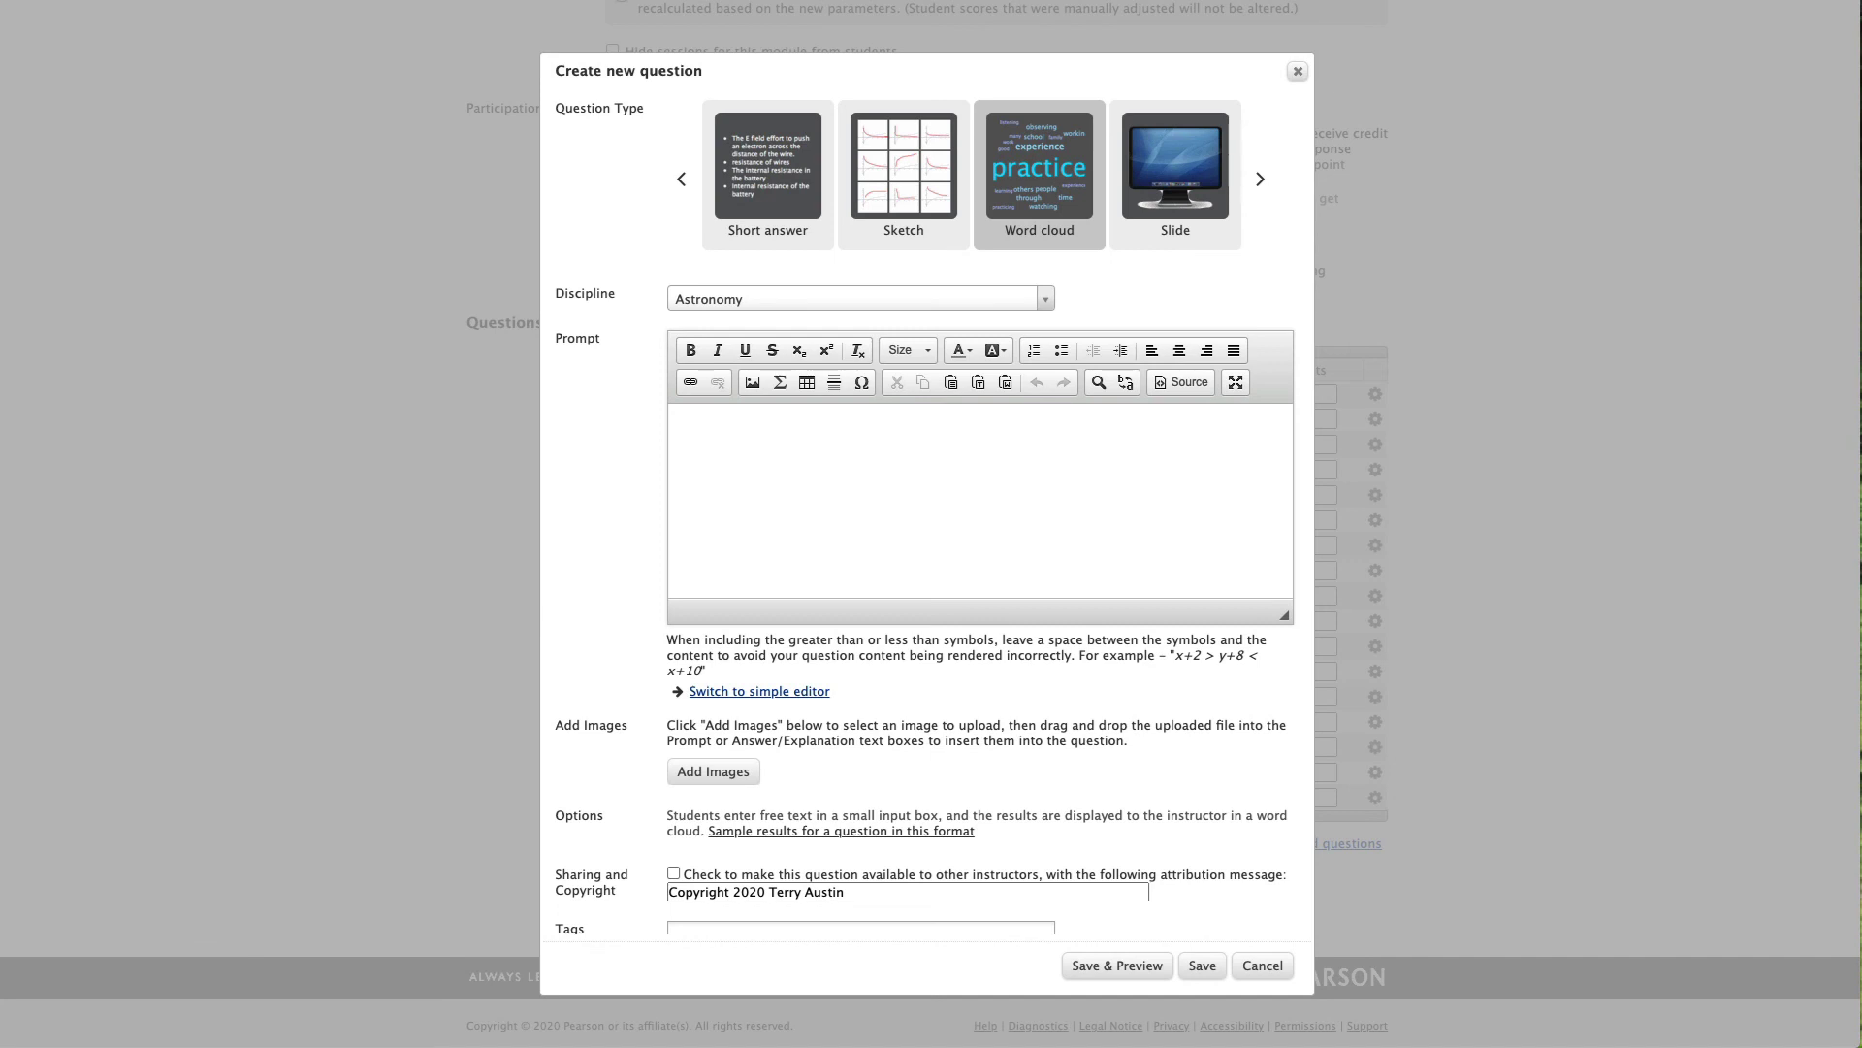
# - Enter the word cloud prompt asking students for one word on what confused them last week
pyautogui.click(900, 437)
pyautogui.write('Please in a s')
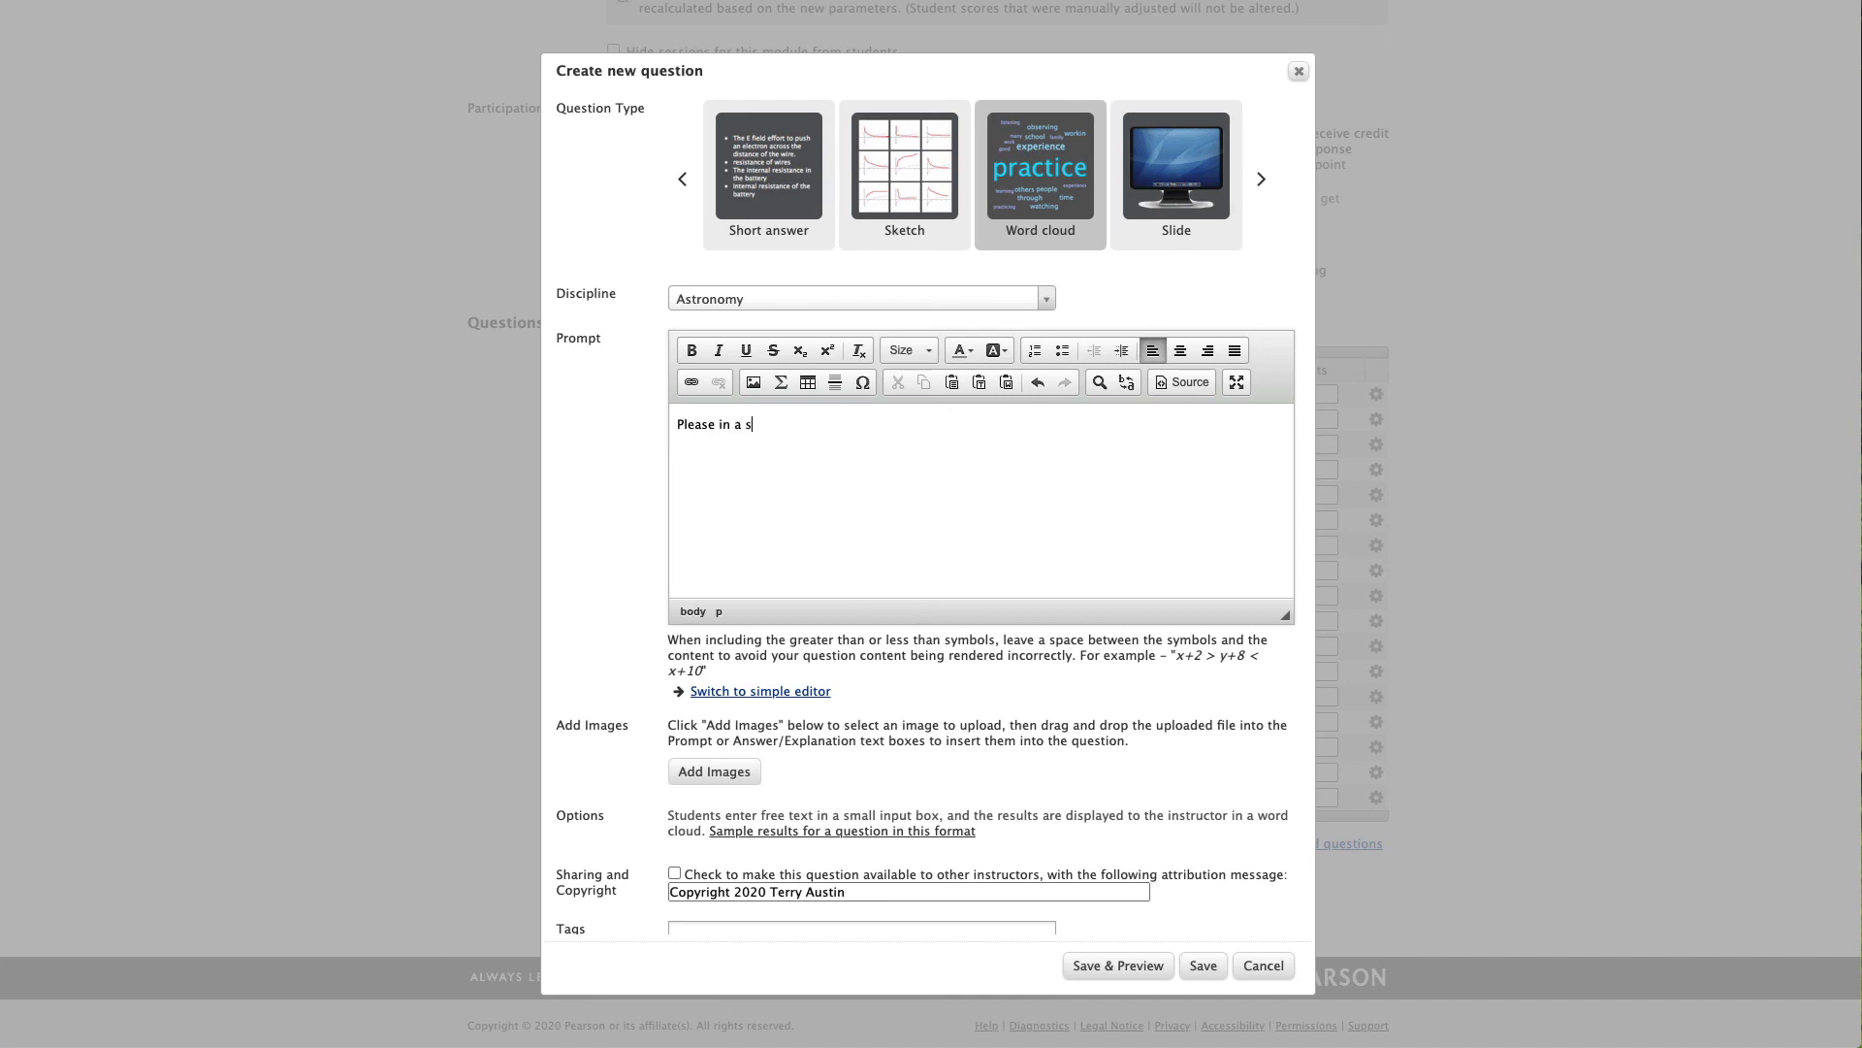
pyautogui.write("ingle word tell me what most confused you about last week's ")
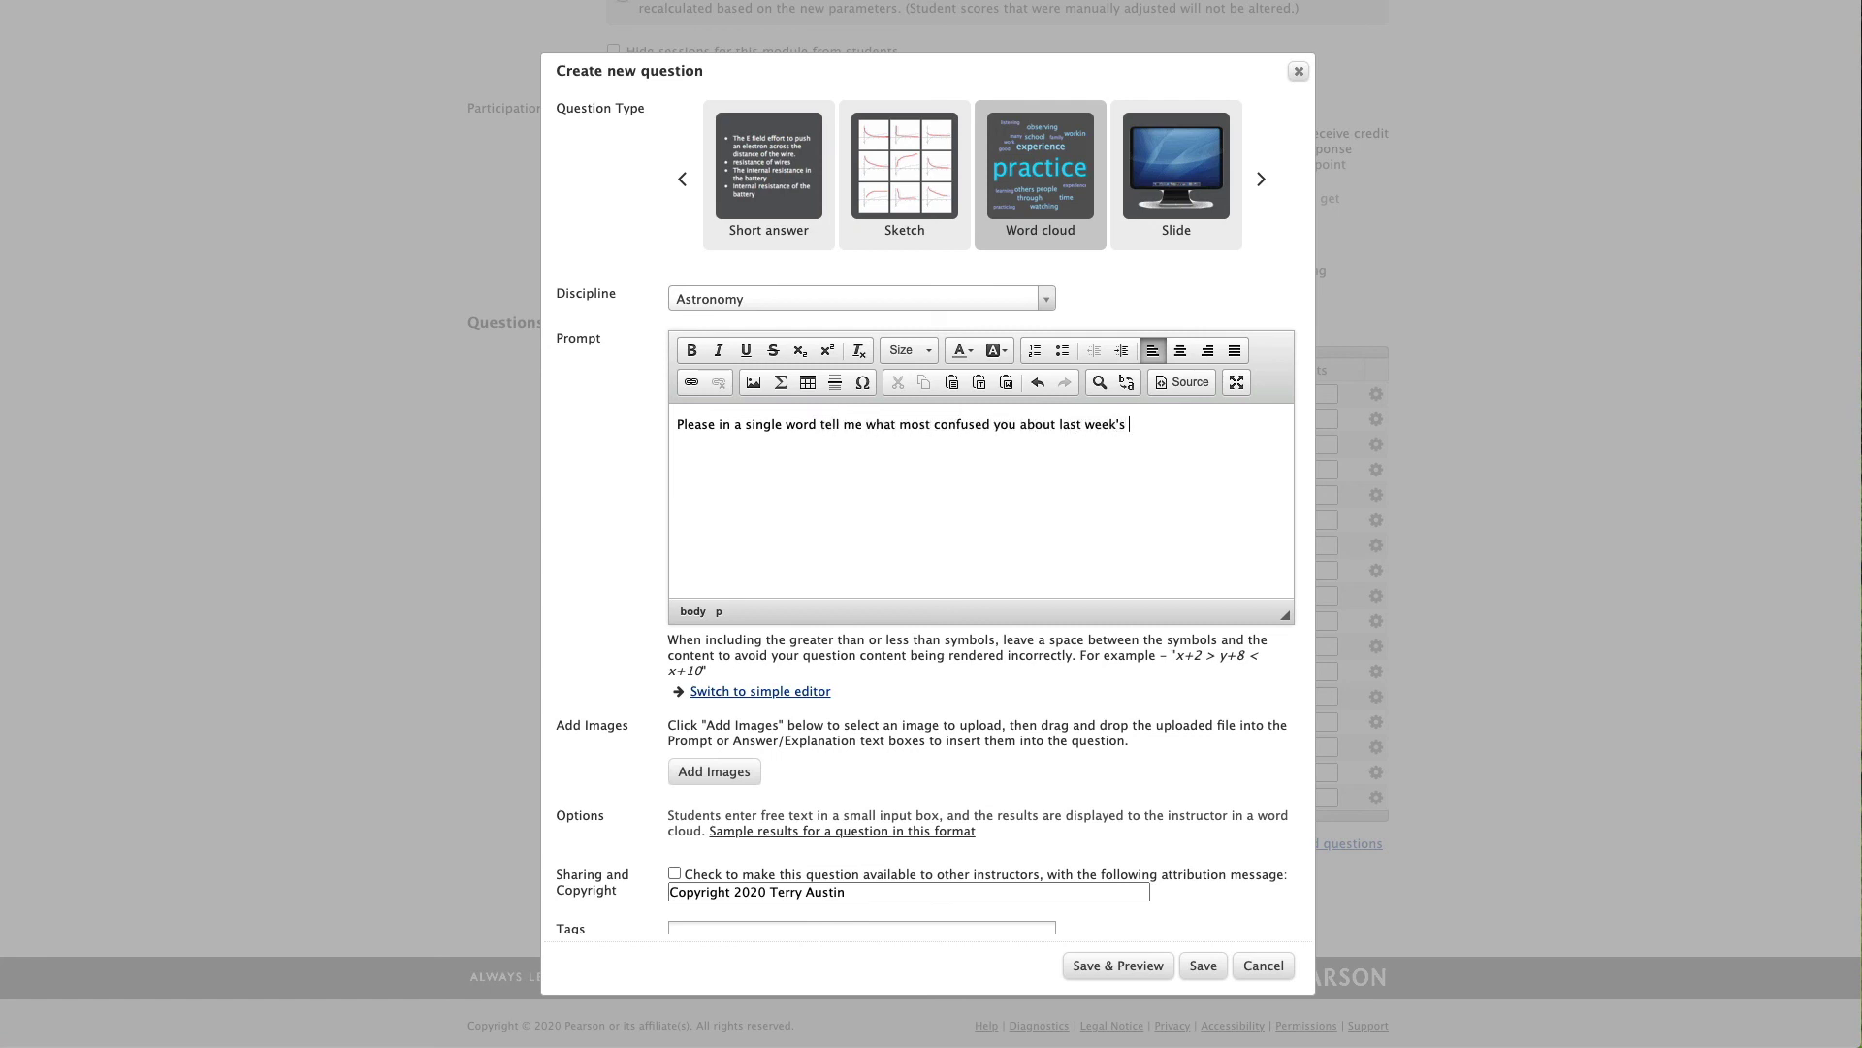
pyautogui.write('lecture.')
pyautogui.moveTo(946, 836)
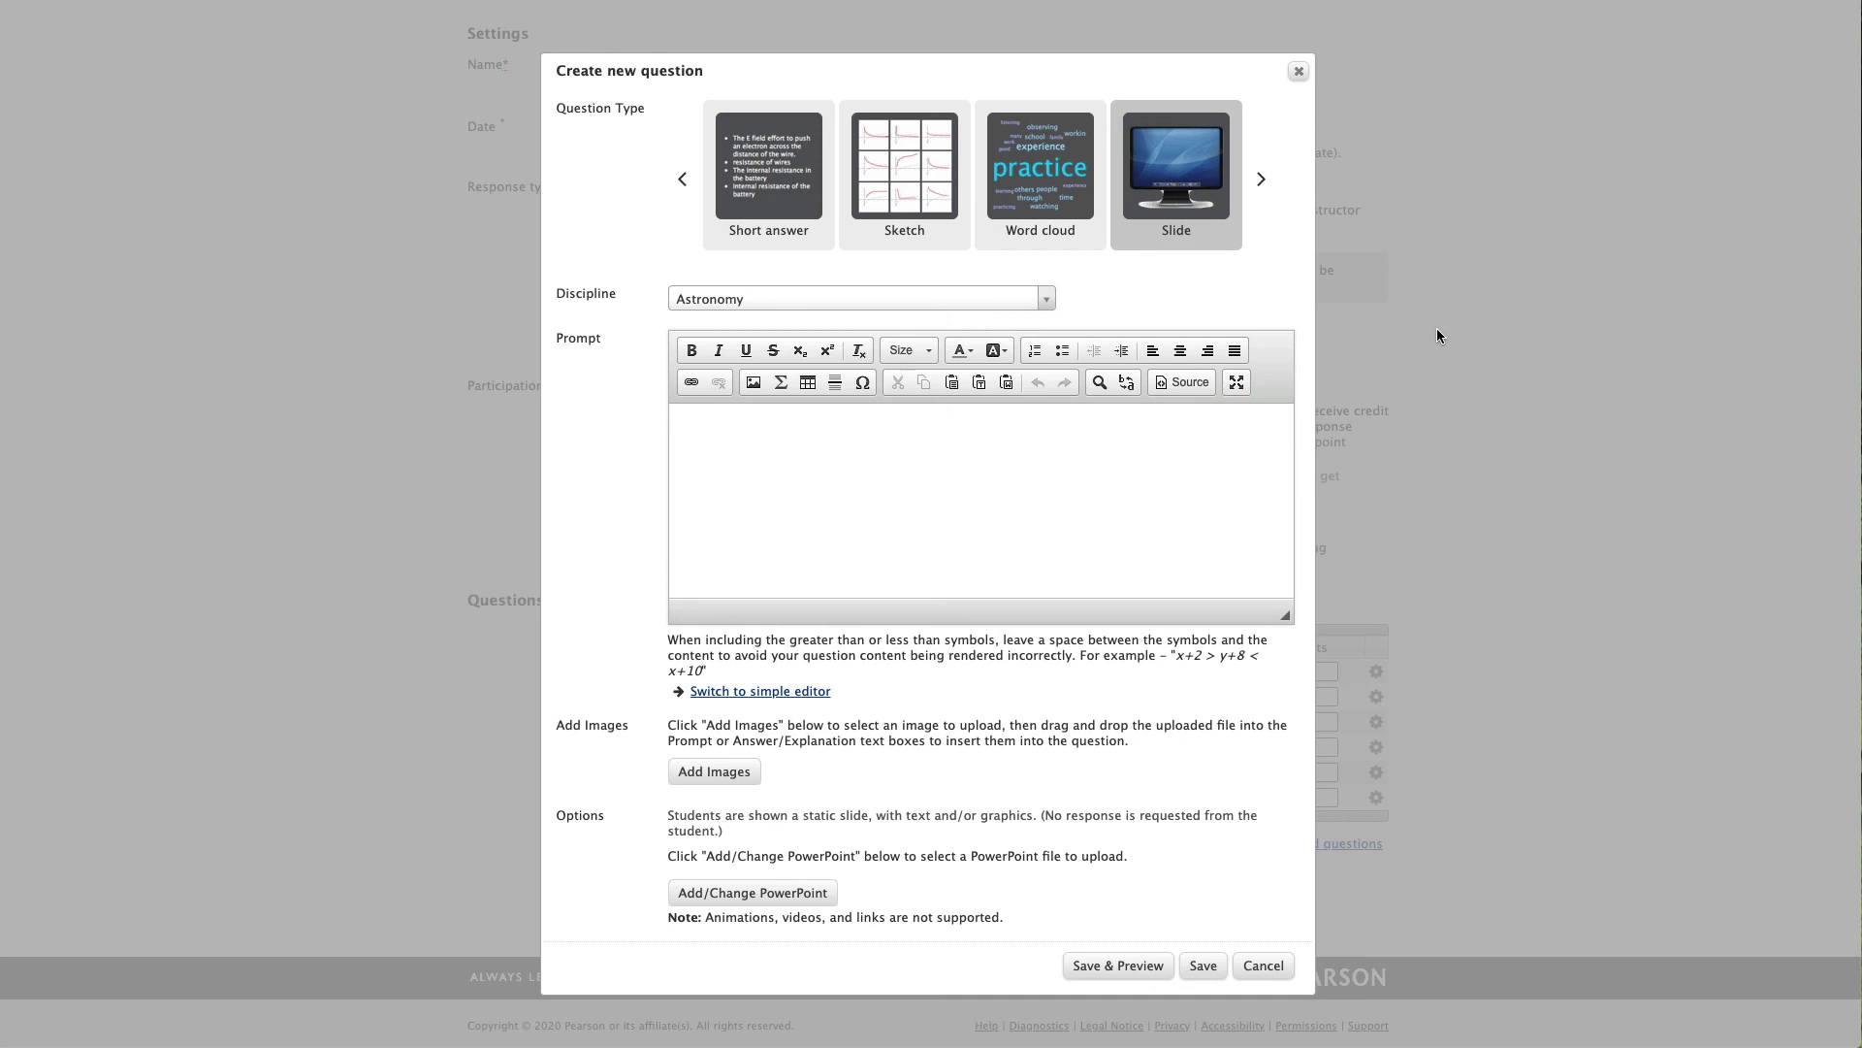
# - Upload Dr. P tips2.pptx to the slide question and save it
pyautogui.click(778, 893)
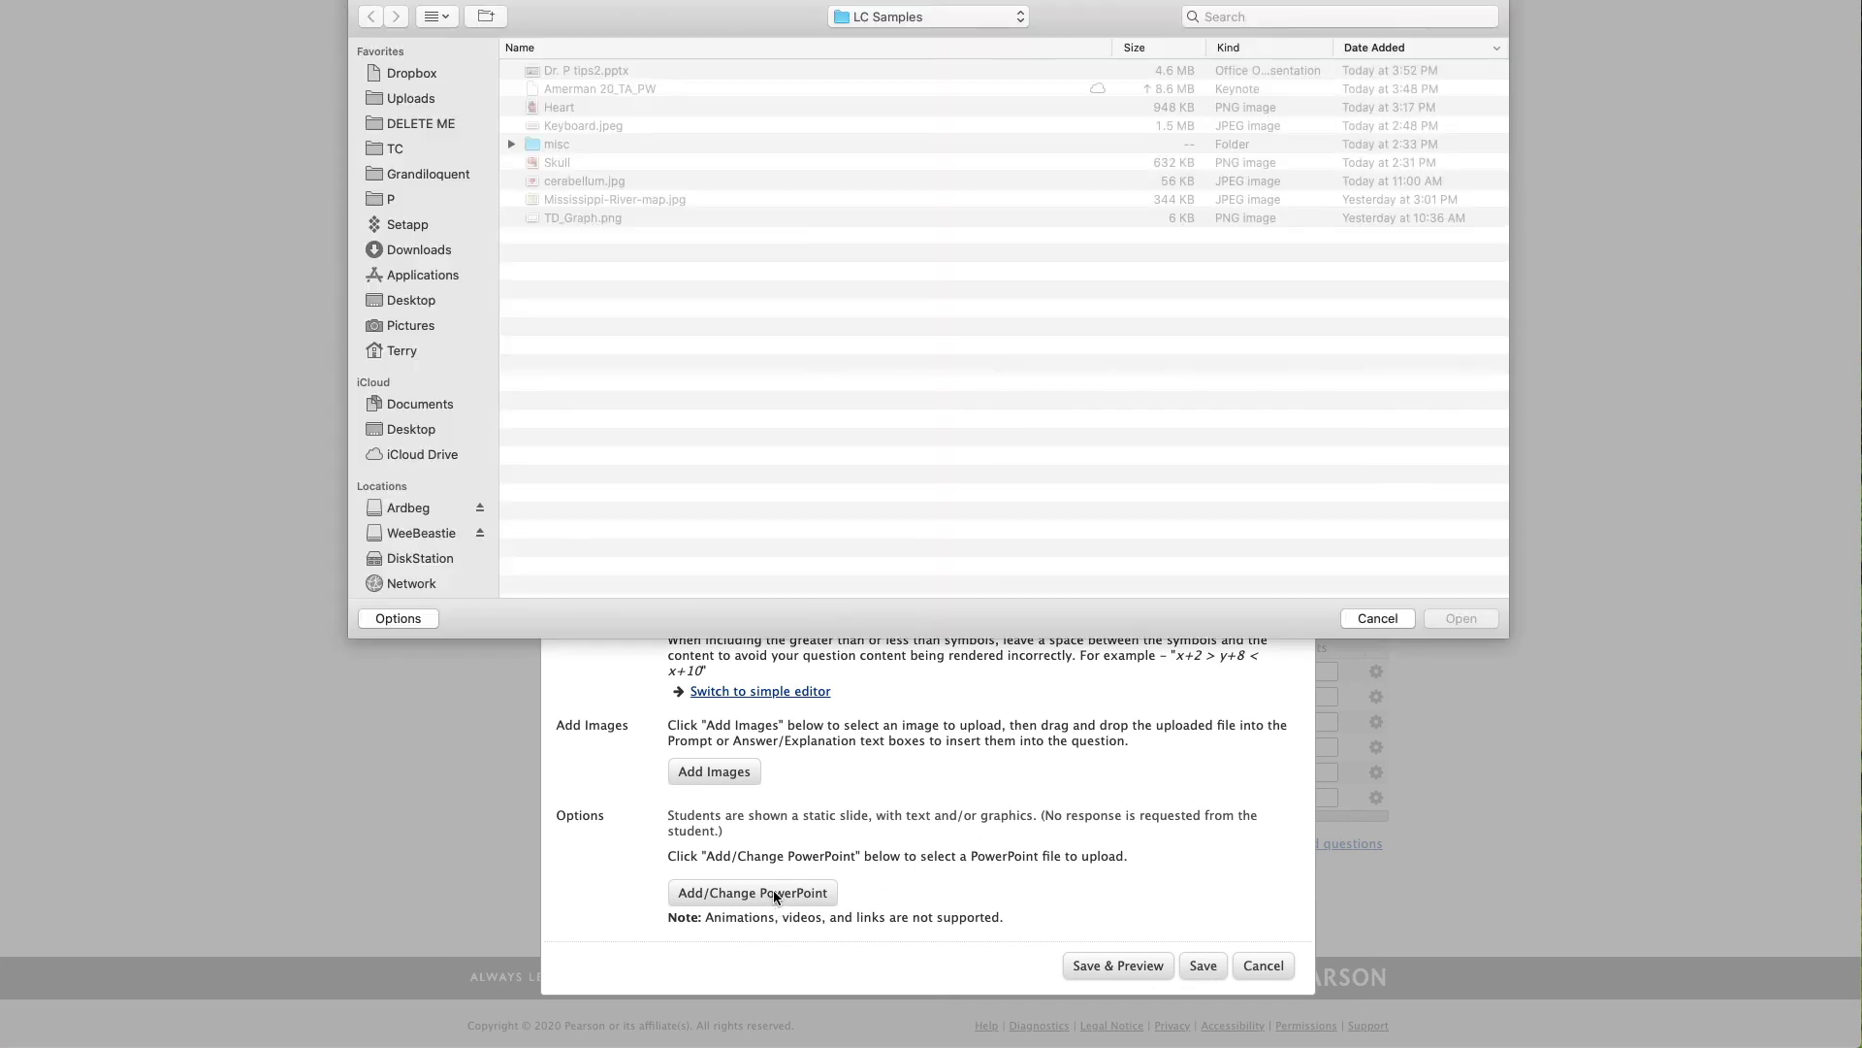
pyautogui.click(620, 70)
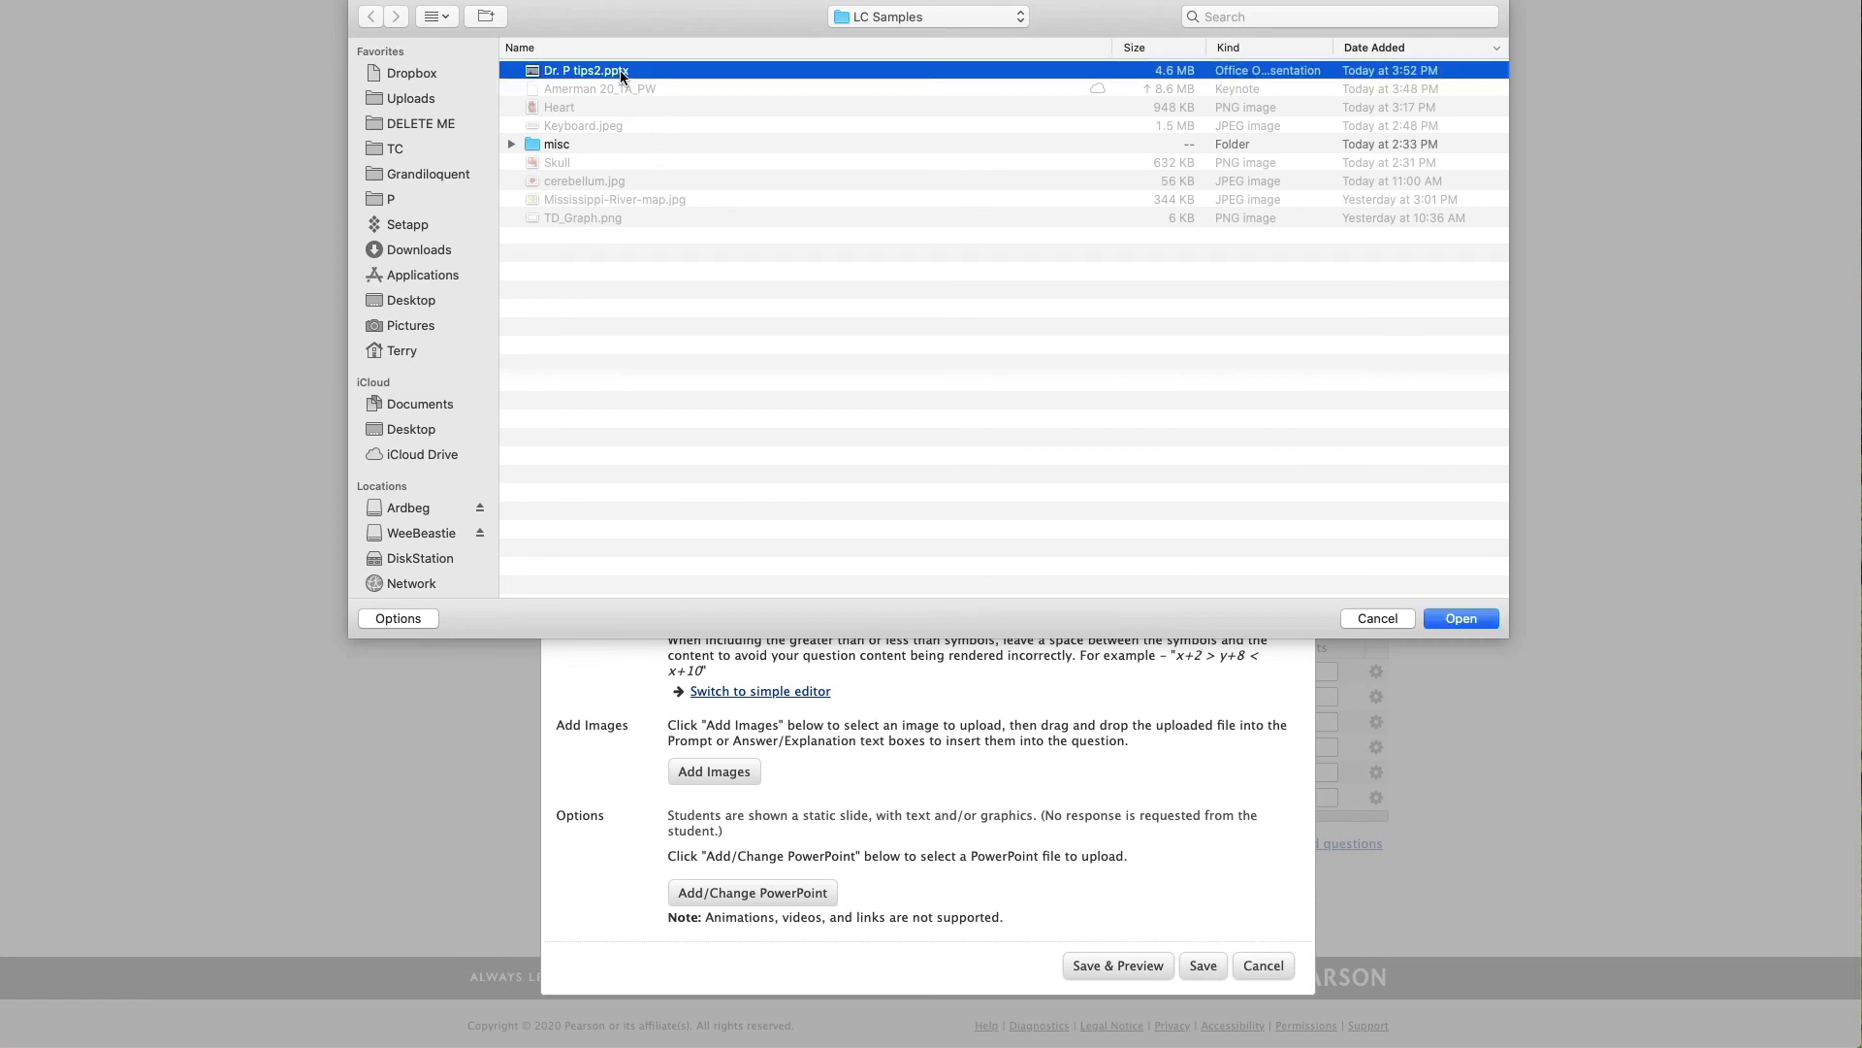
pyautogui.click(1461, 619)
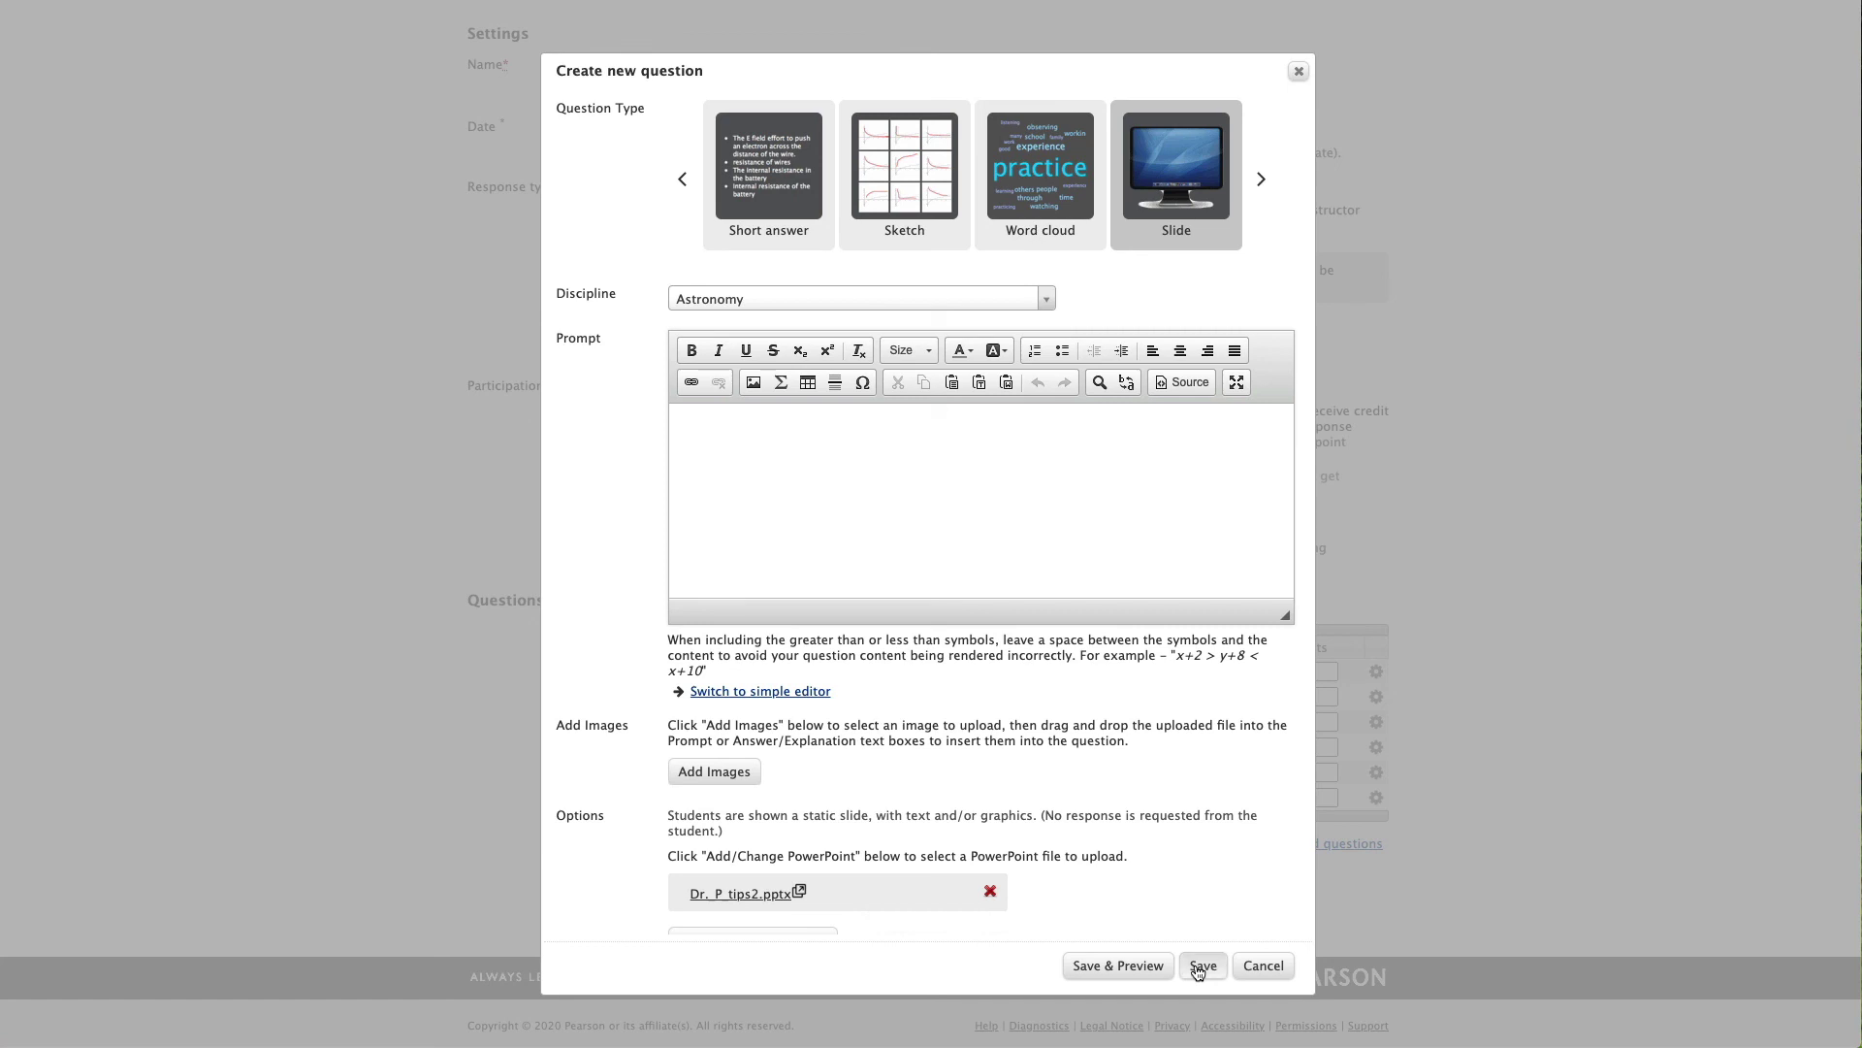
pyautogui.click(1200, 965)
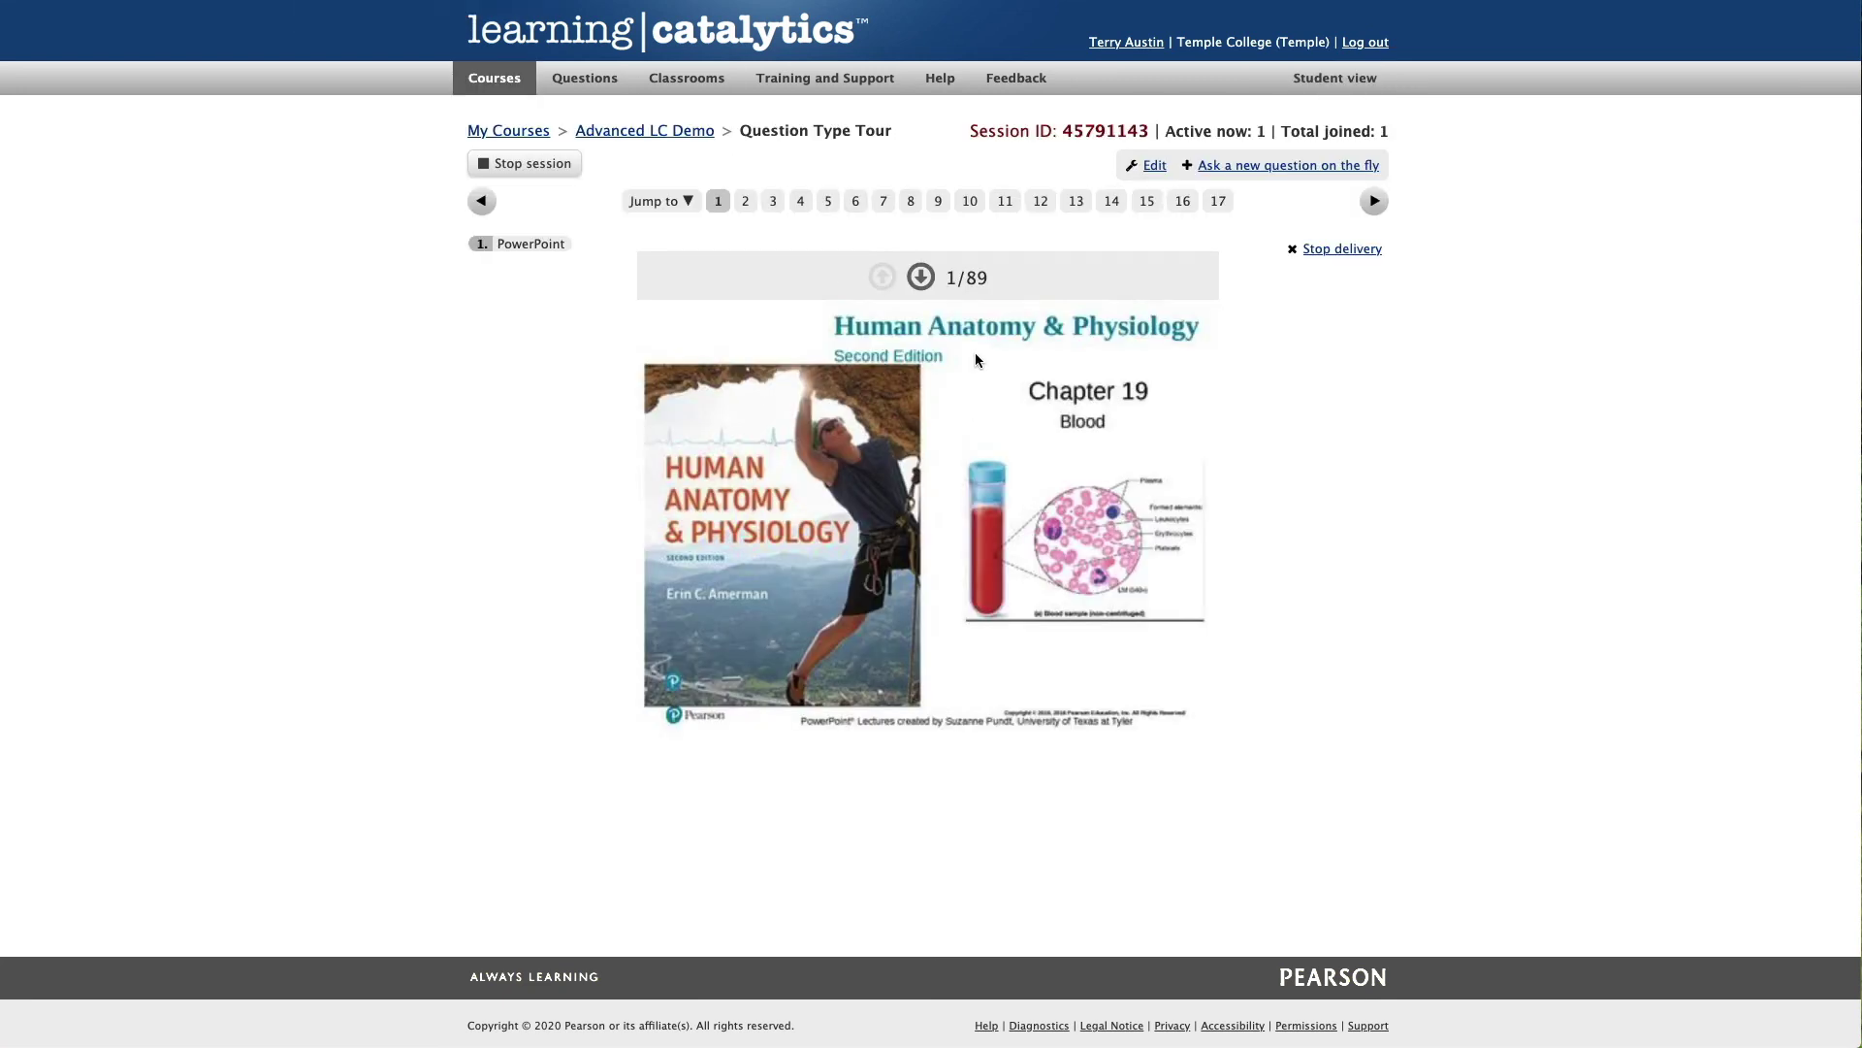
# - Advance the presentation six slides to slide 7 of 89, 'Blood Overview'
pyautogui.click(922, 278)
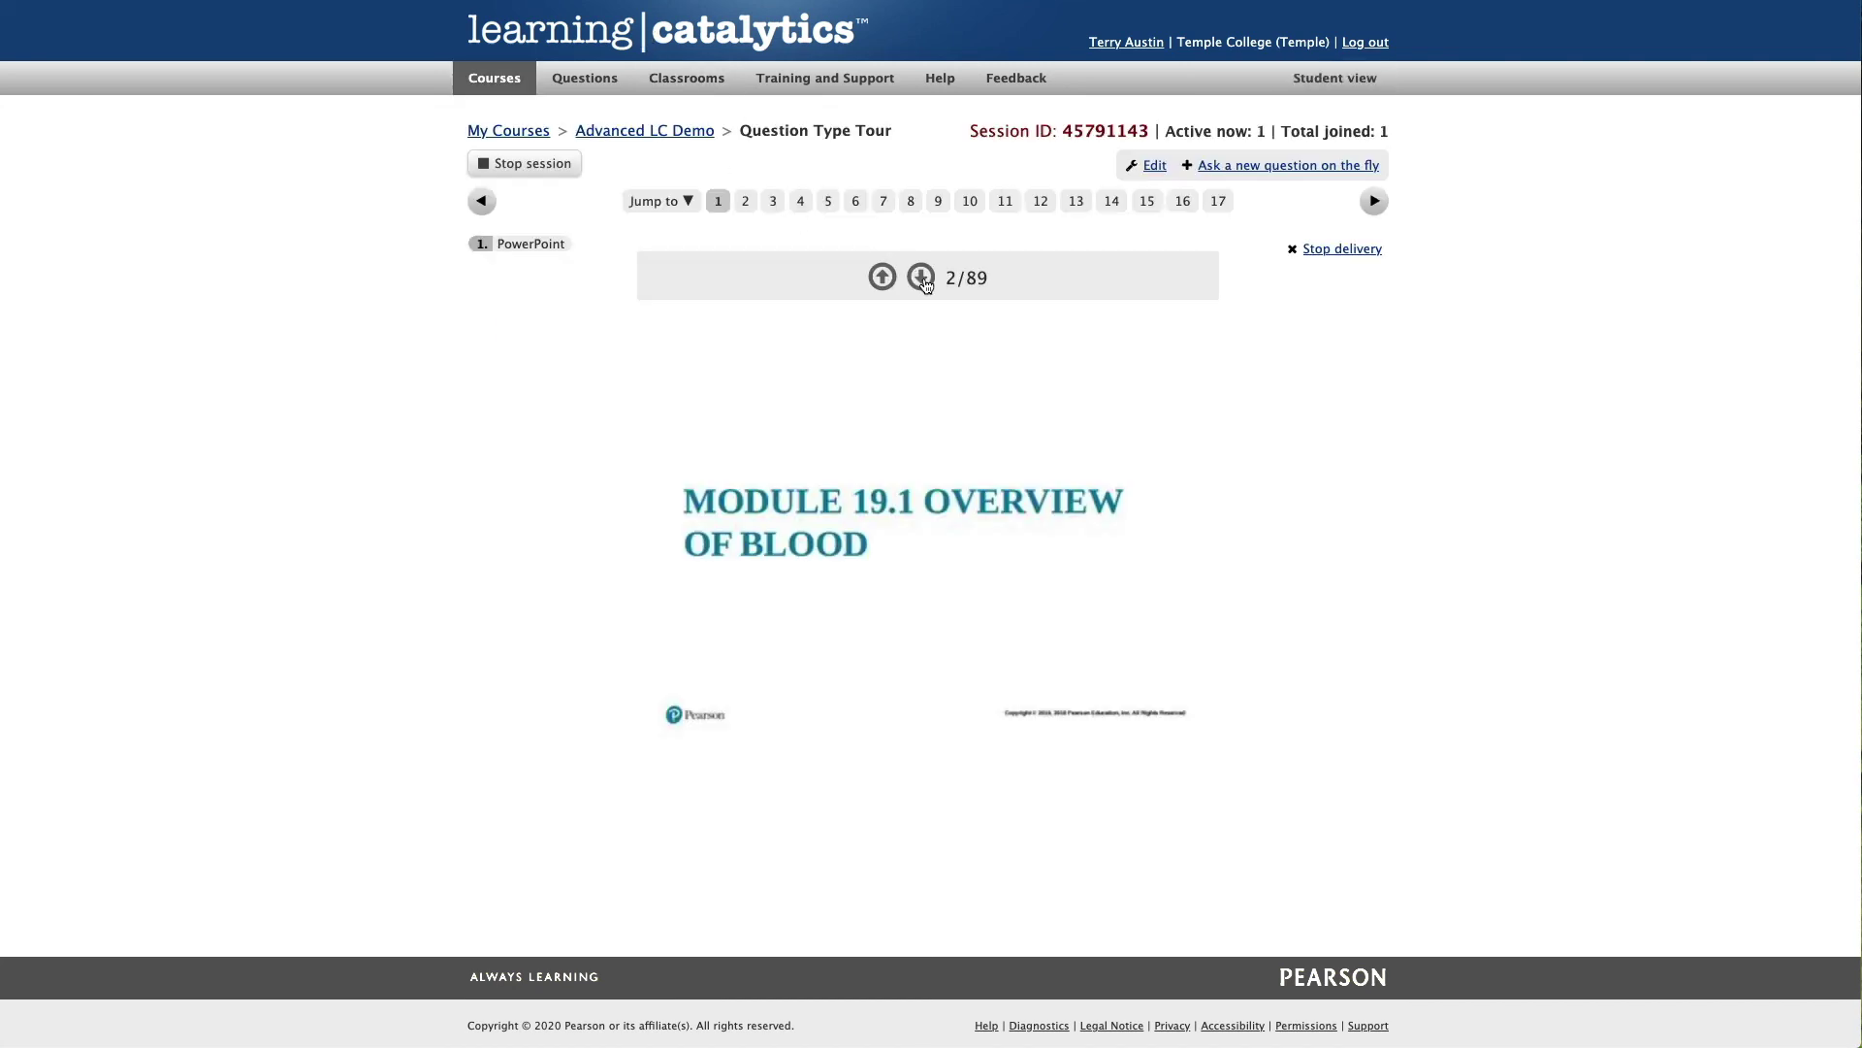
pyautogui.click(921, 277)
pyautogui.click(921, 278)
pyautogui.click(921, 278)
pyautogui.click(921, 278)
pyautogui.click(921, 277)
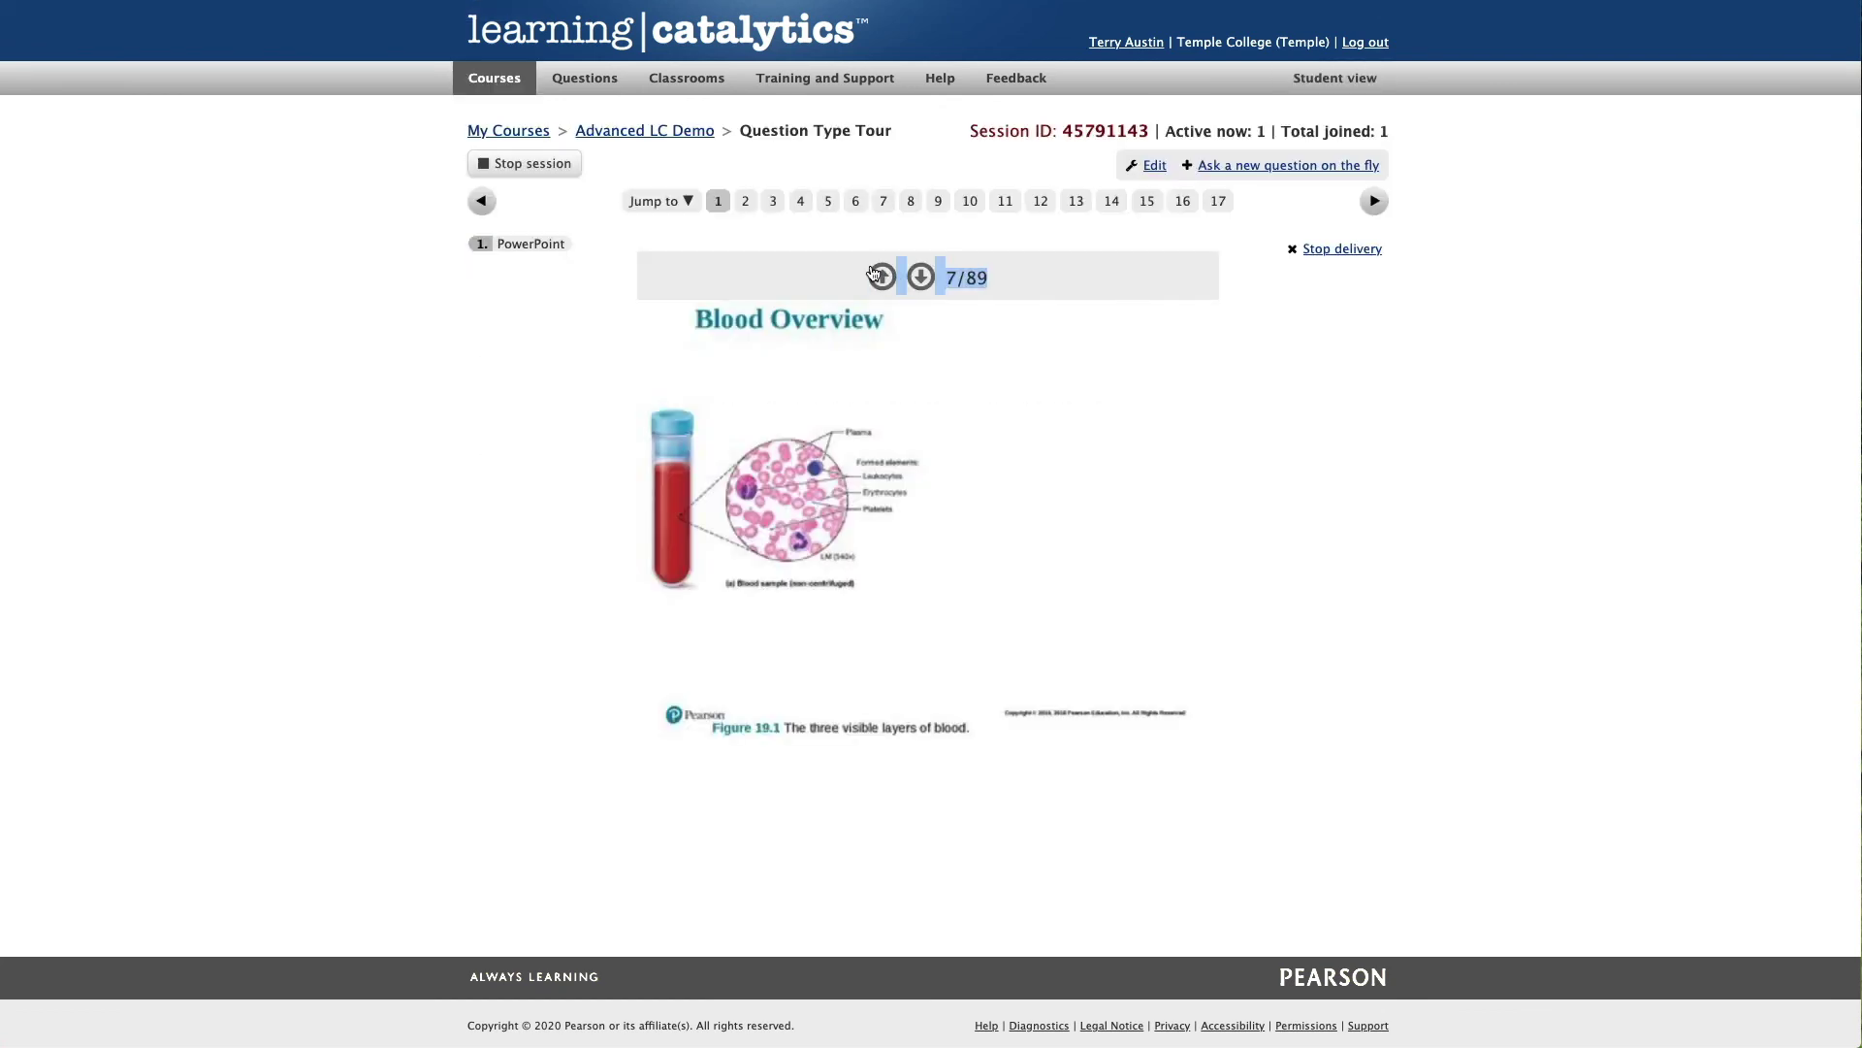
# - Step the presentation back to slide 4 of 89, the blood-sample figure
pyautogui.doubleClick(880, 276)
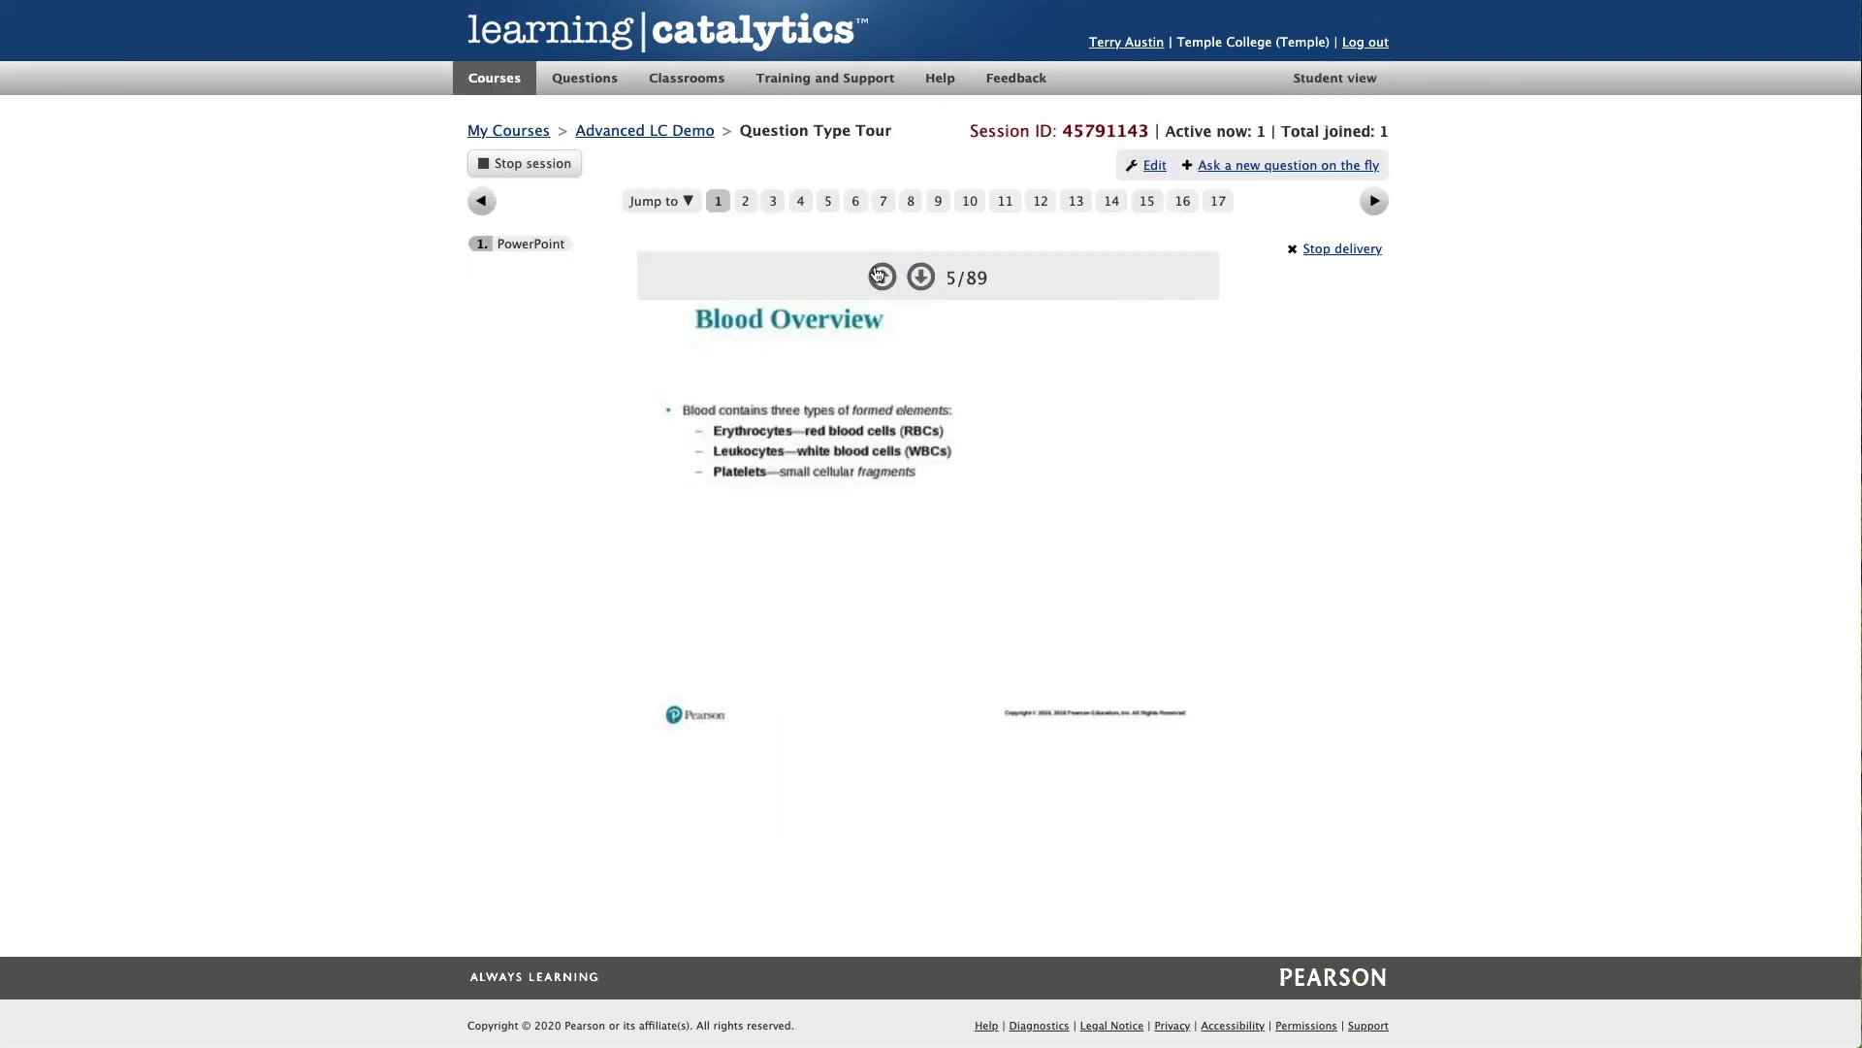
pyautogui.click(881, 276)
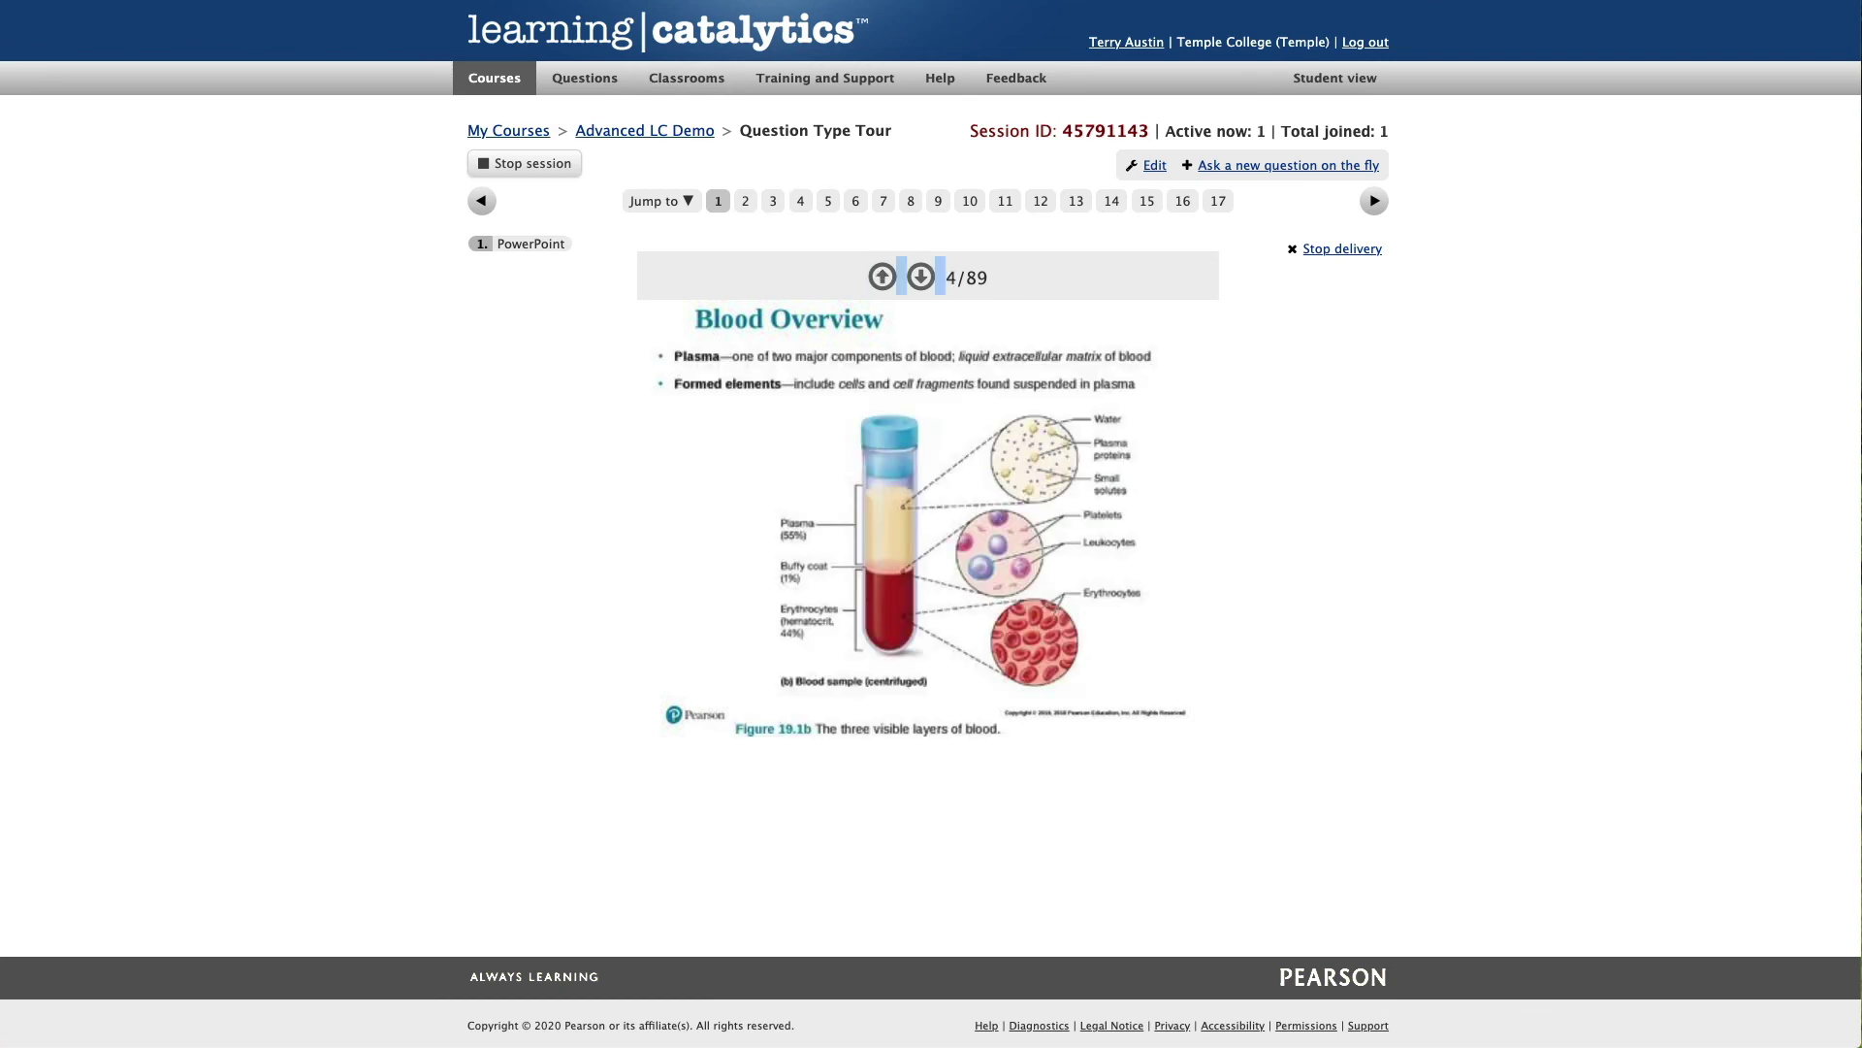